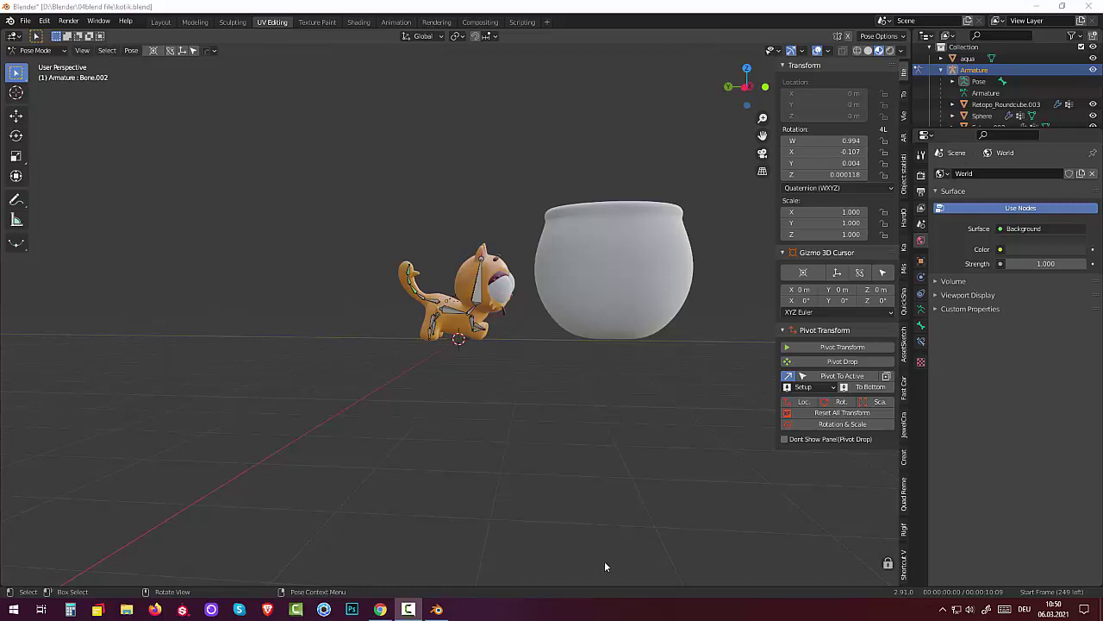
Switch the cat rig from Pose Mode to Object Mode and deselect it.
{"action": "mouse_move", "coordinate": [607, 426]}
{"action": "middle_mouse_down"}
{"action": "mouse_move", "coordinate": [436, 449]}
{"action": "mouse_move", "coordinate": [599, 413]}
{"action": "mouse_move", "coordinate": [647, 423]}
{"action": "mouse_move", "coordinate": [521, 422]}
{"action": "mouse_move", "coordinate": [483, 433]}
{"action": "mouse_move", "coordinate": [601, 434]}
{"action": "mouse_move", "coordinate": [557, 426]}
{"action": "mouse_move", "coordinate": [620, 419]}
{"action": "mouse_move", "coordinate": [582, 412]}
{"action": "mouse_move", "coordinate": [566, 377]}
{"action": "mouse_move", "coordinate": [527, 385]}
{"action": "middle_mouse_up"}
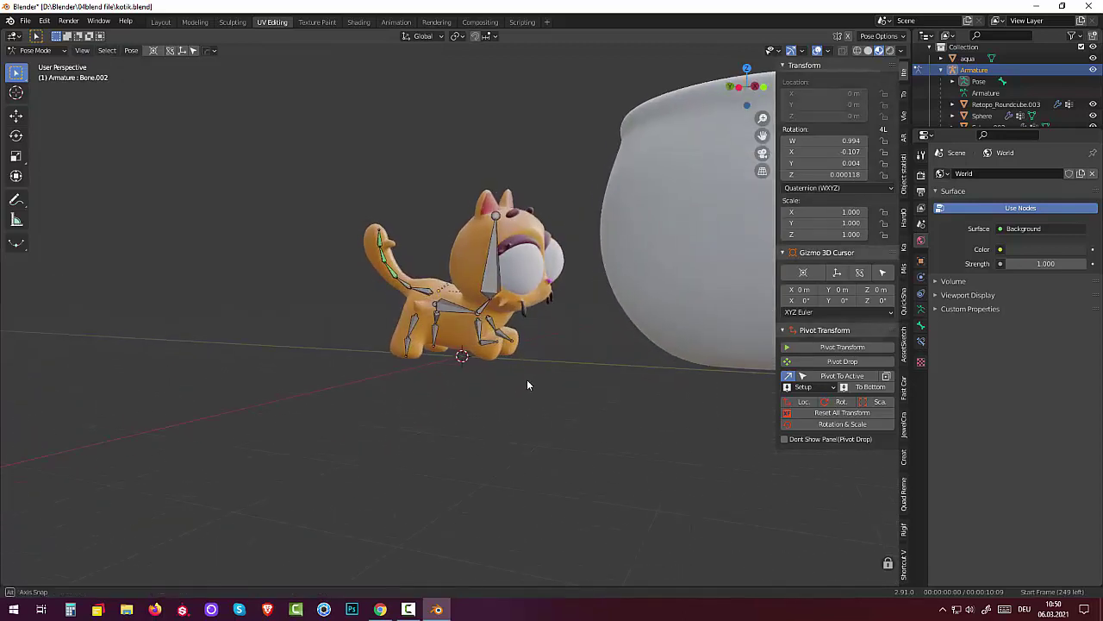
{"action": "left_click", "coordinate": [39, 50]}
{"action": "left_click", "coordinate": [36, 66]}
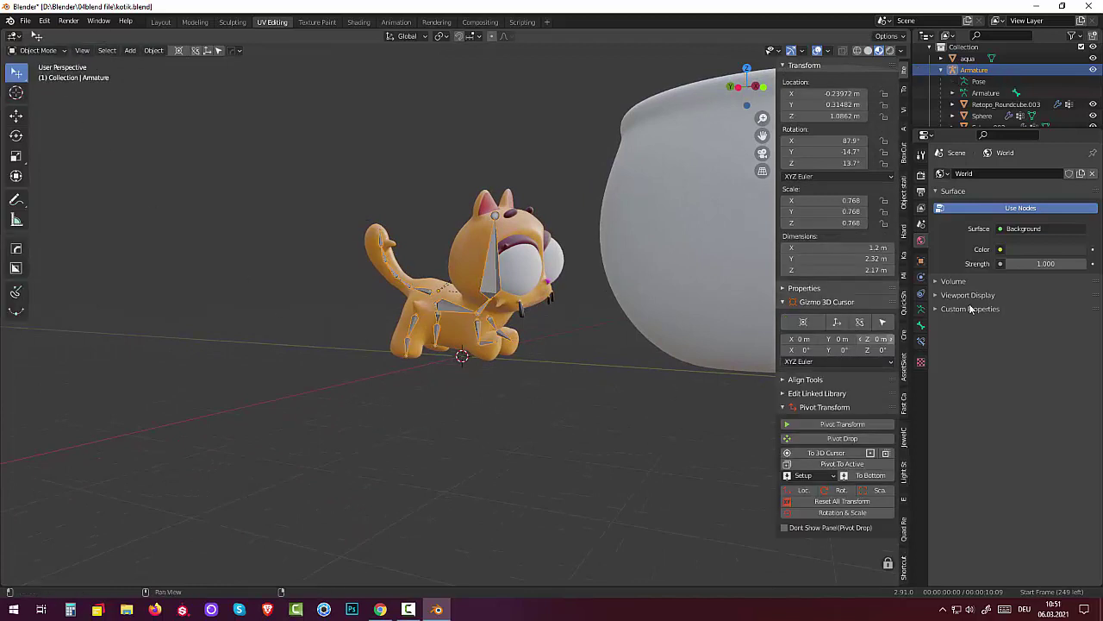
{"action": "left_click", "coordinate": [474, 425]}
Select the aqua bowl and its voda water, then save kotik.blend.
{"action": "mouse_move", "coordinate": [474, 425]}
{"action": "middle_mouse_down"}
{"action": "mouse_move", "coordinate": [514, 423]}
{"action": "mouse_move", "coordinate": [497, 415]}
{"action": "middle_mouse_up"}
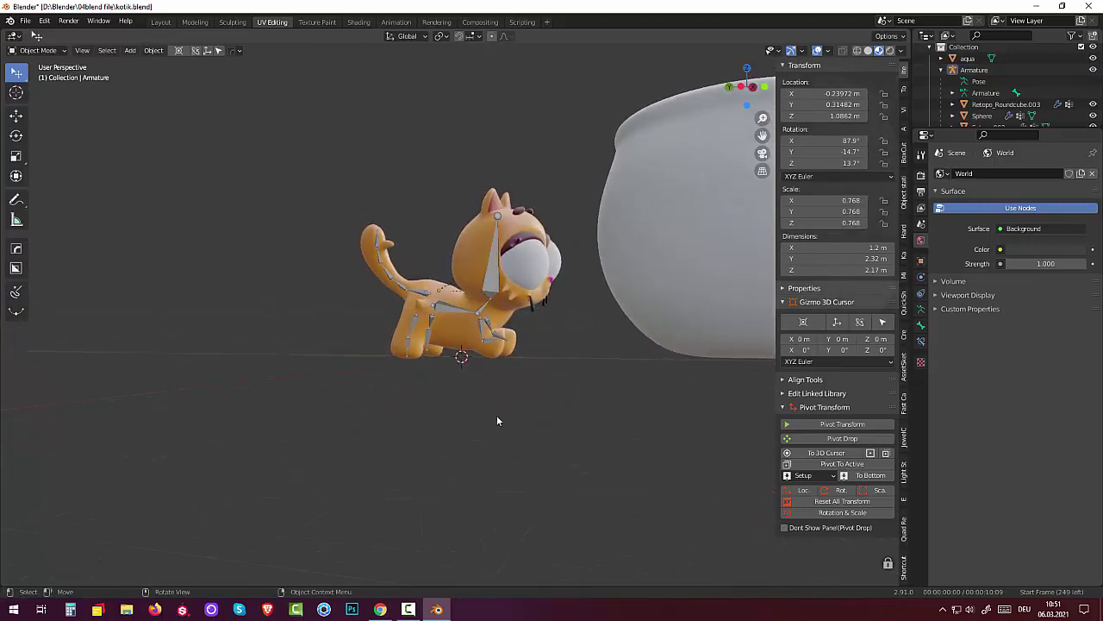
{"action": "scroll", "coordinate": [616, 354], "scroll_direction": "down", "scroll_amount": 3}
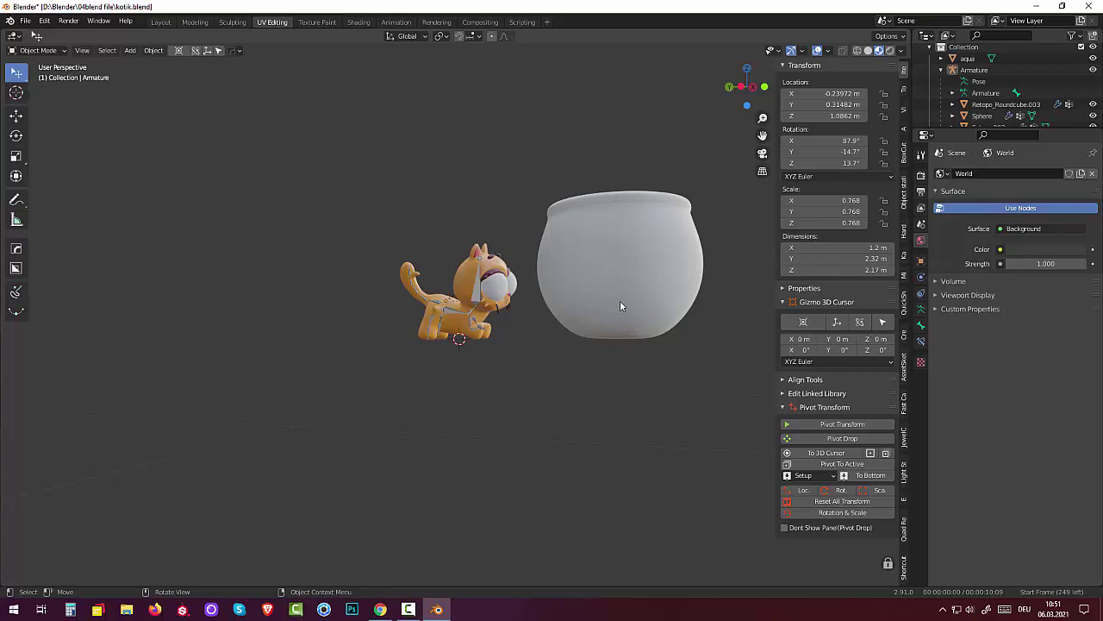
{"action": "mouse_move", "coordinate": [620, 301]}
{"action": "middle_mouse_down"}
{"action": "mouse_move", "coordinate": [626, 328]}
{"action": "mouse_move", "coordinate": [609, 344]}
{"action": "middle_mouse_up"}
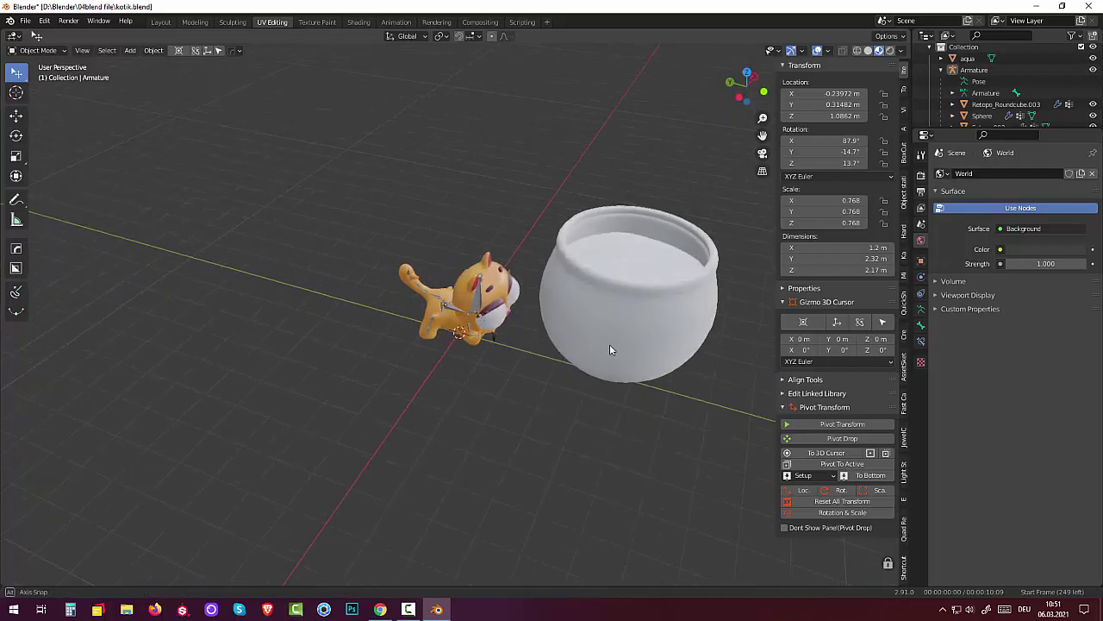
{"action": "left_click", "coordinate": [652, 238]}
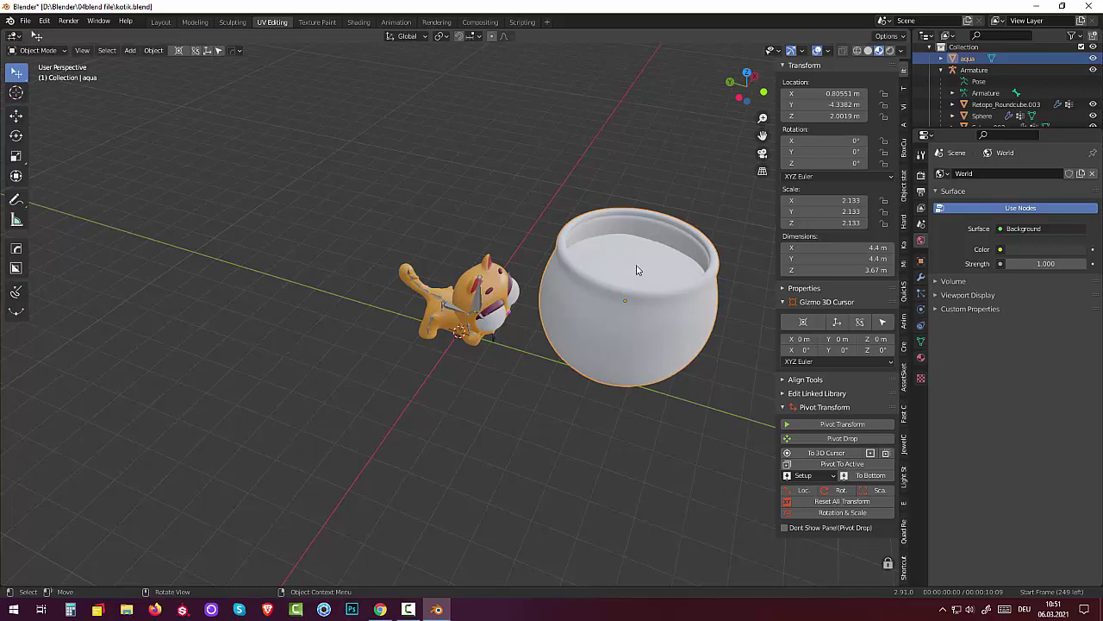
{"action": "left_click", "coordinate": [637, 269]}
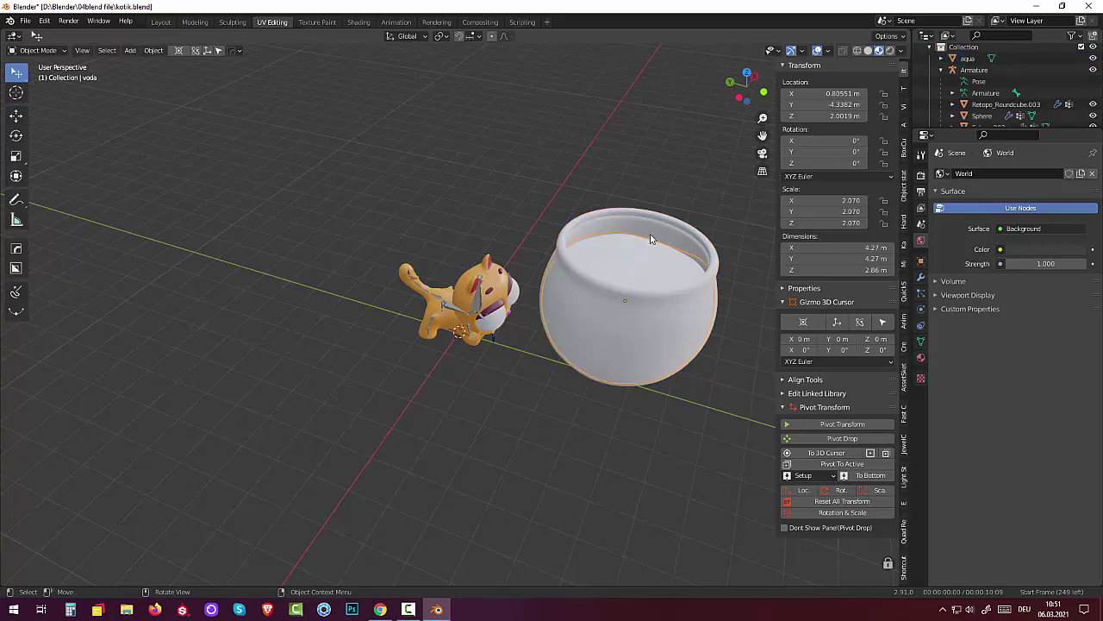
{"action": "left_click", "coordinate": [652, 236]}
{"action": "middle_click_drag", "start_coordinate": [653, 236], "coordinate": [668, 204]}
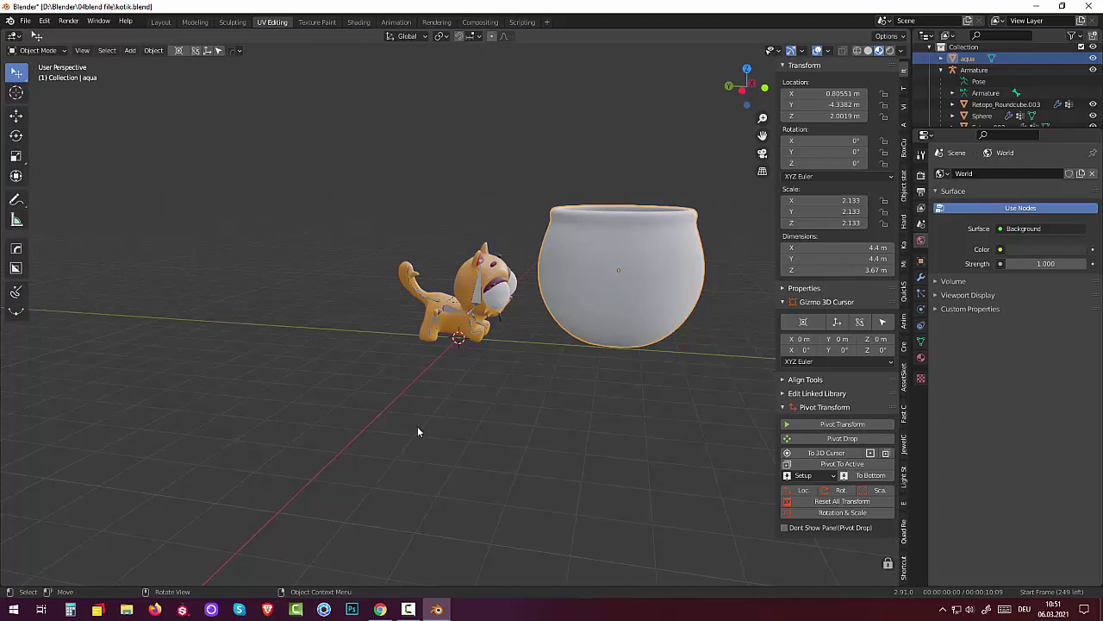
{"action": "key", "text": "ctrl+s"}
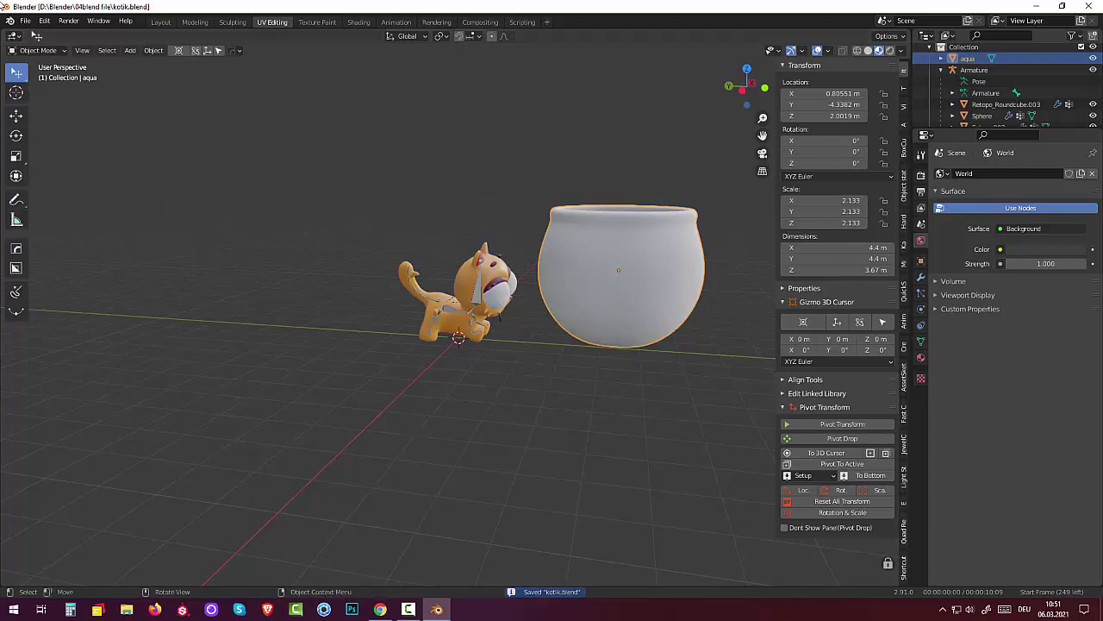
Replace the cat scene with a new General file holding the default cube, camera and light.
{"action": "left_click", "coordinate": [27, 21]}
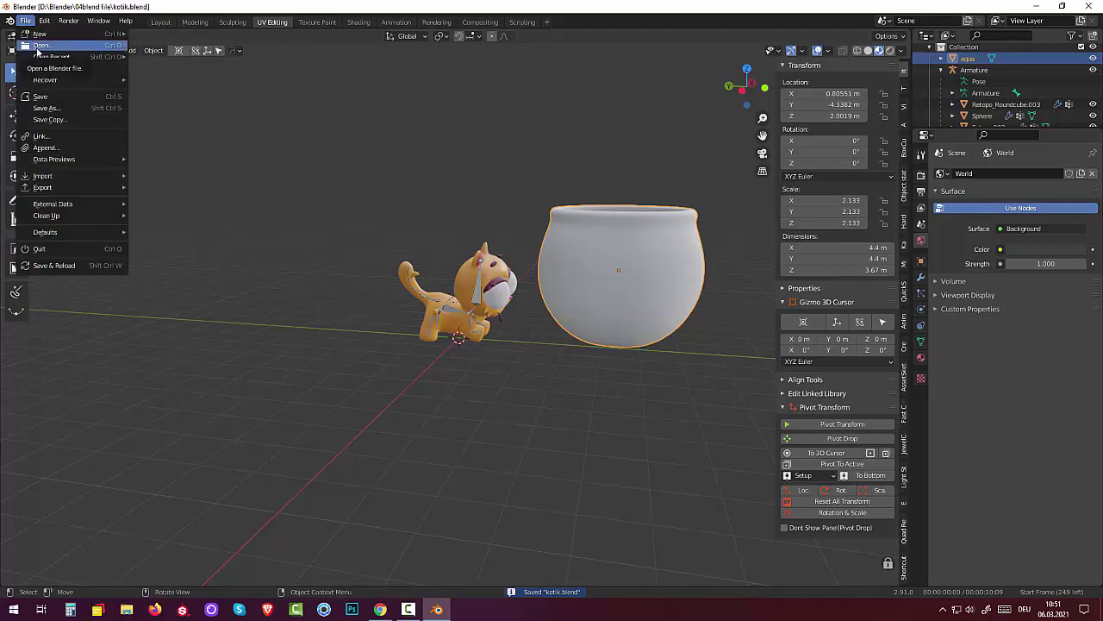
{"action": "mouse_move", "coordinate": [40, 34]}
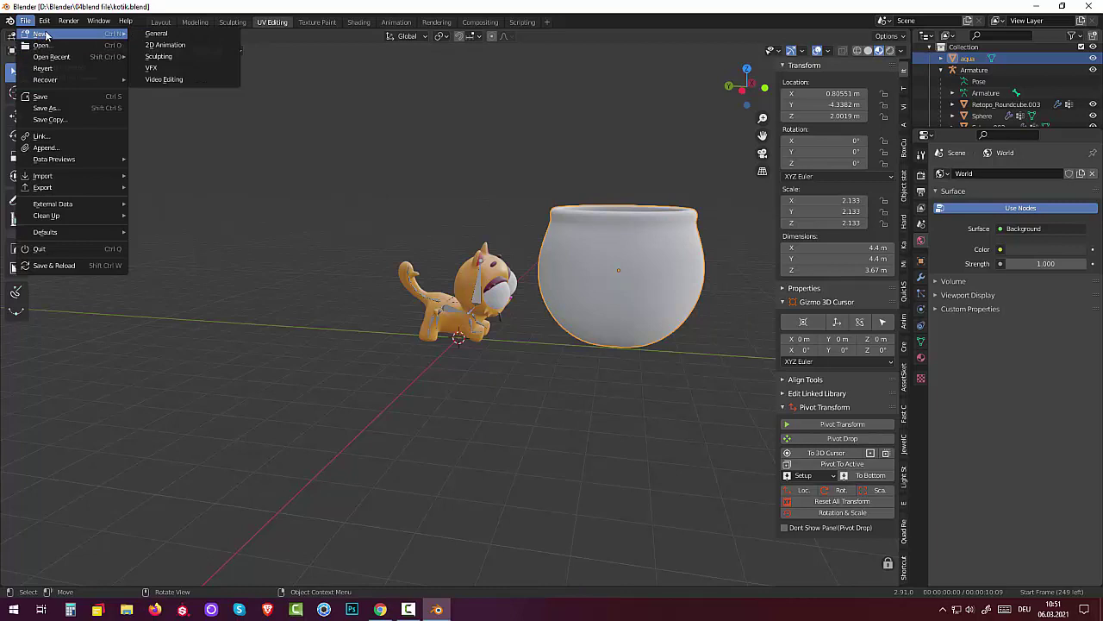
{"action": "left_click", "coordinate": [166, 34]}
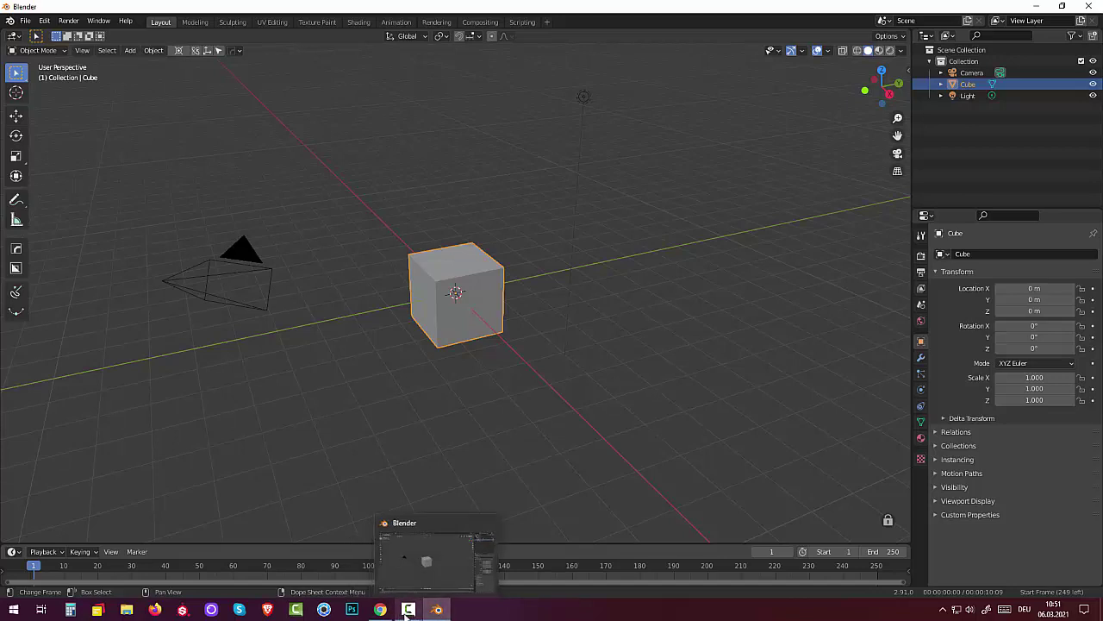
{"action": "mouse_move", "coordinate": [409, 610]}
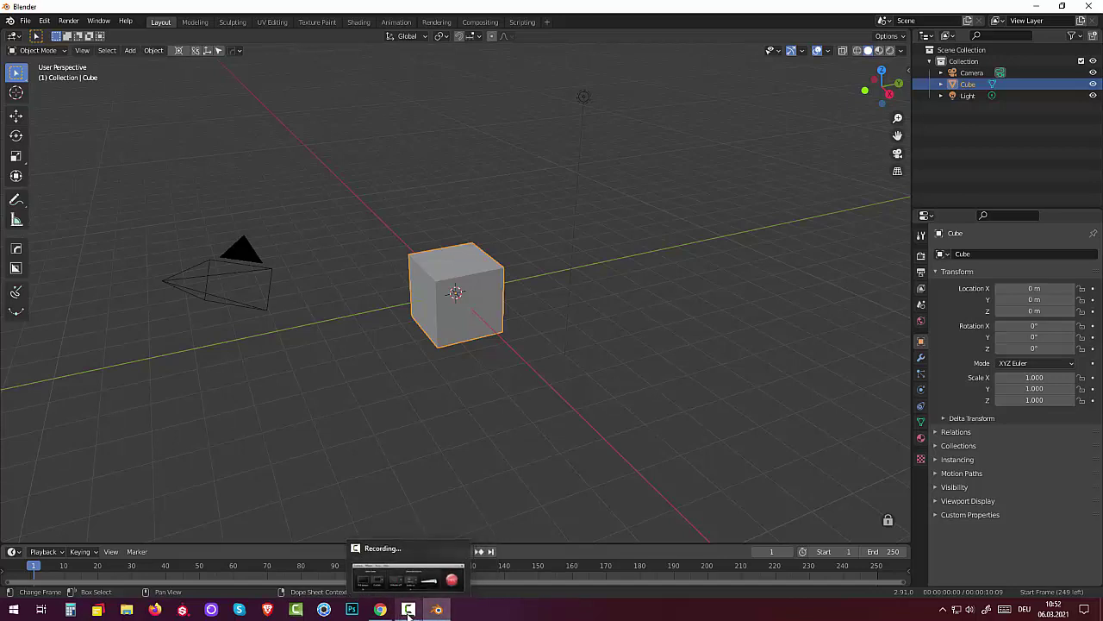
{"action": "left_click", "coordinate": [409, 609]}
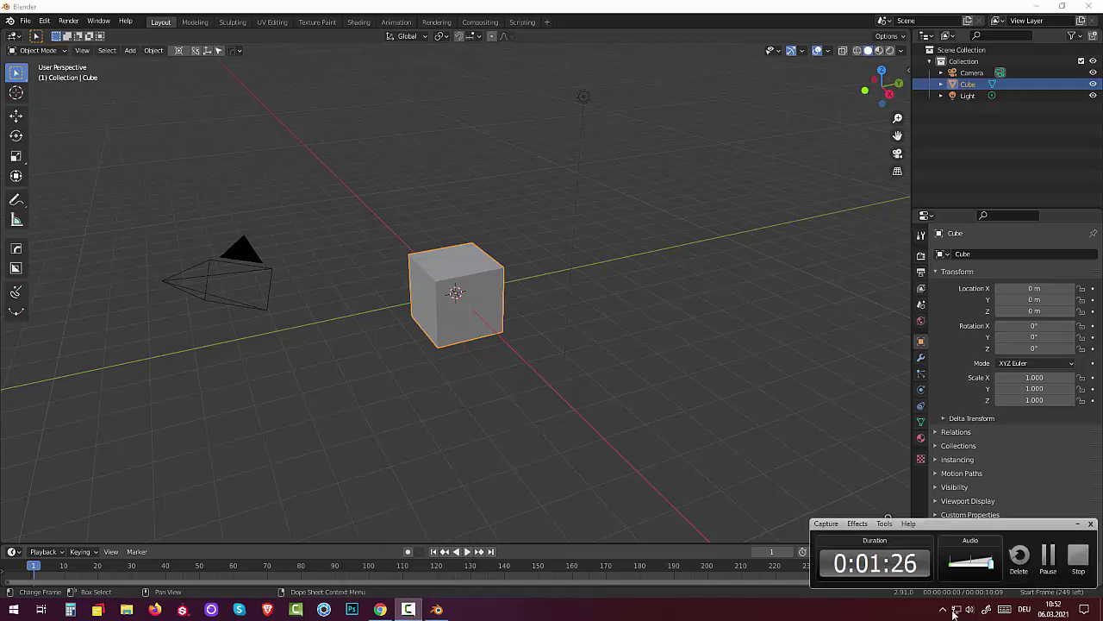
{"action": "left_click", "coordinate": [1049, 558]}
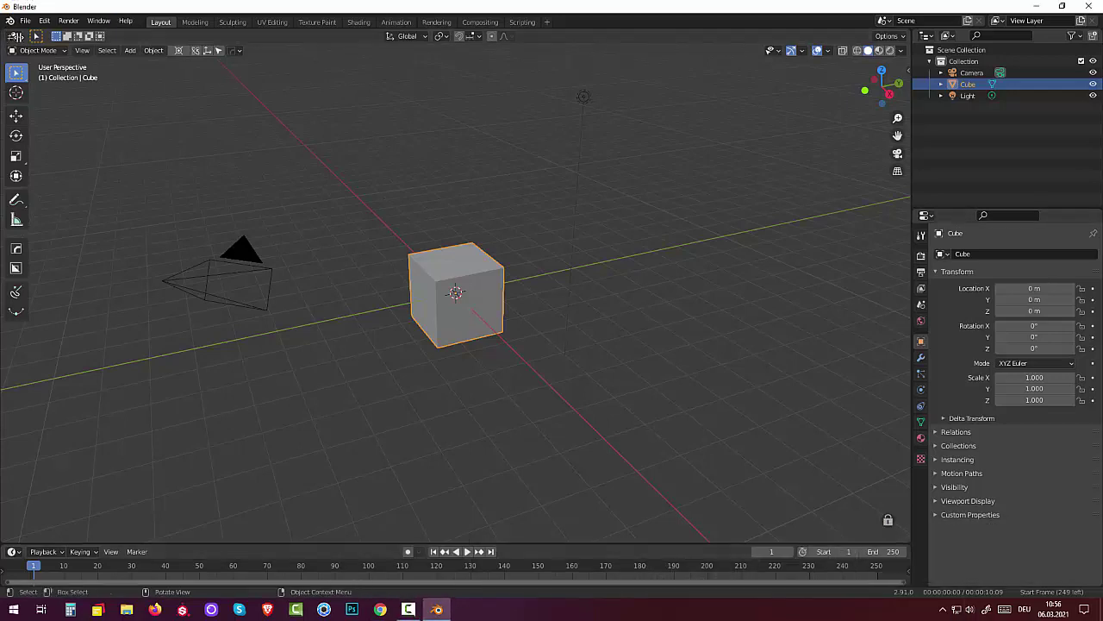
Split the 3D view and turn the left area into an Image Editor.
{"action": "mouse_move", "coordinate": [4, 38]}
{"action": "left_mouse_down"}
{"action": "mouse_move", "coordinate": [174, 88]}
{"action": "mouse_move", "coordinate": [211, 85]}
{"action": "left_mouse_up"}
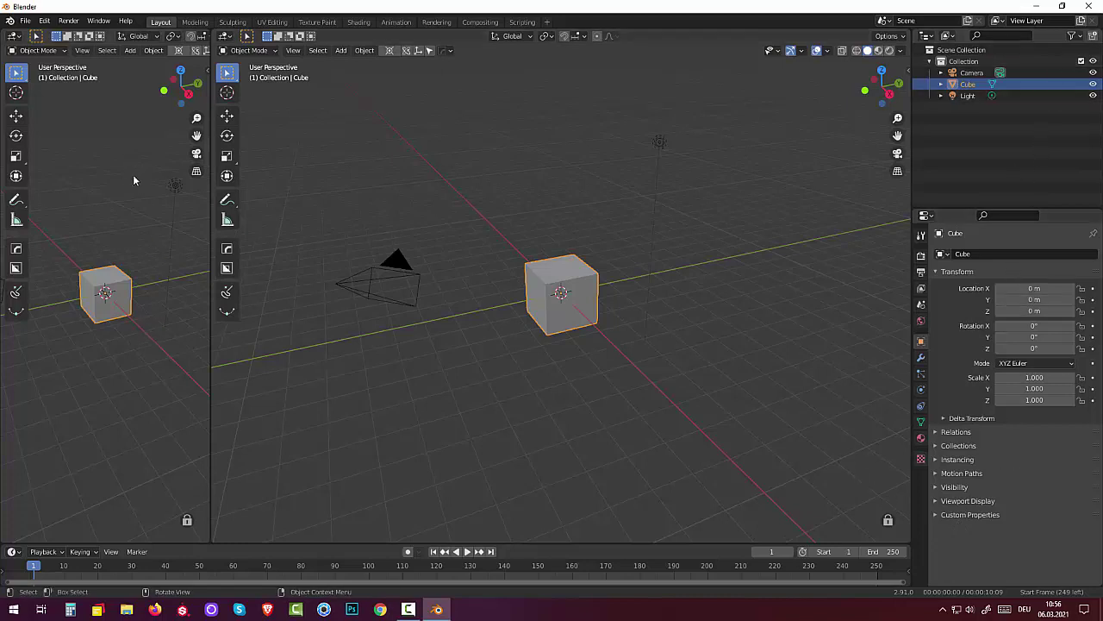
{"action": "left_click", "coordinate": [16, 36]}
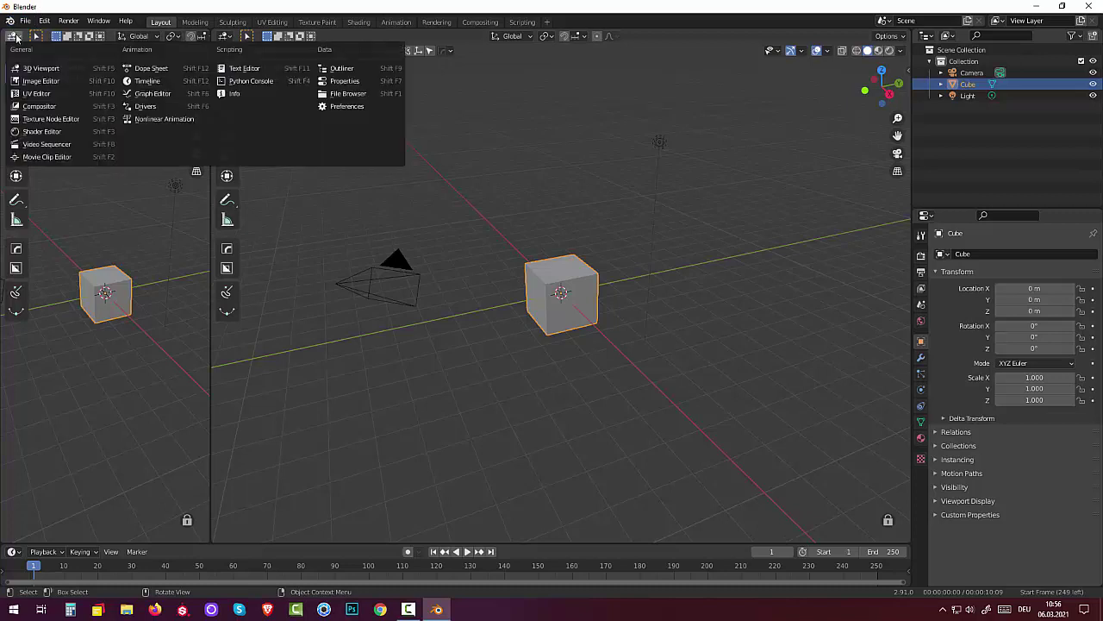
{"action": "left_click", "coordinate": [41, 81]}
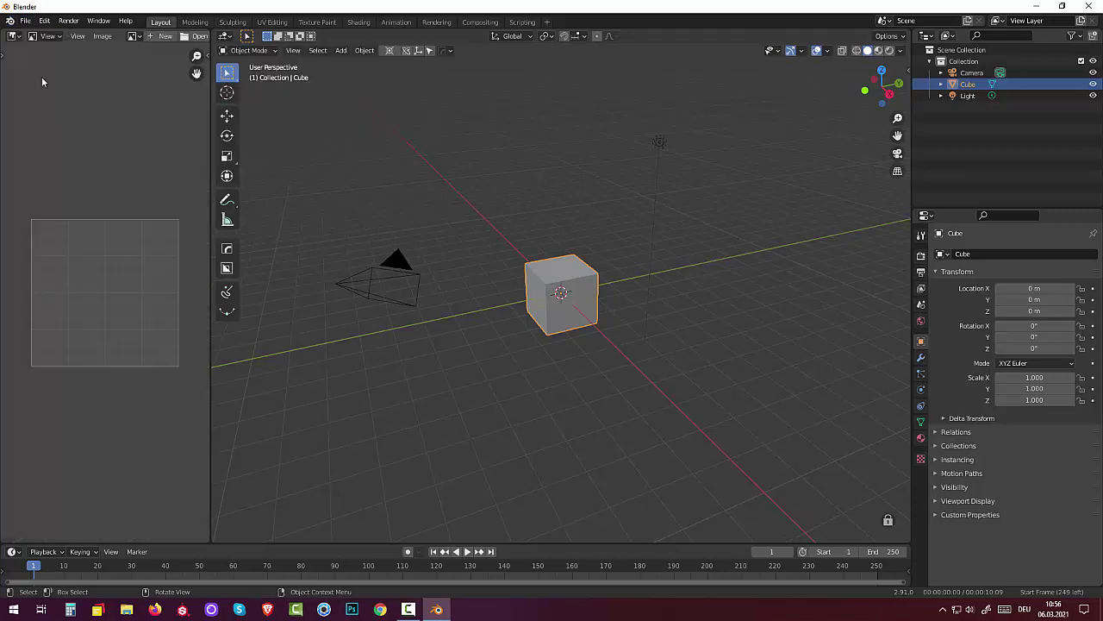
Load fish.jpg from the Desktop into the Image Editor.
{"action": "left_click", "coordinate": [201, 37]}
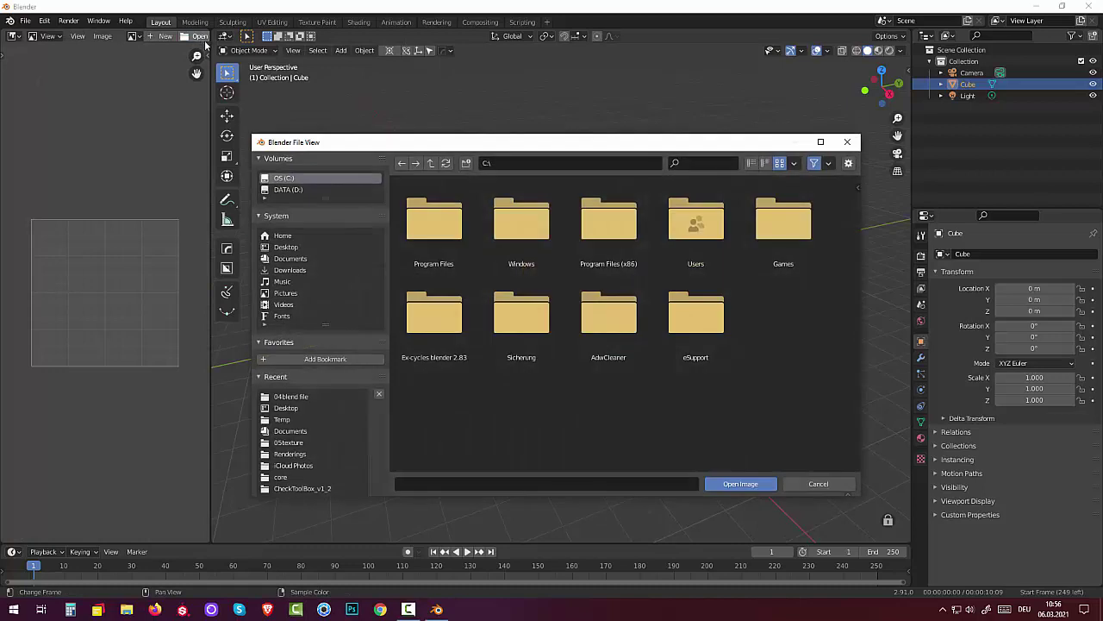
{"action": "left_click", "coordinate": [293, 246]}
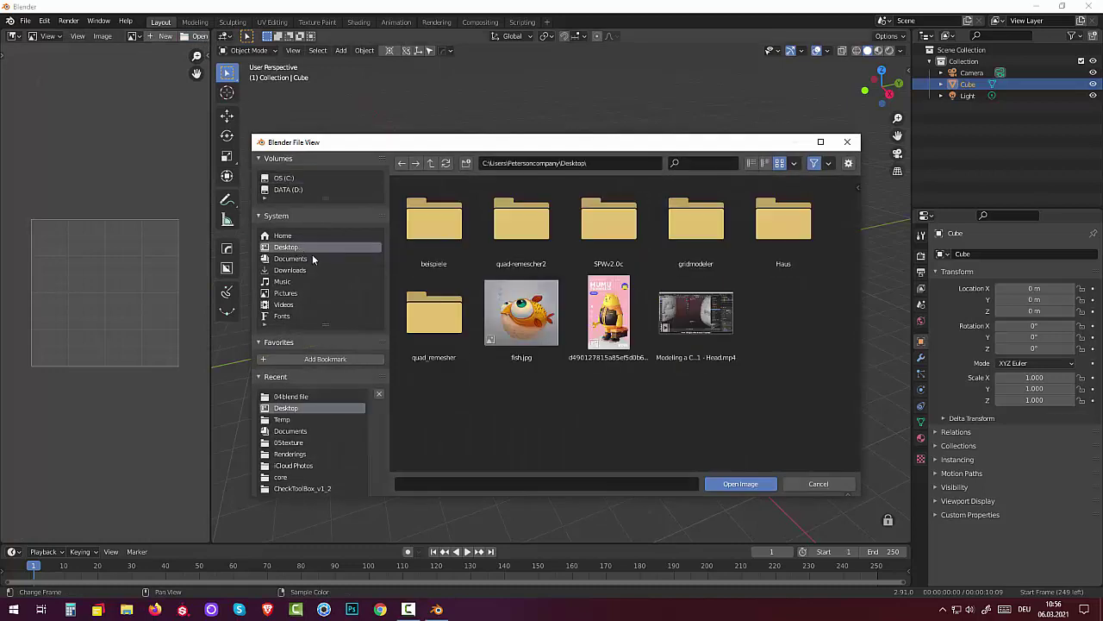
{"action": "left_click", "coordinate": [510, 314]}
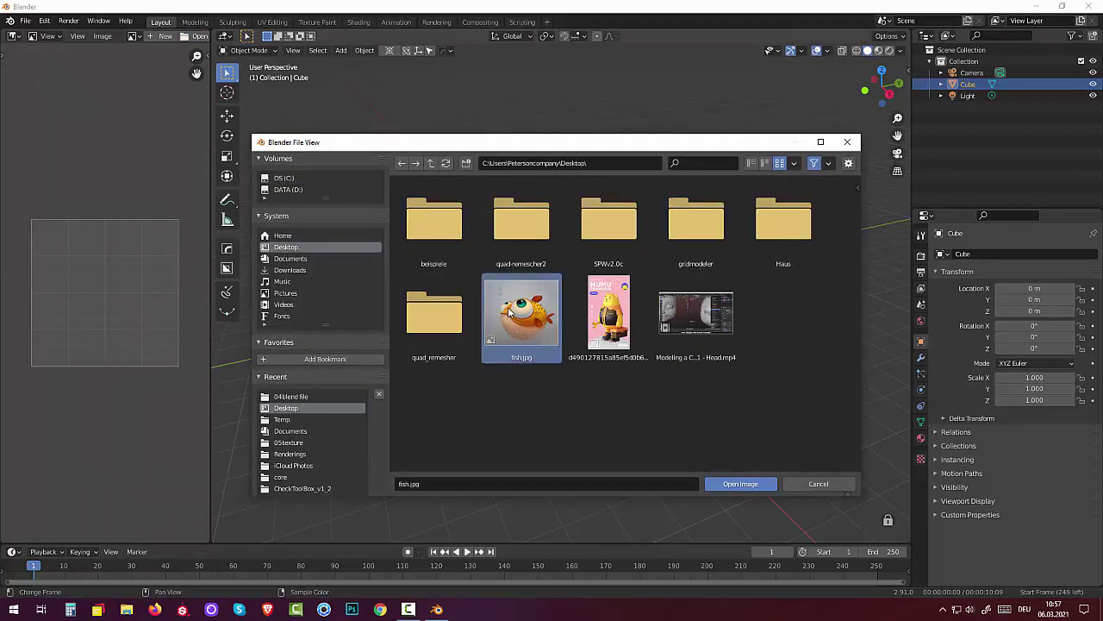
{"action": "left_click", "coordinate": [735, 485]}
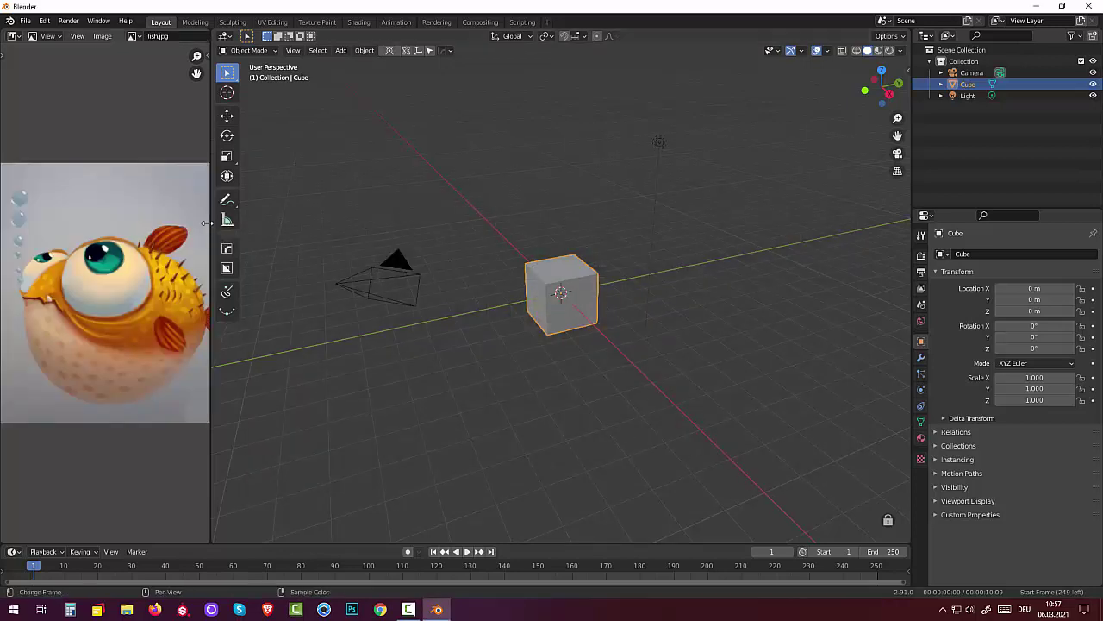
Widen the fish.jpg reference panel and delete the default cube.
{"action": "mouse_move", "coordinate": [205, 222]}
{"action": "left_mouse_down"}
{"action": "mouse_move", "coordinate": [289, 227]}
{"action": "mouse_move", "coordinate": [275, 229]}
{"action": "left_mouse_up"}
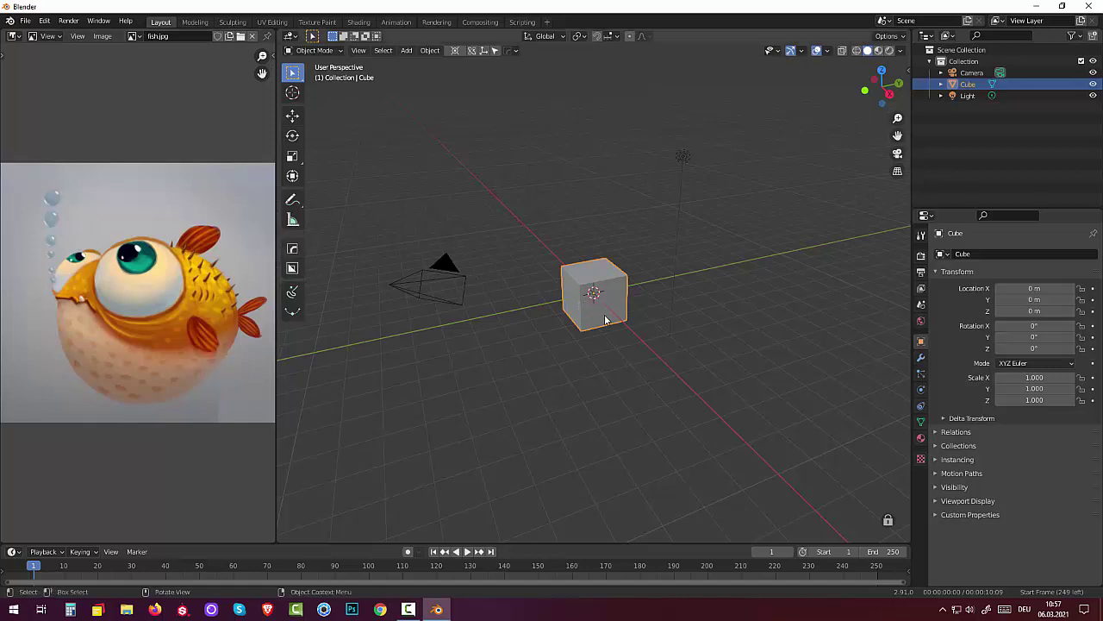
{"action": "key", "text": "Delete"}
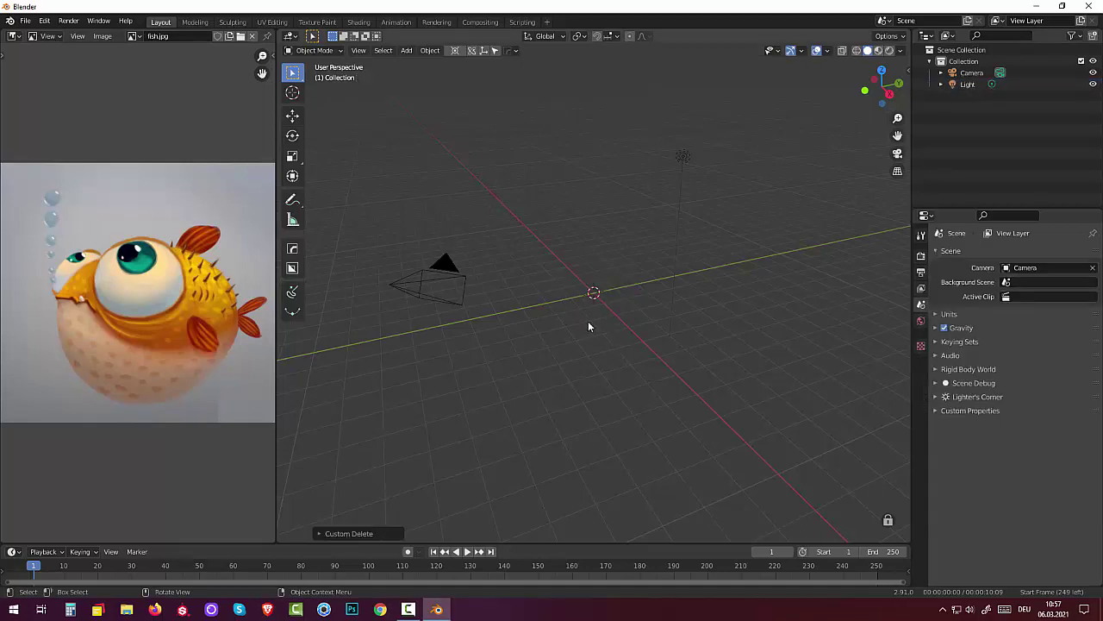
{"action": "key", "text": "shift"}
{"action": "key", "text": "shift"}
{"action": "key", "text": "shift+a"}
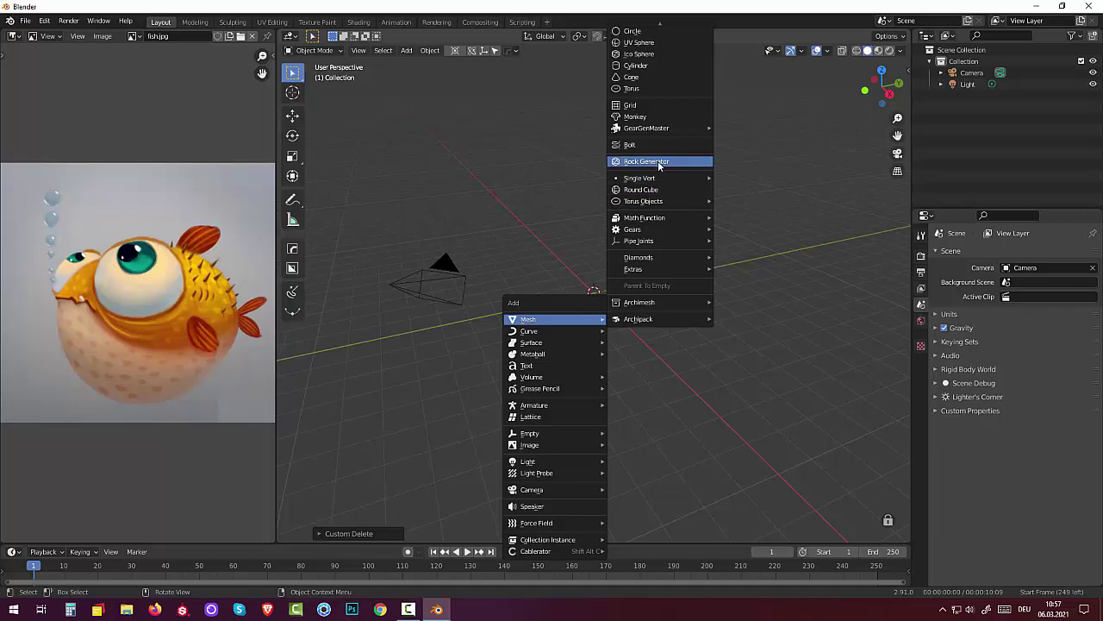
Add a Round Cube with radius 1 and 16 arc divisions.
{"action": "left_click", "coordinate": [661, 190]}
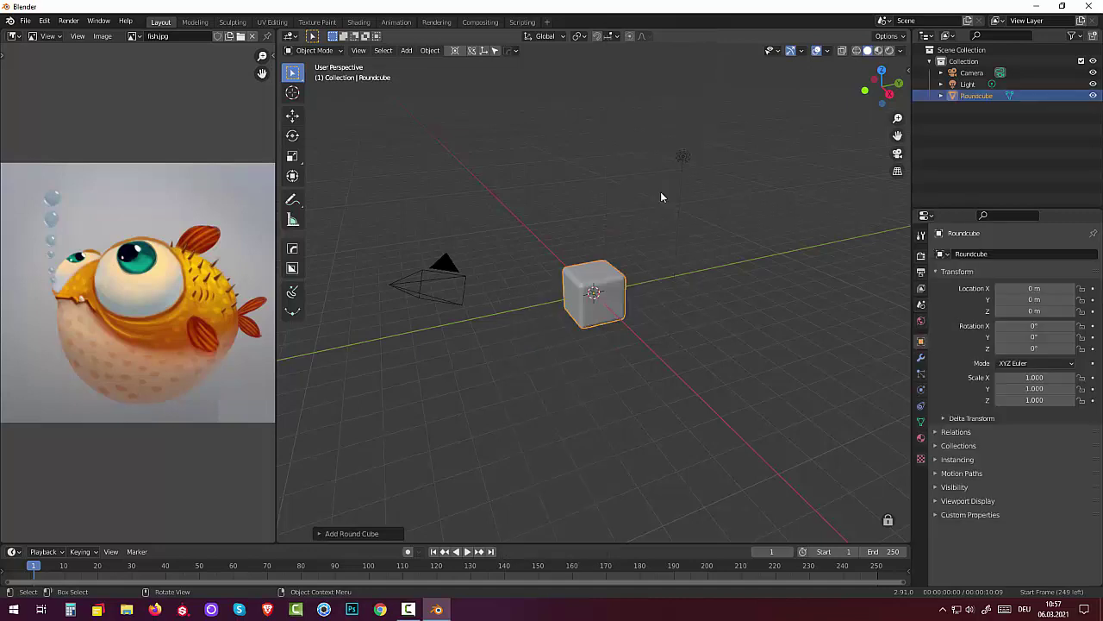
{"action": "left_click", "coordinate": [350, 533]}
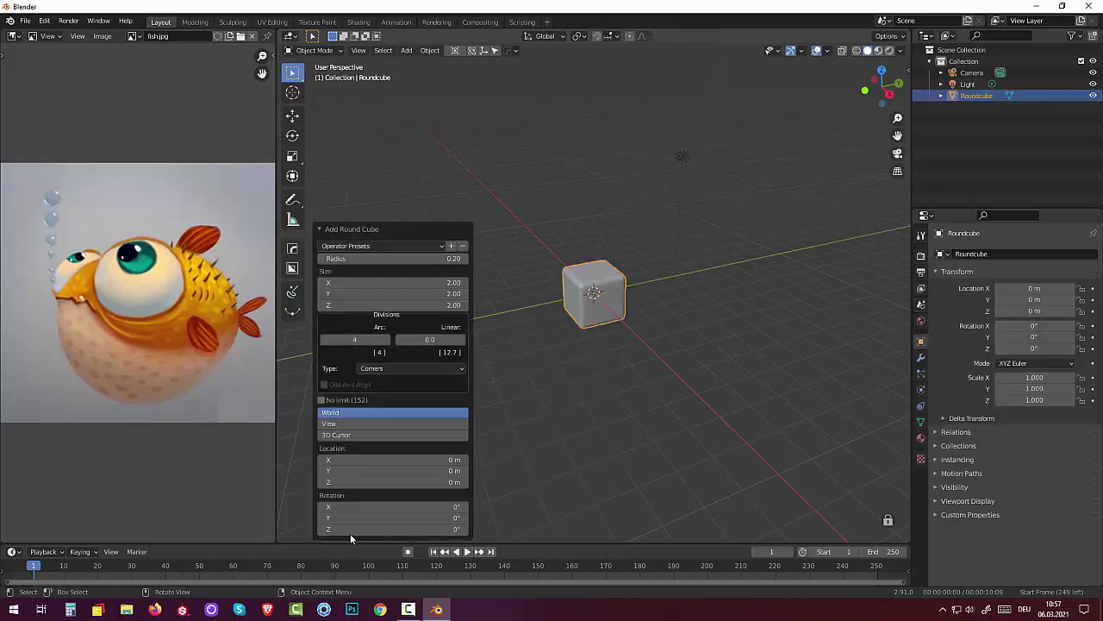
{"action": "left_click", "coordinate": [429, 259]}
{"action": "type", "text": "1"}
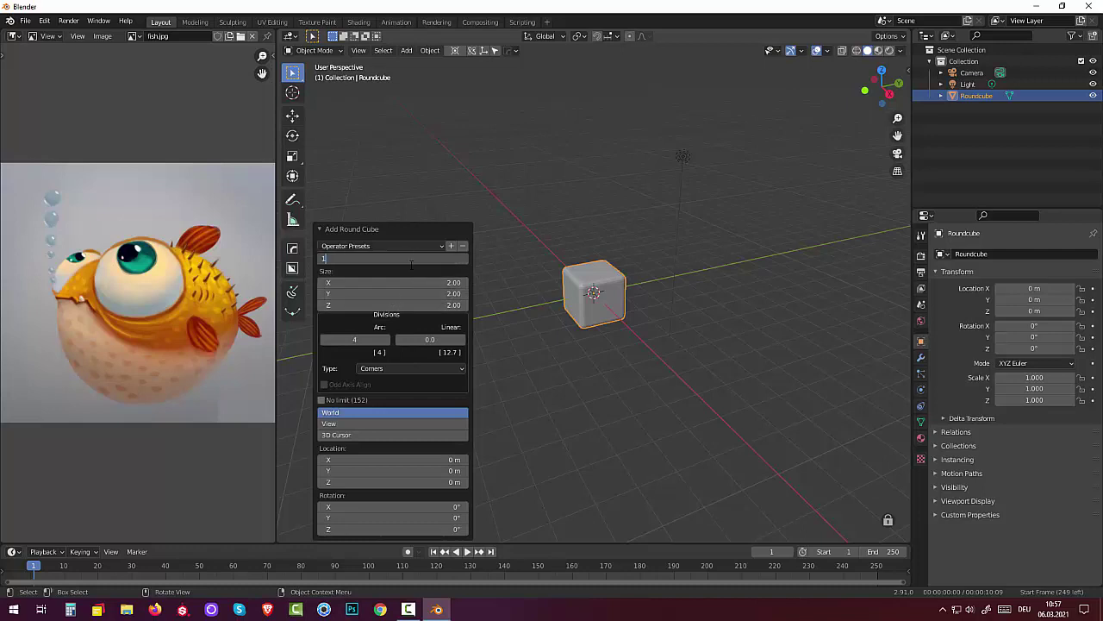
{"action": "key", "text": "Return"}
{"action": "left_click", "coordinate": [362, 340]}
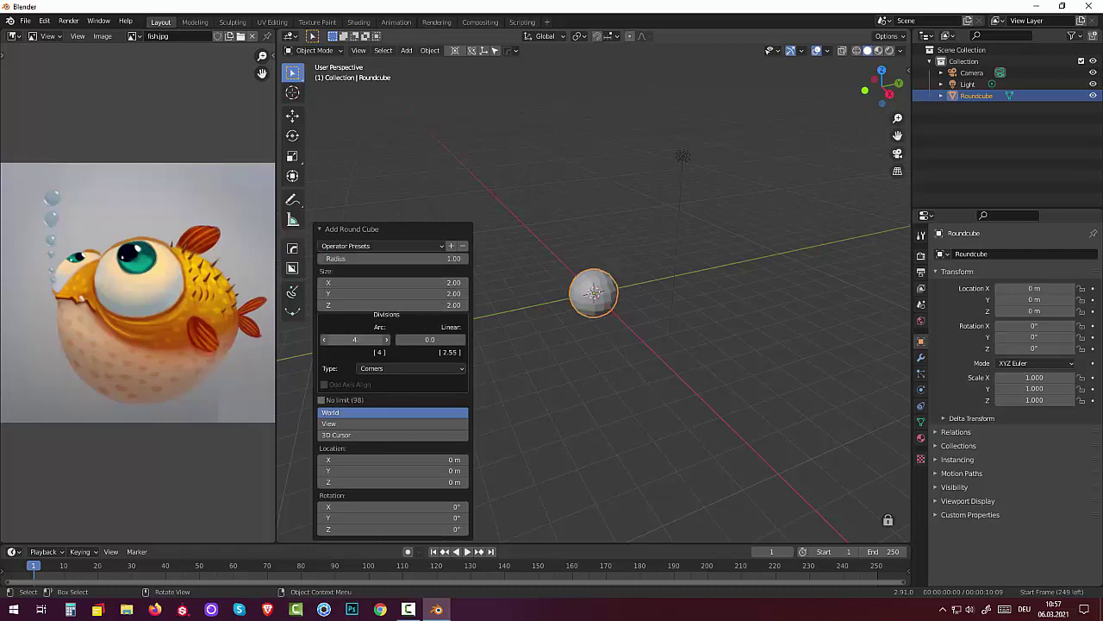
{"action": "type", "text": "16"}
{"action": "key", "text": "Return"}
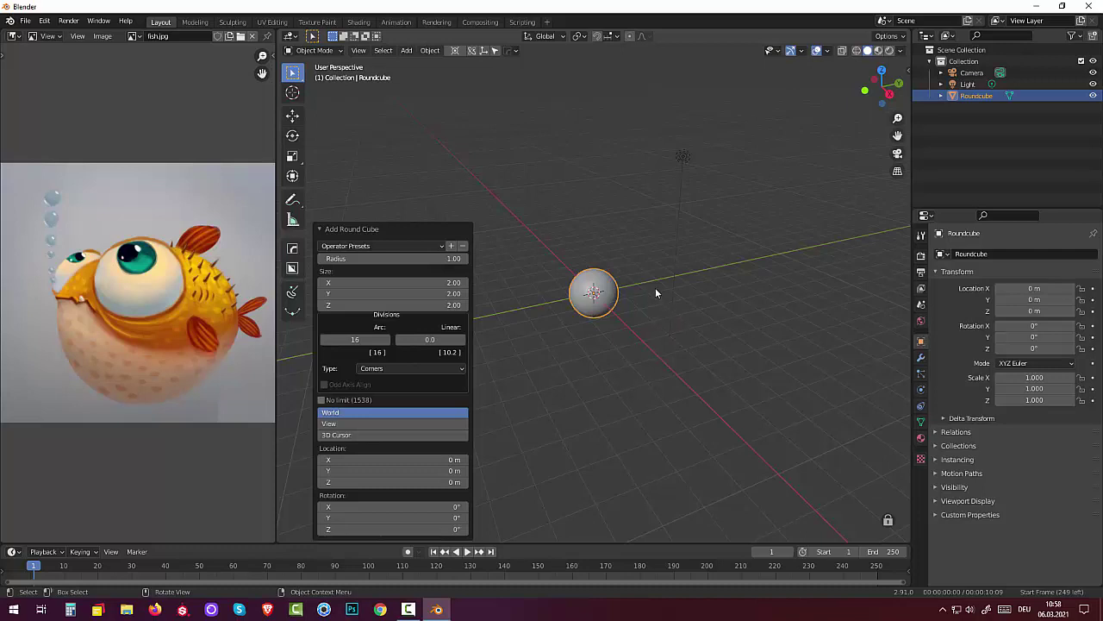
Scale the round cube up uniformly to about 2.99.
{"action": "key", "text": "s"}
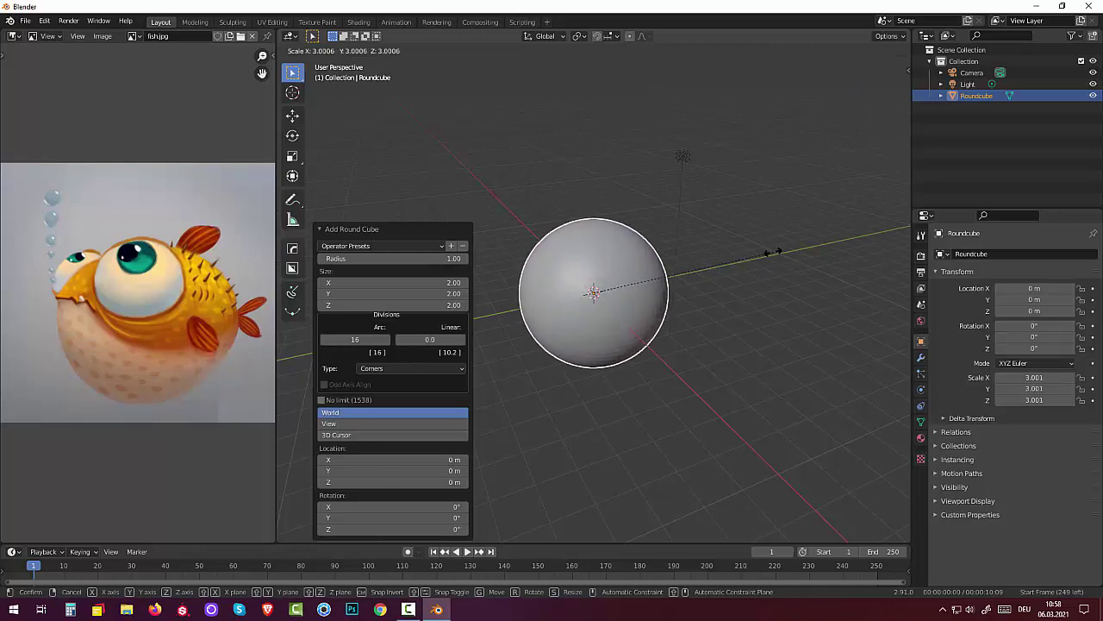
{"action": "left_click", "coordinate": [767, 251]}
{"action": "mouse_move", "coordinate": [766, 251]}
{"action": "middle_mouse_down"}
{"action": "mouse_move", "coordinate": [713, 374]}
{"action": "mouse_move", "coordinate": [714, 318]}
{"action": "middle_mouse_up"}
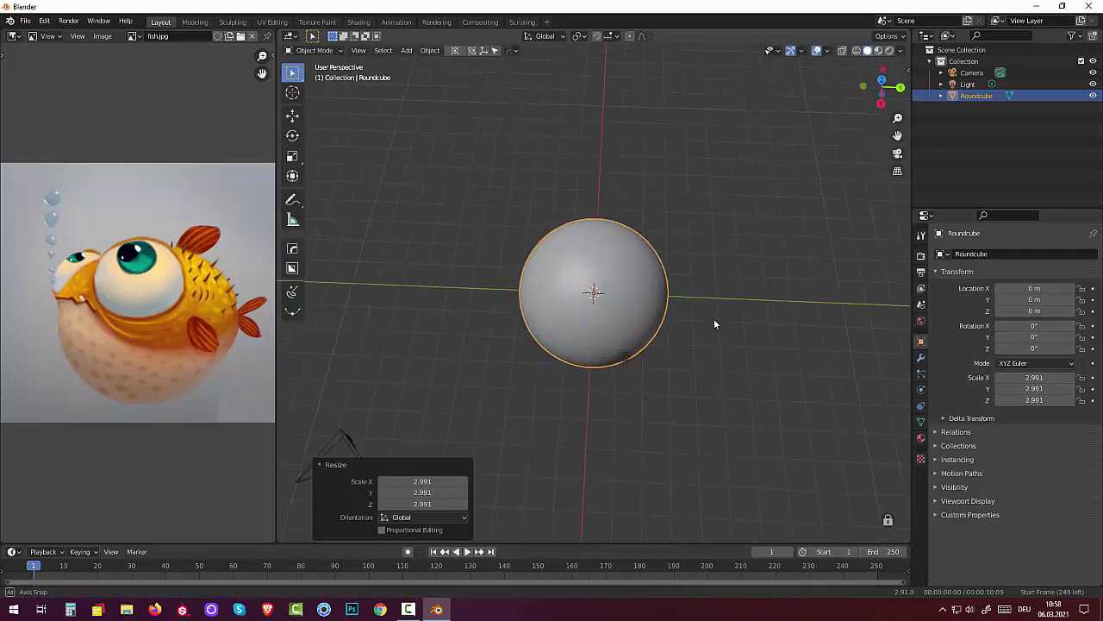
{"action": "left_click", "coordinate": [312, 50]}
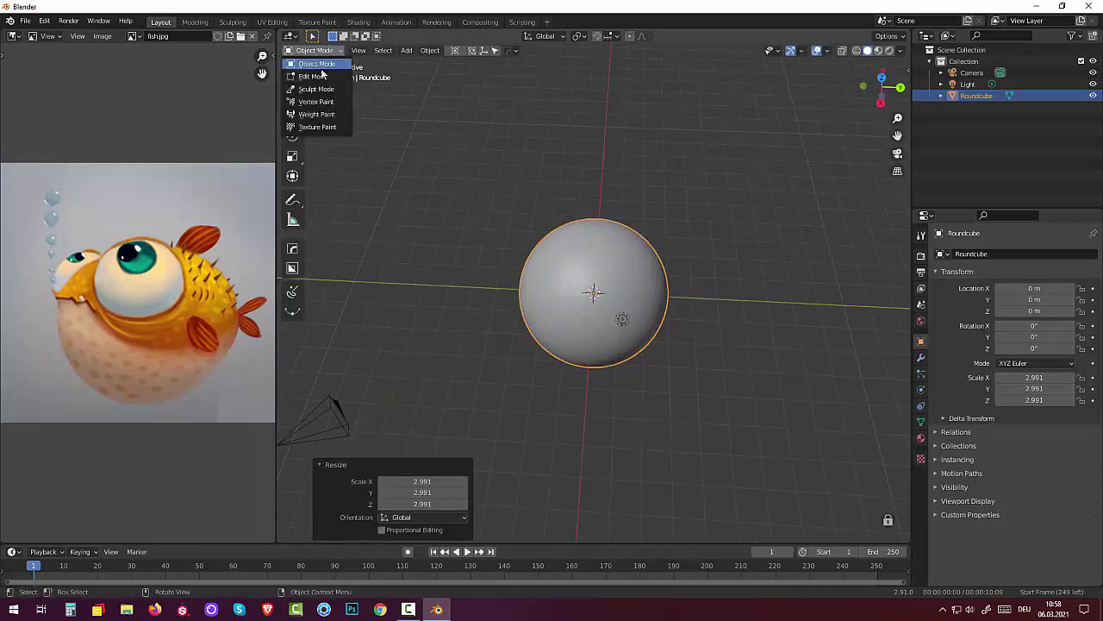
Enter Sculpt Mode with the Elastic Deform brush at 140 px radius, viewed from the side.
{"action": "left_click", "coordinate": [315, 88]}
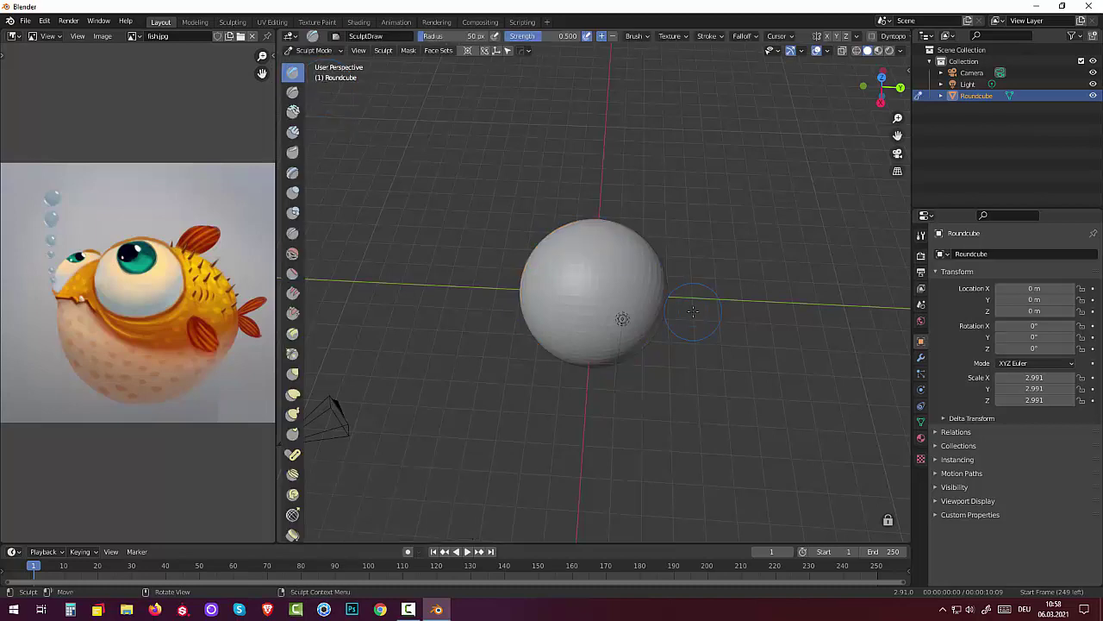
{"action": "left_click", "coordinate": [292, 396]}
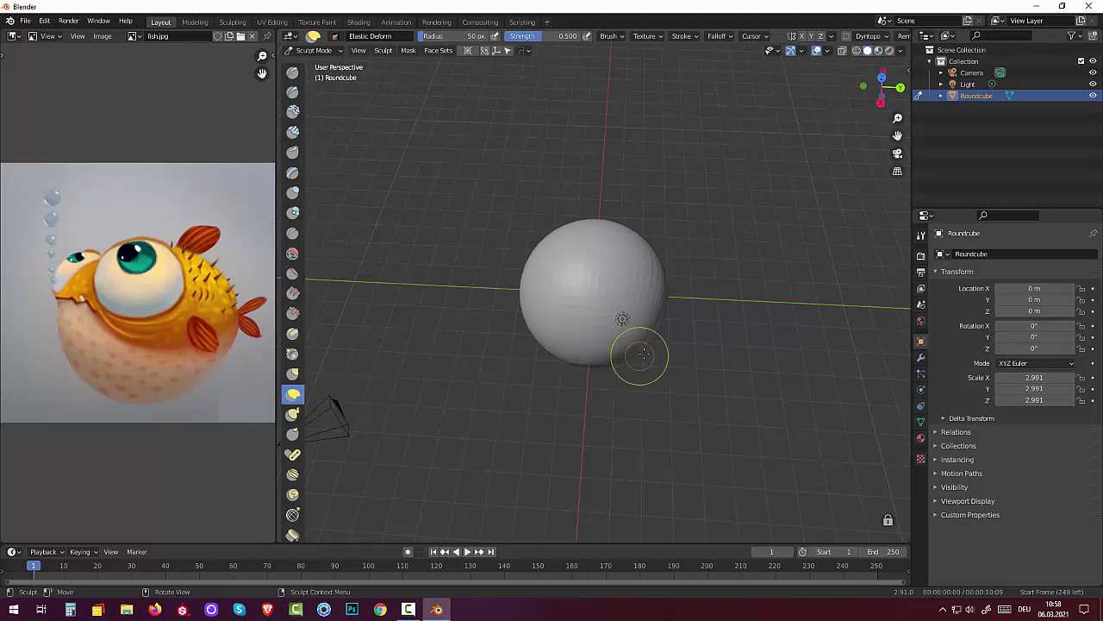
{"action": "key", "text": "KP_3"}
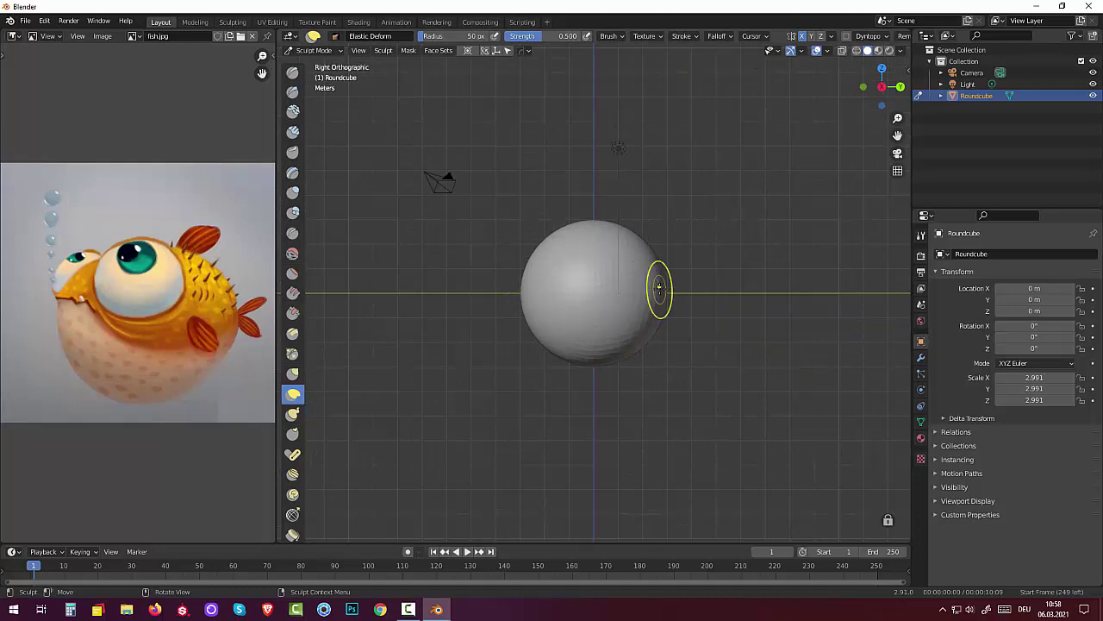
{"action": "key", "text": "f"}
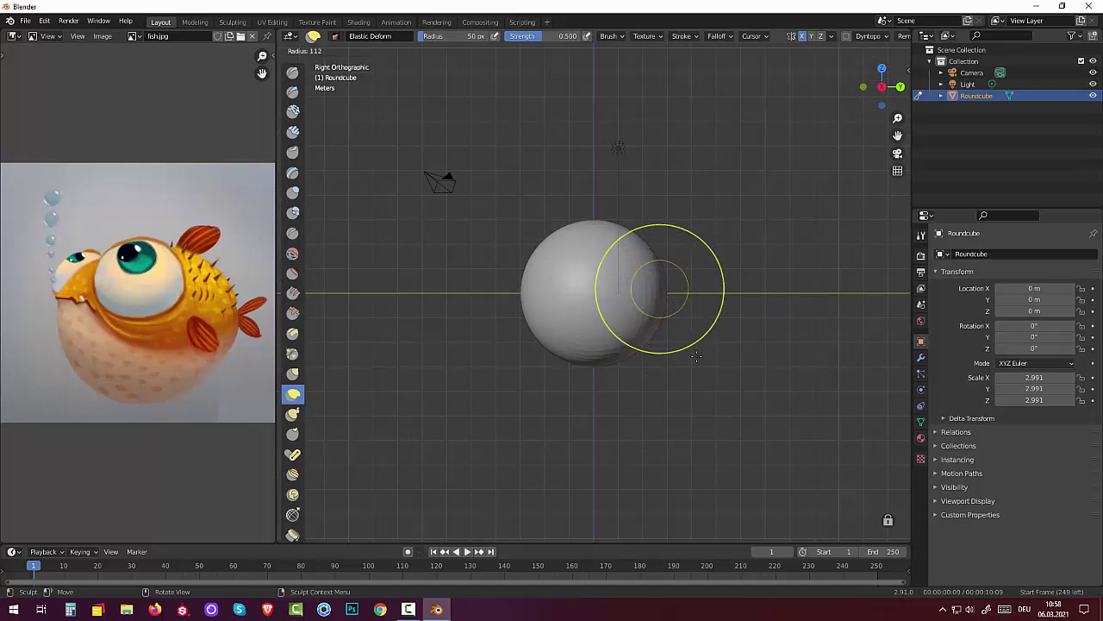
{"action": "left_click", "coordinate": [705, 390]}
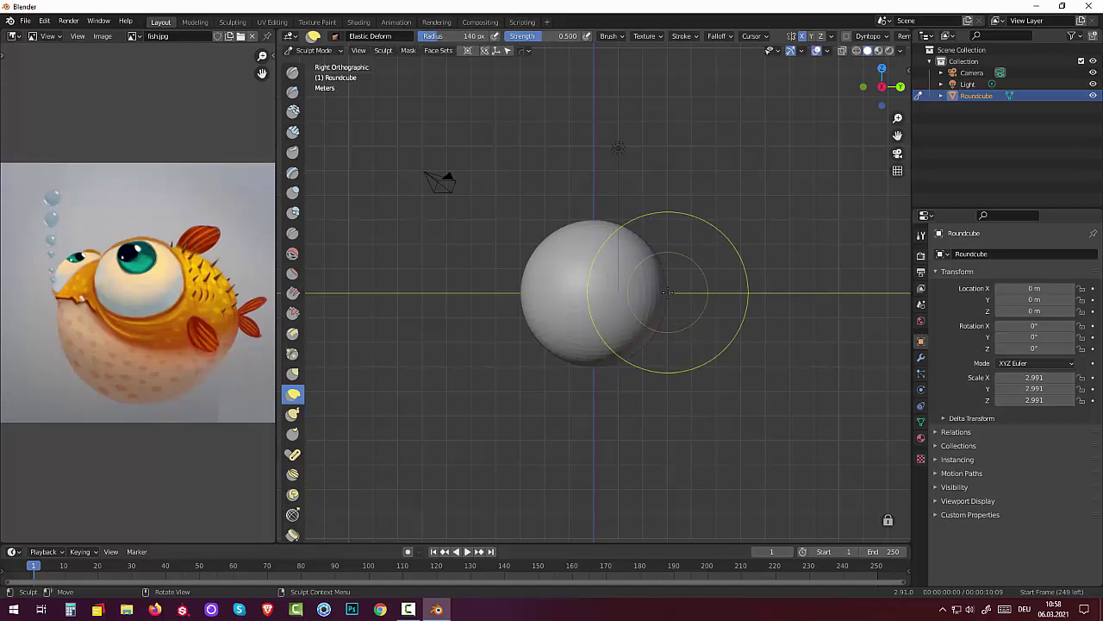
Stretch the sphere's right side out and reshape its top and bottom into an egg.
{"action": "mouse_move", "coordinate": [667, 293]}
{"action": "left_mouse_down"}
{"action": "mouse_move", "coordinate": [663, 311]}
{"action": "mouse_move", "coordinate": [668, 293]}
{"action": "mouse_move", "coordinate": [807, 298]}
{"action": "left_mouse_up"}
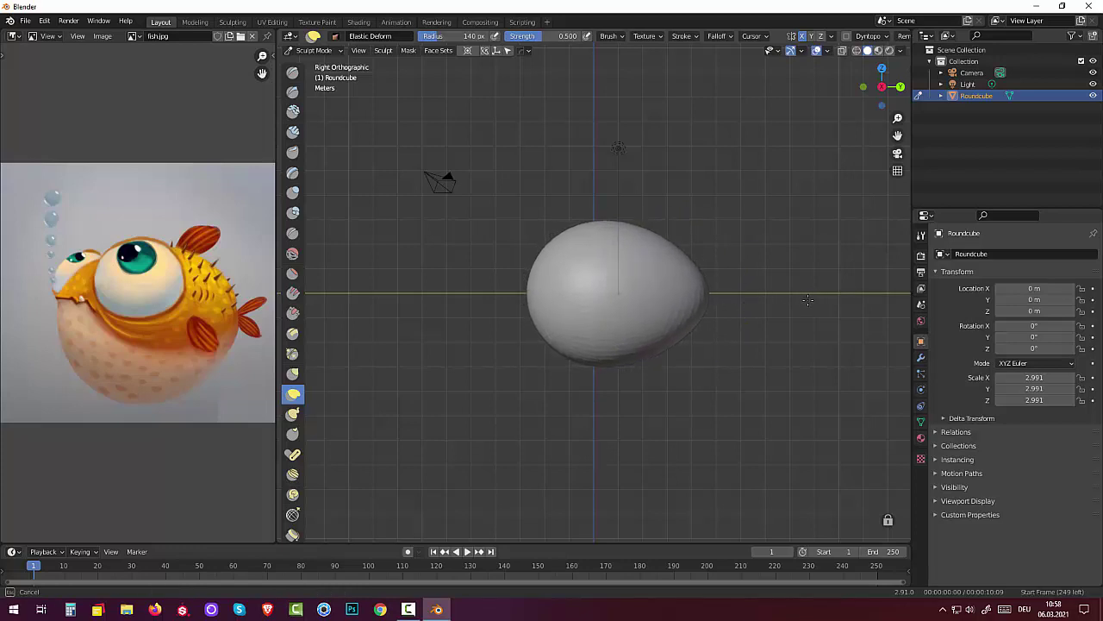
{"action": "mouse_move", "coordinate": [801, 304]}
{"action": "middle_mouse_down"}
{"action": "mouse_move", "coordinate": [785, 327]}
{"action": "mouse_move", "coordinate": [780, 319]}
{"action": "middle_mouse_up"}
{"action": "left_click_drag", "start_coordinate": [665, 284], "coordinate": [672, 244]}
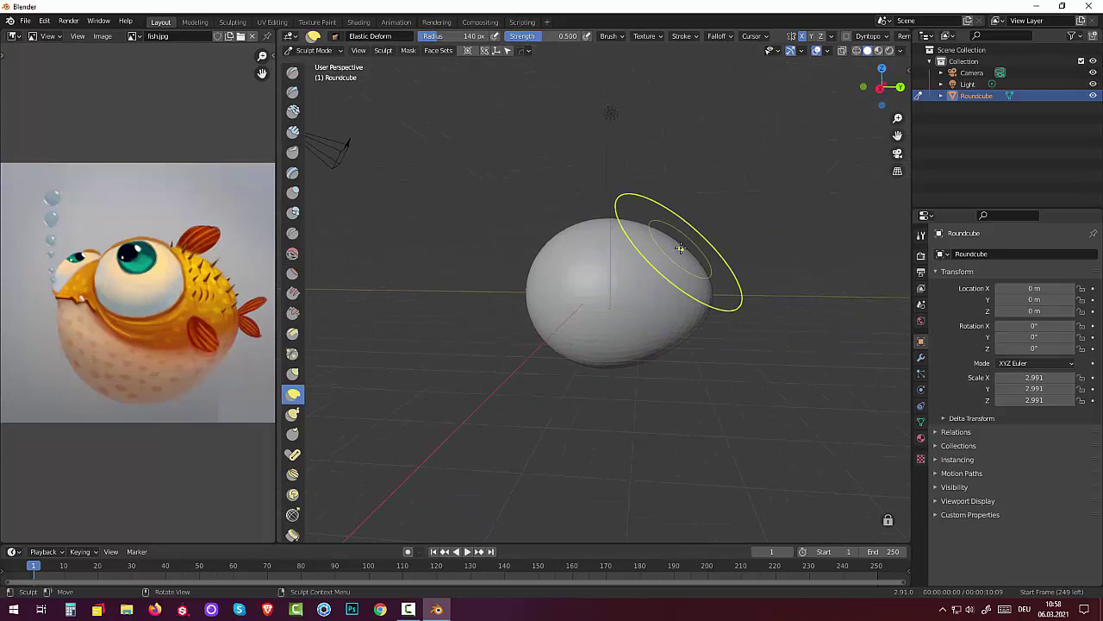
{"action": "key", "text": "KP_3"}
{"action": "left_click_drag", "start_coordinate": [661, 309], "coordinate": [676, 368]}
{"action": "mouse_move", "coordinate": [587, 365]}
{"action": "left_mouse_down"}
{"action": "mouse_move", "coordinate": [566, 365]}
{"action": "mouse_move", "coordinate": [653, 358]}
{"action": "mouse_move", "coordinate": [645, 270]}
{"action": "left_mouse_up"}
{"action": "key", "text": "ctrl+z"}
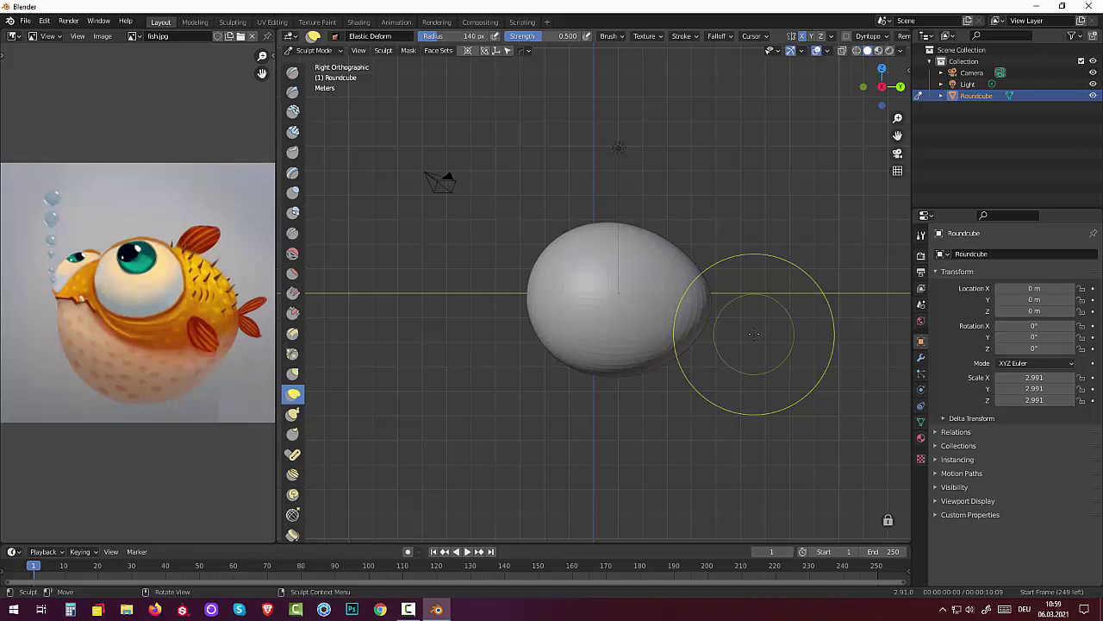
{"action": "mouse_move", "coordinate": [647, 222]}
{"action": "middle_mouse_down"}
{"action": "mouse_move", "coordinate": [643, 283]}
{"action": "mouse_move", "coordinate": [659, 255]}
{"action": "middle_mouse_up"}
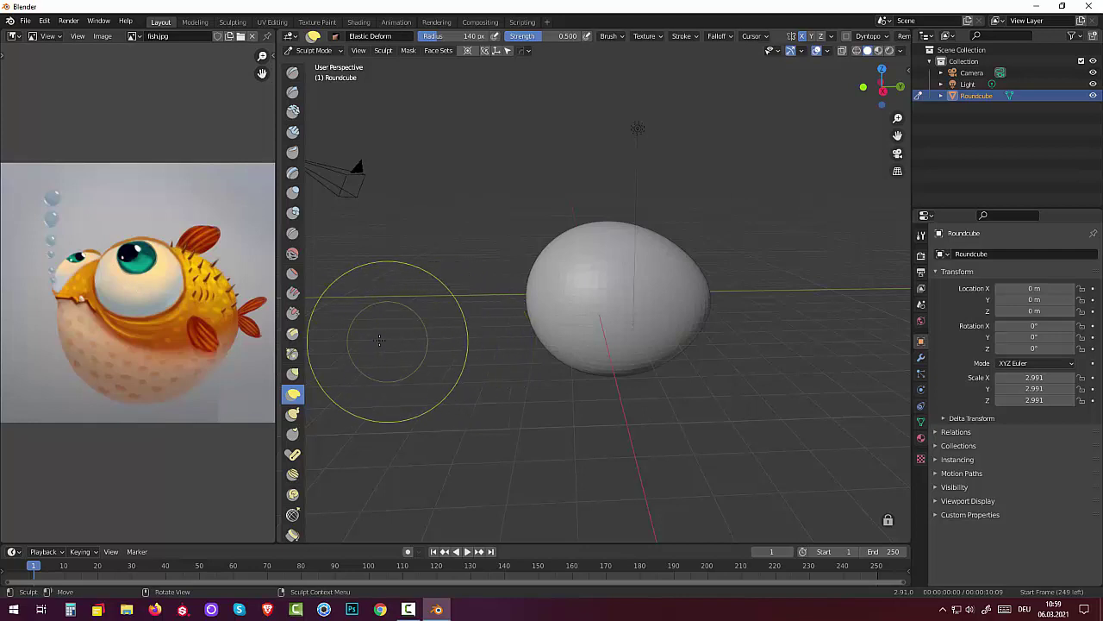
From the front view, pull the body's right edge and upper left outward with Elastic Deform.
{"action": "left_click", "coordinate": [293, 72]}
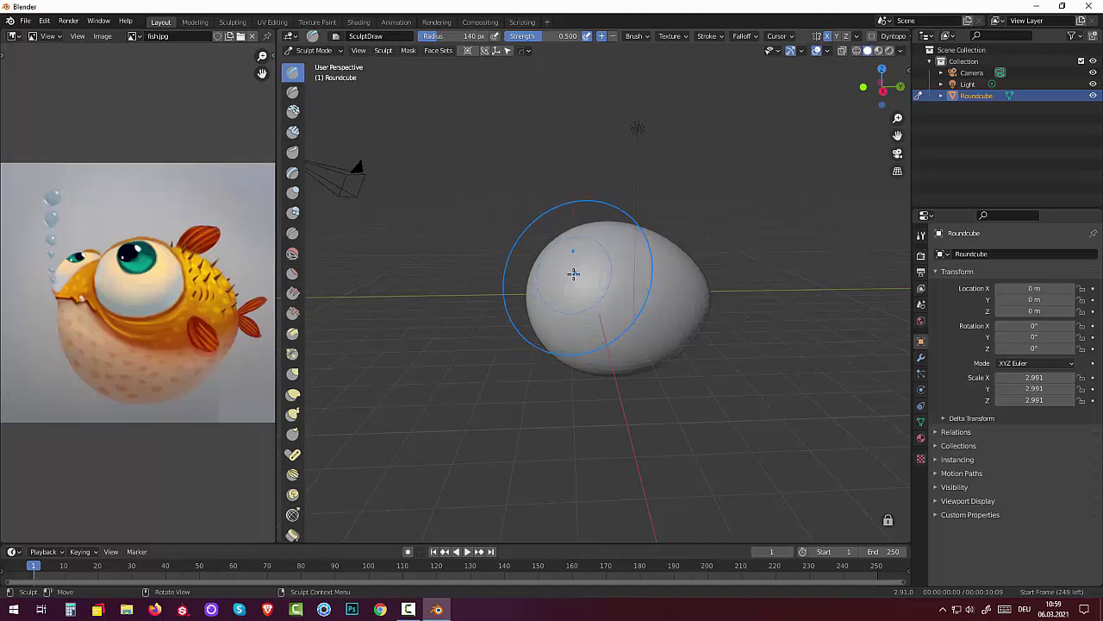
{"action": "key", "text": "KP_1"}
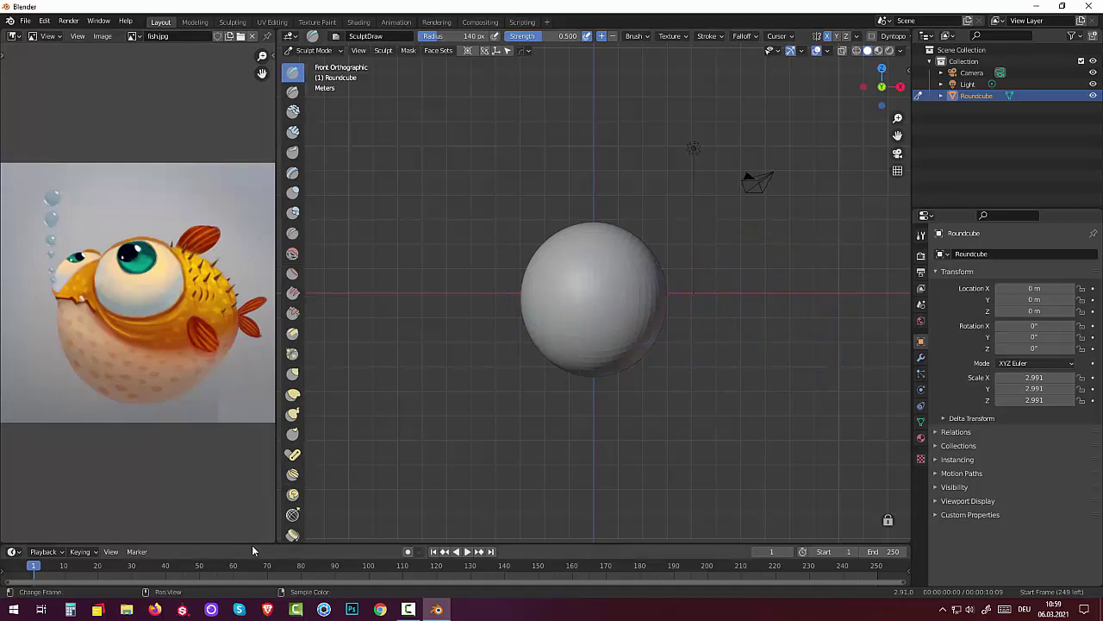
{"action": "left_click", "coordinate": [294, 394]}
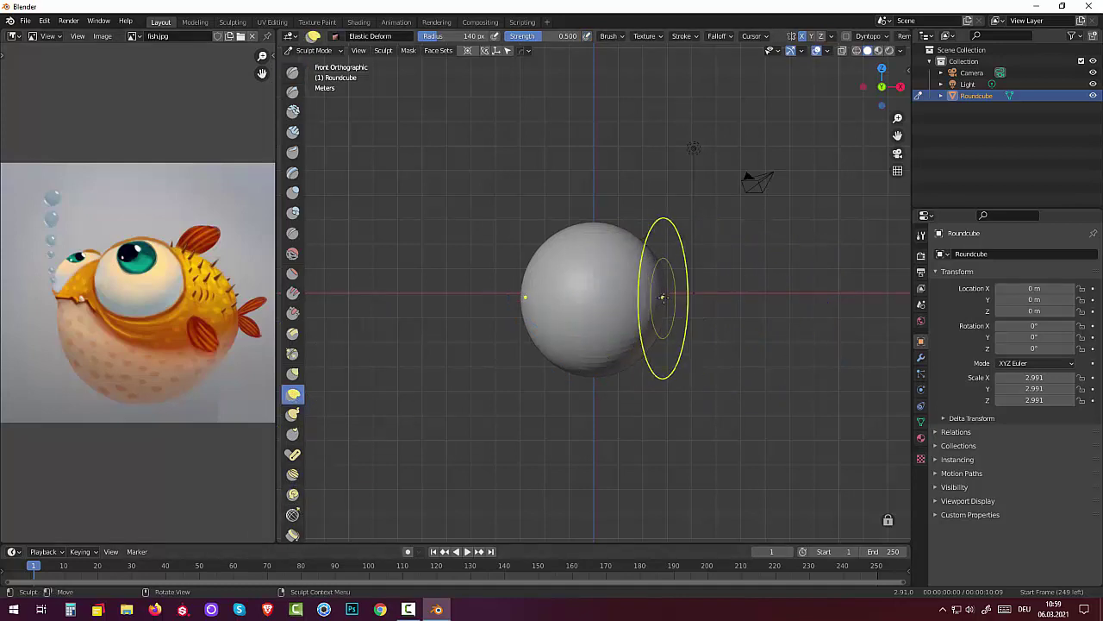
{"action": "left_click_drag", "start_coordinate": [668, 297], "coordinate": [703, 295]}
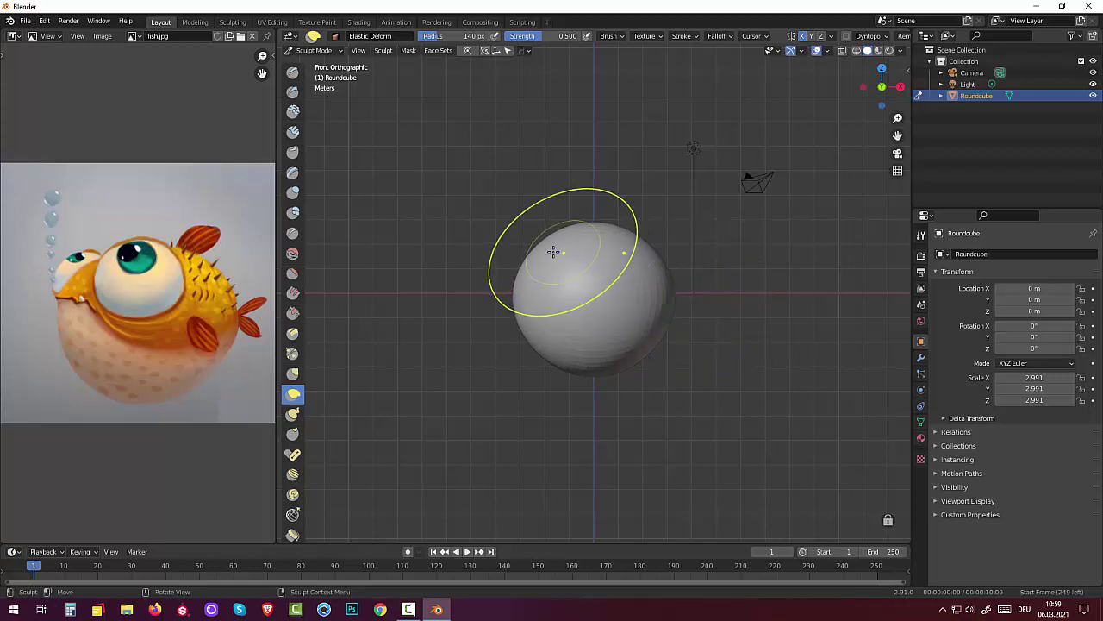
{"action": "left_click_drag", "start_coordinate": [534, 235], "coordinate": [523, 216]}
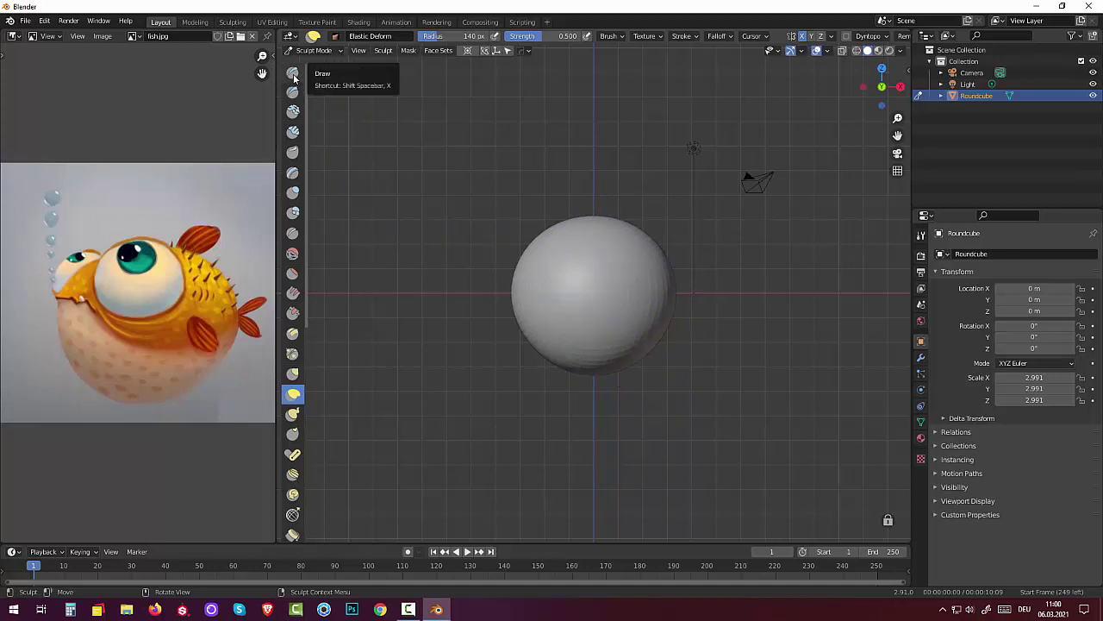
Switch to the Draw brush and shrink its radius to 64 px.
{"action": "left_click", "coordinate": [294, 76]}
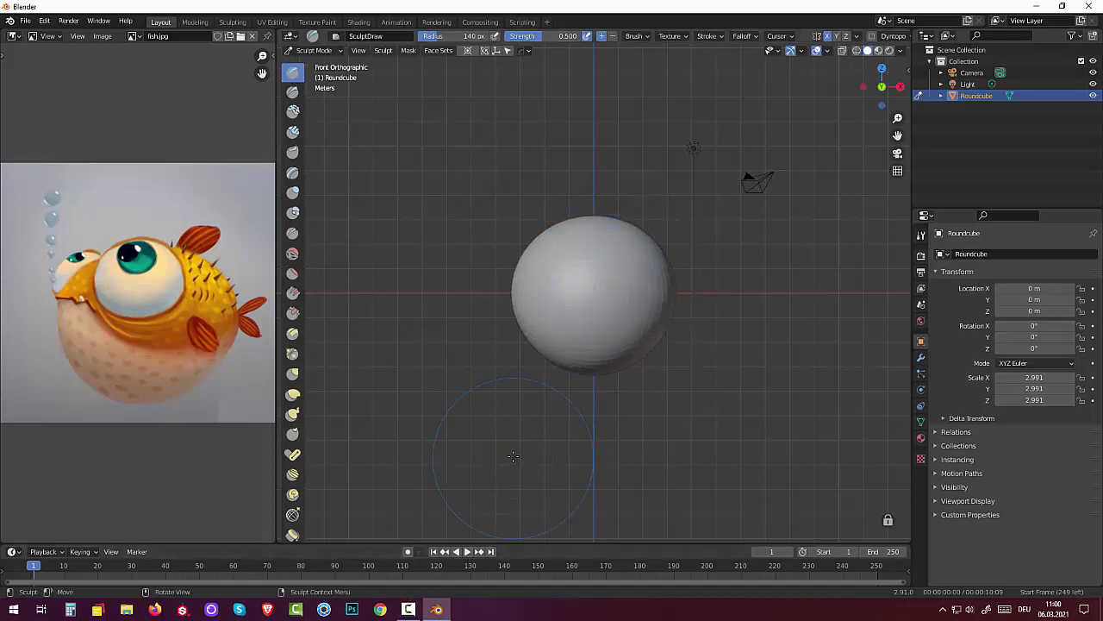
{"action": "key", "text": "f"}
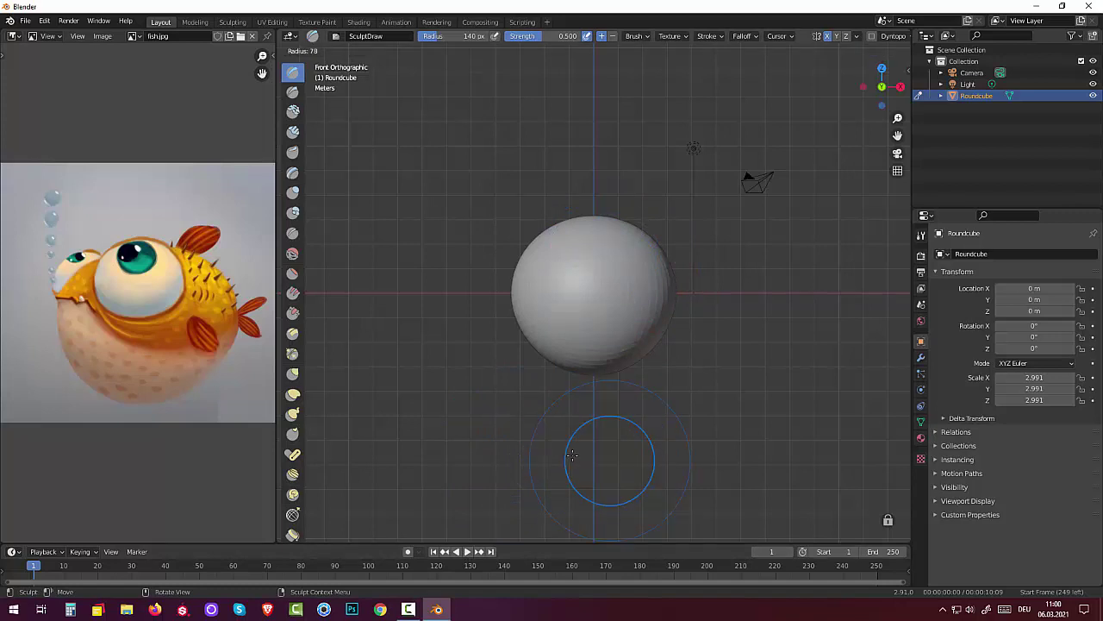
{"action": "left_click", "coordinate": [565, 457]}
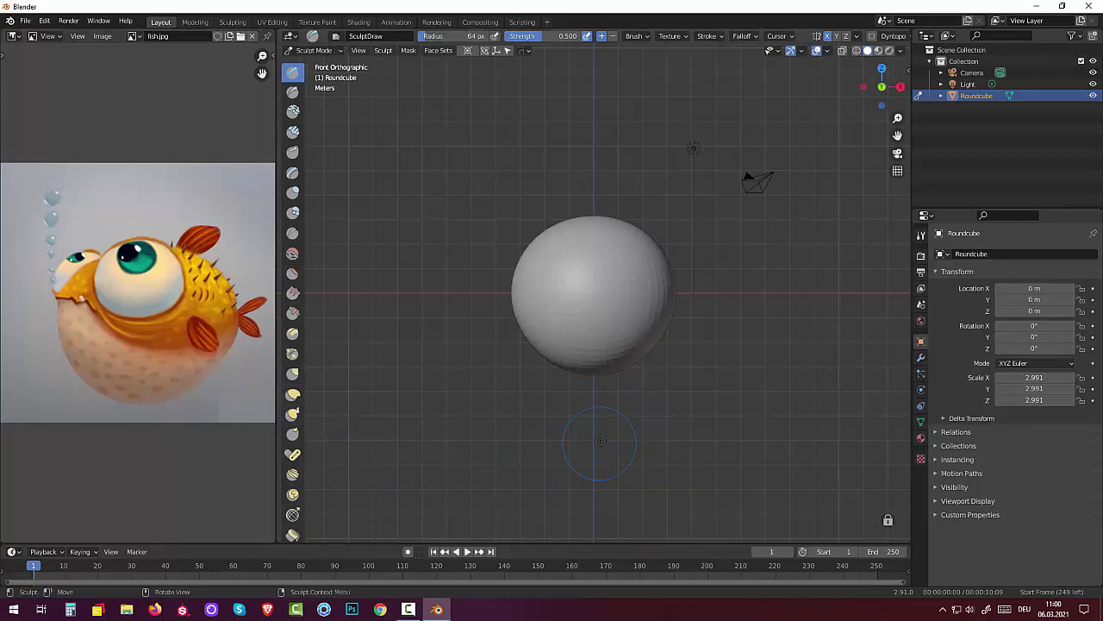
Paint masks over both eye areas with the Mask brush at strength 1.0.
{"action": "key", "text": "m"}
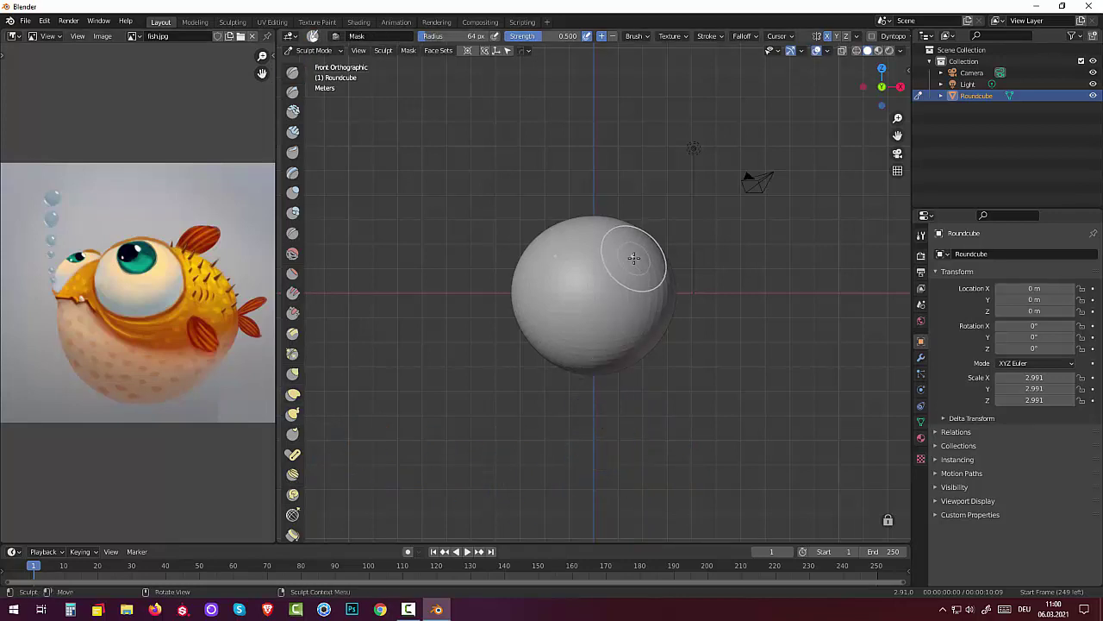
{"action": "left_click", "coordinate": [633, 258]}
{"action": "mouse_move", "coordinate": [632, 268]}
{"action": "left_mouse_down"}
{"action": "mouse_move", "coordinate": [646, 266]}
{"action": "mouse_move", "coordinate": [633, 263]}
{"action": "left_mouse_up"}
{"action": "left_click_drag", "start_coordinate": [535, 41], "coordinate": [588, 45]}
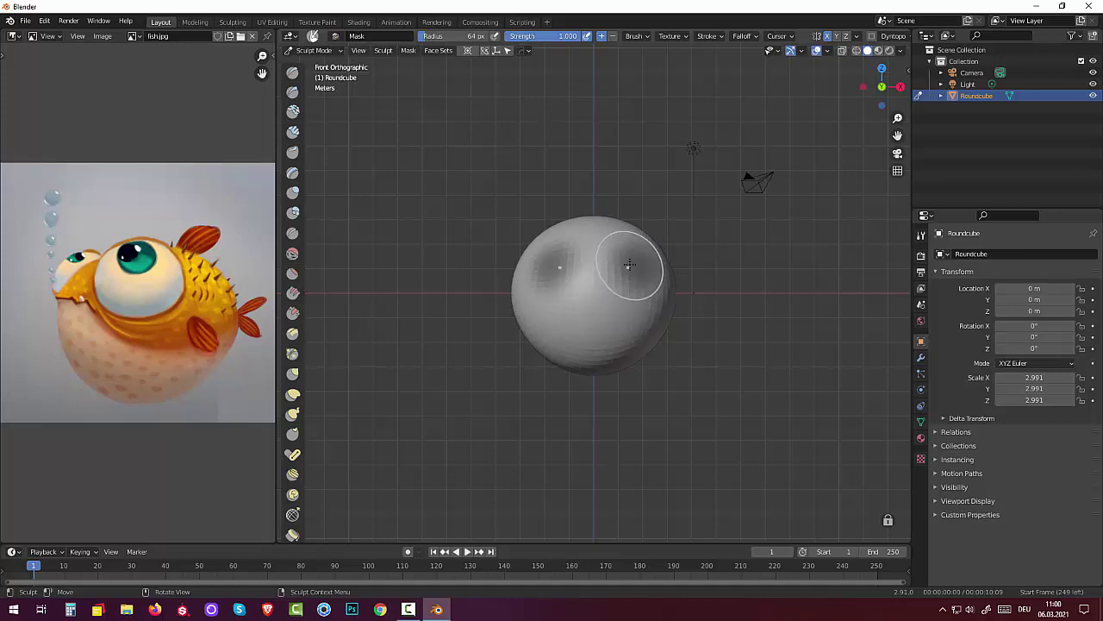
{"action": "mouse_move", "coordinate": [635, 267]}
{"action": "left_mouse_down"}
{"action": "mouse_move", "coordinate": [621, 264]}
{"action": "mouse_move", "coordinate": [646, 260]}
{"action": "mouse_move", "coordinate": [627, 281]}
{"action": "left_mouse_up"}
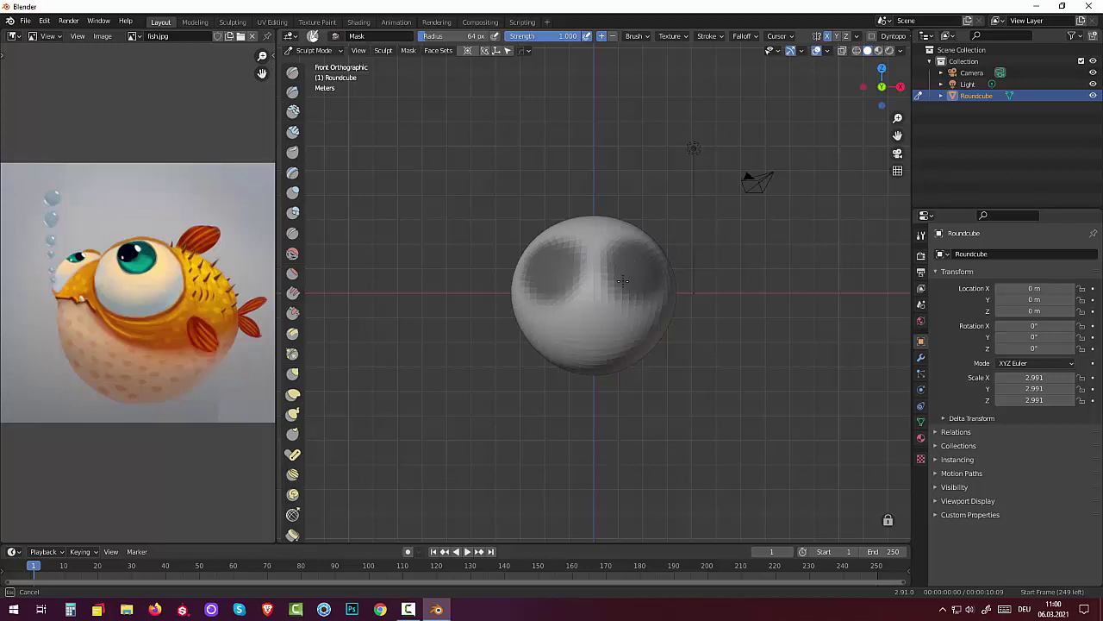
{"action": "mouse_move", "coordinate": [751, 308]}
{"action": "middle_mouse_down"}
{"action": "mouse_move", "coordinate": [653, 316]}
{"action": "mouse_move", "coordinate": [641, 306]}
{"action": "mouse_move", "coordinate": [737, 307]}
{"action": "mouse_move", "coordinate": [740, 319]}
{"action": "mouse_move", "coordinate": [696, 320]}
{"action": "middle_mouse_up"}
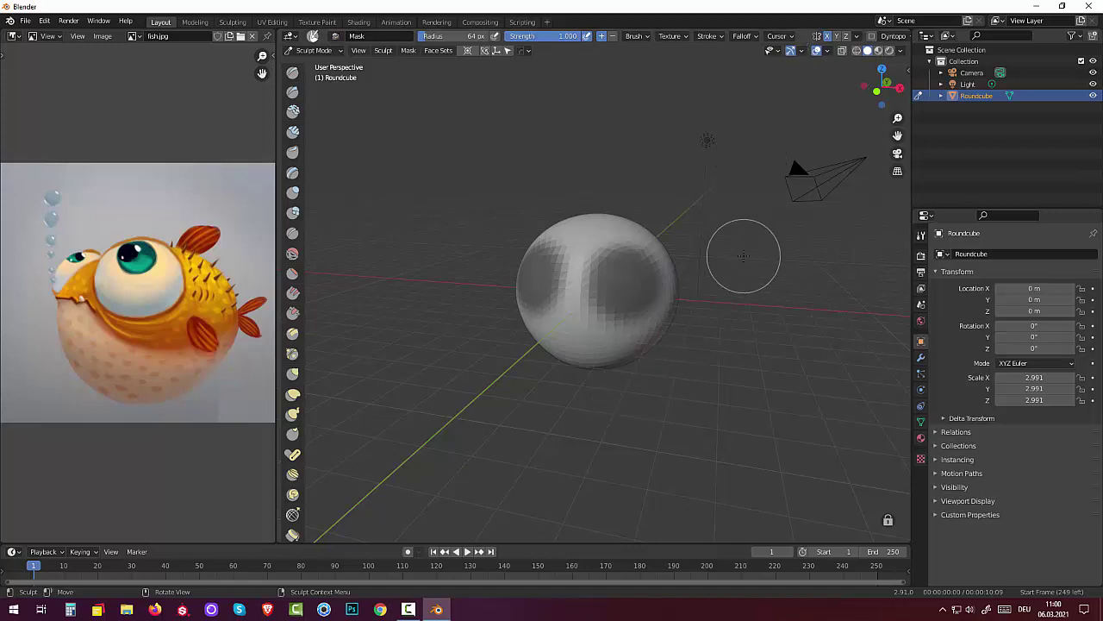
Clear the whole mask and widen the 3D view area.
{"action": "key", "text": "b"}
{"action": "key", "text": "Escape"}
{"action": "key", "text": "alt+m"}
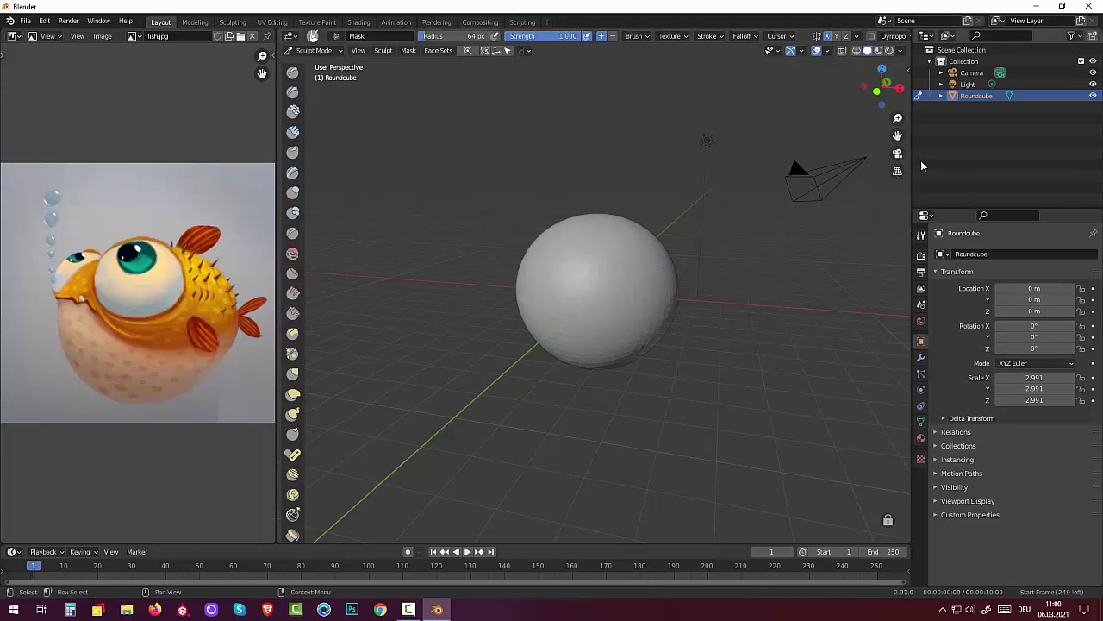
{"action": "left_click_drag", "start_coordinate": [913, 162], "coordinate": [1008, 174]}
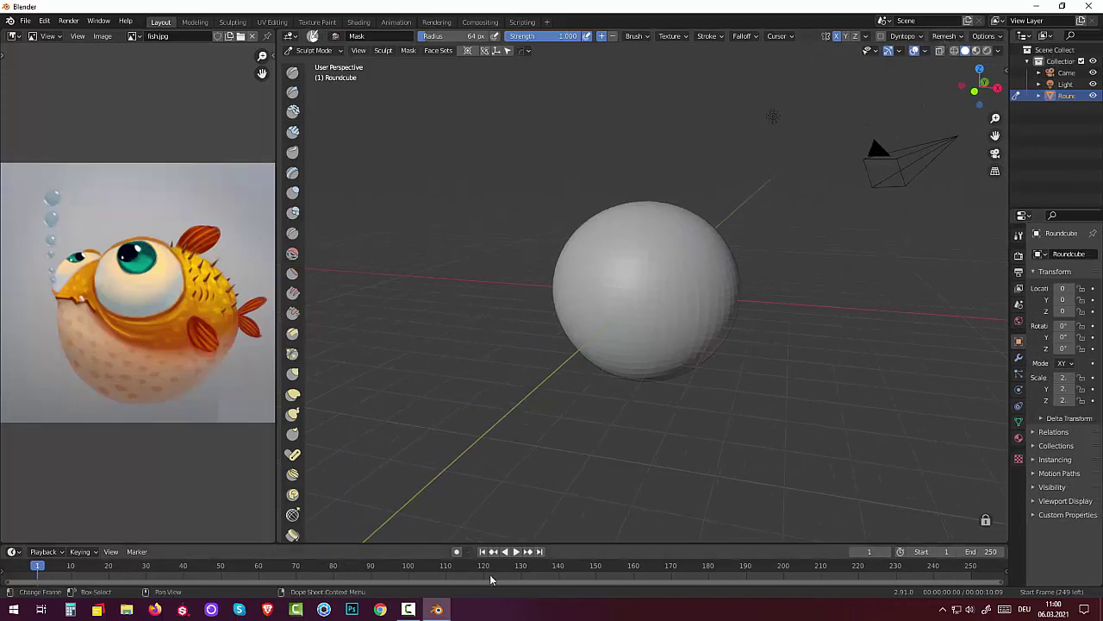
Remesh the body at 0.1 m voxel size, mask both front eye areas, then invert the mask.
{"action": "left_click", "coordinate": [943, 36]}
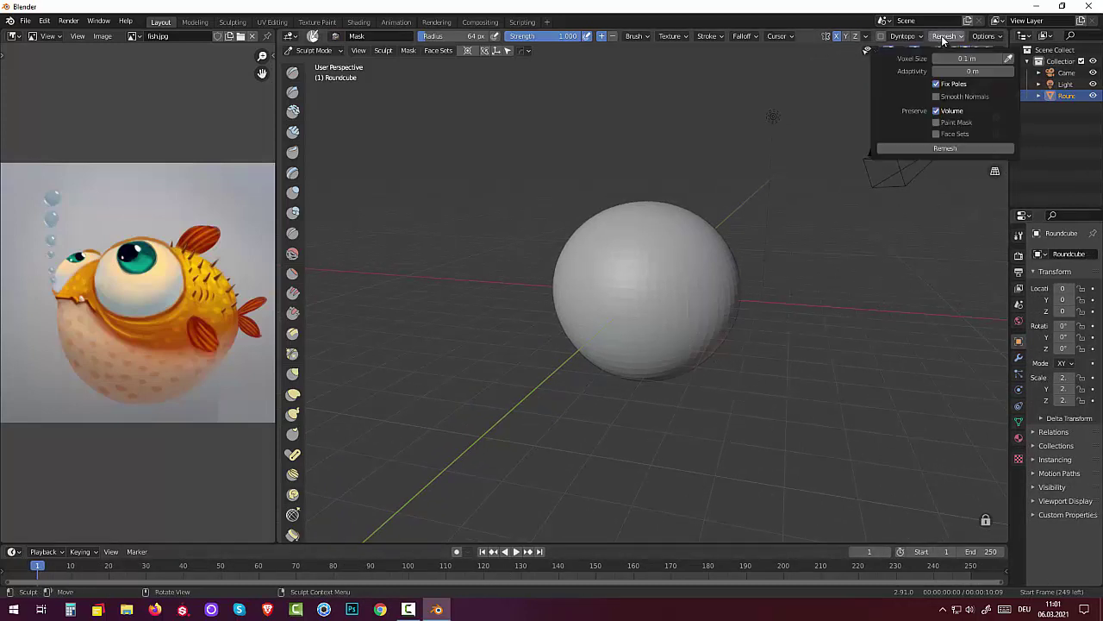
{"action": "left_click", "coordinate": [942, 150]}
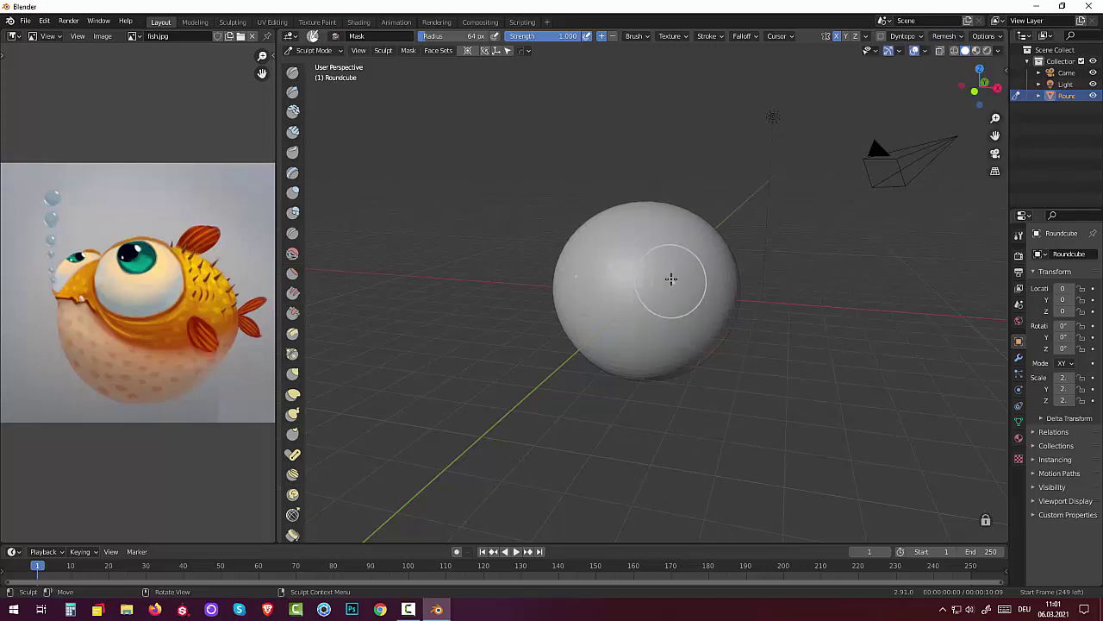
{"action": "mouse_move", "coordinate": [670, 280]}
{"action": "left_mouse_down"}
{"action": "mouse_move", "coordinate": [664, 272]}
{"action": "mouse_move", "coordinate": [676, 290]}
{"action": "mouse_move", "coordinate": [659, 254]}
{"action": "mouse_move", "coordinate": [642, 267]}
{"action": "mouse_move", "coordinate": [657, 287]}
{"action": "mouse_move", "coordinate": [700, 287]}
{"action": "mouse_move", "coordinate": [699, 268]}
{"action": "left_mouse_up"}
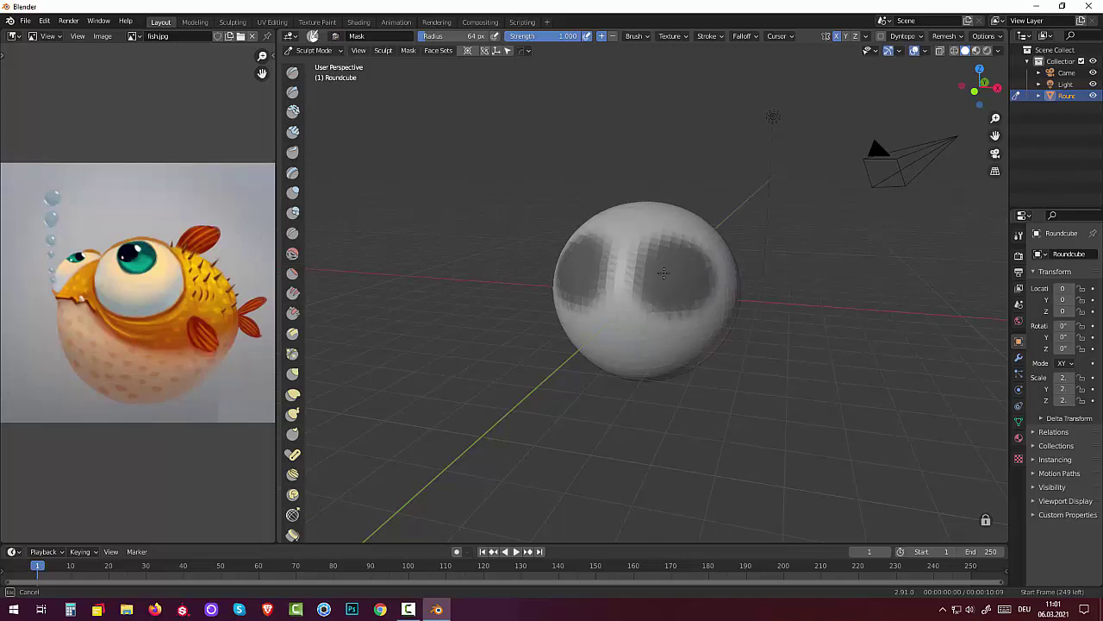
{"action": "mouse_move", "coordinate": [776, 328]}
{"action": "middle_mouse_down"}
{"action": "mouse_move", "coordinate": [686, 315]}
{"action": "mouse_move", "coordinate": [702, 320]}
{"action": "middle_mouse_up"}
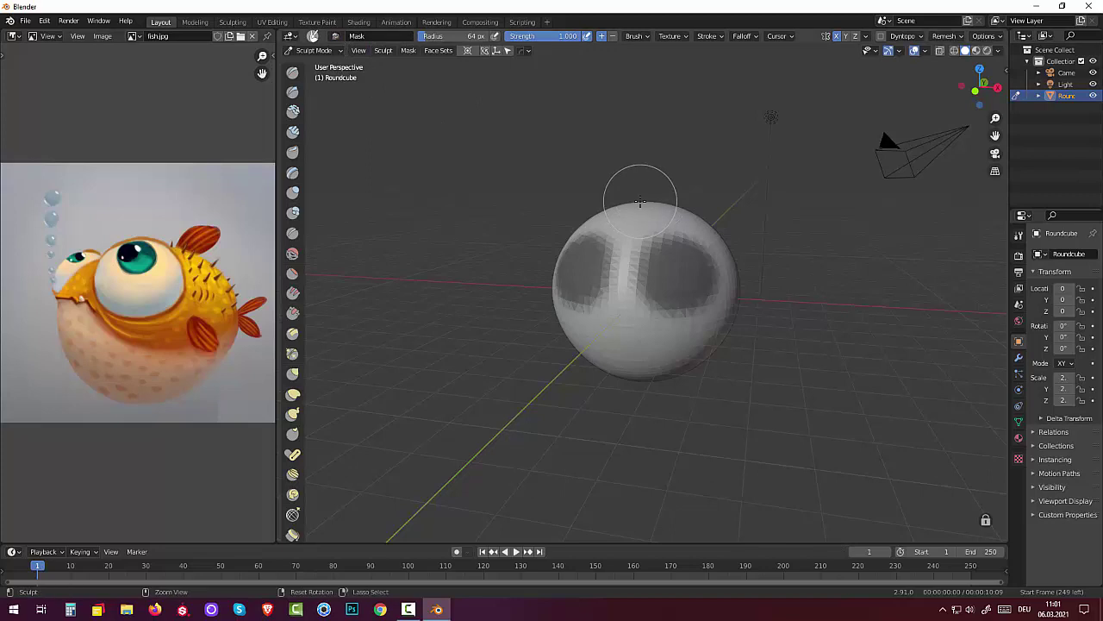
{"action": "key", "text": "alt+m"}
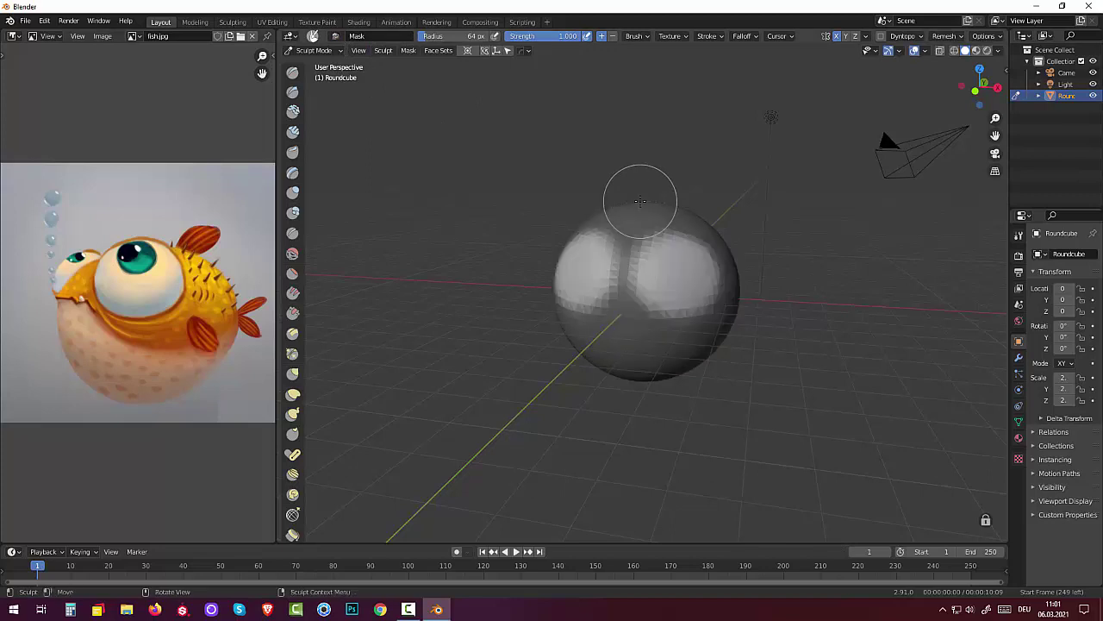
Expand the sculpt toolbar to two columns and pick the Mesh Filter tool set to Inflate.
{"action": "middle_click_drag", "start_coordinate": [716, 266], "coordinate": [675, 319]}
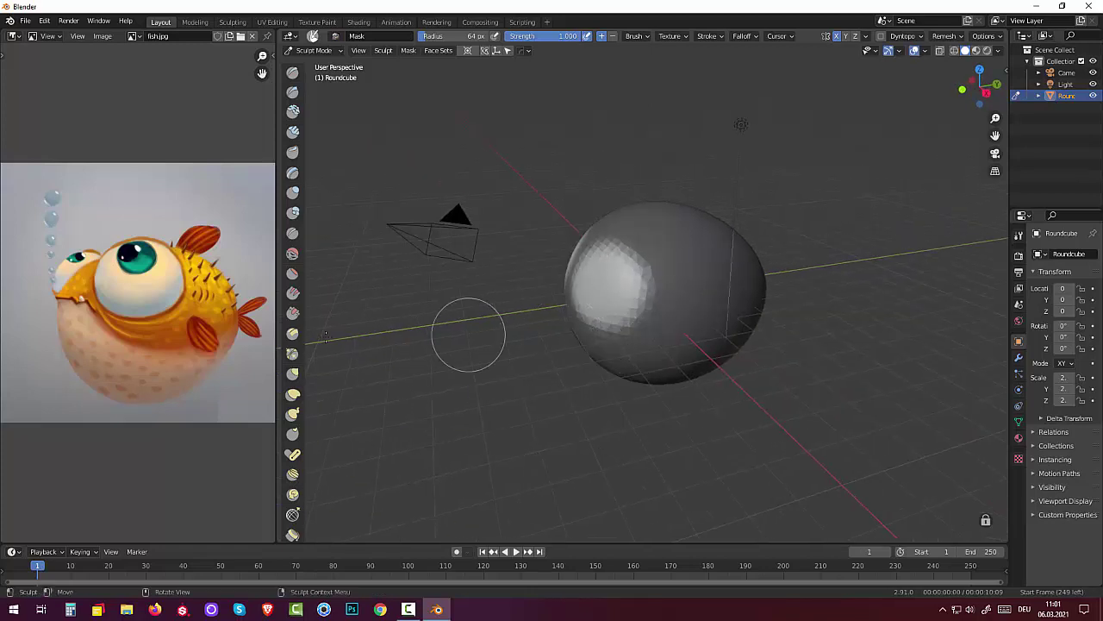
{"action": "scroll", "coordinate": [279, 366], "scroll_direction": "down", "scroll_amount": 1}
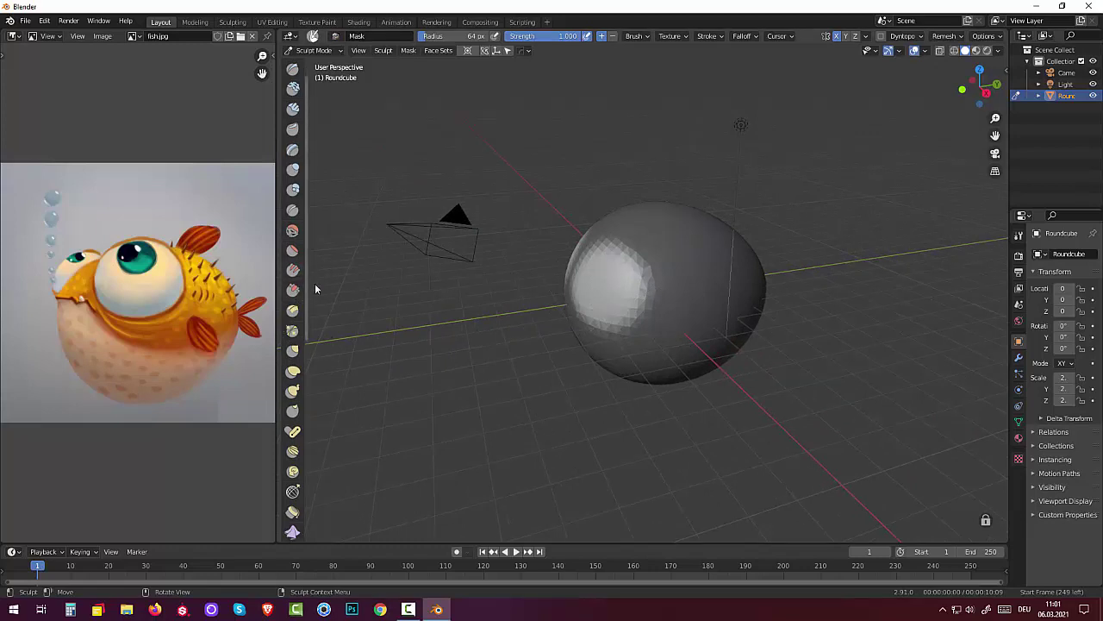
{"action": "scroll", "coordinate": [305, 285], "scroll_direction": "down", "scroll_amount": 1}
{"action": "left_click", "coordinate": [297, 387]}
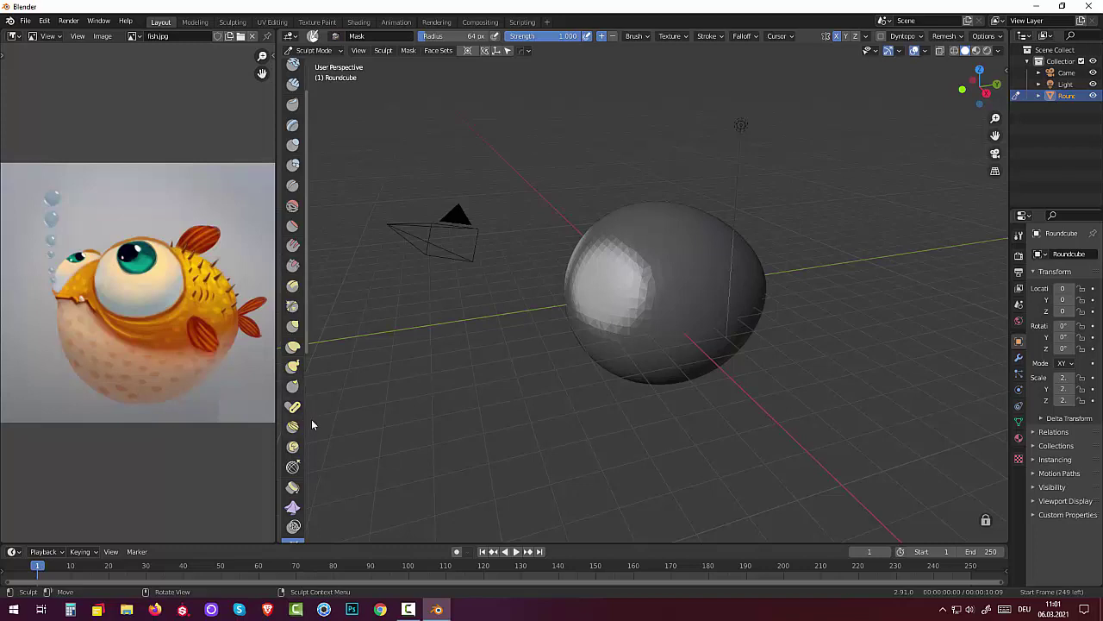
{"action": "left_click_drag", "start_coordinate": [308, 420], "coordinate": [331, 421]}
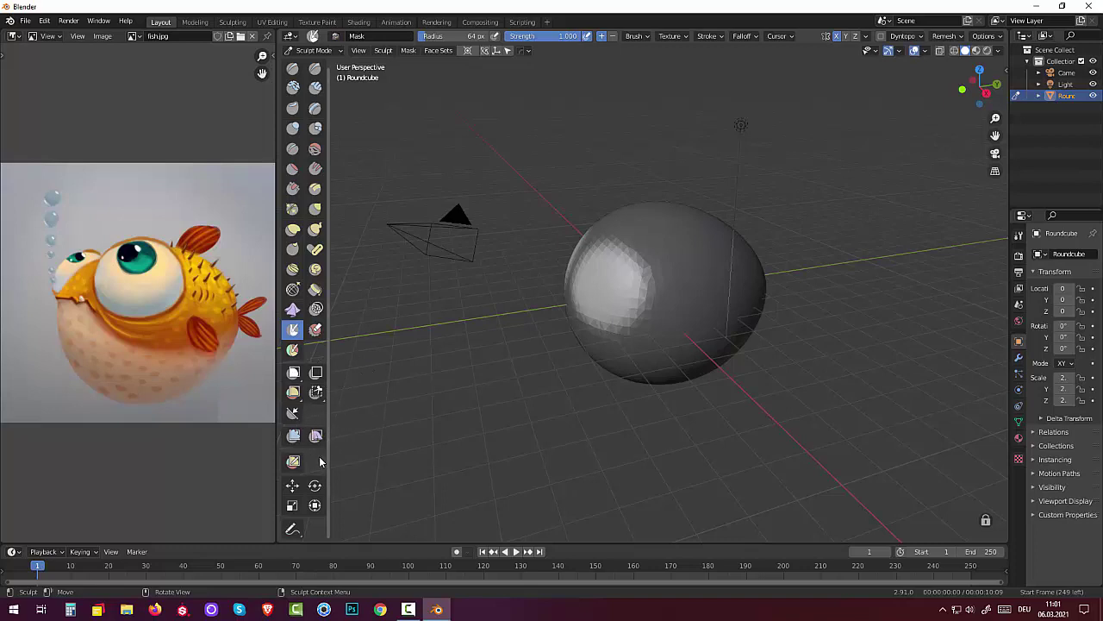
{"action": "left_click", "coordinate": [293, 435]}
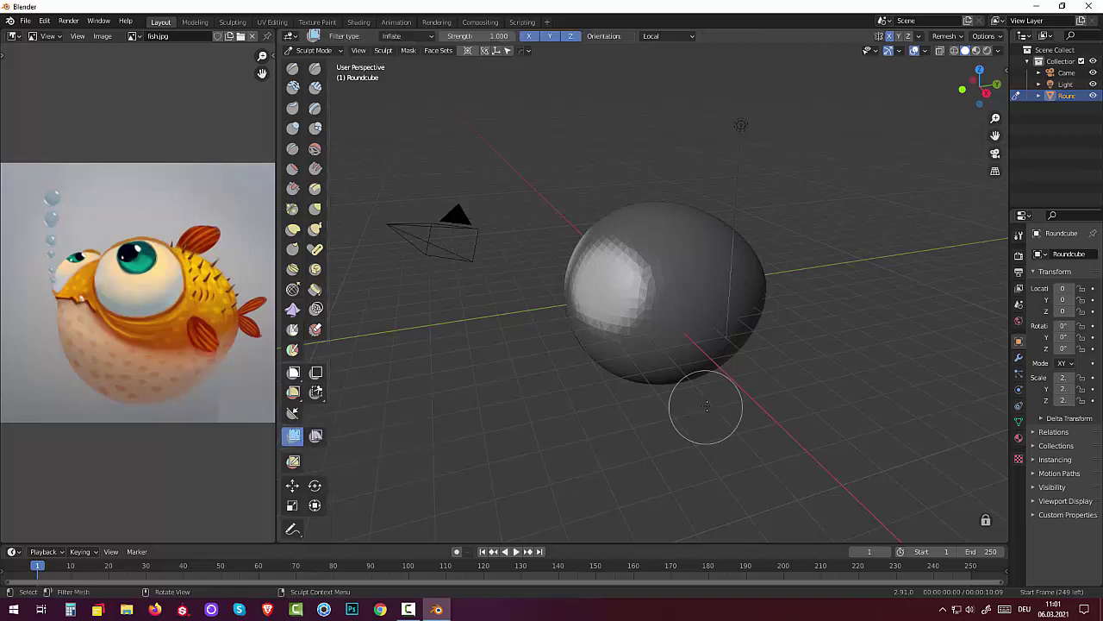
Inflate the unmasked eye regions with the Inflate mesh filter into jagged bulges and bring up the Remesh settings.
{"action": "mouse_move", "coordinate": [800, 384]}
{"action": "left_mouse_down"}
{"action": "mouse_move", "coordinate": [791, 397]}
{"action": "mouse_move", "coordinate": [658, 420]}
{"action": "left_mouse_up"}
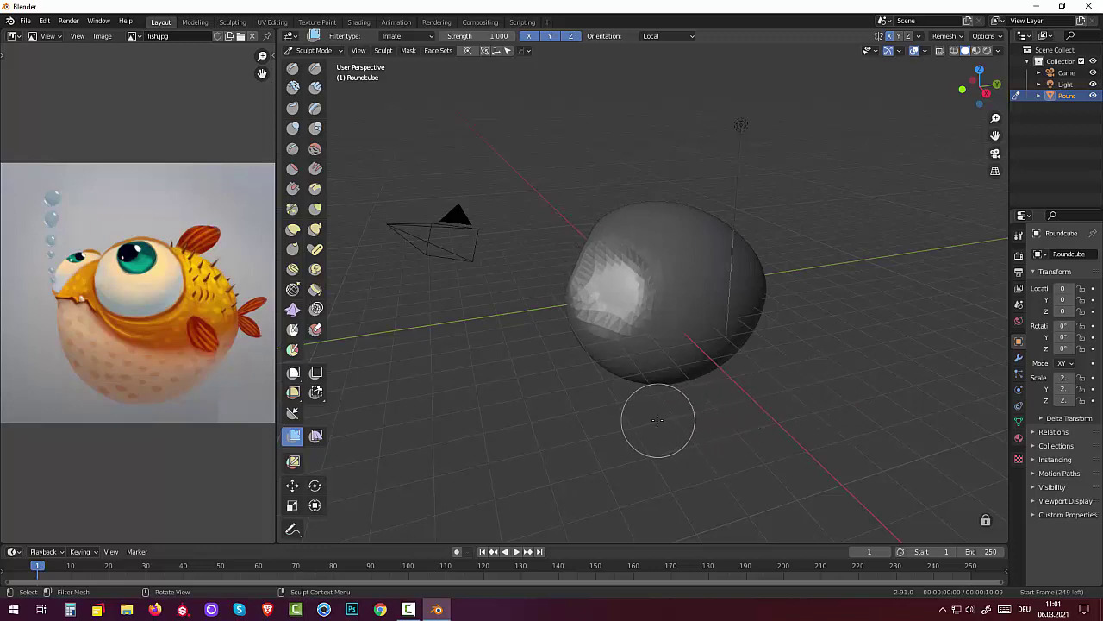
{"action": "mouse_move", "coordinate": [825, 389]}
{"action": "middle_mouse_down"}
{"action": "mouse_move", "coordinate": [927, 394]}
{"action": "mouse_move", "coordinate": [882, 389]}
{"action": "middle_mouse_up"}
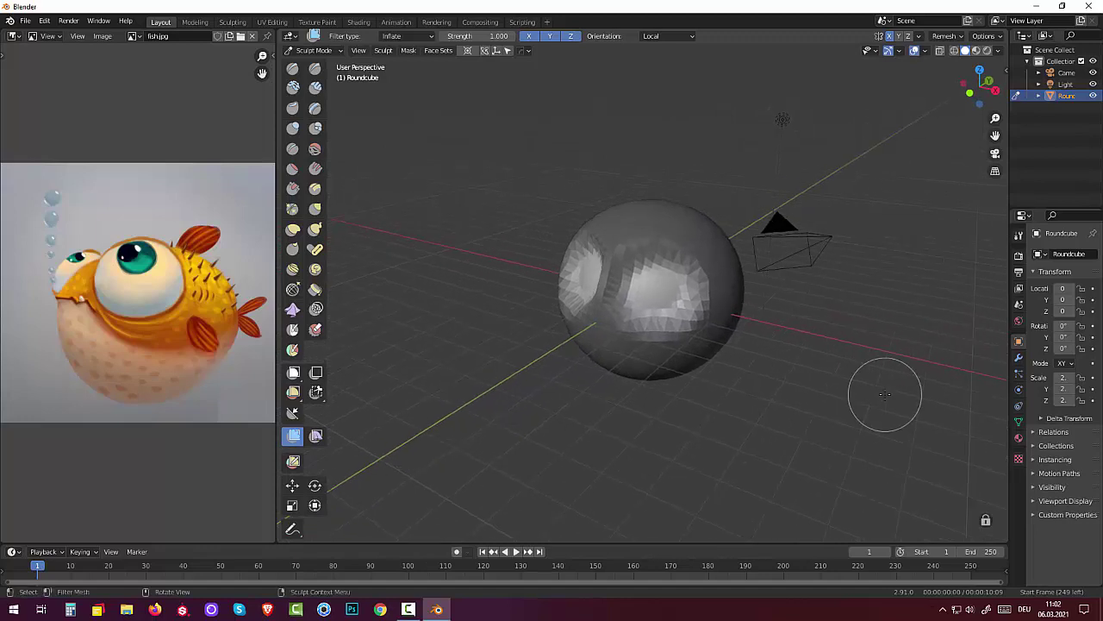
{"action": "key", "text": "ctrl+z"}
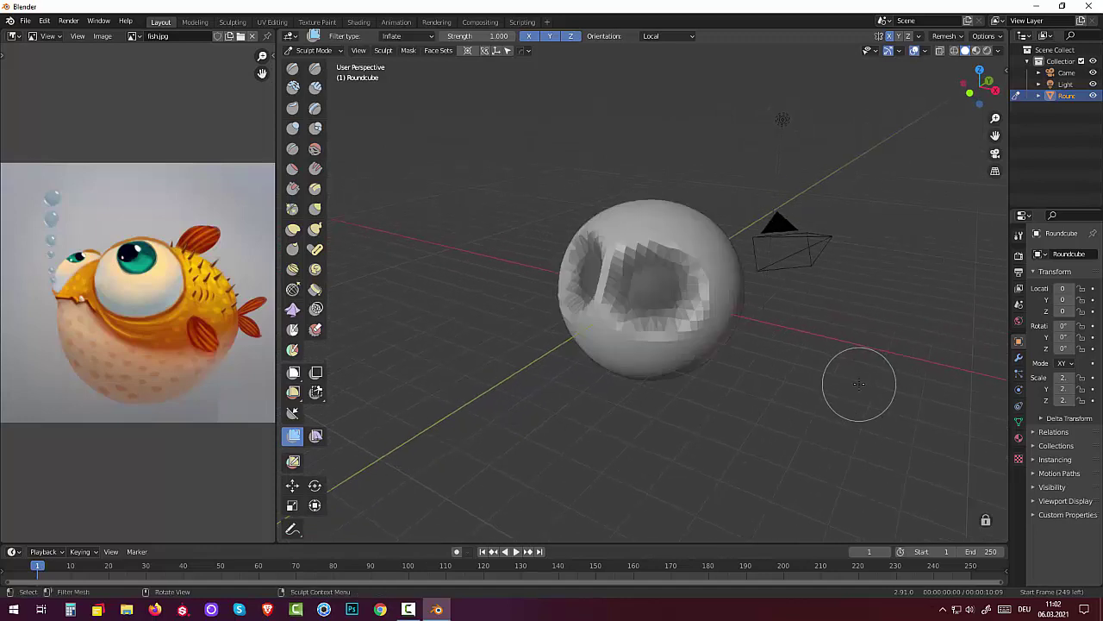
{"action": "left_click_drag", "start_coordinate": [701, 246], "coordinate": [722, 247]}
{"action": "mouse_move", "coordinate": [722, 247]}
{"action": "middle_mouse_down"}
{"action": "mouse_move", "coordinate": [787, 230]}
{"action": "mouse_move", "coordinate": [706, 250]}
{"action": "mouse_move", "coordinate": [751, 216]}
{"action": "middle_mouse_up"}
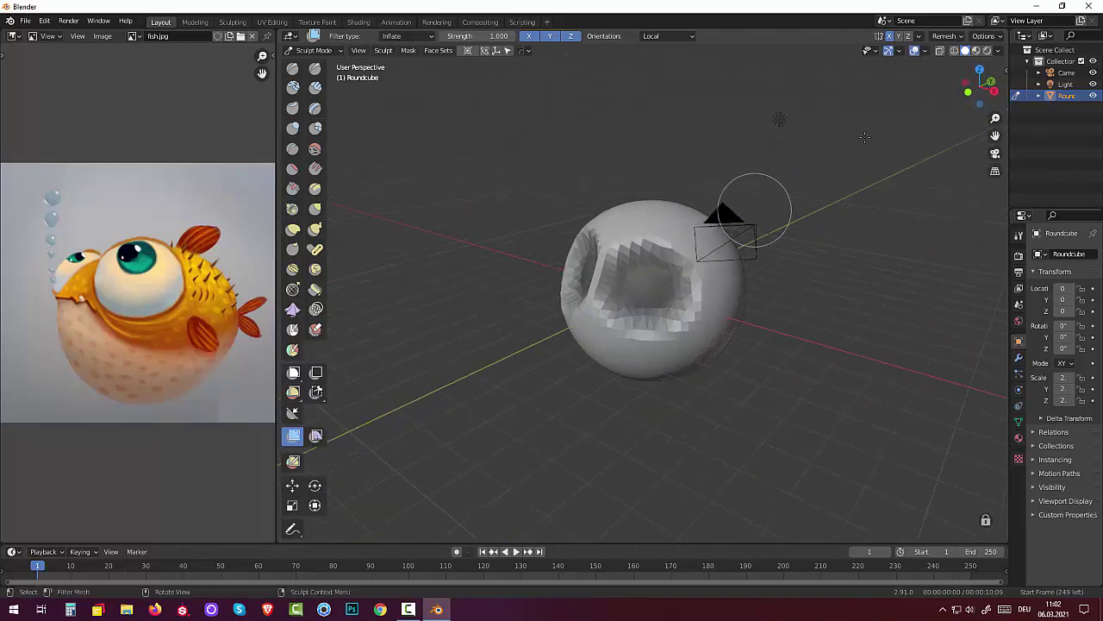
{"action": "left_click", "coordinate": [944, 38]}
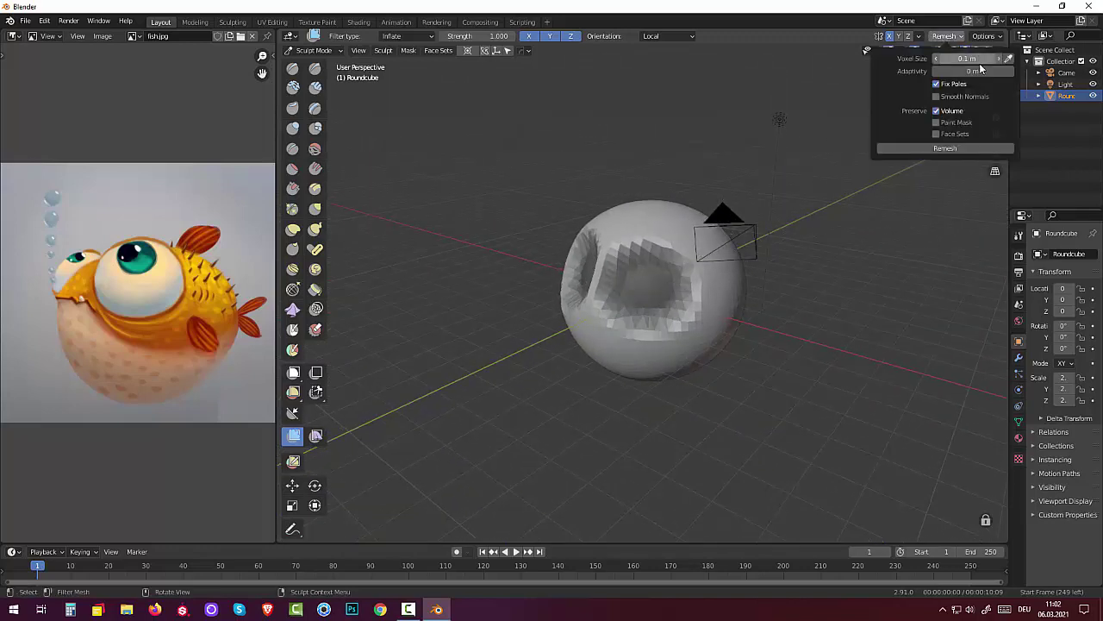
Edit the voxel size, remesh with Ctrl+R, then undo back to a smooth, unmasked round sphere.
{"action": "left_click", "coordinate": [968, 58]}
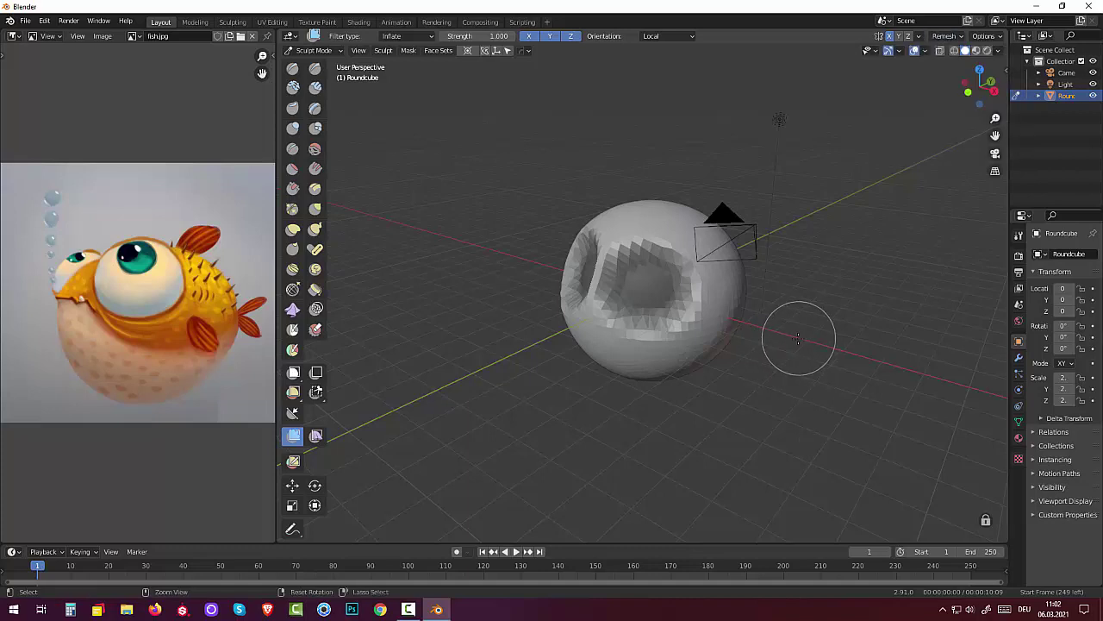
{"action": "key", "text": "ctrl+r"}
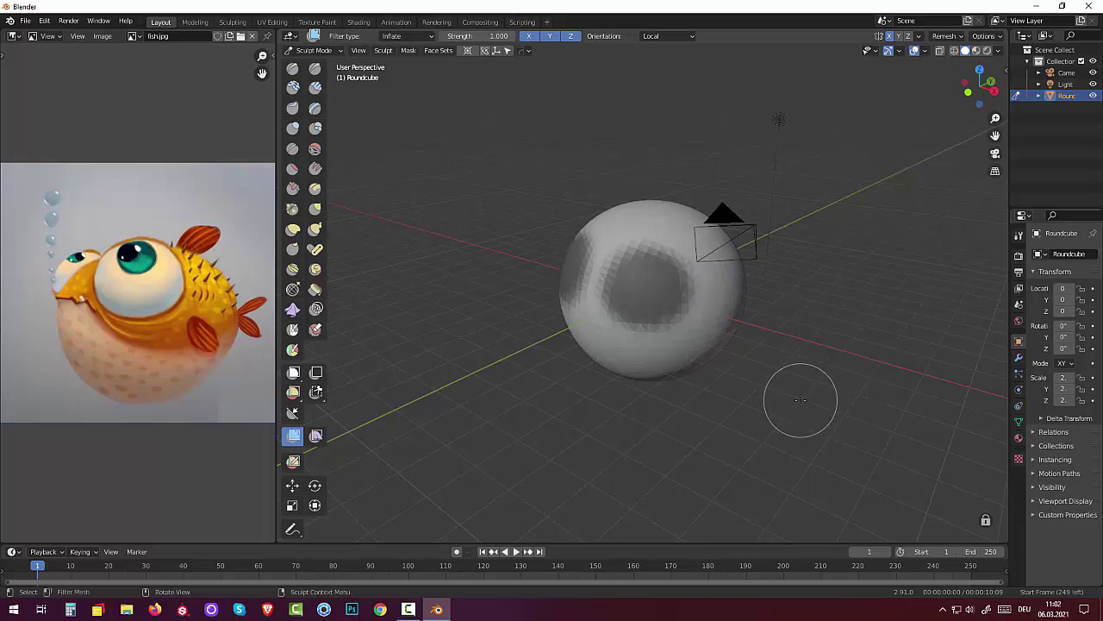
{"action": "key", "text": "ctrl+z"}
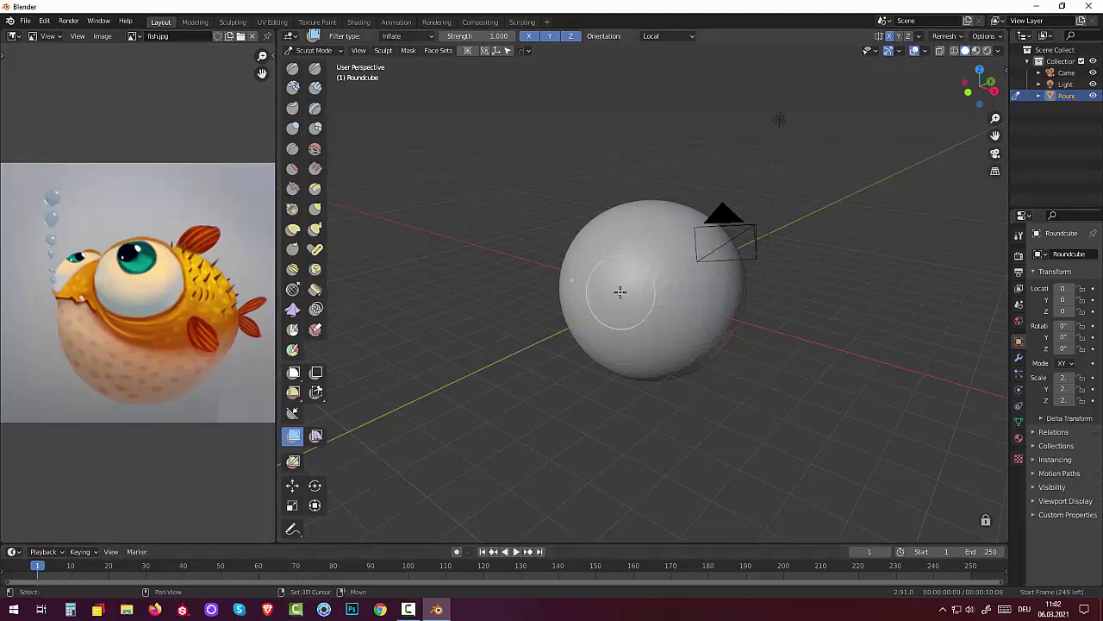
Set the remesh voxel size to 0.02982 m and remesh the sphere at that finer resolution.
{"action": "key", "text": "r"}
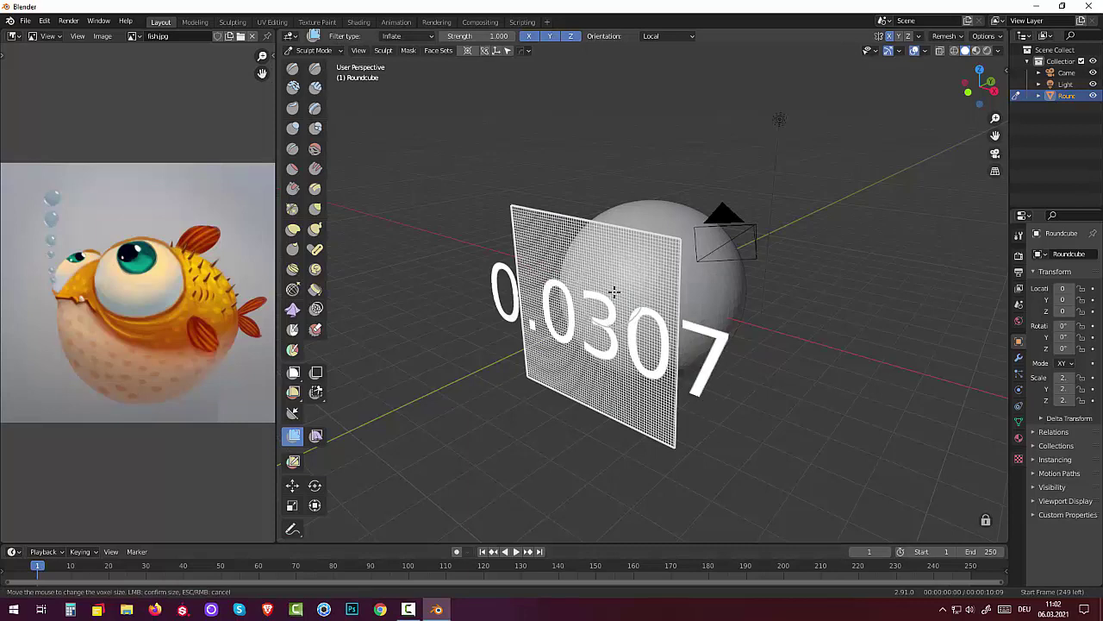
{"action": "left_click", "coordinate": [622, 300]}
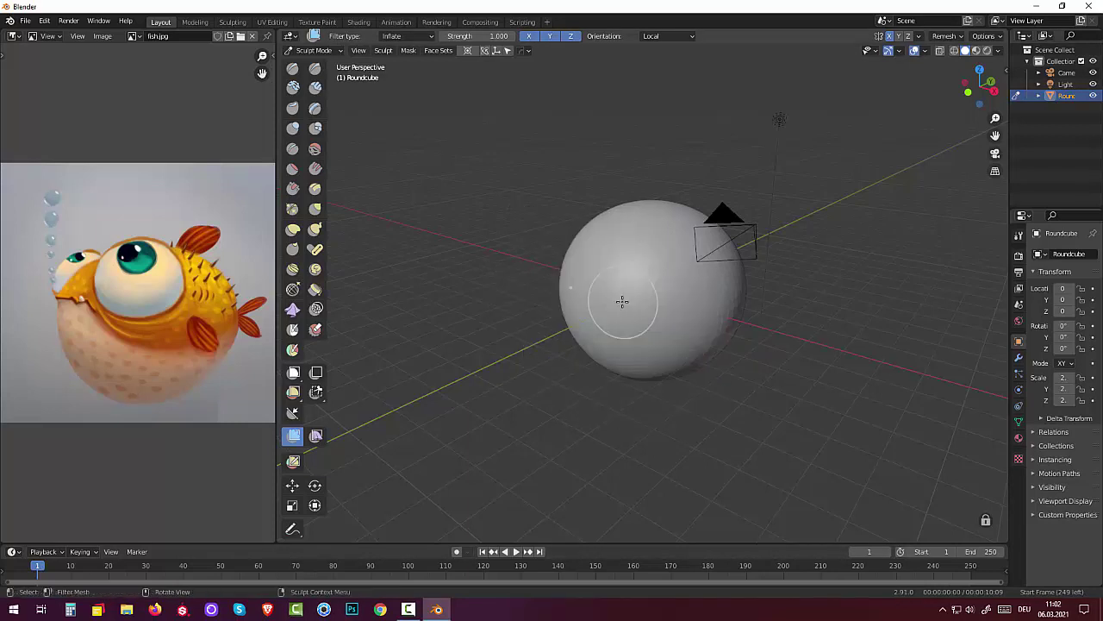
{"action": "left_click", "coordinate": [946, 36]}
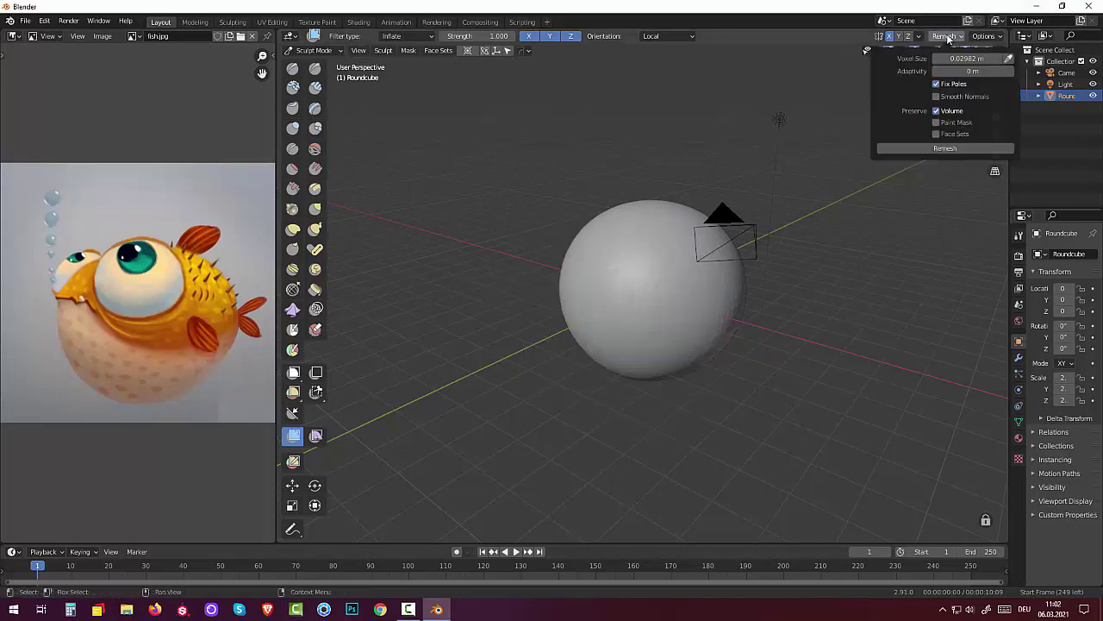
{"action": "left_click", "coordinate": [954, 151]}
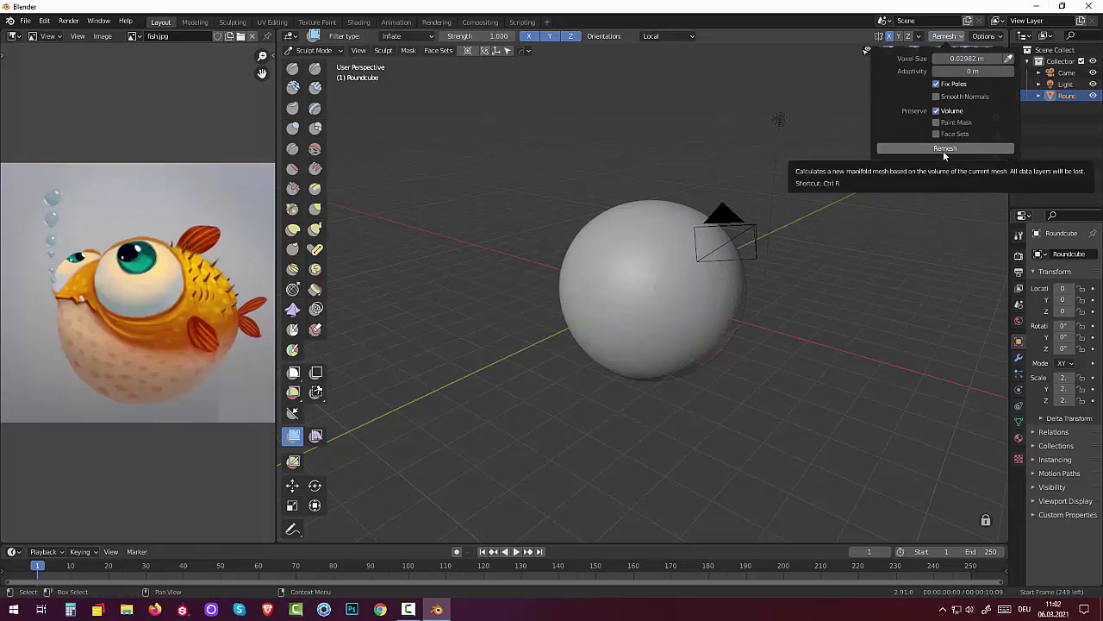
{"action": "left_click", "coordinate": [943, 150]}
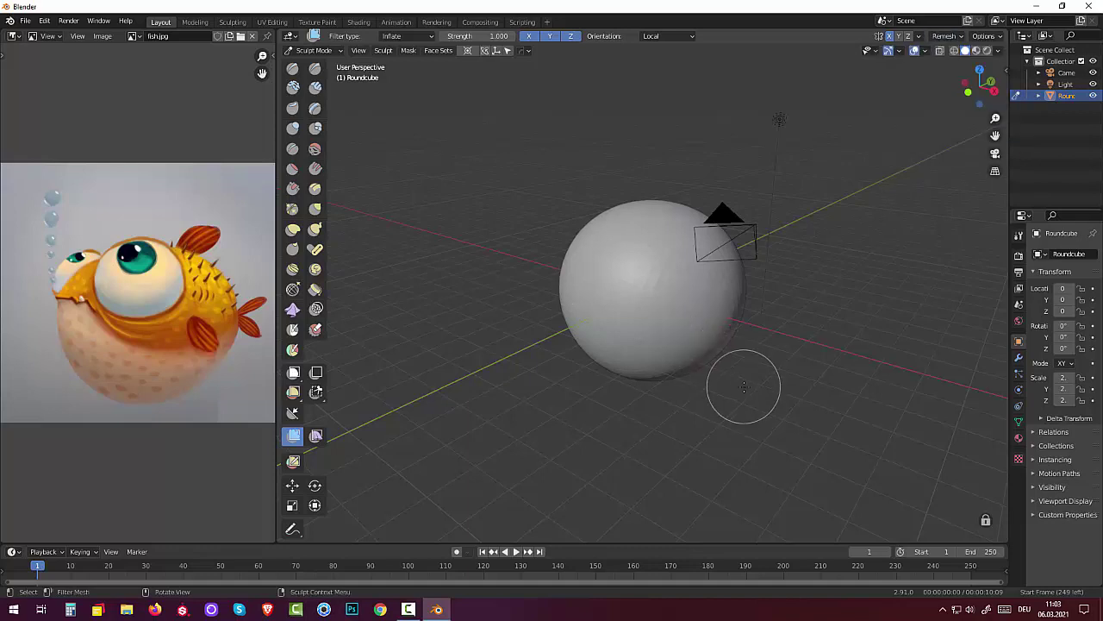
Inflate the remeshed sphere slightly with the mesh filter, then switch to the Mask brush.
{"action": "middle_click_drag", "start_coordinate": [744, 384], "coordinate": [752, 395]}
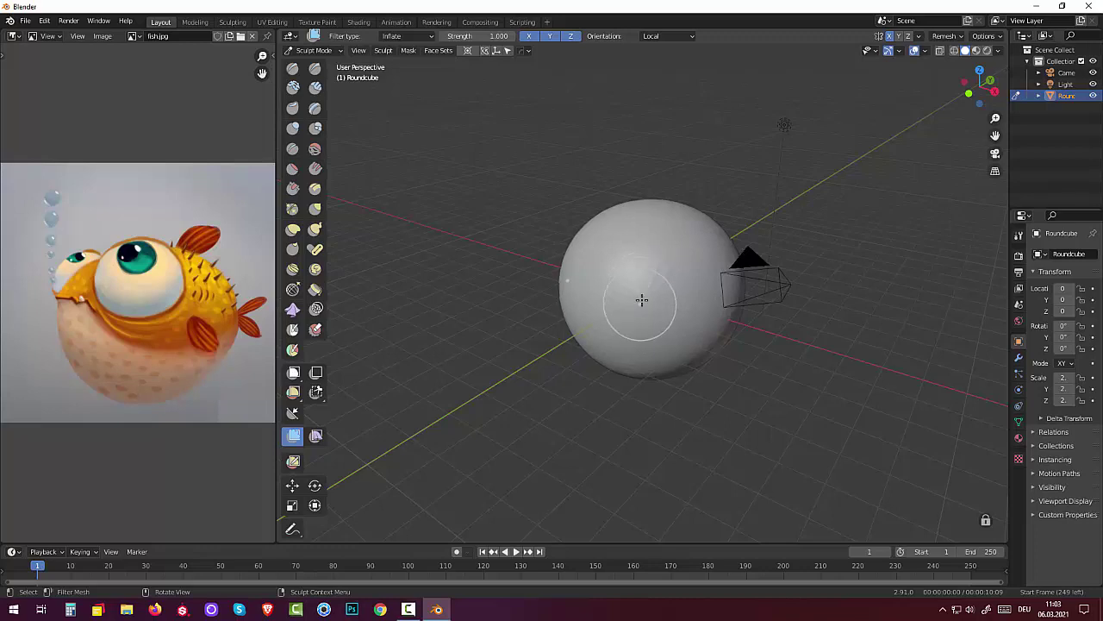
{"action": "mouse_move", "coordinate": [643, 290]}
{"action": "left_mouse_down"}
{"action": "mouse_move", "coordinate": [684, 298]}
{"action": "mouse_move", "coordinate": [638, 298]}
{"action": "left_mouse_up"}
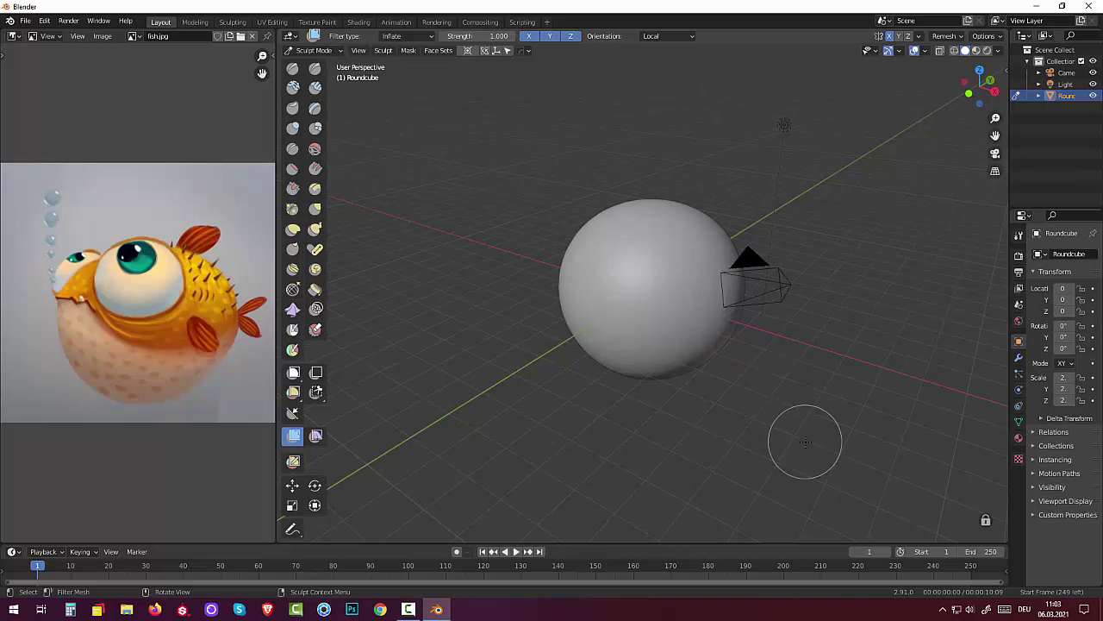
{"action": "key", "text": "x"}
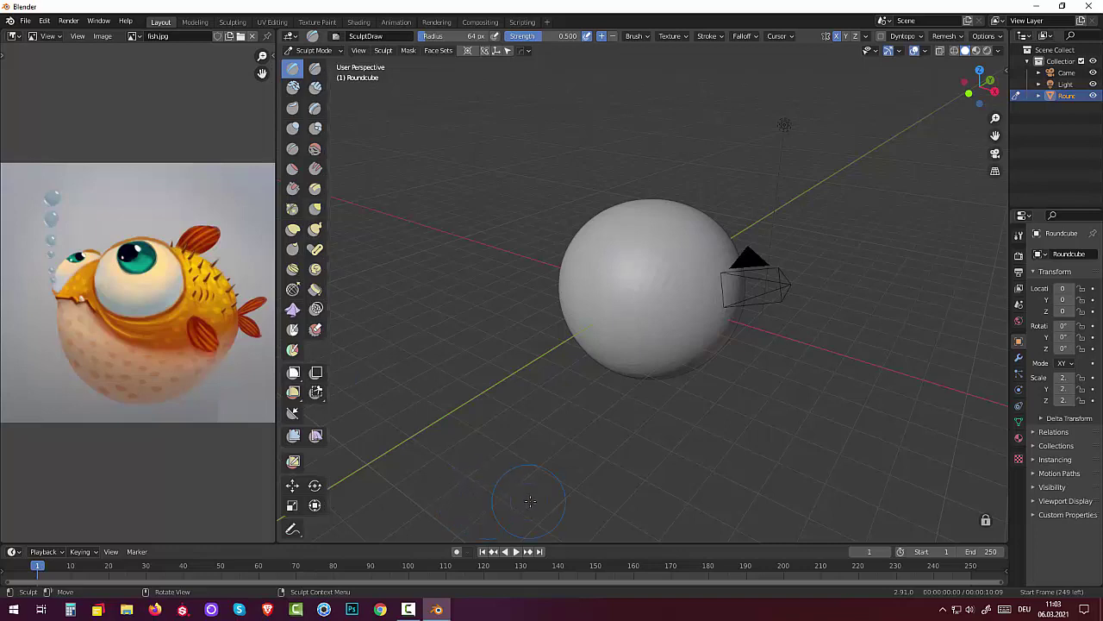
{"action": "key", "text": "m"}
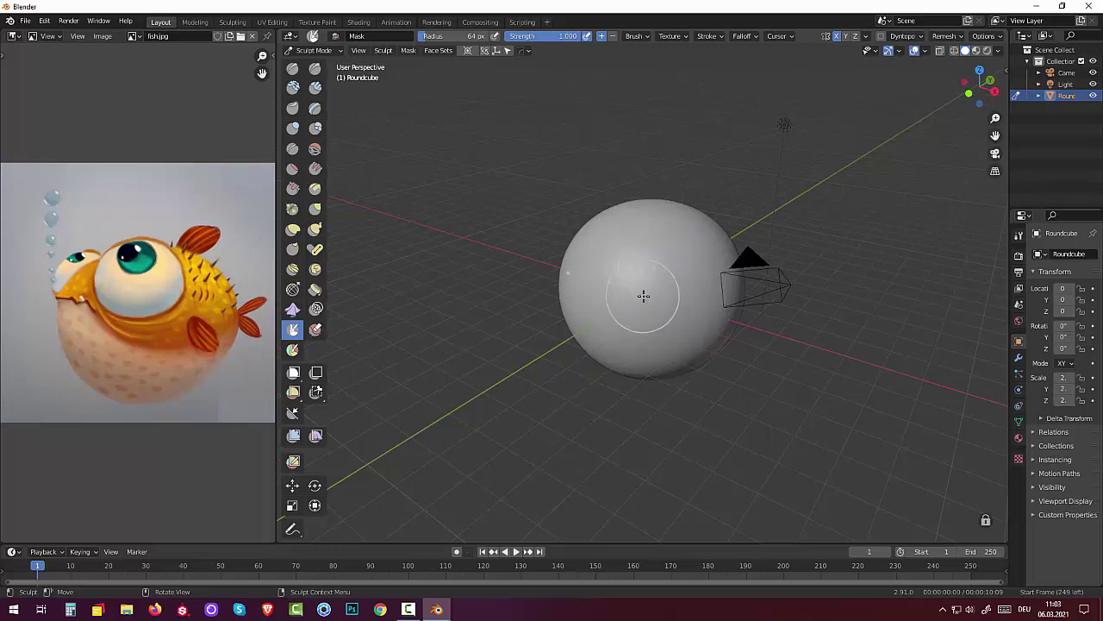
Paint mirrored mask spots on the sphere's front and extend them slightly downward.
{"action": "key", "text": "b"}
{"action": "mouse_move", "coordinate": [641, 295]}
{"action": "left_mouse_down"}
{"action": "mouse_move", "coordinate": [643, 284]}
{"action": "mouse_move", "coordinate": [648, 302]}
{"action": "mouse_move", "coordinate": [658, 286]}
{"action": "left_mouse_up"}
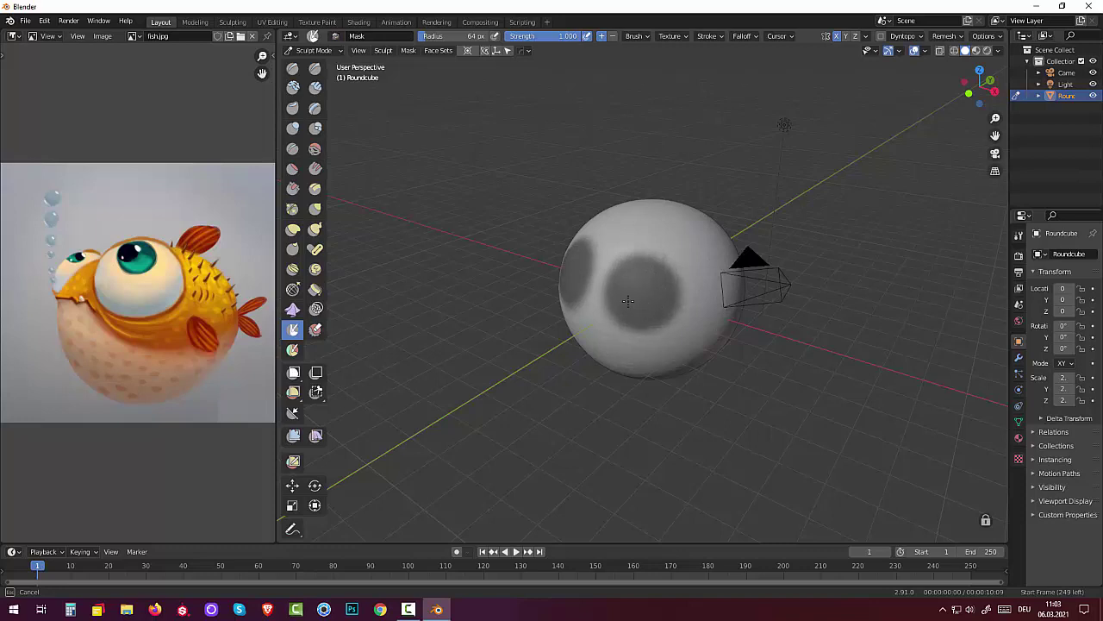
{"action": "left_click_drag", "start_coordinate": [628, 300], "coordinate": [647, 312]}
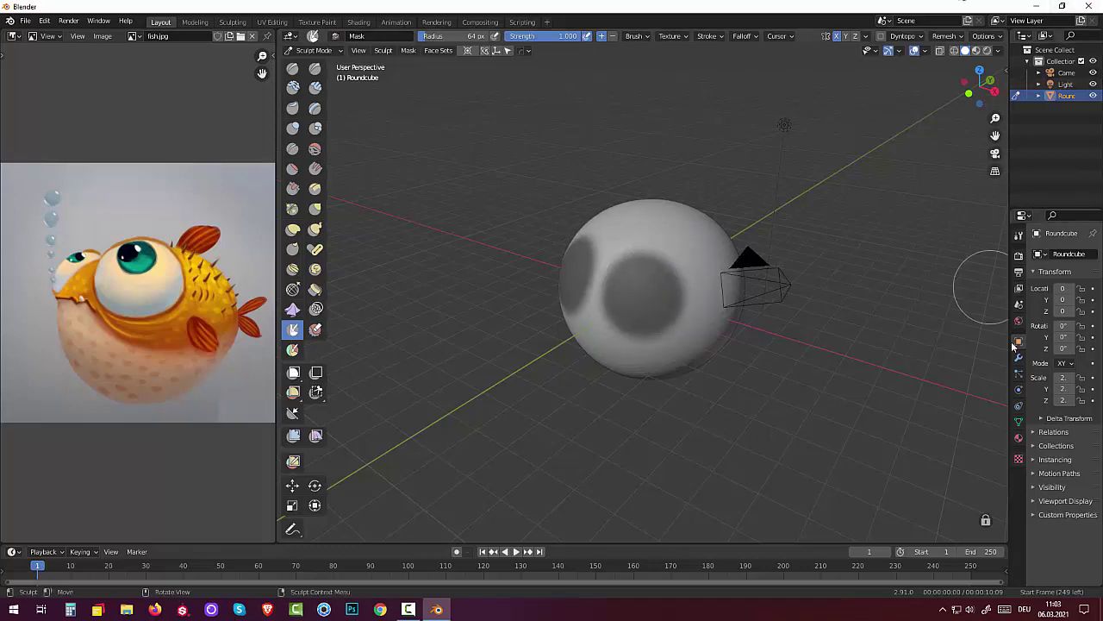
{"action": "middle_click_drag", "start_coordinate": [917, 394], "coordinate": [841, 375]}
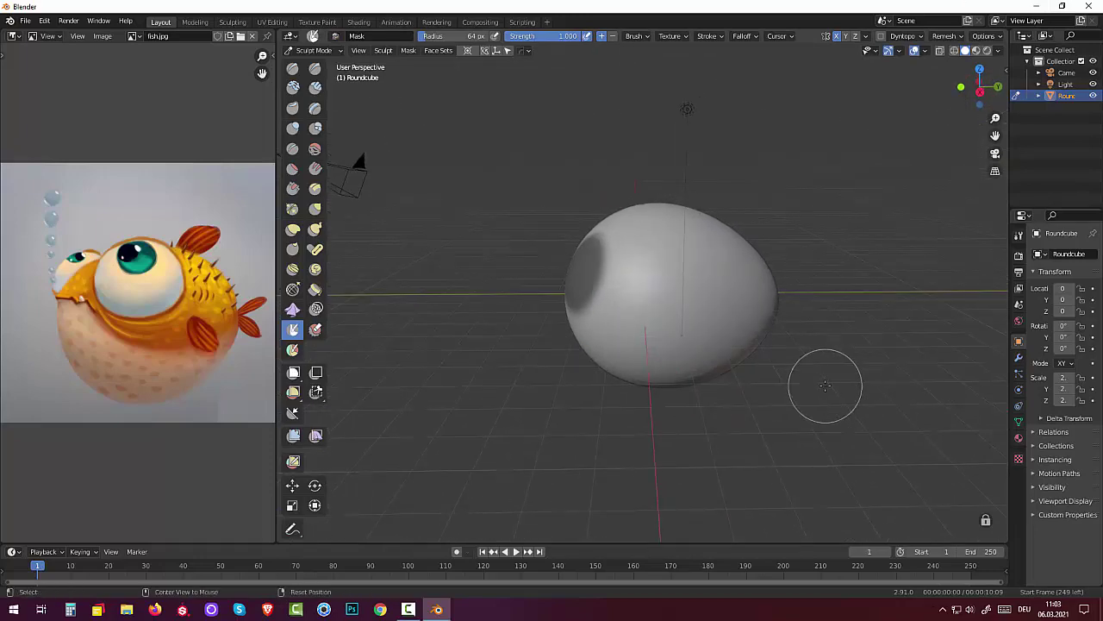
Clear that mask and repaint two mirrored round eye patches at the front centre.
{"action": "key", "text": "ctrl+z"}
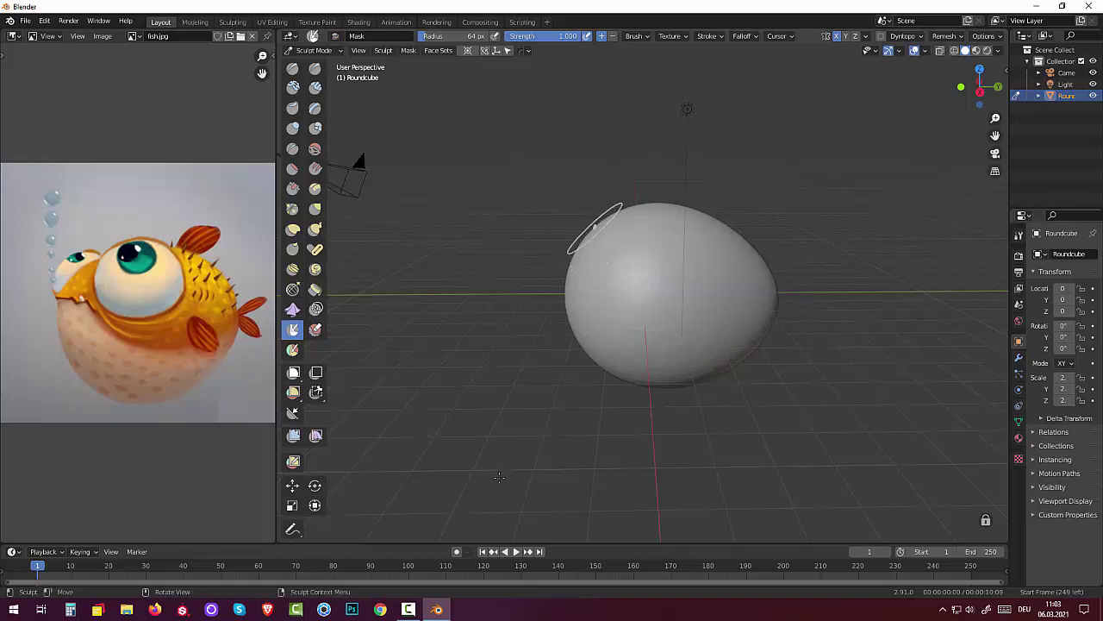
{"action": "middle_click_drag", "start_coordinate": [616, 438], "coordinate": [699, 466]}
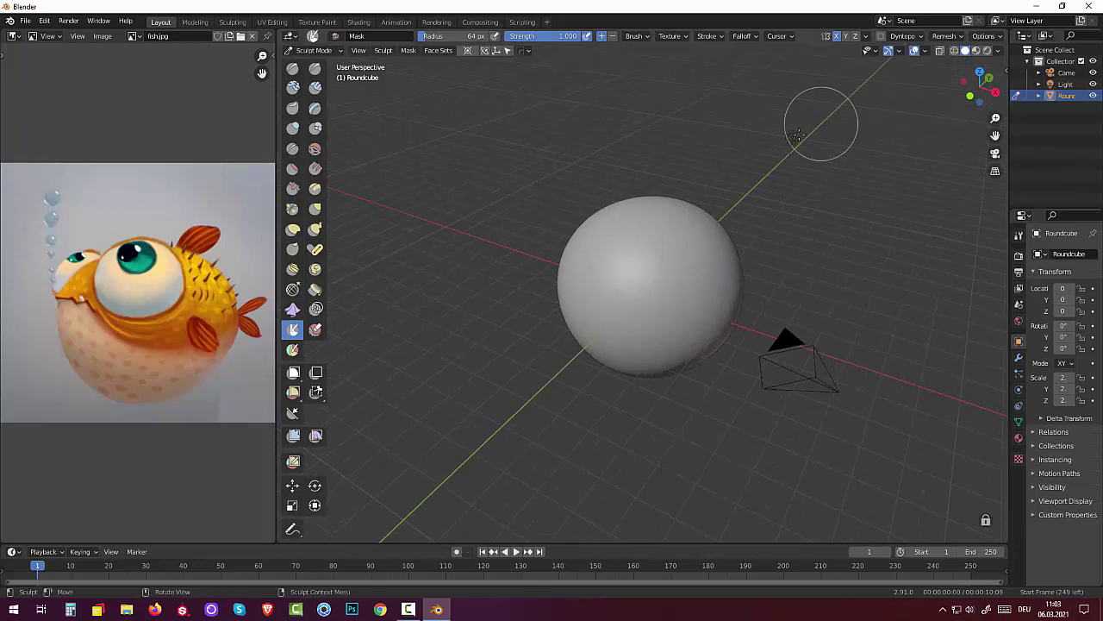
{"action": "mouse_move", "coordinate": [662, 290]}
{"action": "left_mouse_down"}
{"action": "mouse_move", "coordinate": [647, 281]}
{"action": "mouse_move", "coordinate": [655, 300]}
{"action": "mouse_move", "coordinate": [685, 280]}
{"action": "mouse_move", "coordinate": [664, 287]}
{"action": "left_mouse_up"}
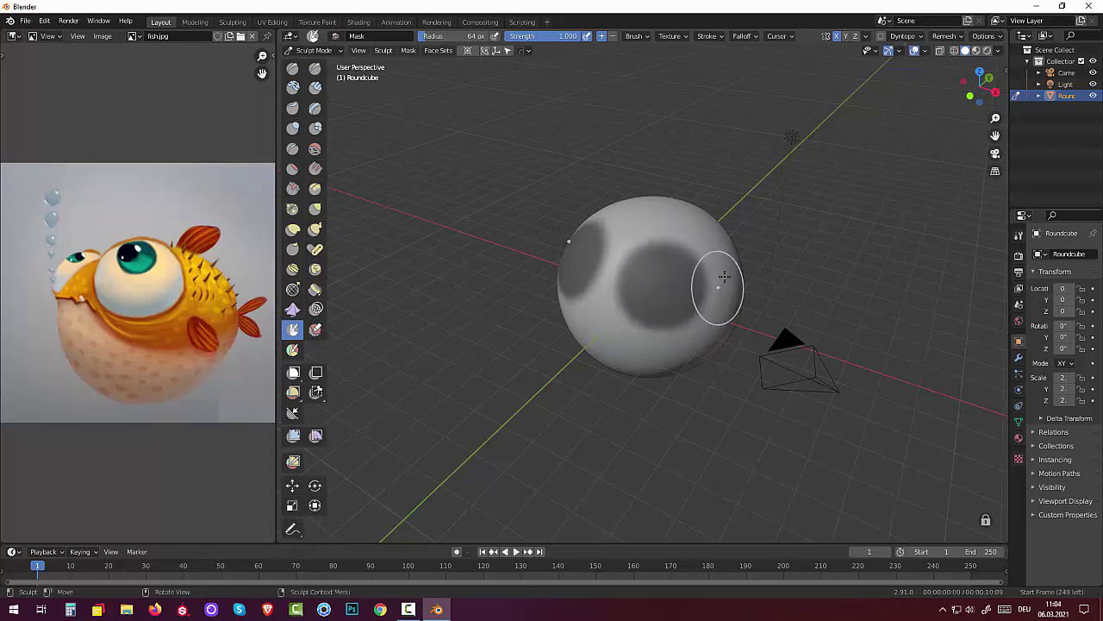
{"action": "middle_click_drag", "start_coordinate": [858, 337], "coordinate": [779, 298]}
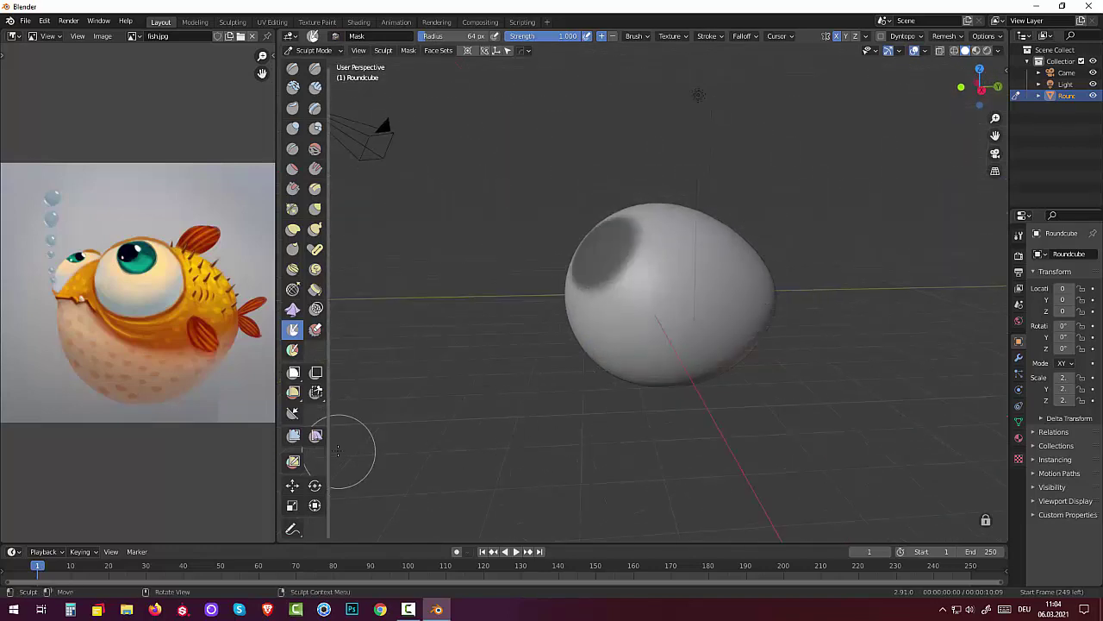
Inflate the sphere slightly with the mesh filter, then invert the mask around the painted spots.
{"action": "left_click", "coordinate": [294, 436]}
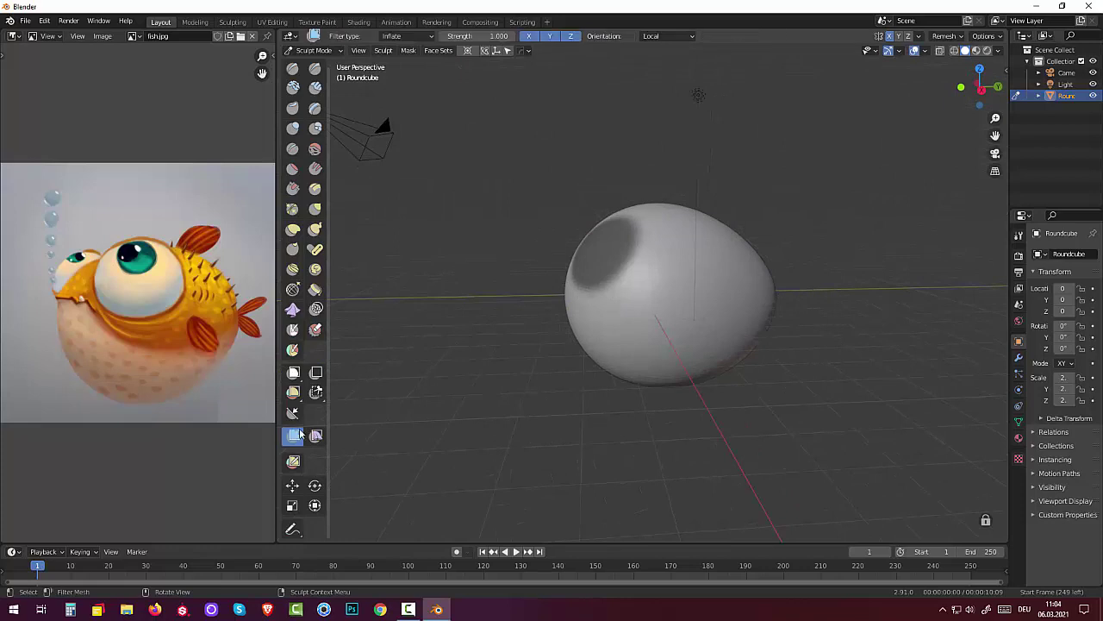
{"action": "left_click_drag", "start_coordinate": [794, 418], "coordinate": [802, 414]}
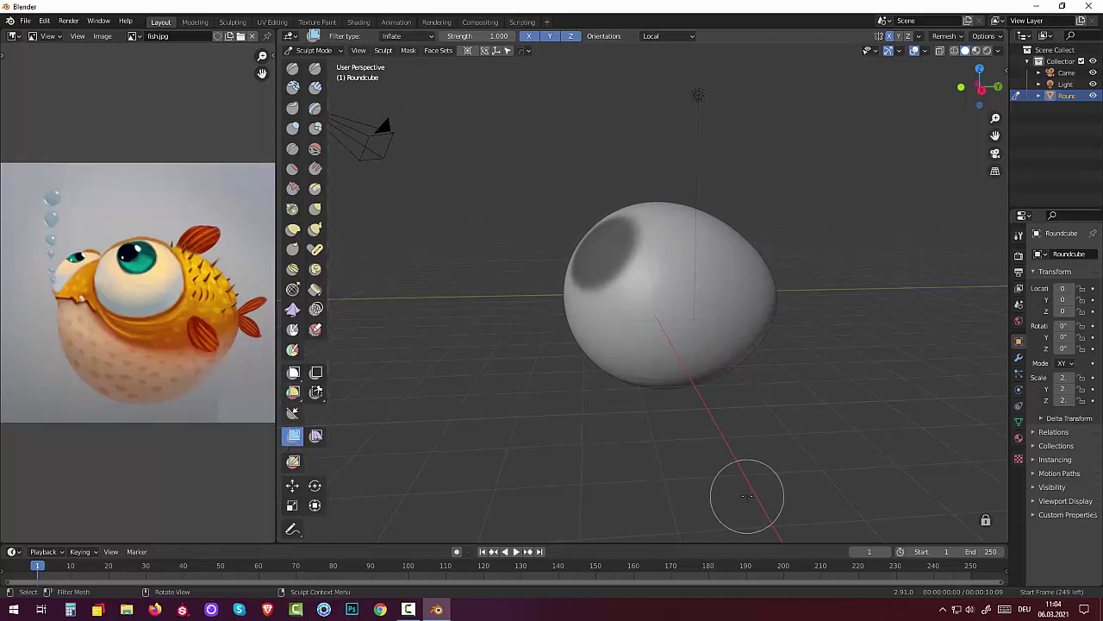
{"action": "key", "text": "ctrl+i"}
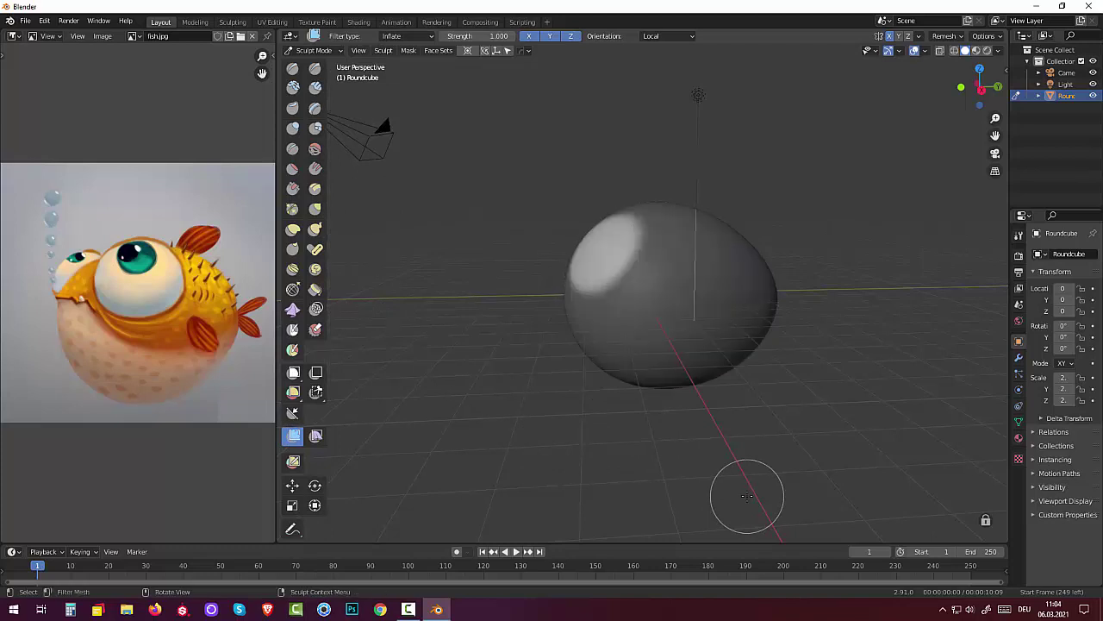
Swell the unmasked area, undoing and redoing until a raised ring forms around the front dent.
{"action": "middle_click_drag", "start_coordinate": [775, 414], "coordinate": [800, 419]}
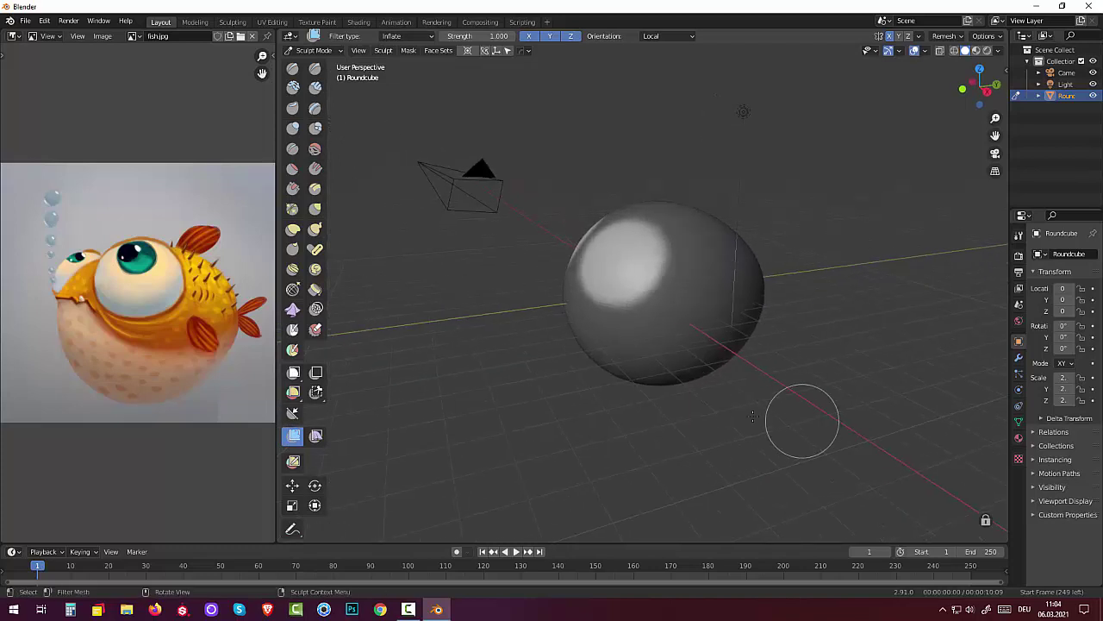
{"action": "left_click_drag", "start_coordinate": [734, 419], "coordinate": [622, 421]}
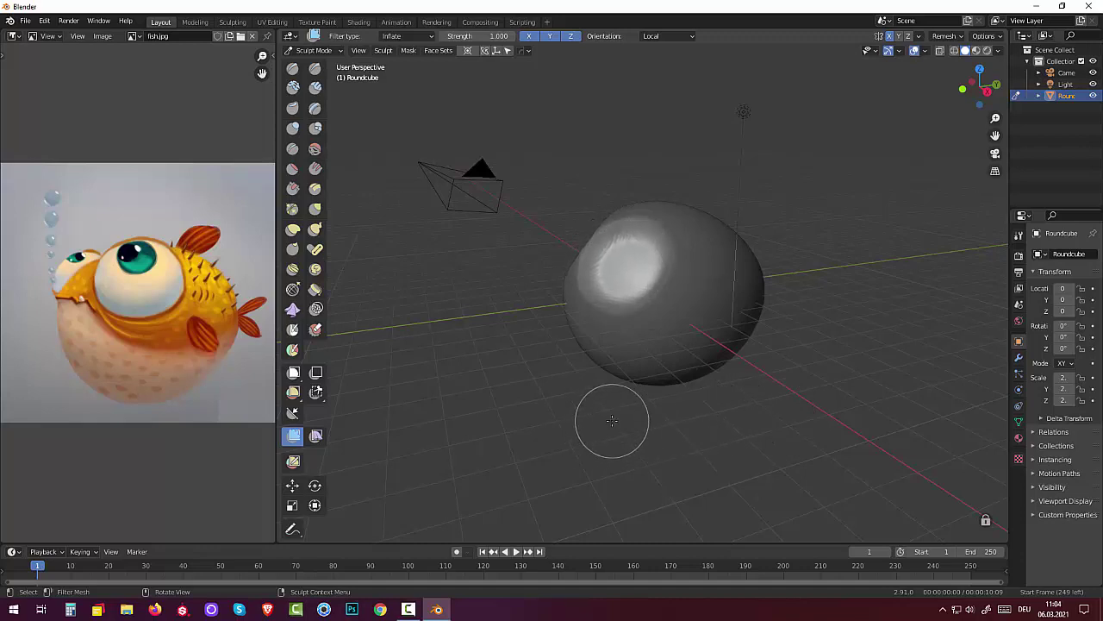
{"action": "mouse_move", "coordinate": [623, 421]}
{"action": "middle_mouse_down"}
{"action": "mouse_move", "coordinate": [810, 422]}
{"action": "mouse_move", "coordinate": [751, 406]}
{"action": "middle_mouse_up"}
{"action": "key", "text": "ctrl+z"}
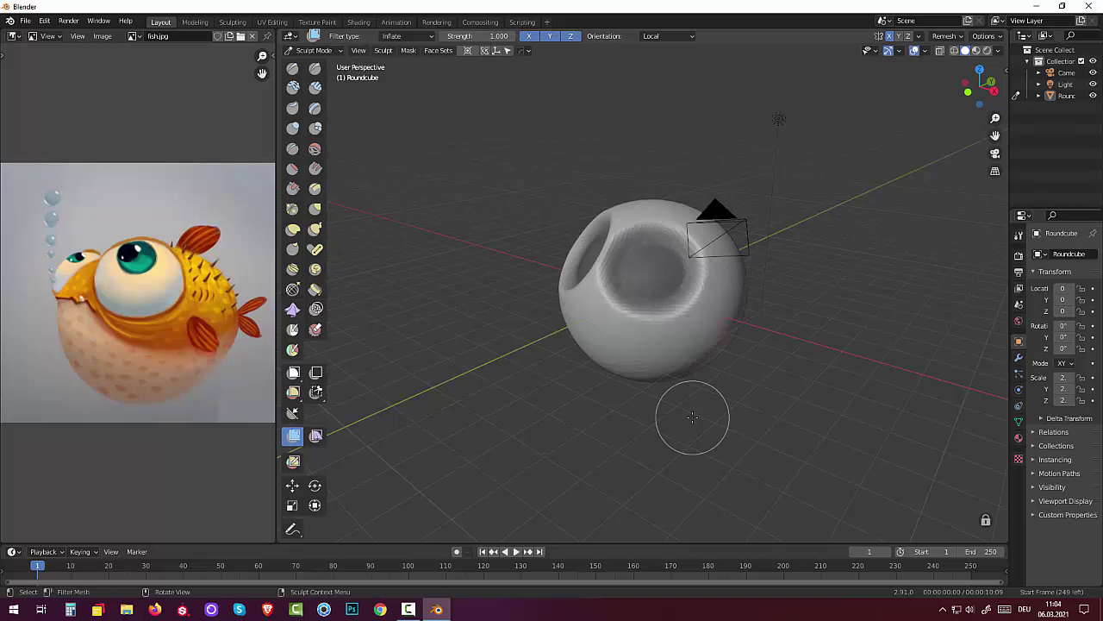
{"action": "mouse_move", "coordinate": [693, 417]}
{"action": "middle_mouse_down"}
{"action": "mouse_move", "coordinate": [657, 419]}
{"action": "mouse_move", "coordinate": [670, 420]}
{"action": "middle_mouse_up"}
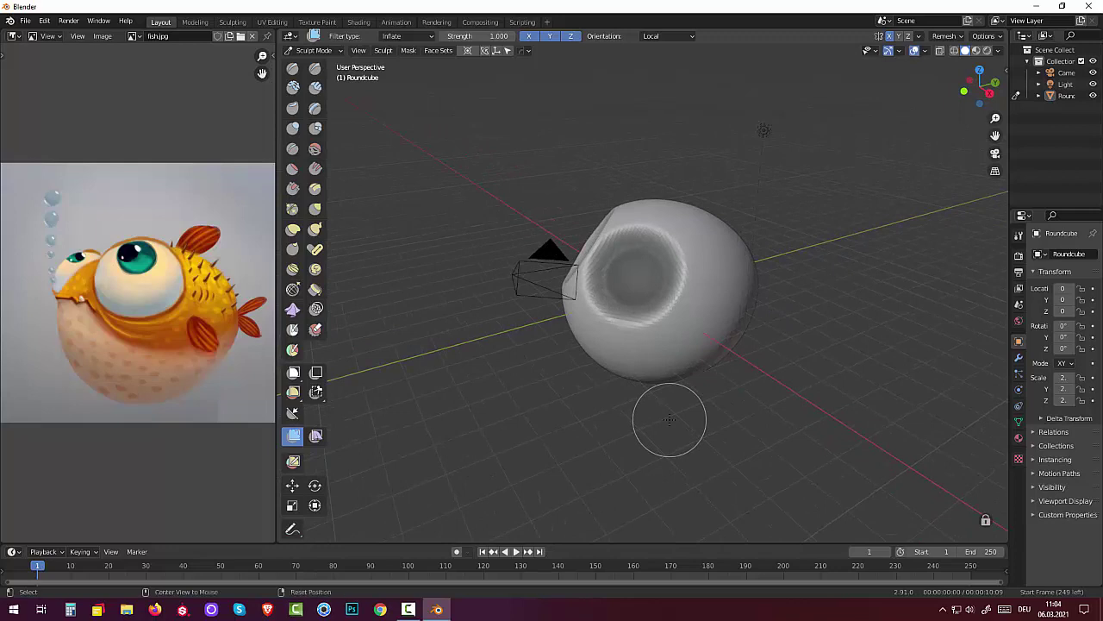
{"action": "key", "text": "ctrl+shift+z"}
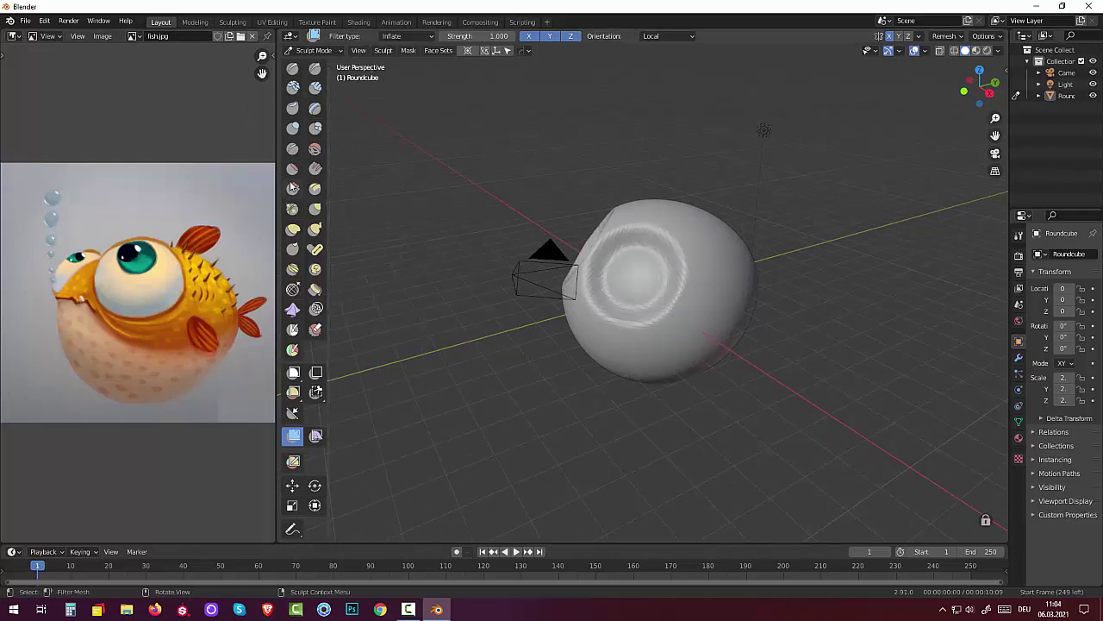
Smooth the bulge on the sphere's front with the Smooth brush.
{"action": "left_click", "coordinate": [315, 149]}
{"action": "mouse_move", "coordinate": [678, 271]}
{"action": "left_mouse_down"}
{"action": "mouse_move", "coordinate": [641, 297]}
{"action": "mouse_move", "coordinate": [629, 286]}
{"action": "left_mouse_up"}
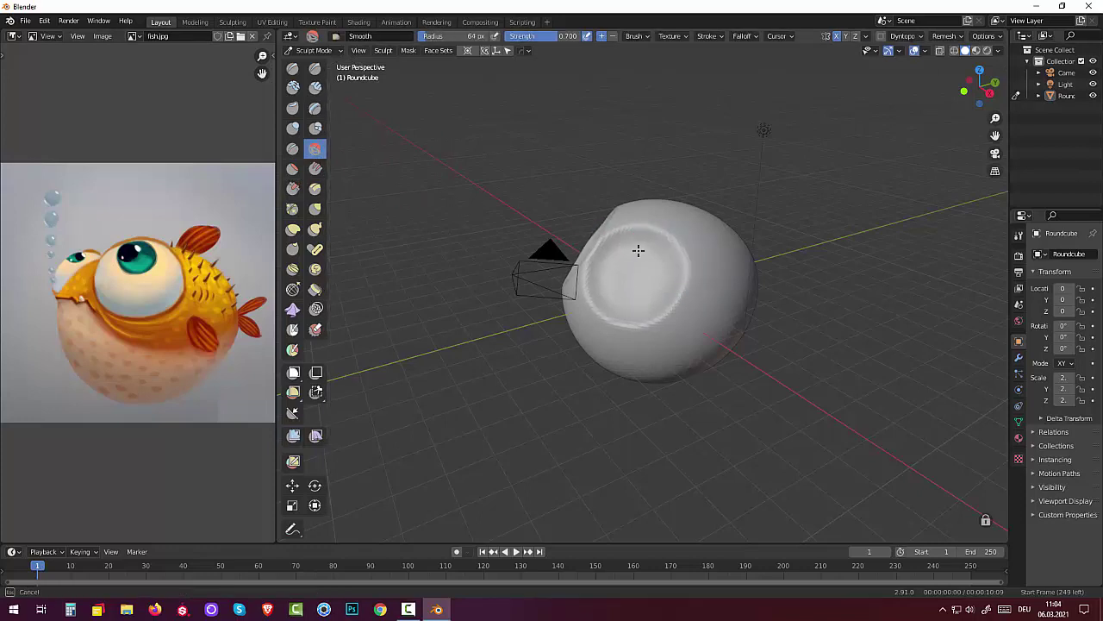
{"action": "left_click_drag", "start_coordinate": [634, 299], "coordinate": [638, 293]}
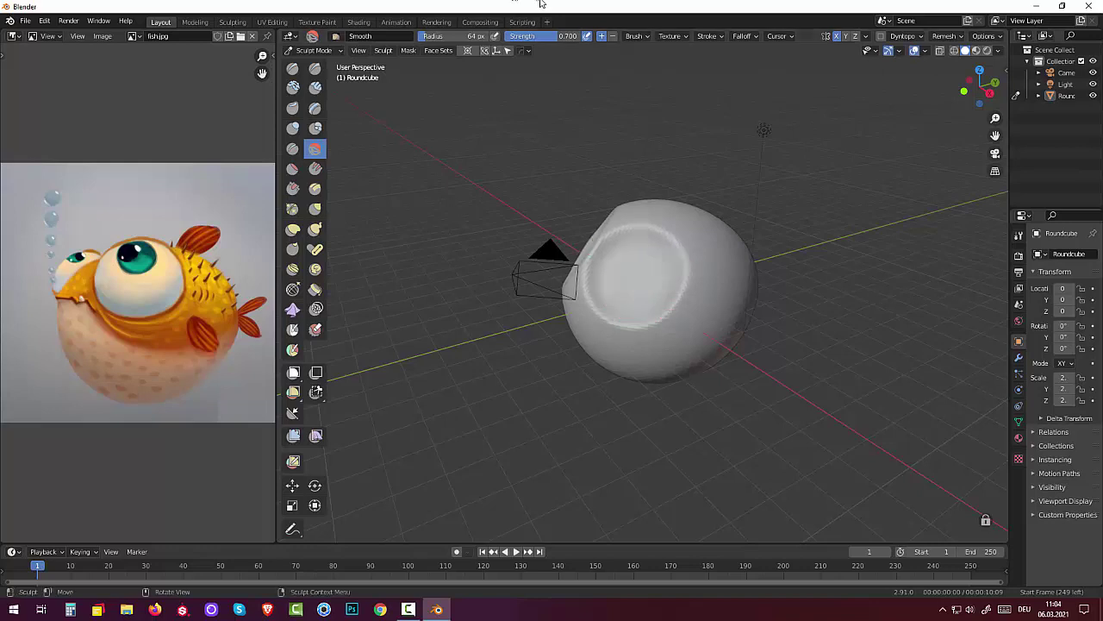
Soften the crease between the two front dents, checking the result from several angles.
{"action": "mouse_move", "coordinate": [638, 293]}
{"action": "middle_mouse_down"}
{"action": "mouse_move", "coordinate": [580, 415]}
{"action": "mouse_move", "coordinate": [591, 423]}
{"action": "middle_mouse_up"}
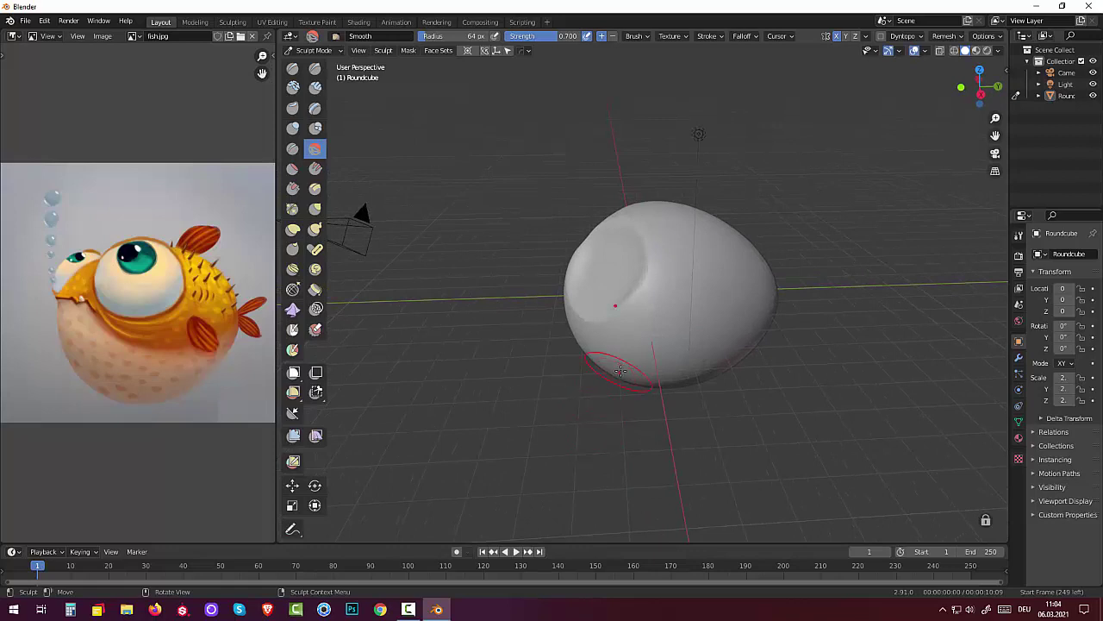
{"action": "middle_click_drag", "start_coordinate": [620, 371], "coordinate": [702, 391]}
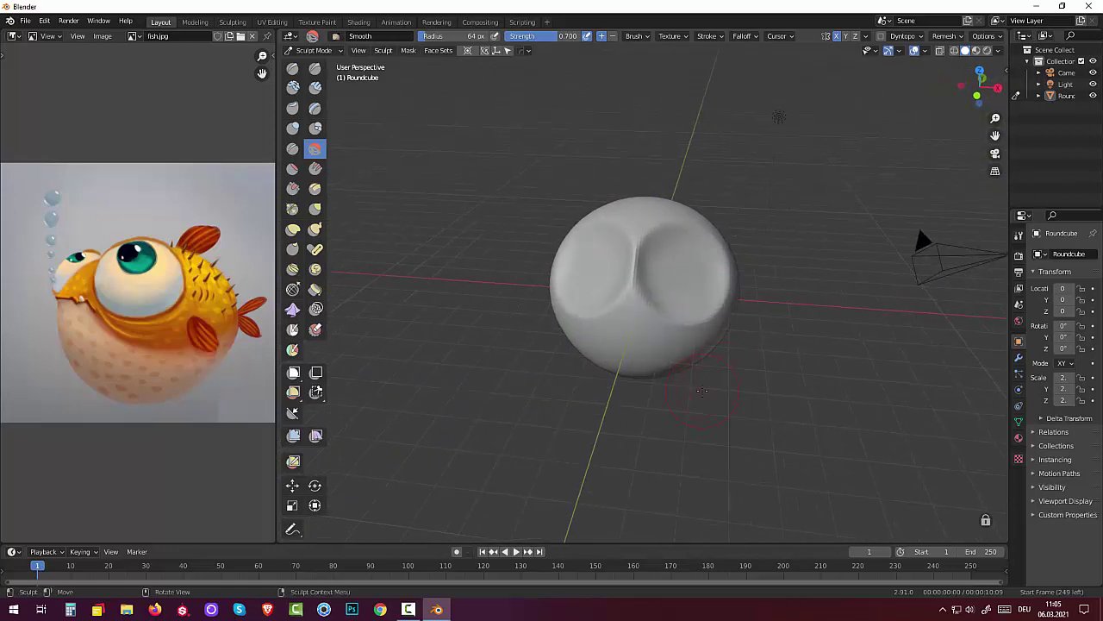
{"action": "left_click_drag", "start_coordinate": [653, 271], "coordinate": [633, 252]}
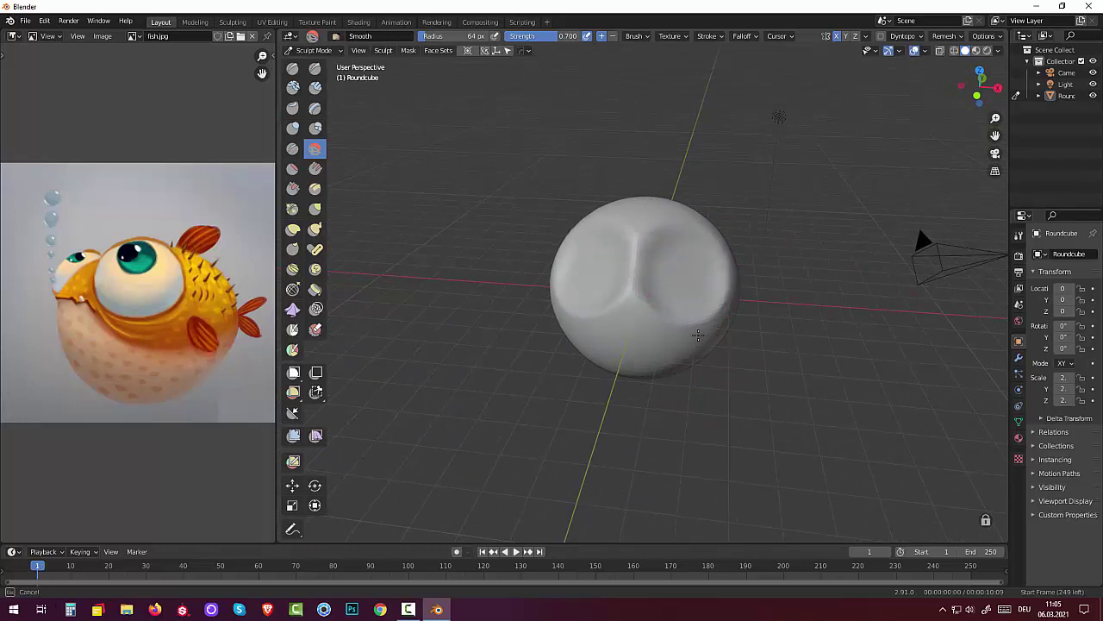
{"action": "left_click_drag", "start_coordinate": [634, 367], "coordinate": [545, 356]}
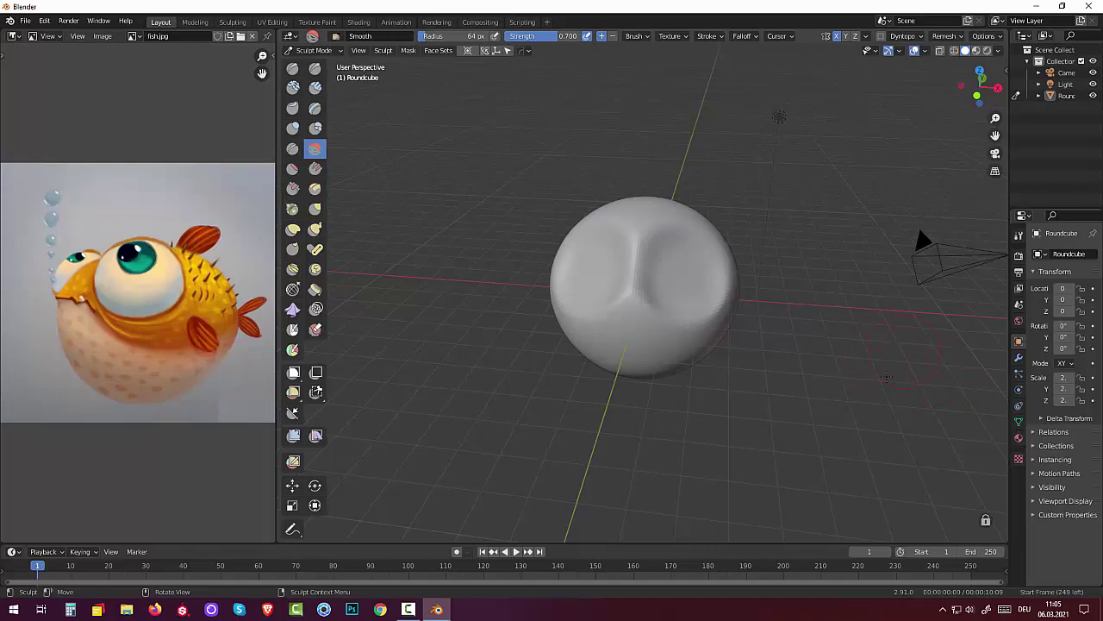
{"action": "mouse_move", "coordinate": [888, 376]}
{"action": "middle_mouse_down"}
{"action": "mouse_move", "coordinate": [754, 361]}
{"action": "mouse_move", "coordinate": [759, 394]}
{"action": "mouse_move", "coordinate": [734, 376]}
{"action": "middle_mouse_up"}
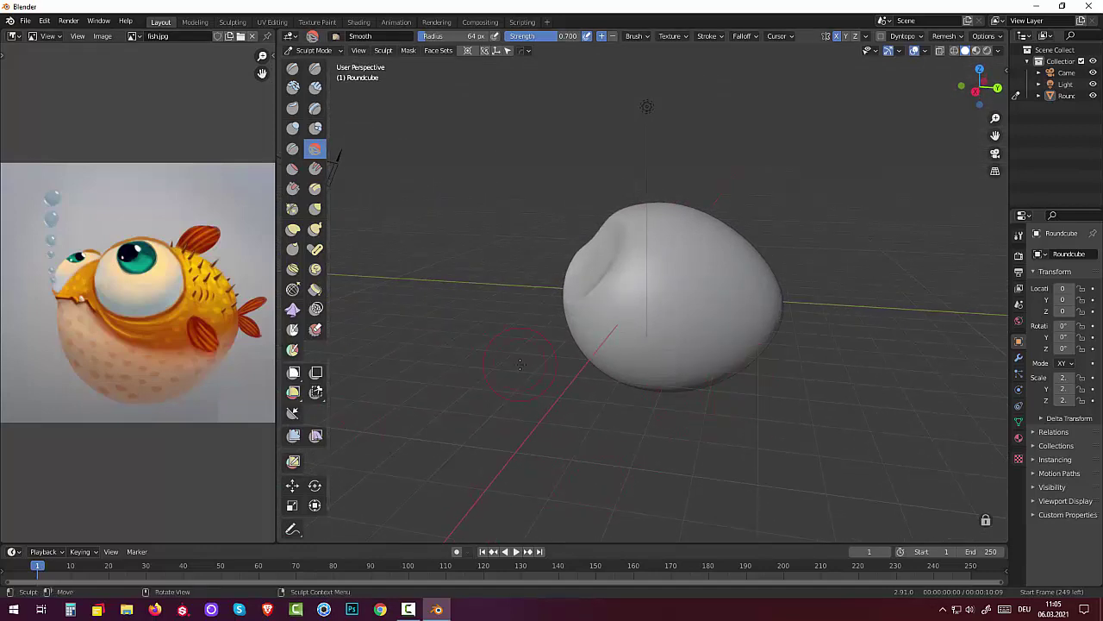
{"action": "middle_click_drag", "start_coordinate": [520, 365], "coordinate": [581, 378]}
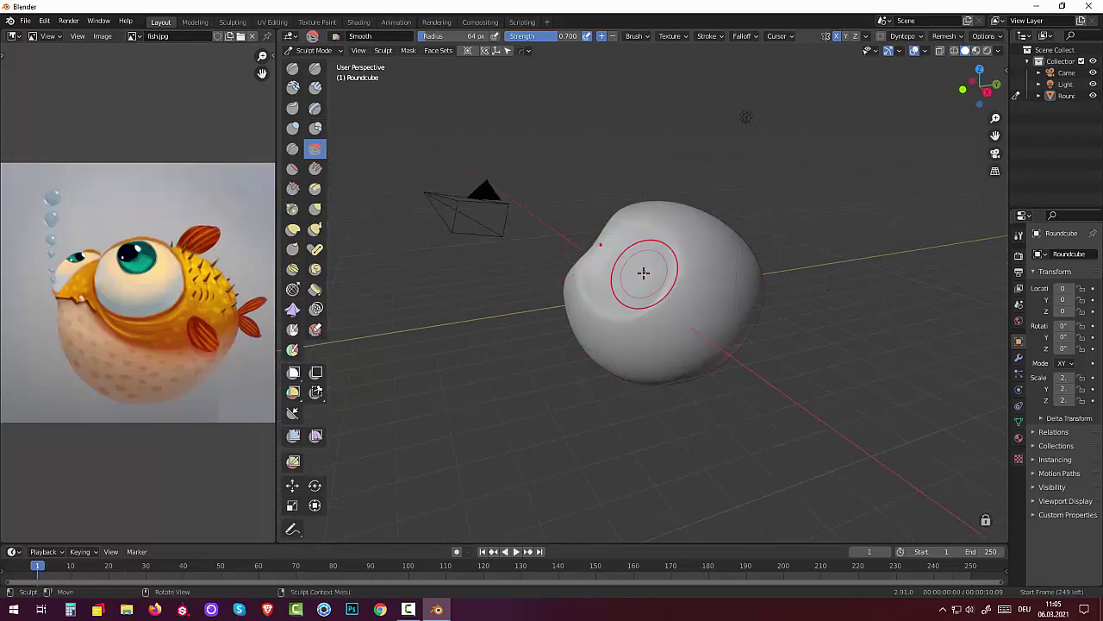
{"action": "mouse_move", "coordinate": [655, 284]}
{"action": "middle_mouse_down"}
{"action": "mouse_move", "coordinate": [739, 315]}
{"action": "mouse_move", "coordinate": [702, 253]}
{"action": "middle_mouse_up"}
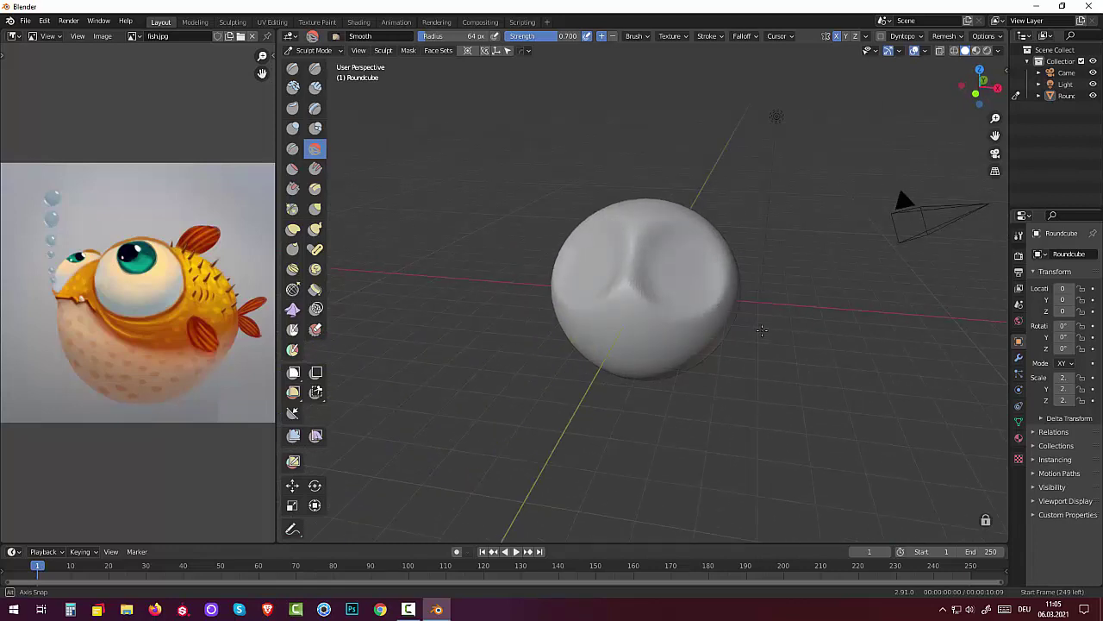
Carve a groove along the central crease with the Draw brush, then undo the stroke.
{"action": "left_click", "coordinate": [292, 68]}
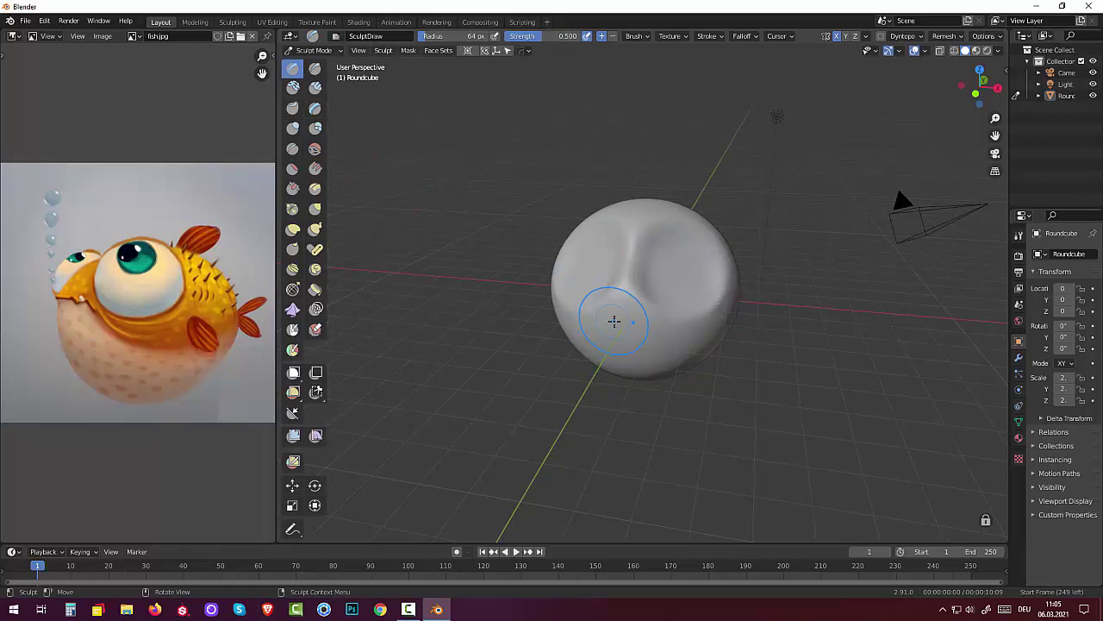
{"action": "left_click_drag", "start_coordinate": [614, 321], "coordinate": [622, 320]}
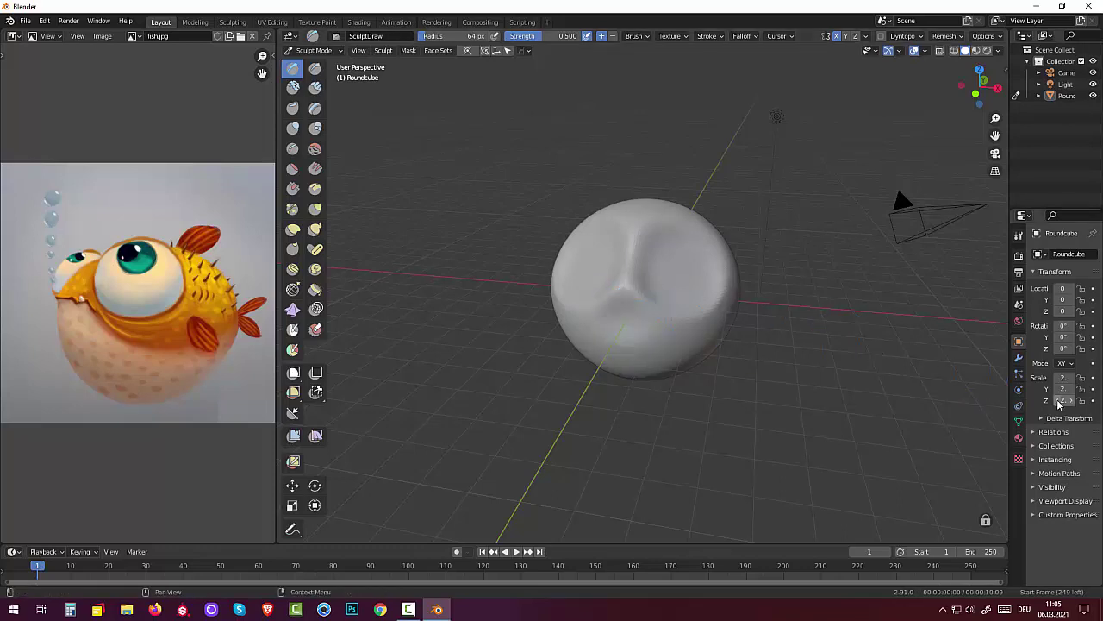
{"action": "mouse_move", "coordinate": [857, 234]}
{"action": "middle_mouse_down"}
{"action": "mouse_move", "coordinate": [819, 246]}
{"action": "mouse_move", "coordinate": [858, 252]}
{"action": "middle_mouse_up"}
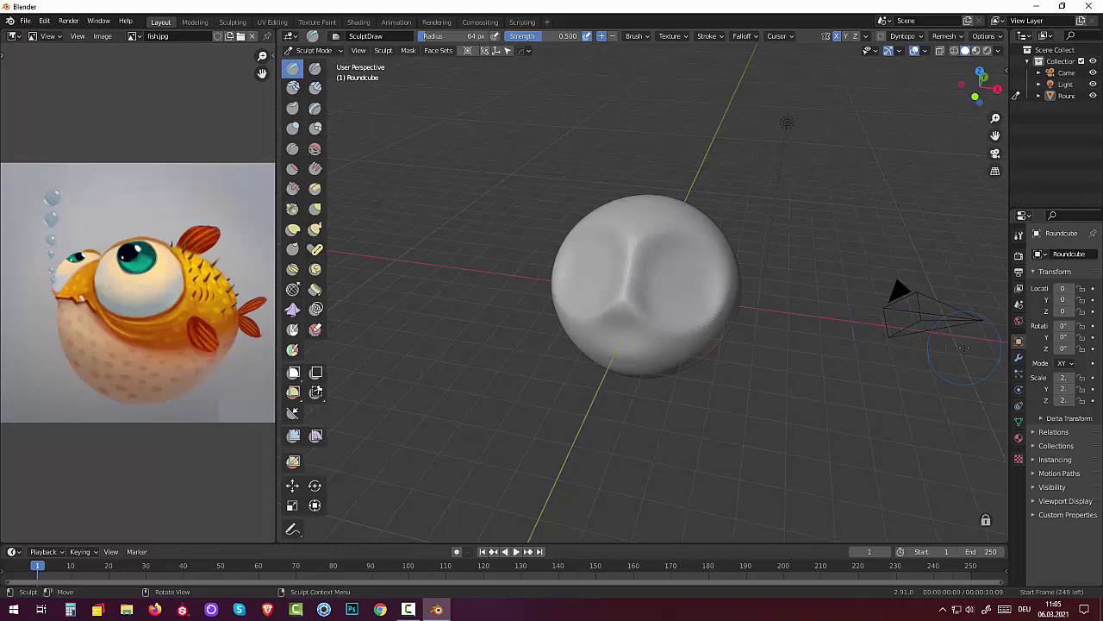
{"action": "key", "text": "ctrl+z"}
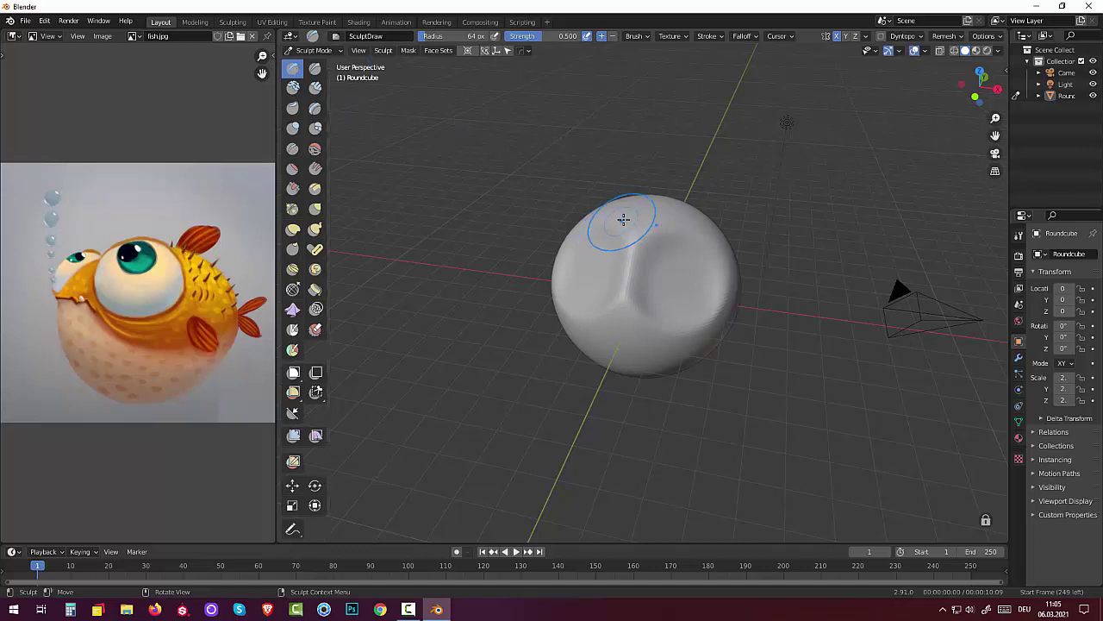
{"action": "middle_click_drag", "start_coordinate": [633, 279], "coordinate": [768, 405]}
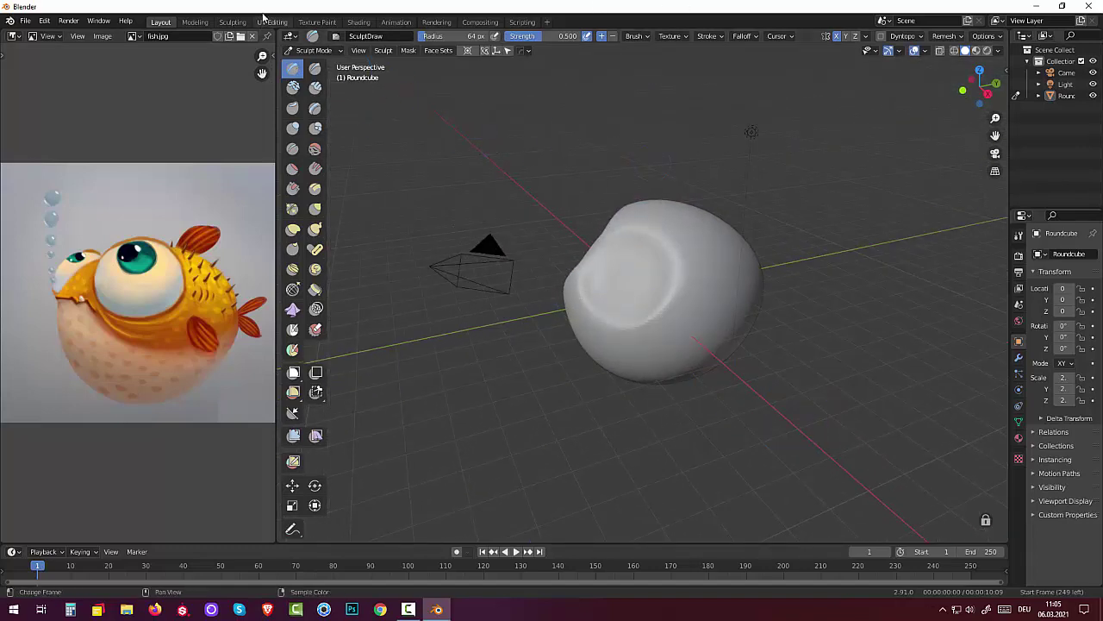
Build up clay ridges around the lower front of the head with Clay Strips.
{"action": "left_click", "coordinate": [314, 87]}
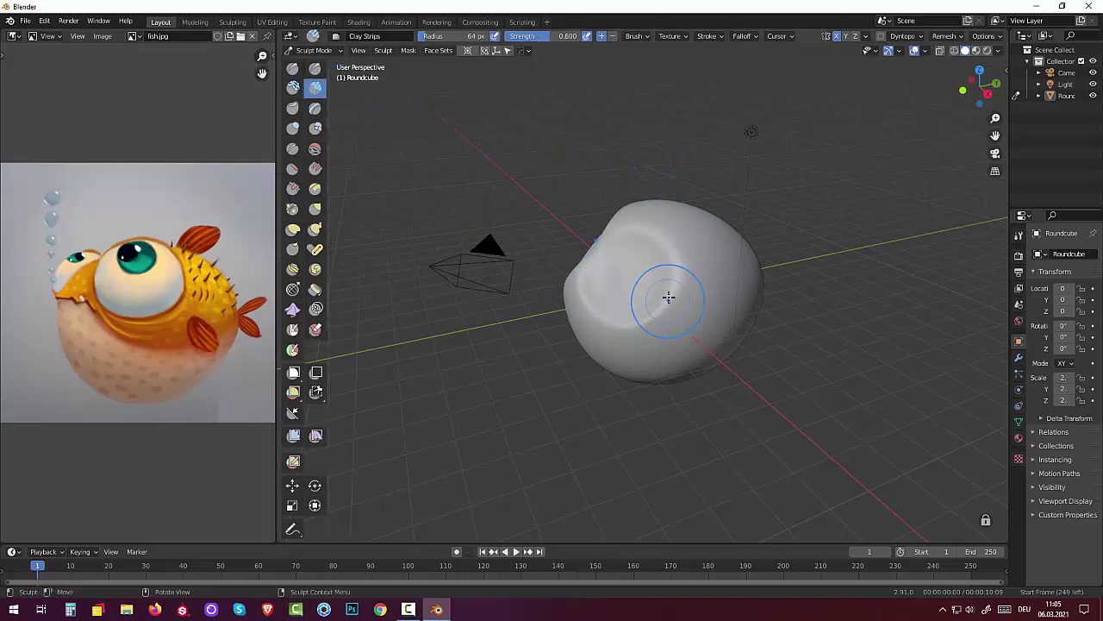
{"action": "mouse_move", "coordinate": [690, 285]}
{"action": "left_mouse_down"}
{"action": "mouse_move", "coordinate": [677, 313]}
{"action": "mouse_move", "coordinate": [614, 336]}
{"action": "left_mouse_up"}
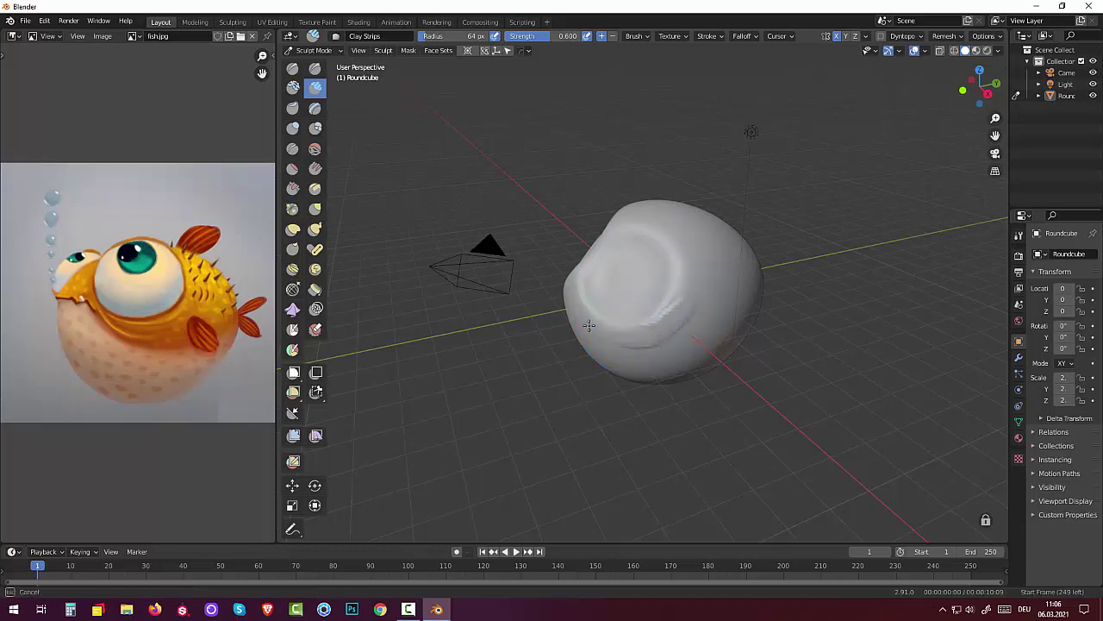
{"action": "mouse_move", "coordinate": [684, 296]}
{"action": "left_mouse_down"}
{"action": "mouse_move", "coordinate": [604, 332]}
{"action": "mouse_move", "coordinate": [584, 308]}
{"action": "left_mouse_up"}
{"action": "left_click_drag", "start_coordinate": [672, 320], "coordinate": [577, 312]}
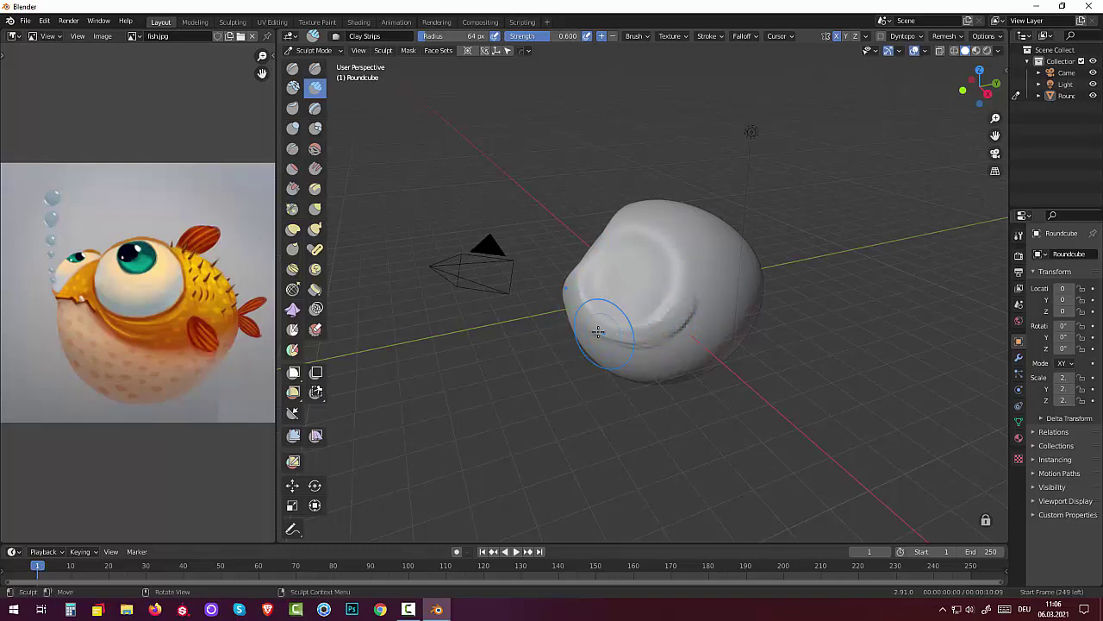
{"action": "mouse_move", "coordinate": [672, 322]}
{"action": "left_mouse_down"}
{"action": "mouse_move", "coordinate": [670, 296]}
{"action": "mouse_move", "coordinate": [665, 316]}
{"action": "mouse_move", "coordinate": [637, 333]}
{"action": "mouse_move", "coordinate": [580, 312]}
{"action": "left_mouse_up"}
{"action": "middle_click_drag", "start_coordinate": [681, 422], "coordinate": [645, 405]}
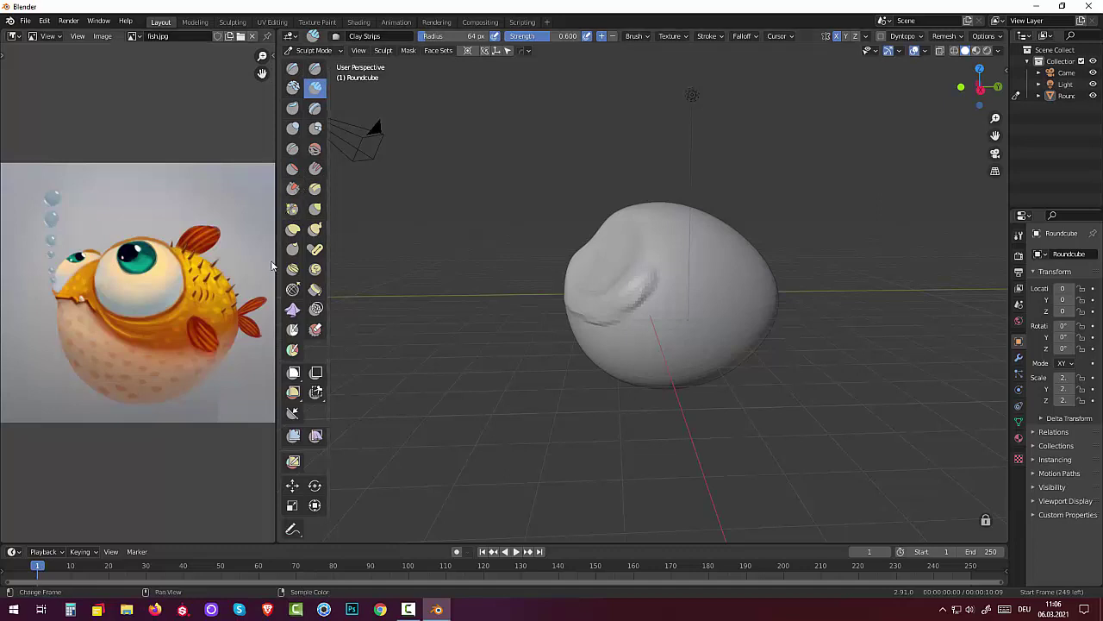
Smooth the wrinkled mouth area, then pinch the upper middle of the face with Pinch/Magnify.
{"action": "left_click", "coordinate": [316, 152]}
{"action": "mouse_move", "coordinate": [635, 291]}
{"action": "left_mouse_down"}
{"action": "mouse_move", "coordinate": [634, 305]}
{"action": "mouse_move", "coordinate": [650, 314]}
{"action": "left_mouse_up"}
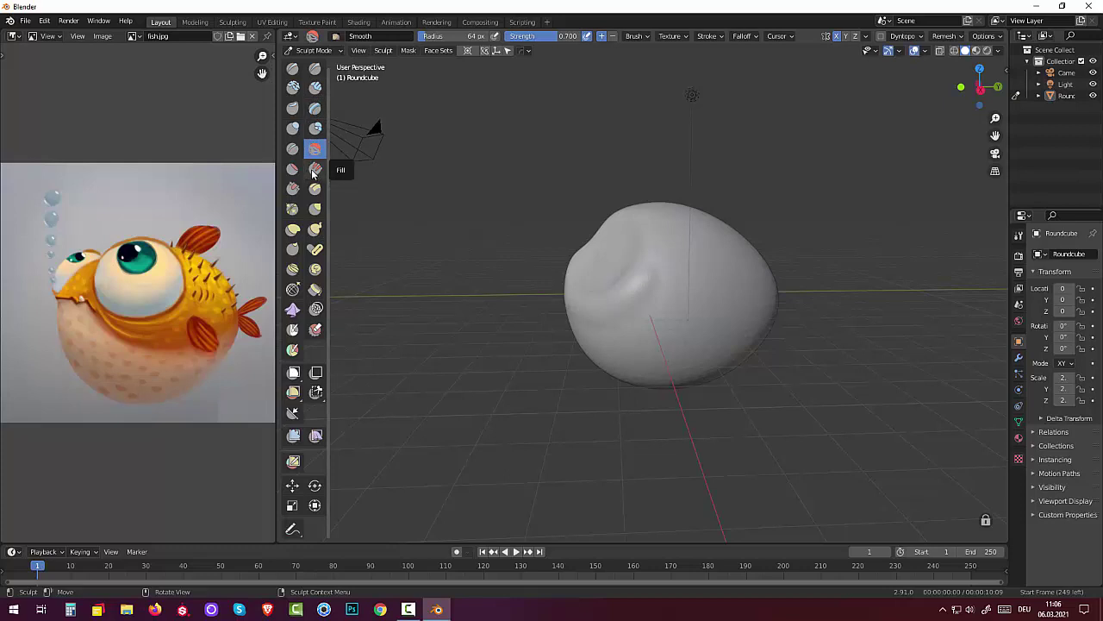
{"action": "left_click", "coordinate": [297, 210]}
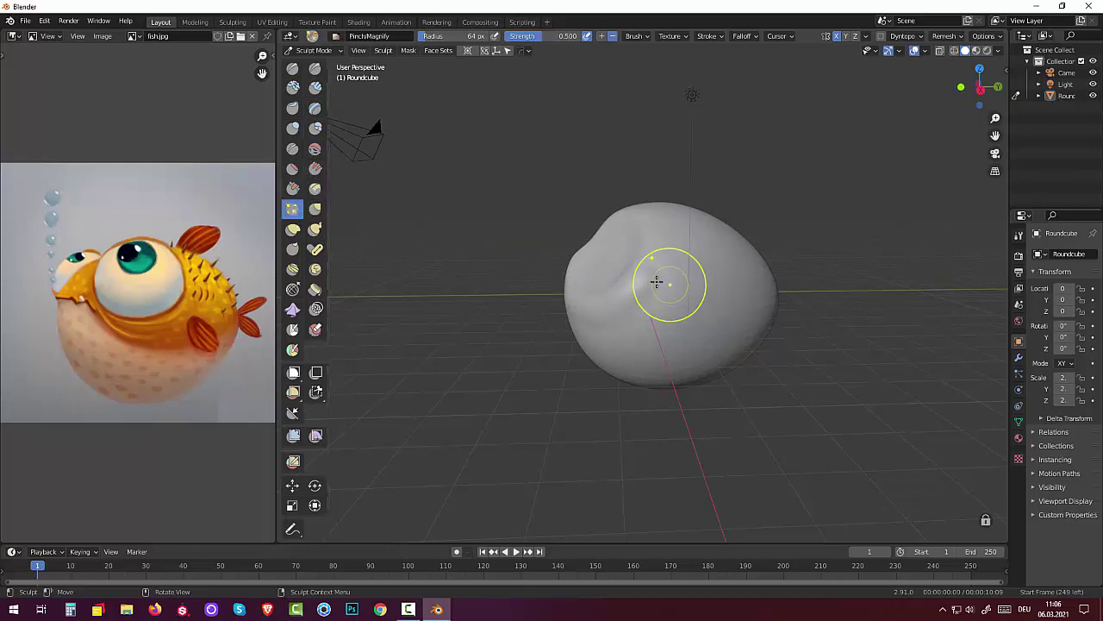
{"action": "mouse_move", "coordinate": [658, 282]}
{"action": "left_mouse_down"}
{"action": "mouse_move", "coordinate": [631, 289]}
{"action": "mouse_move", "coordinate": [659, 285]}
{"action": "left_mouse_up"}
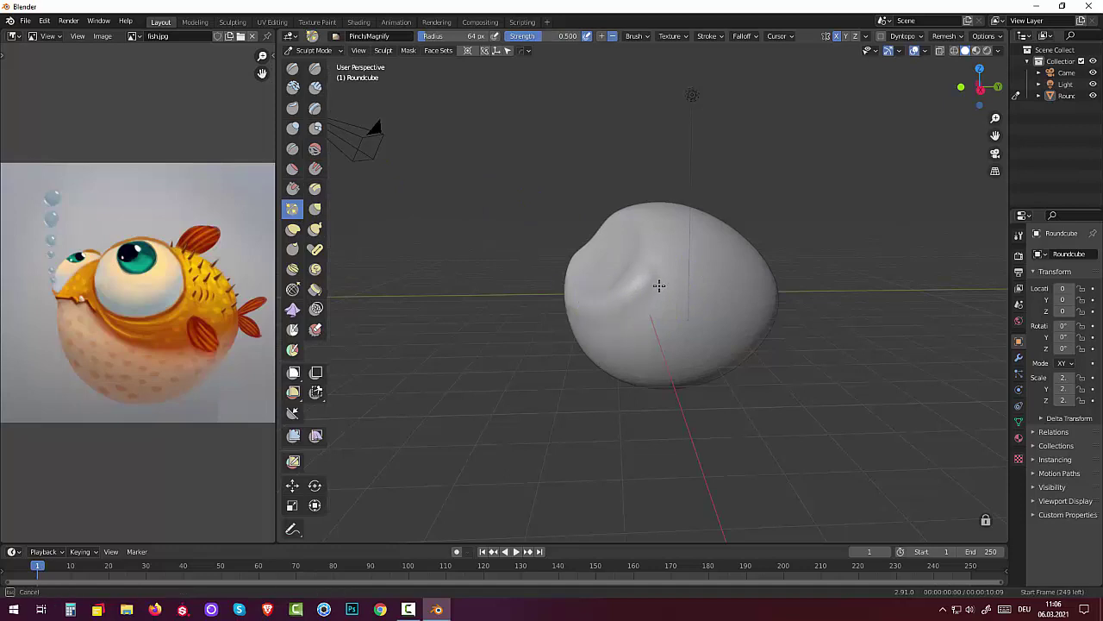
{"action": "mouse_move", "coordinate": [549, 297]}
{"action": "left_mouse_down"}
{"action": "mouse_move", "coordinate": [680, 271]}
{"action": "mouse_move", "coordinate": [670, 270]}
{"action": "left_mouse_up"}
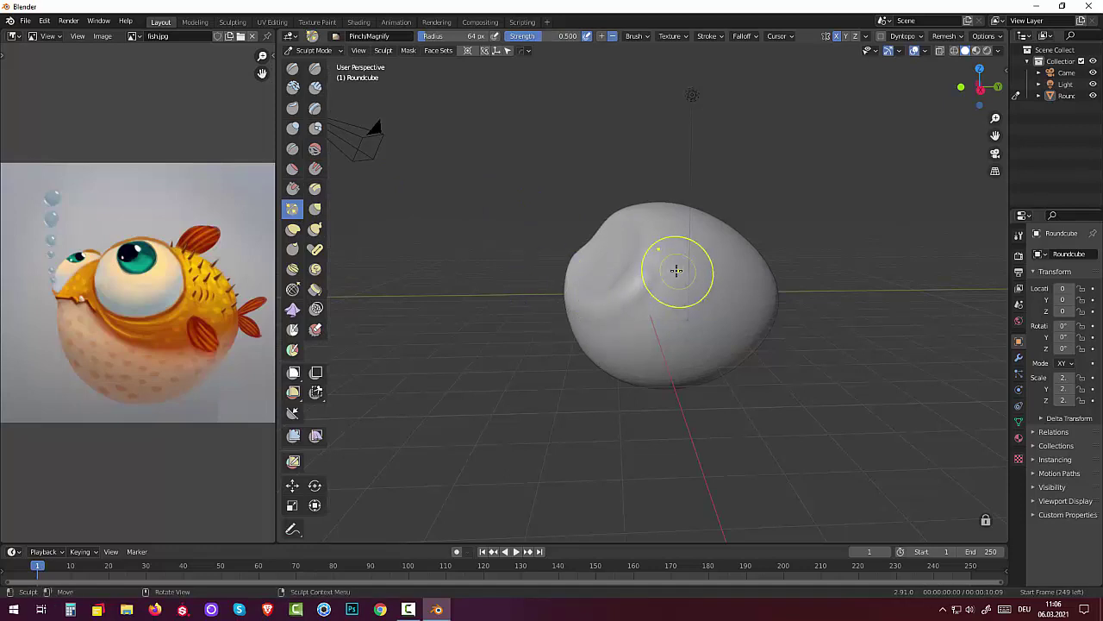
{"action": "mouse_move", "coordinate": [754, 302]}
{"action": "middle_mouse_down"}
{"action": "mouse_move", "coordinate": [862, 306]}
{"action": "mouse_move", "coordinate": [800, 301]}
{"action": "middle_mouse_up"}
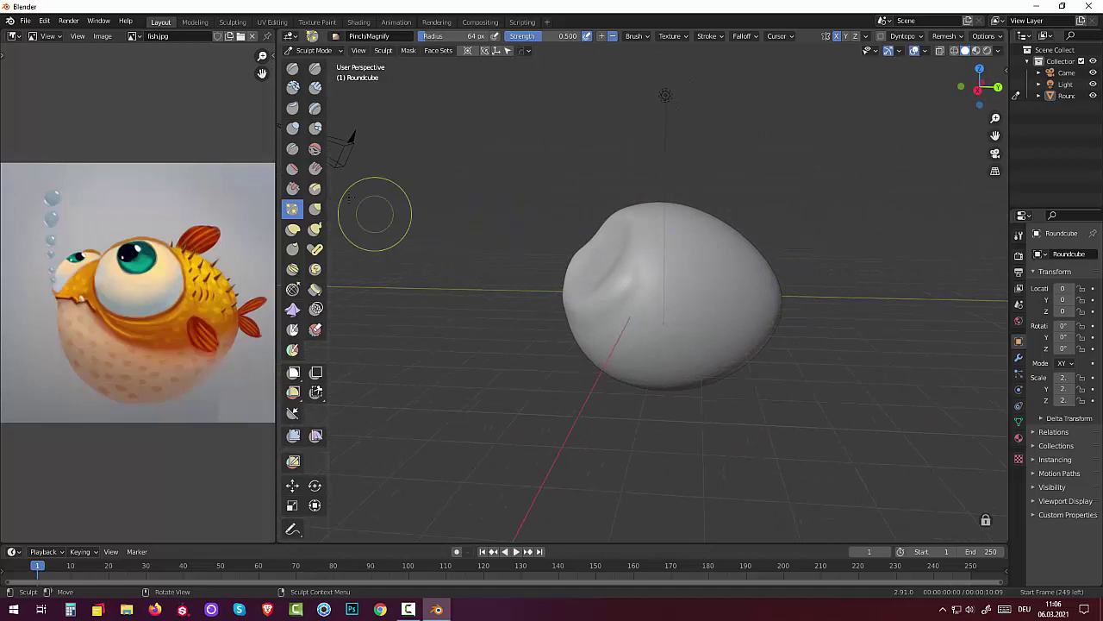
Add and reshape small clay-strip creases on the left side of the face.
{"action": "left_click", "coordinate": [316, 87]}
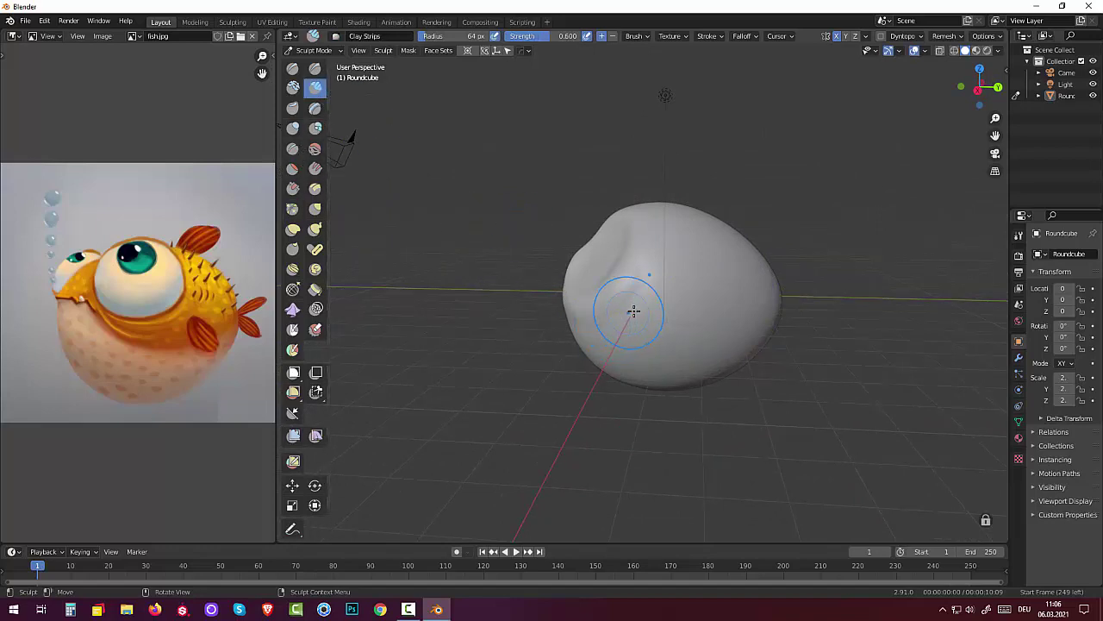
{"action": "mouse_move", "coordinate": [608, 325]}
{"action": "left_mouse_down"}
{"action": "mouse_move", "coordinate": [642, 303]}
{"action": "mouse_move", "coordinate": [578, 320]}
{"action": "mouse_move", "coordinate": [645, 296]}
{"action": "left_mouse_up"}
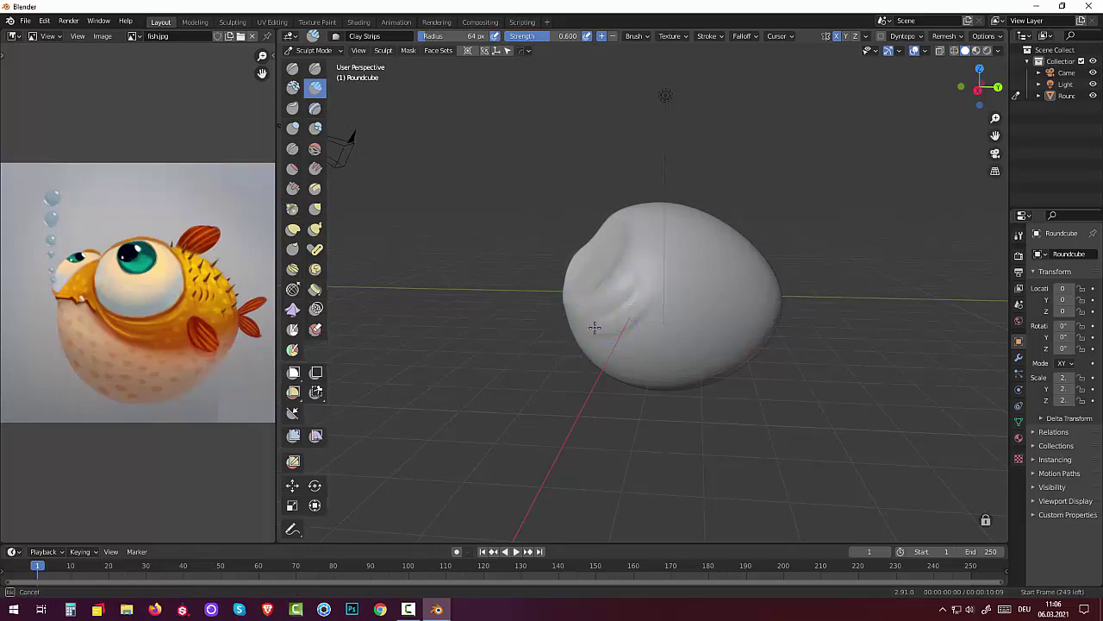
{"action": "mouse_move", "coordinate": [595, 327]}
{"action": "left_mouse_down"}
{"action": "mouse_move", "coordinate": [603, 319]}
{"action": "mouse_move", "coordinate": [300, 151]}
{"action": "left_mouse_up"}
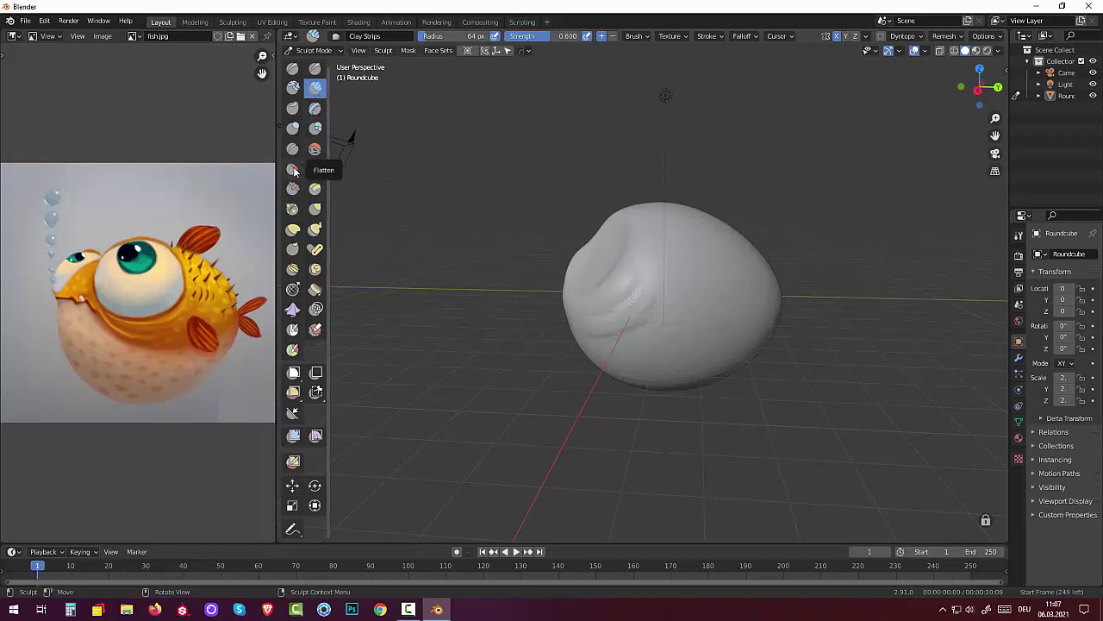
Smooth the dented area, then pinch the dent on the face into a sharper crease.
{"action": "left_click", "coordinate": [315, 148]}
{"action": "left_click_drag", "start_coordinate": [615, 279], "coordinate": [643, 298]}
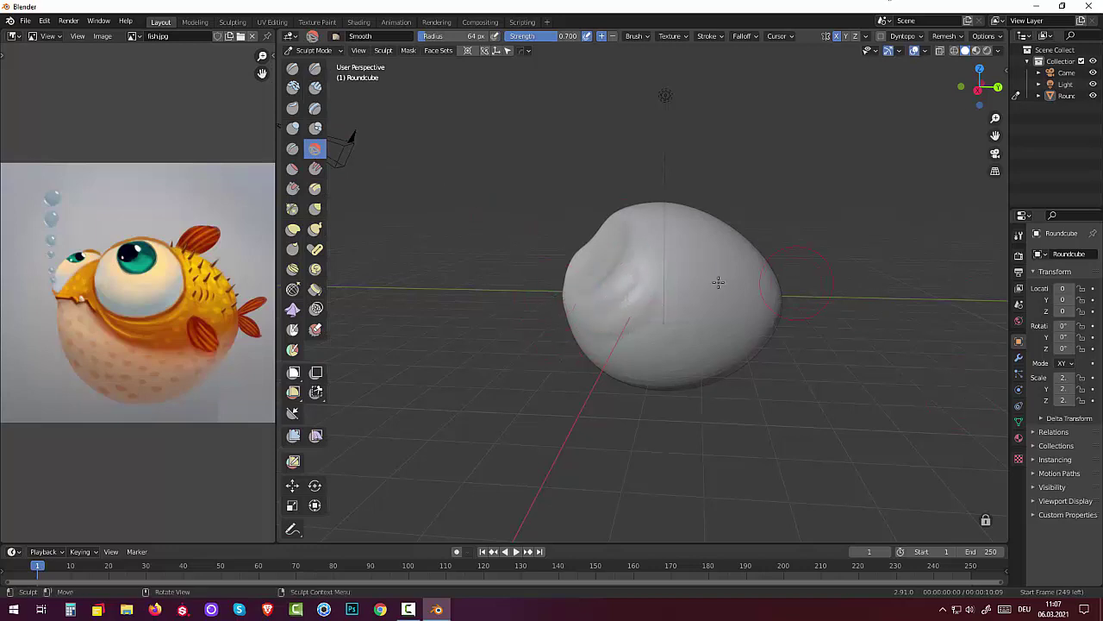
{"action": "middle_click_drag", "start_coordinate": [718, 282], "coordinate": [729, 314]}
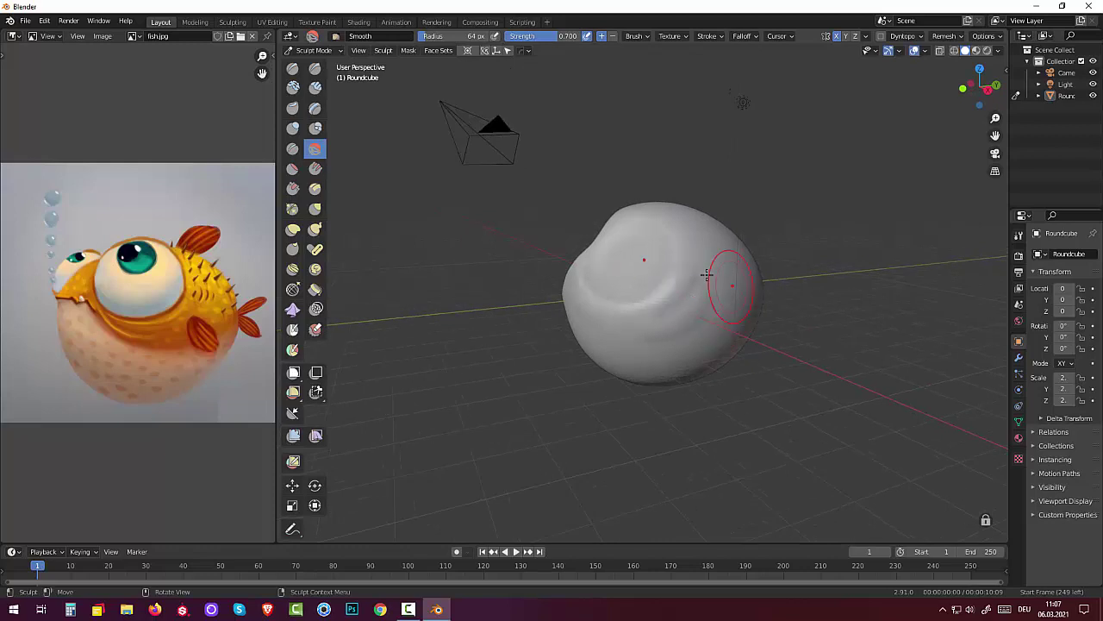
{"action": "left_click", "coordinate": [291, 209]}
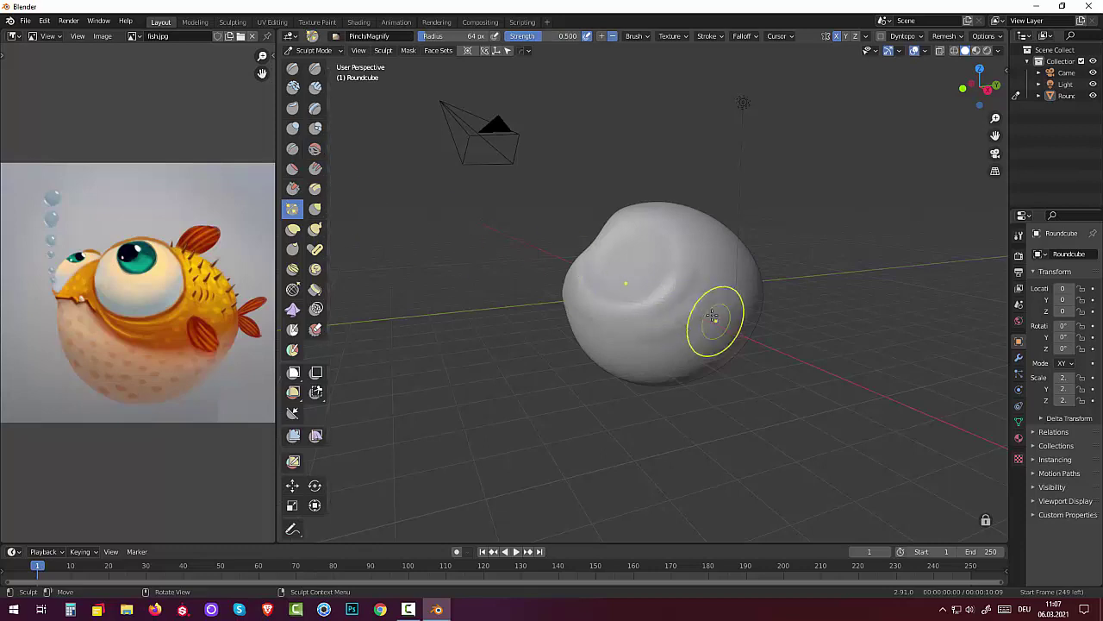
{"action": "mouse_move", "coordinate": [690, 293]}
{"action": "left_mouse_down"}
{"action": "mouse_move", "coordinate": [682, 303]}
{"action": "mouse_move", "coordinate": [694, 283]}
{"action": "mouse_move", "coordinate": [674, 305]}
{"action": "mouse_move", "coordinate": [629, 313]}
{"action": "mouse_move", "coordinate": [714, 296]}
{"action": "mouse_move", "coordinate": [681, 320]}
{"action": "left_mouse_up"}
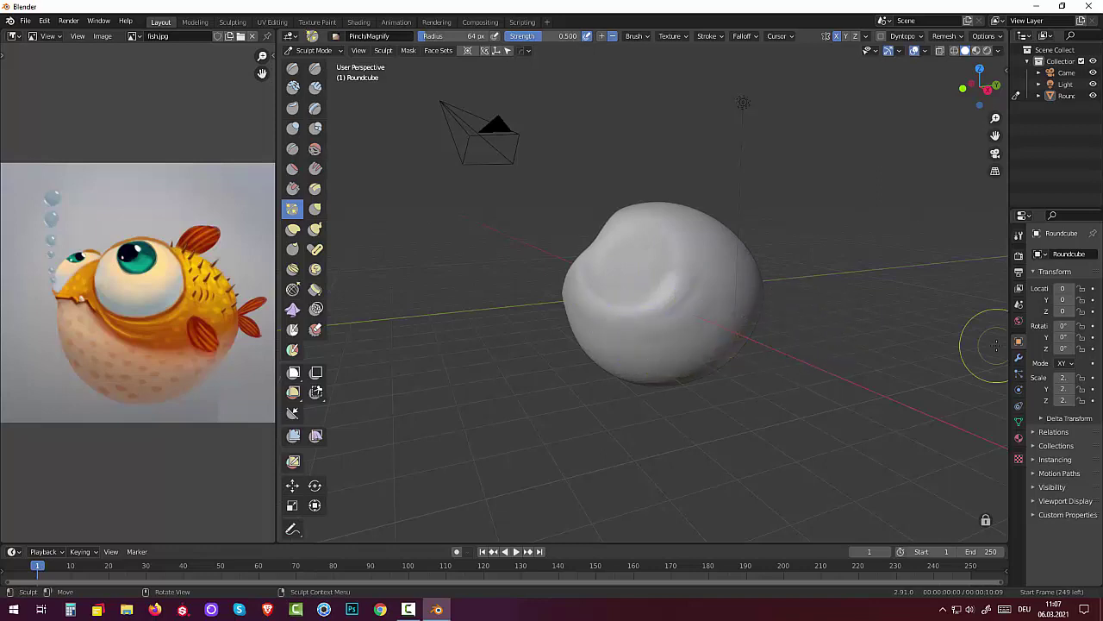
Switch to the Draw brush with a 16 px radius and toggle the last stroke with undo/redo.
{"action": "left_click", "coordinate": [292, 71]}
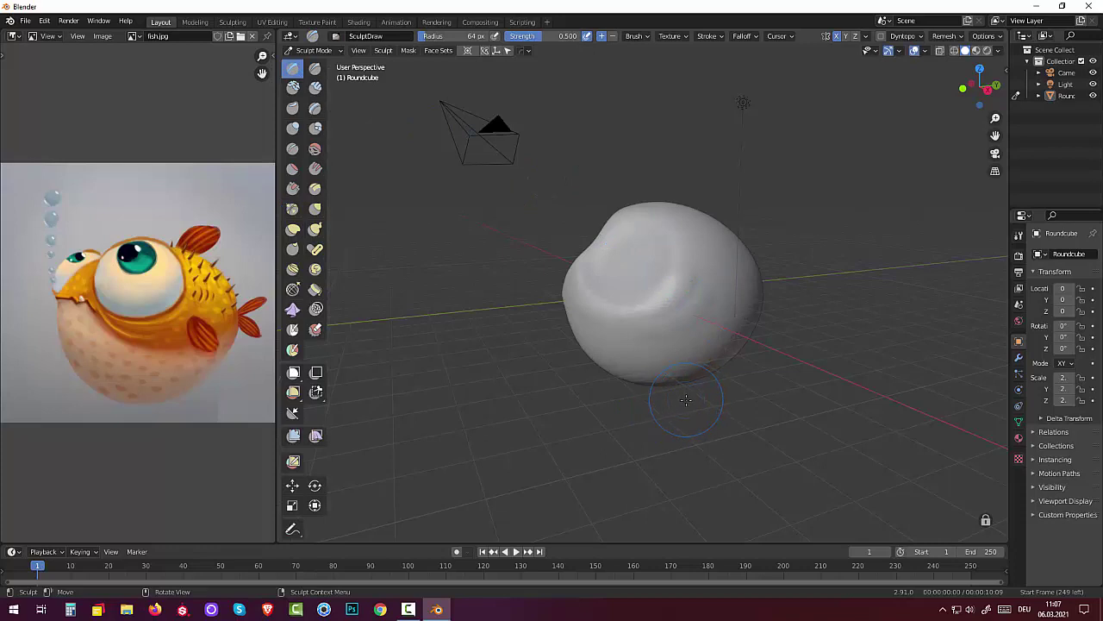
{"action": "key", "text": "f"}
{"action": "left_click", "coordinate": [651, 408]}
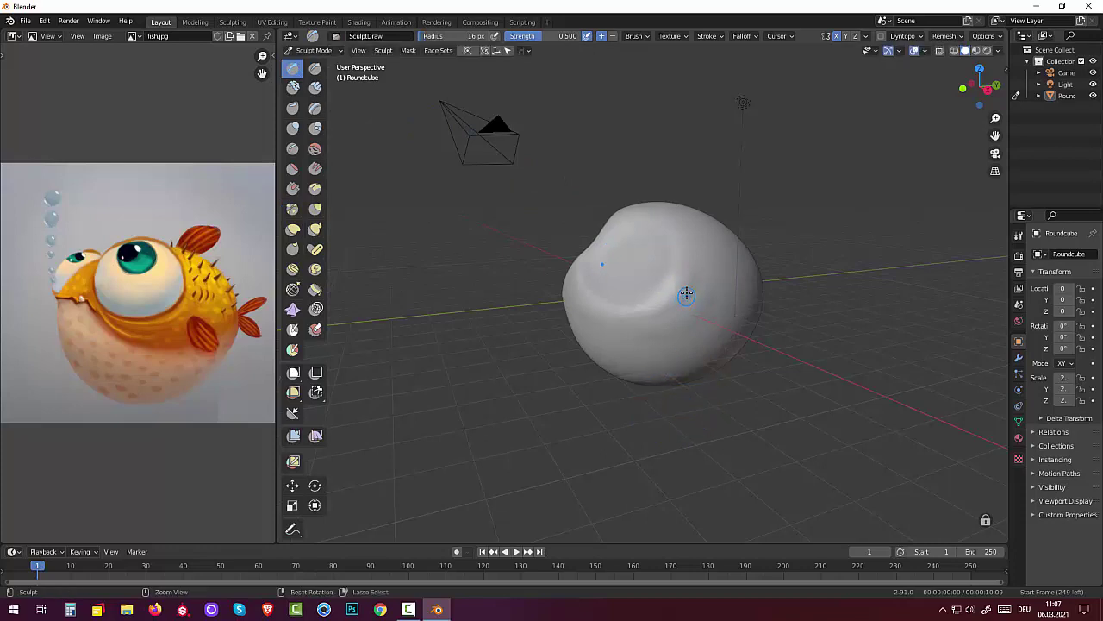
{"action": "key", "text": "ctrl+z"}
{"action": "key", "text": "ctrl+z"}
{"action": "key", "text": "ctrl+shift+z"}
{"action": "key", "text": "ctrl+z"}
{"action": "key", "text": "ctrl+shift+z"}
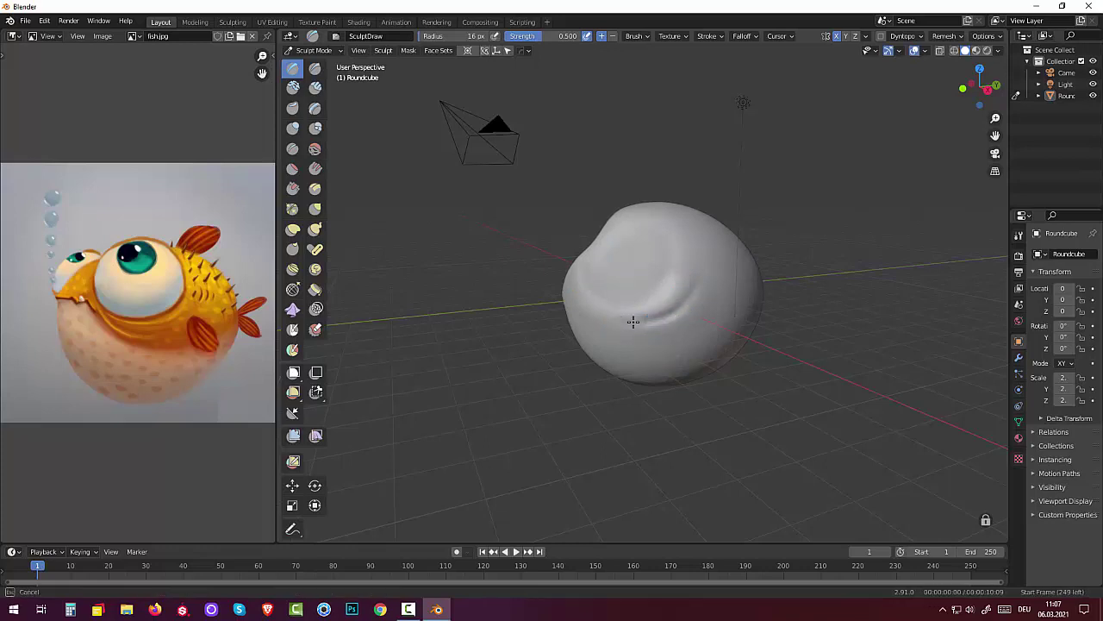
Carve thin horizontal mouth grooves across the lower front, then pinch them tighter.
{"action": "left_click_drag", "start_coordinate": [635, 319], "coordinate": [592, 310]}
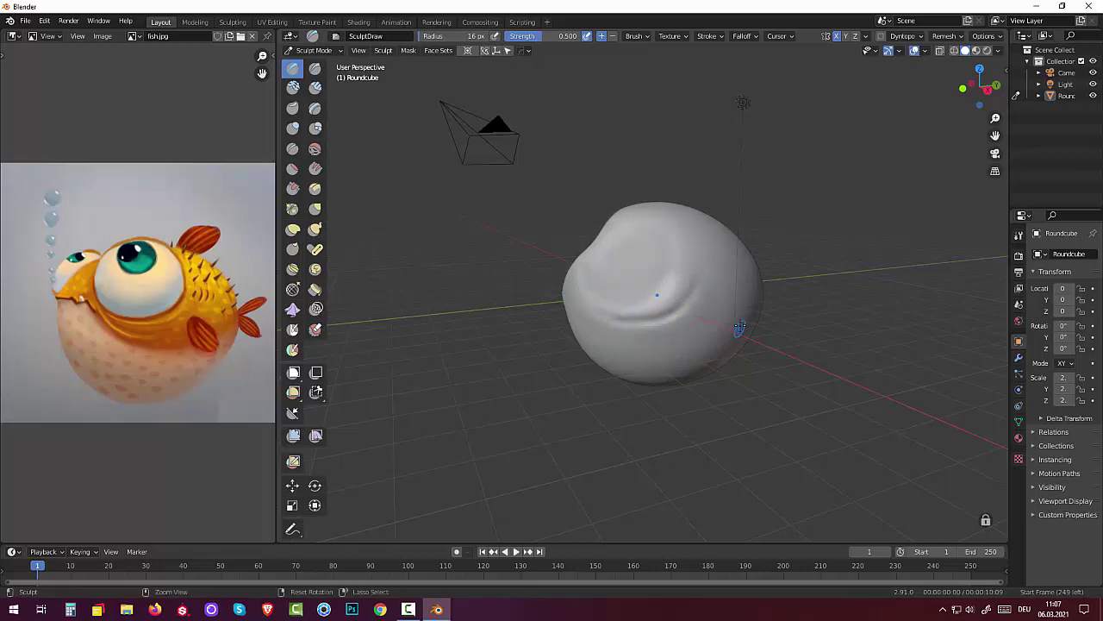
{"action": "left_click_drag", "start_coordinate": [689, 328], "coordinate": [621, 331]}
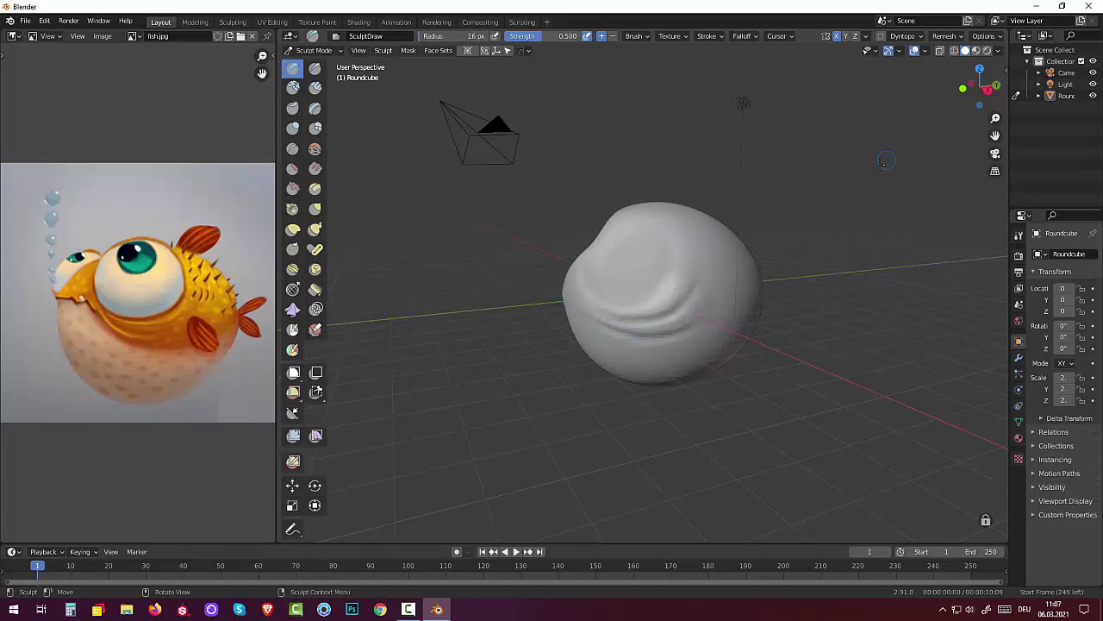
{"action": "mouse_move", "coordinate": [881, 163]}
{"action": "middle_mouse_down"}
{"action": "mouse_move", "coordinate": [852, 262]}
{"action": "mouse_move", "coordinate": [809, 253]}
{"action": "middle_mouse_up"}
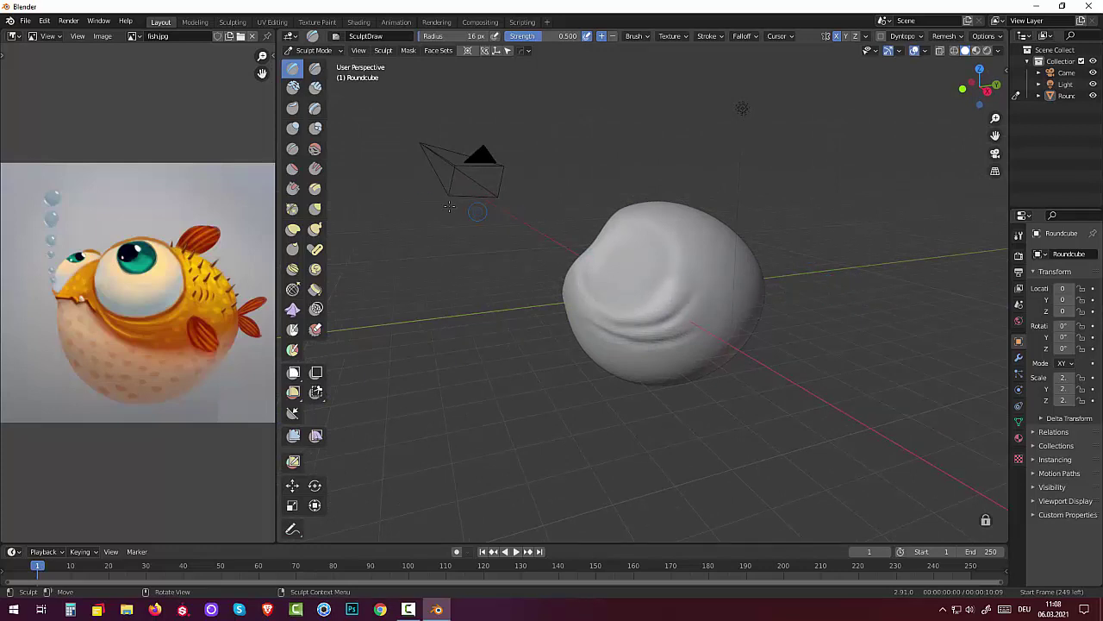
{"action": "left_click", "coordinate": [293, 211]}
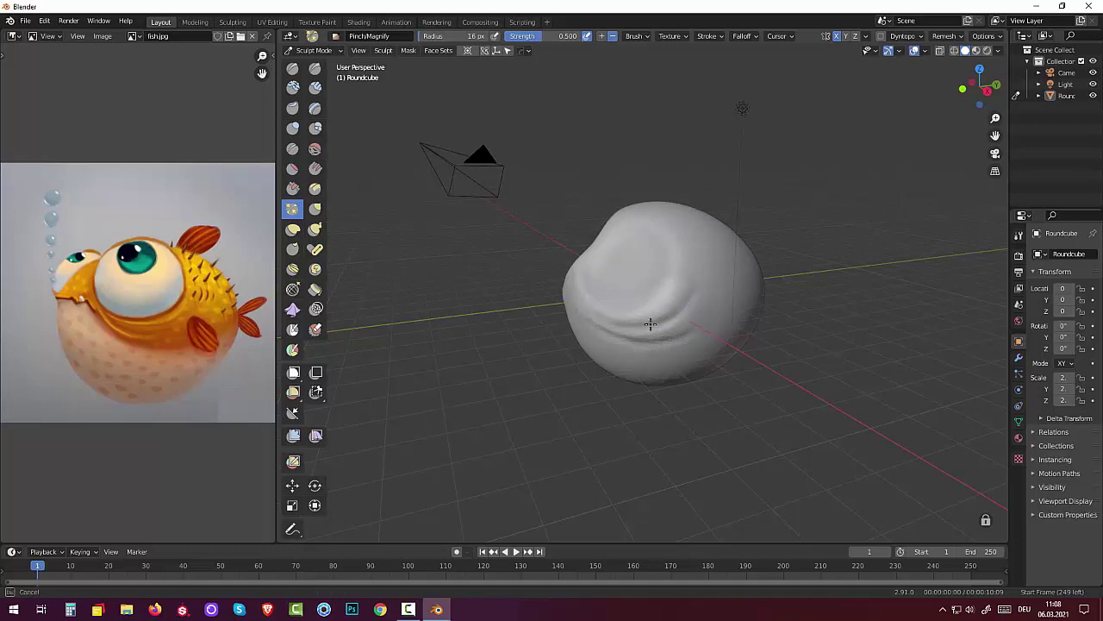
{"action": "left_click_drag", "start_coordinate": [633, 323], "coordinate": [583, 299]}
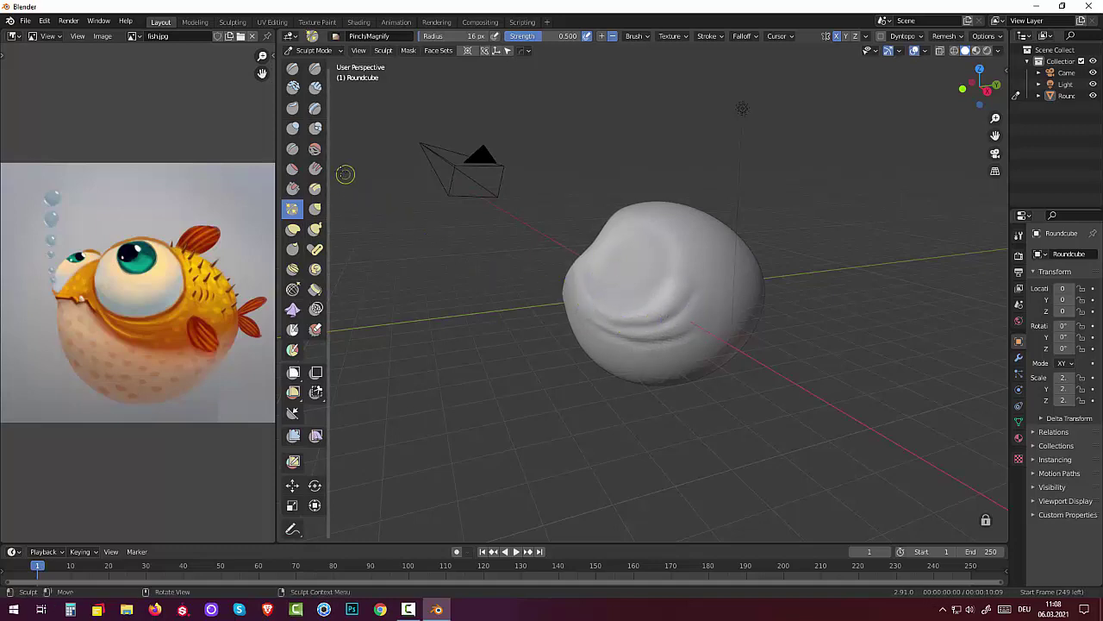
Flatten the mouth crease into planes with the Multi-plane Scrape brush.
{"action": "left_click", "coordinate": [315, 188]}
{"action": "mouse_move", "coordinate": [689, 297]}
{"action": "left_mouse_down"}
{"action": "mouse_move", "coordinate": [619, 323]}
{"action": "mouse_move", "coordinate": [666, 267]}
{"action": "left_mouse_up"}
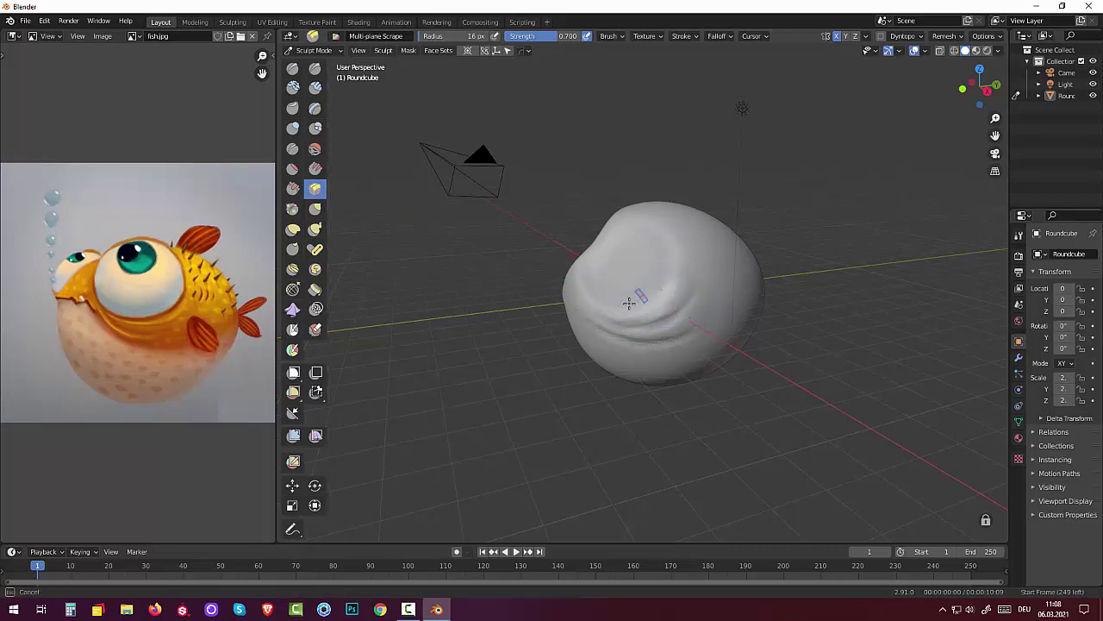
{"action": "mouse_move", "coordinate": [629, 302]}
{"action": "left_mouse_down"}
{"action": "mouse_move", "coordinate": [697, 325]}
{"action": "mouse_move", "coordinate": [702, 310]}
{"action": "mouse_move", "coordinate": [668, 346]}
{"action": "mouse_move", "coordinate": [587, 321]}
{"action": "left_mouse_up"}
{"action": "left_click", "coordinate": [593, 322]}
{"action": "key", "text": "ctrl"}
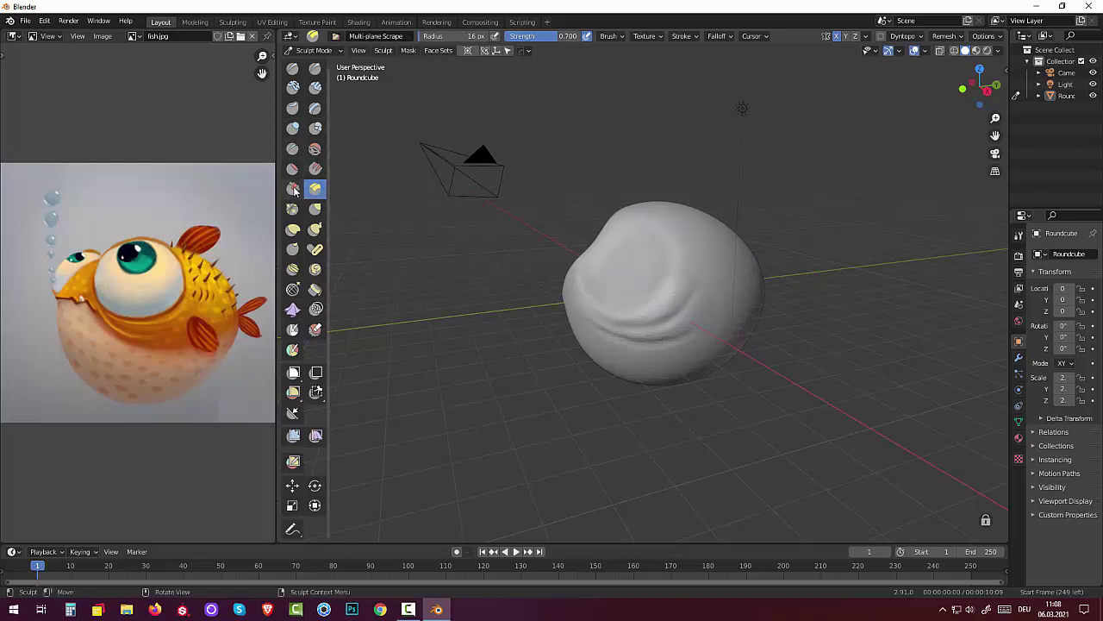
Deepen the wavy creases across the lower face with the Fill/Deepen brush.
{"action": "left_click", "coordinate": [315, 169]}
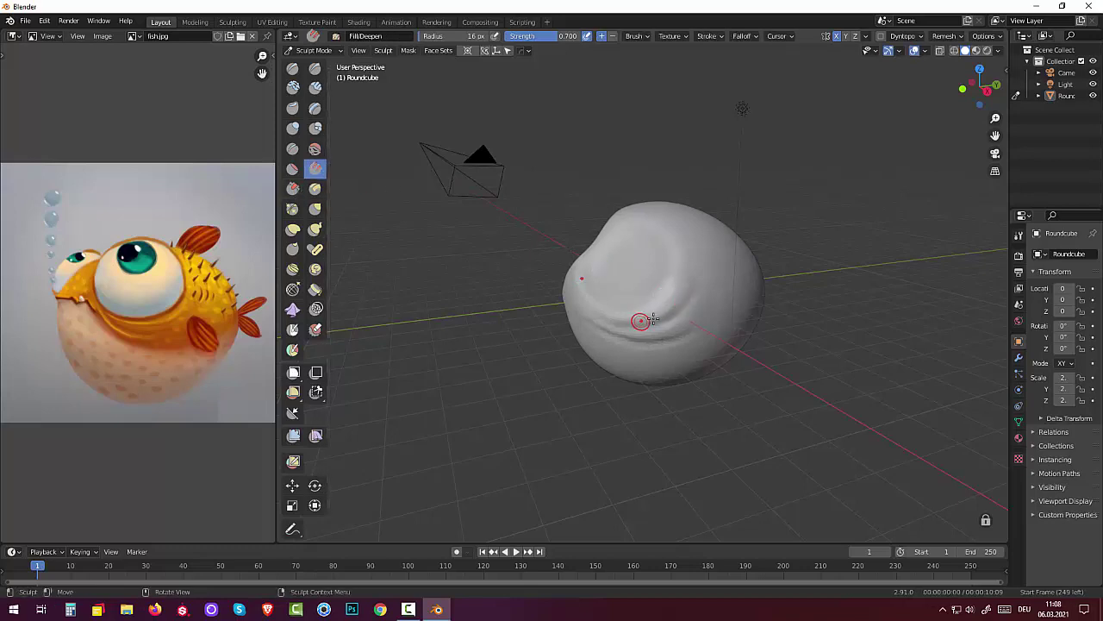
{"action": "mouse_move", "coordinate": [621, 323]}
{"action": "left_mouse_down"}
{"action": "mouse_move", "coordinate": [595, 312]}
{"action": "mouse_move", "coordinate": [658, 296]}
{"action": "mouse_move", "coordinate": [606, 310]}
{"action": "left_mouse_up"}
{"action": "mouse_move", "coordinate": [680, 327]}
{"action": "left_mouse_down"}
{"action": "mouse_move", "coordinate": [629, 340]}
{"action": "mouse_move", "coordinate": [669, 335]}
{"action": "mouse_move", "coordinate": [586, 324]}
{"action": "mouse_move", "coordinate": [604, 316]}
{"action": "left_mouse_up"}
{"action": "middle_click_drag", "start_coordinate": [603, 269], "coordinate": [678, 251]}
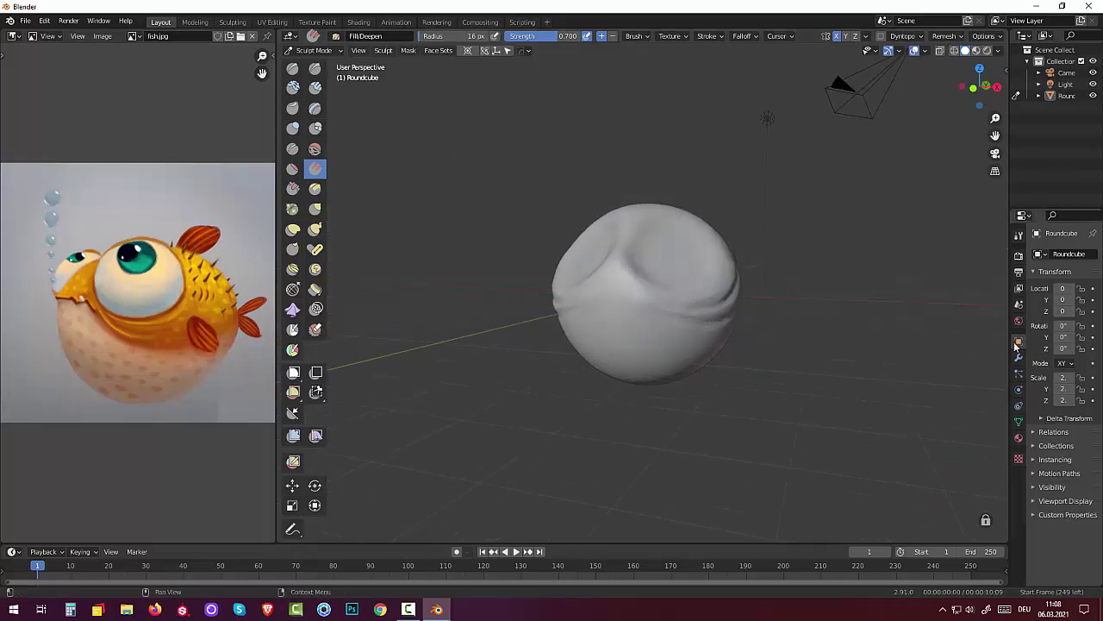
{"action": "left_click_drag", "start_coordinate": [681, 321], "coordinate": [632, 311]}
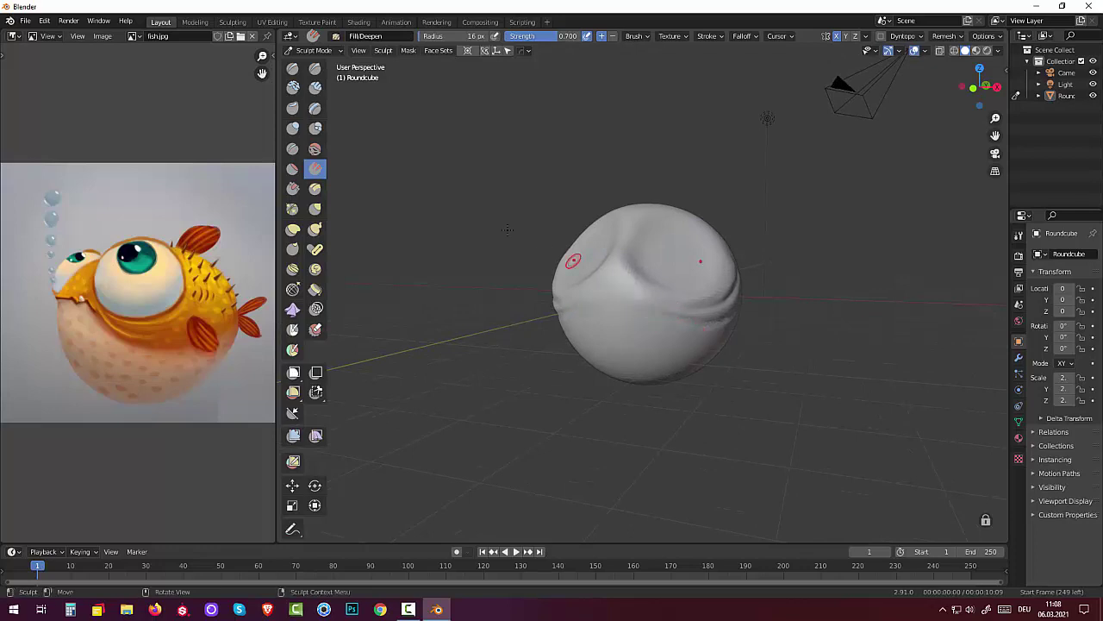
Carve a horizontal mouth seam across the sphere's middle with the Draw brush at strength 1.000.
{"action": "left_click", "coordinate": [292, 69]}
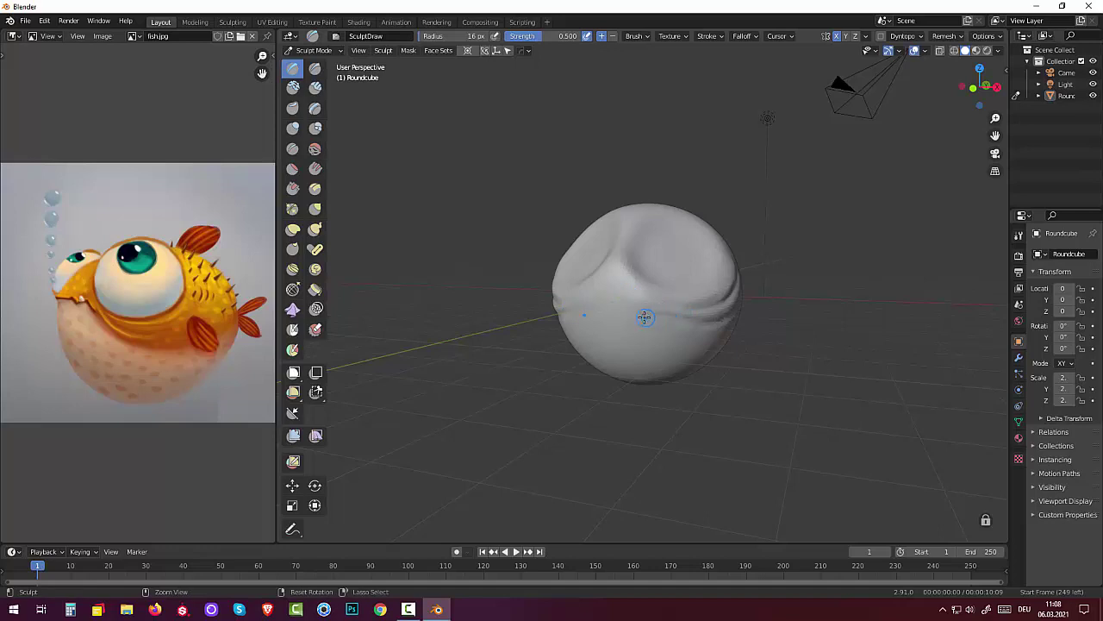
{"action": "mouse_move", "coordinate": [656, 315]}
{"action": "left_mouse_down", "text": "ctrl"}
{"action": "mouse_move", "coordinate": [614, 297]}
{"action": "mouse_move", "coordinate": [640, 308]}
{"action": "left_mouse_up", "text": "ctrl"}
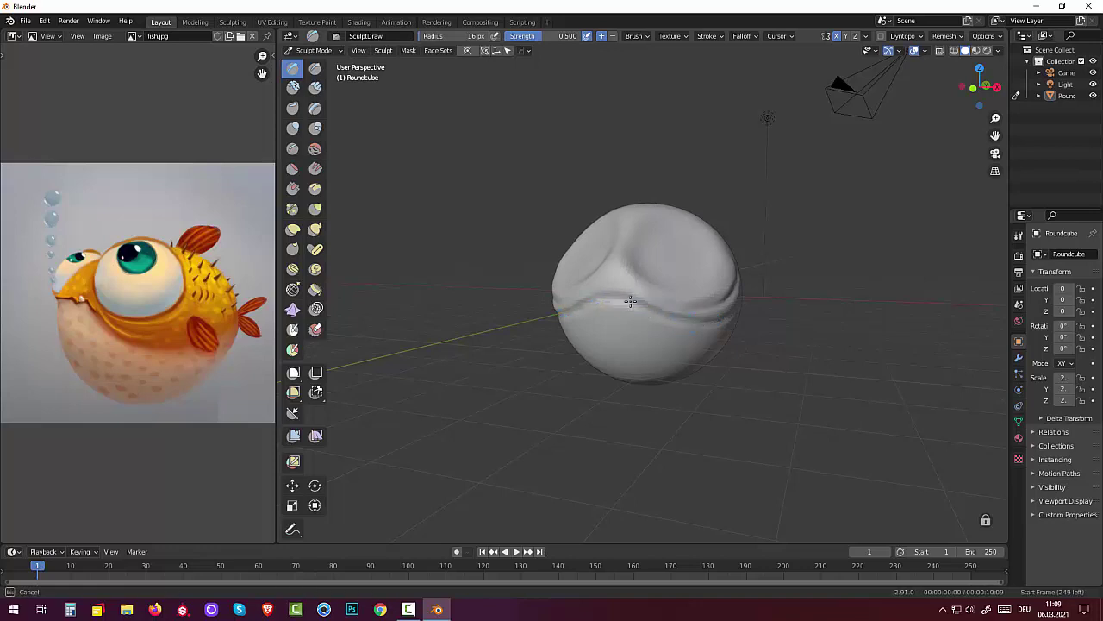
{"action": "left_click_drag", "start_coordinate": [648, 298], "coordinate": [597, 303], "text": "ctrl"}
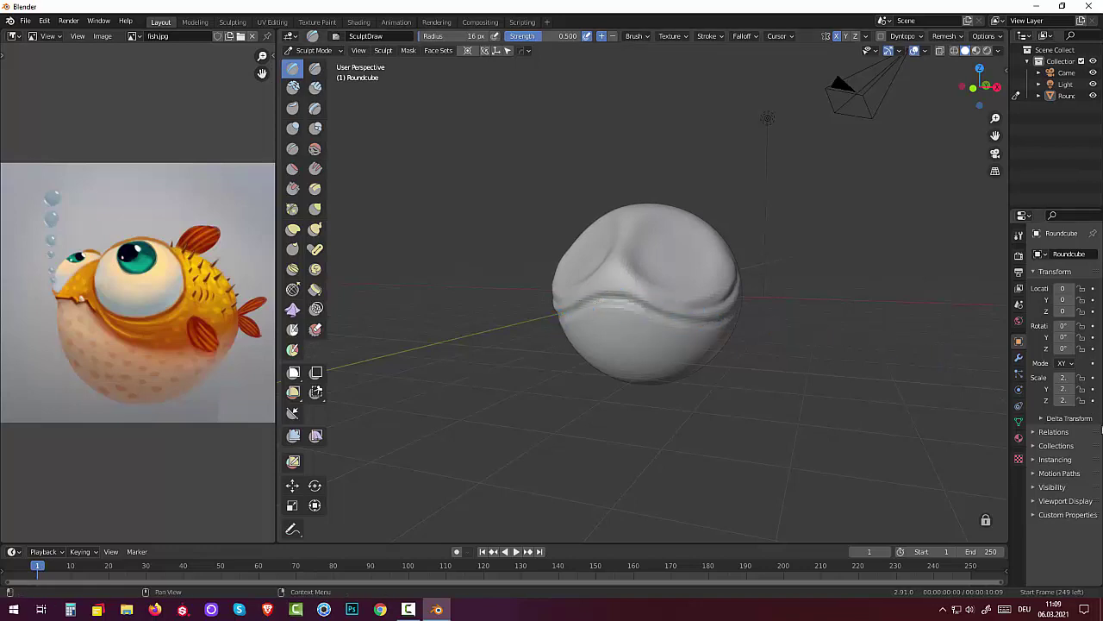
{"action": "mouse_move", "coordinate": [862, 414]}
{"action": "middle_mouse_down"}
{"action": "mouse_move", "coordinate": [700, 417]}
{"action": "mouse_move", "coordinate": [809, 405]}
{"action": "mouse_move", "coordinate": [747, 413]}
{"action": "middle_mouse_up"}
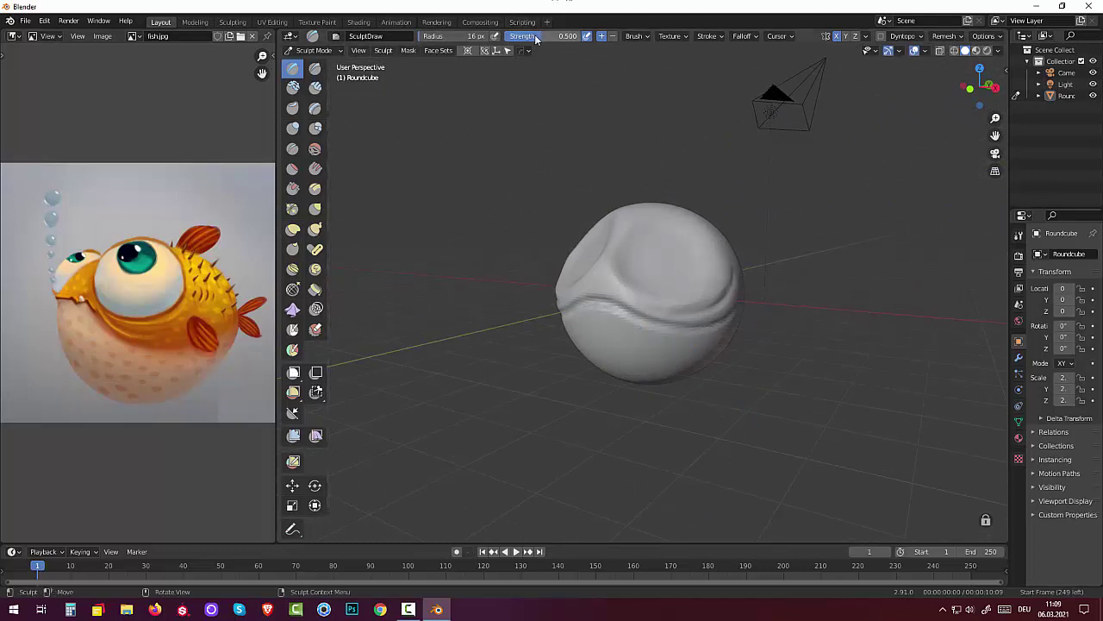
{"action": "mouse_move", "coordinate": [564, 35]}
{"action": "left_mouse_down"}
{"action": "mouse_move", "coordinate": [517, 36]}
{"action": "mouse_move", "coordinate": [583, 37]}
{"action": "left_mouse_up"}
{"action": "left_click_drag", "start_coordinate": [604, 304], "coordinate": [714, 322], "text": "ctrl"}
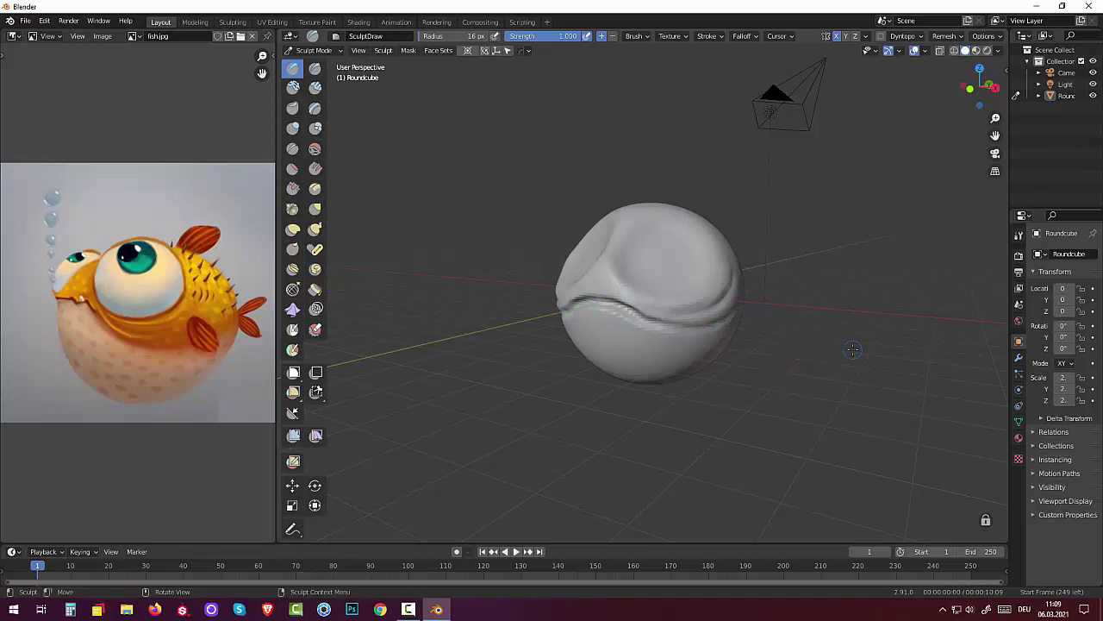
{"action": "middle_click_drag", "start_coordinate": [673, 320], "coordinate": [700, 342]}
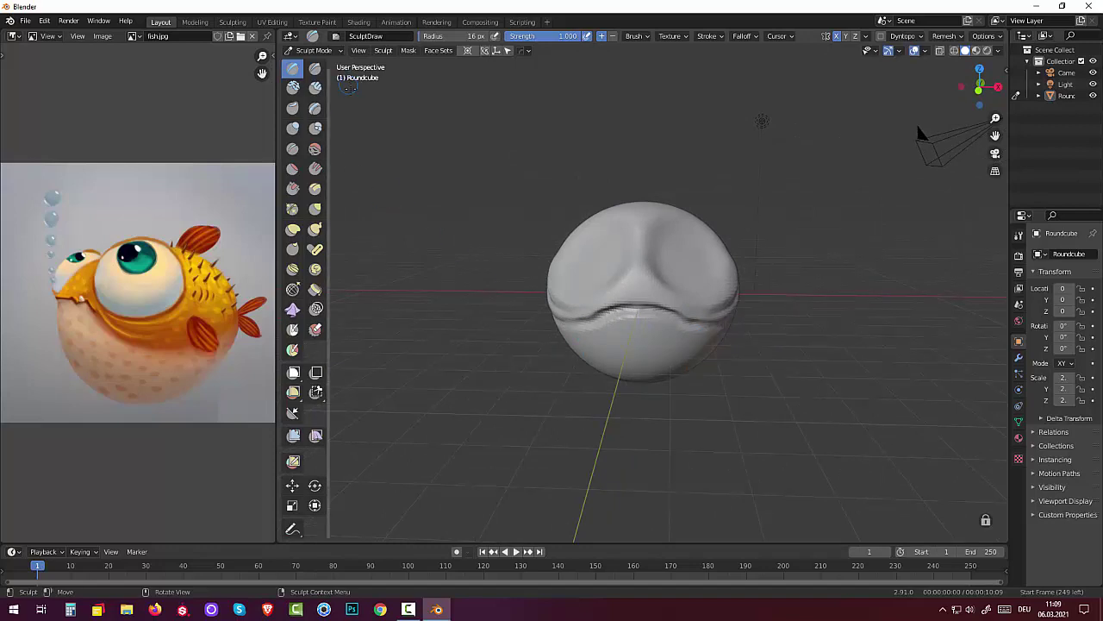
Soften the mouth crease with the Smooth brush.
{"action": "left_click", "coordinate": [315, 149]}
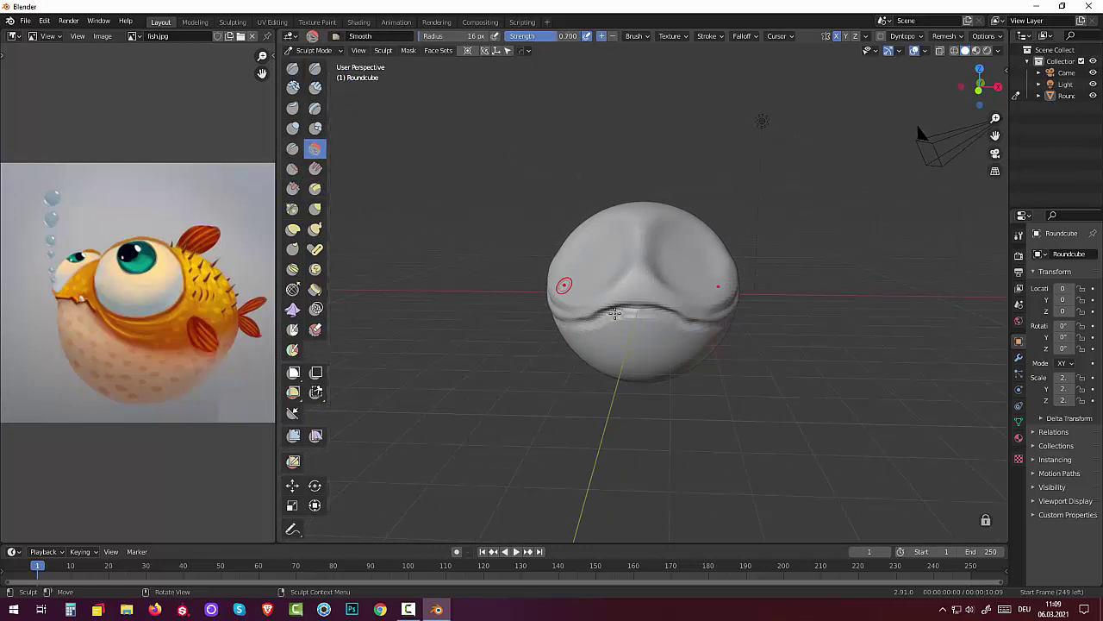
{"action": "mouse_move", "coordinate": [639, 317]}
{"action": "left_mouse_down"}
{"action": "mouse_move", "coordinate": [617, 314]}
{"action": "mouse_move", "coordinate": [694, 324]}
{"action": "left_mouse_up"}
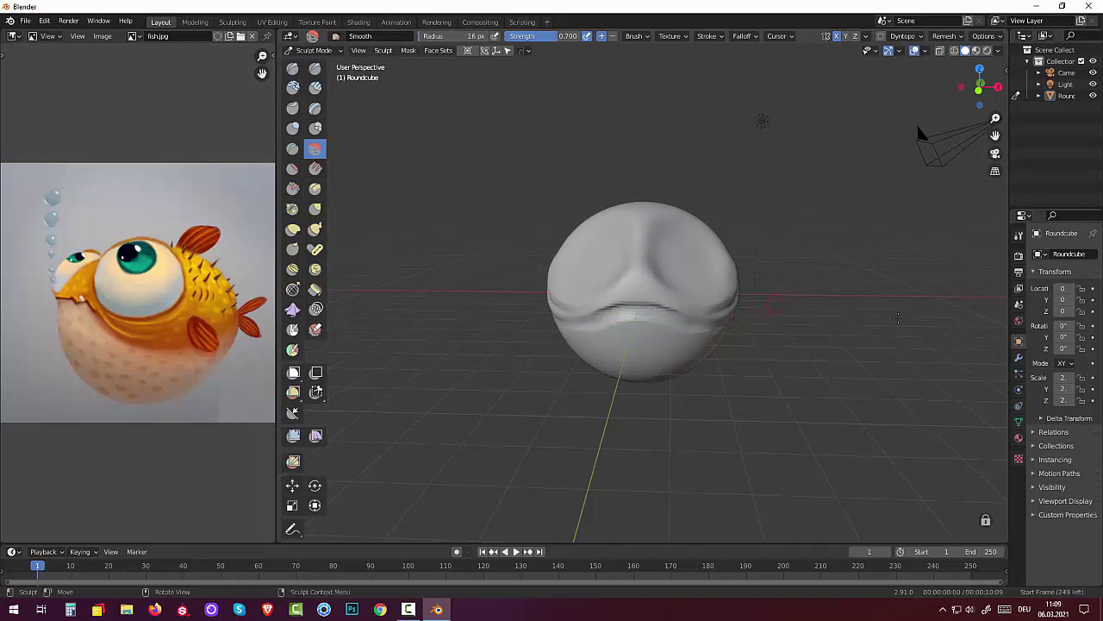
{"action": "middle_click_drag", "start_coordinate": [808, 345], "coordinate": [807, 271]}
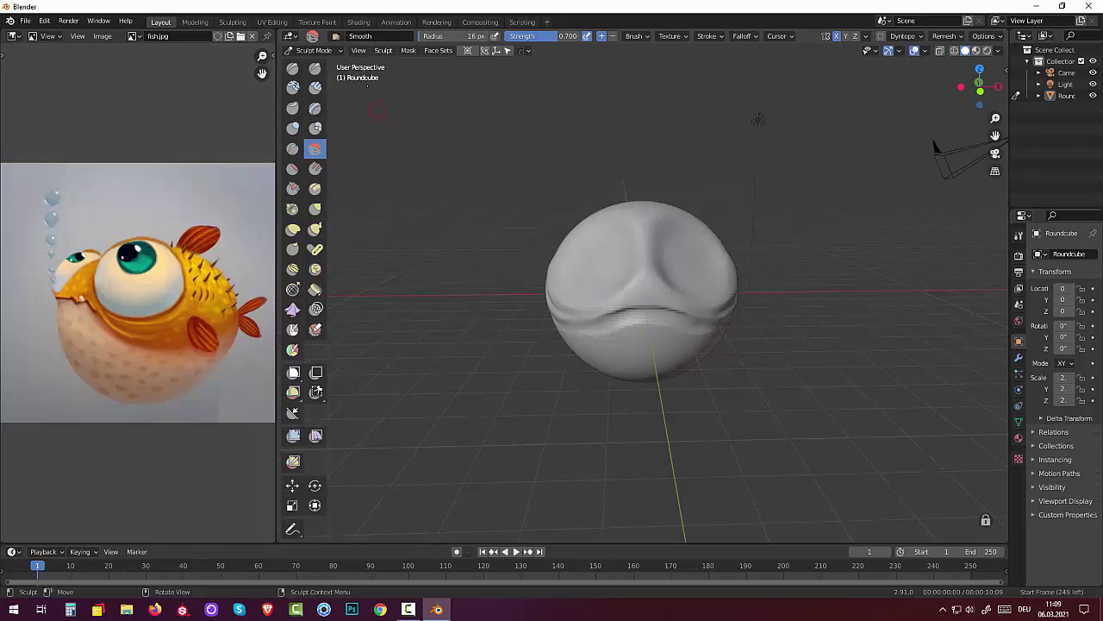
Build the lips into a protruding pout with an enlarged Clay Strips brush.
{"action": "left_click", "coordinate": [315, 87]}
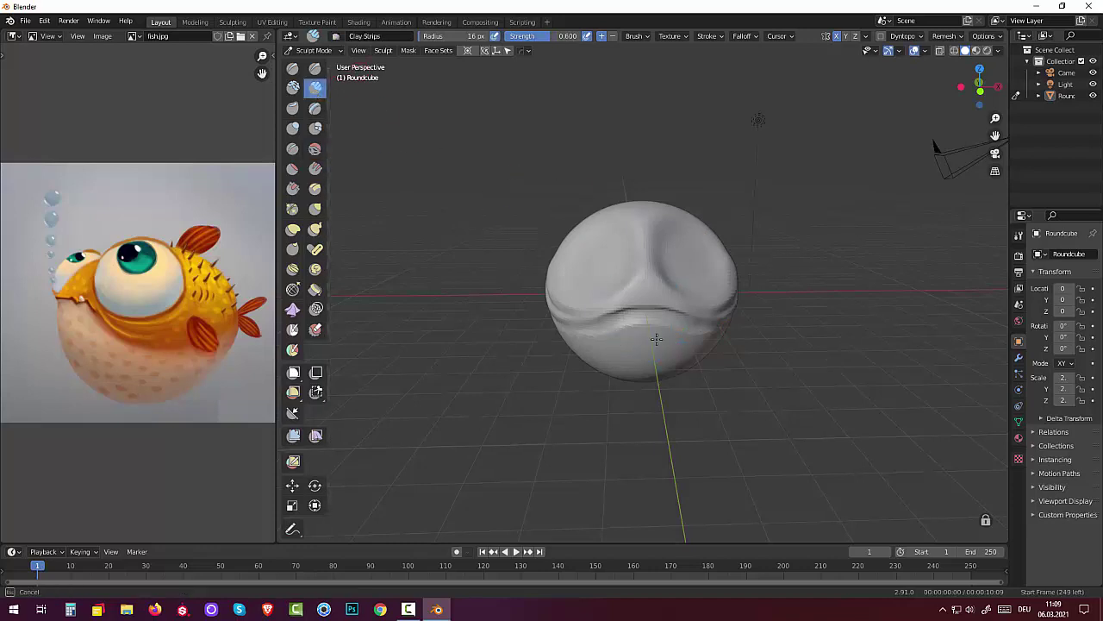
{"action": "mouse_move", "coordinate": [630, 336]}
{"action": "left_mouse_down"}
{"action": "mouse_move", "coordinate": [620, 331]}
{"action": "mouse_move", "coordinate": [650, 308]}
{"action": "left_mouse_up"}
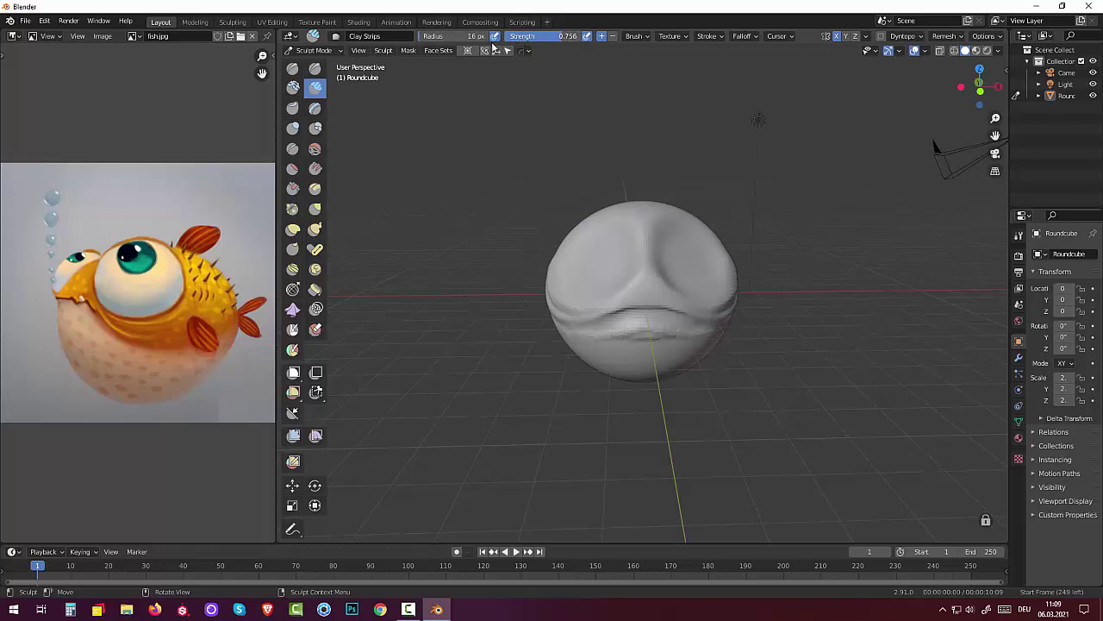
{"action": "left_click_drag", "start_coordinate": [475, 37], "coordinate": [479, 39]}
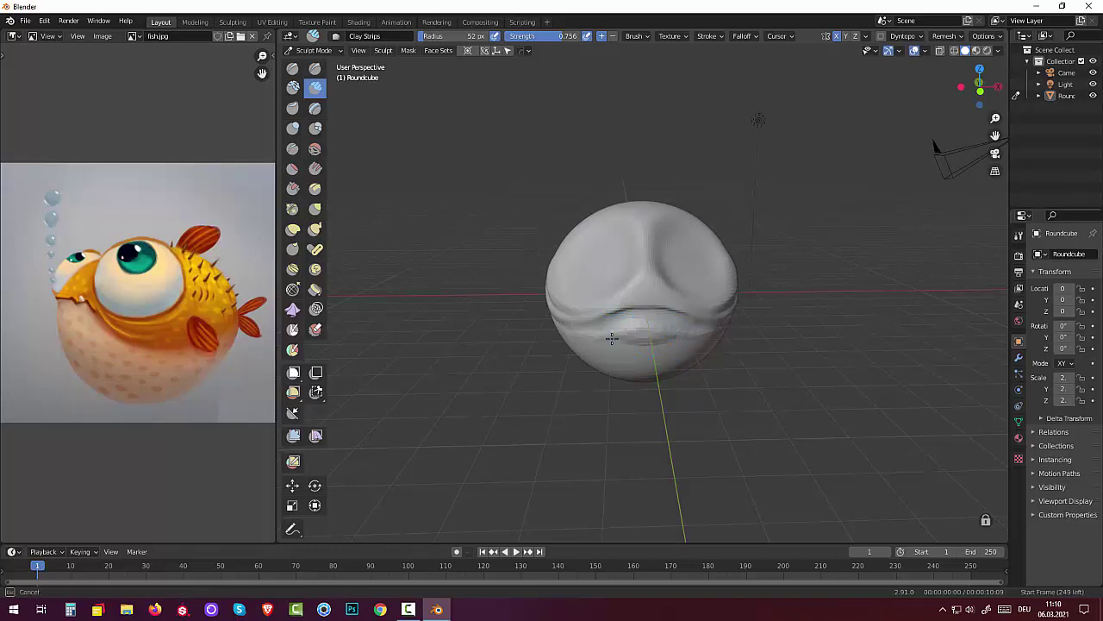
{"action": "left_click_drag", "start_coordinate": [633, 345], "coordinate": [595, 344]}
{"action": "mouse_move", "coordinate": [673, 334]}
{"action": "left_mouse_down"}
{"action": "mouse_move", "coordinate": [593, 339]}
{"action": "mouse_move", "coordinate": [638, 333]}
{"action": "mouse_move", "coordinate": [615, 328]}
{"action": "mouse_move", "coordinate": [655, 340]}
{"action": "left_mouse_up"}
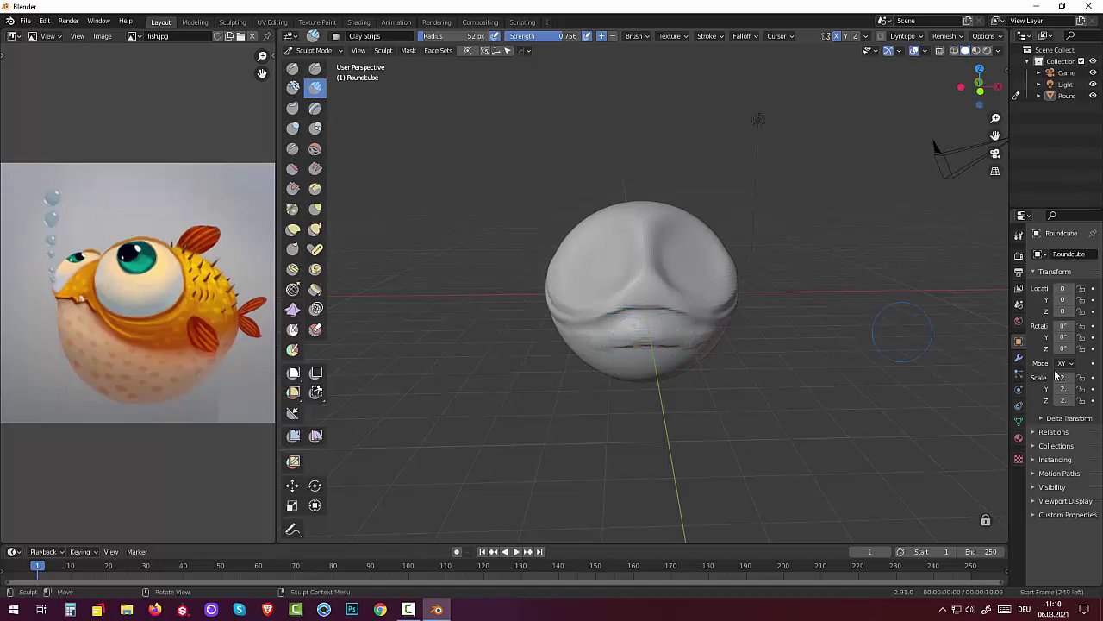
{"action": "middle_click_drag", "start_coordinate": [884, 352], "coordinate": [750, 349]}
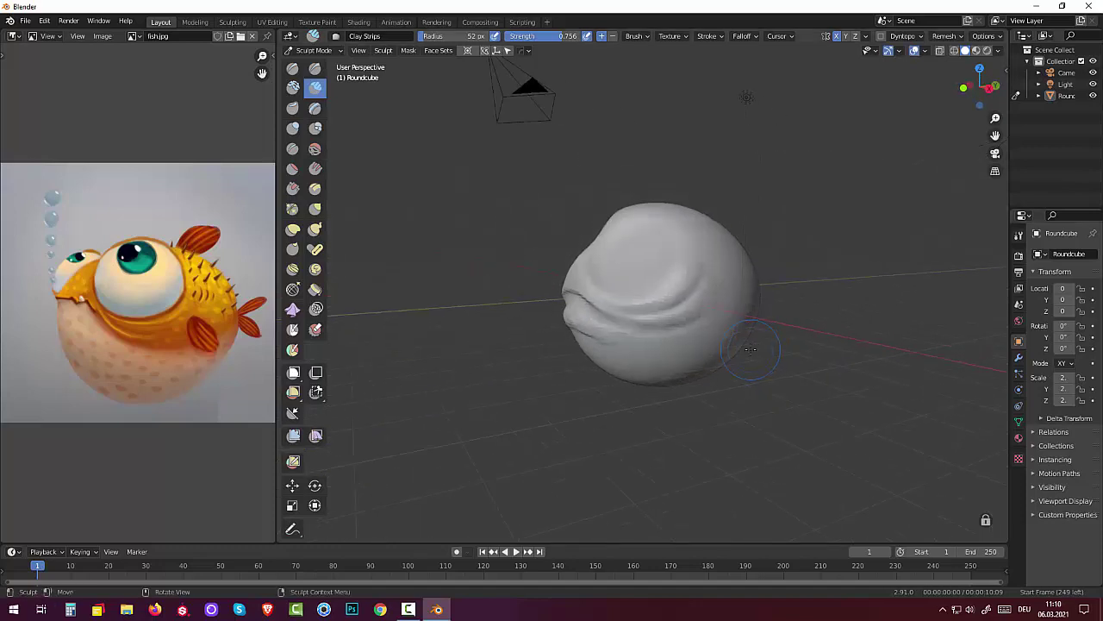
{"action": "left_click_drag", "start_coordinate": [562, 315], "coordinate": [593, 338]}
Smooth the lips and surrounding face surface with the Smooth brush.
{"action": "left_click", "coordinate": [315, 148]}
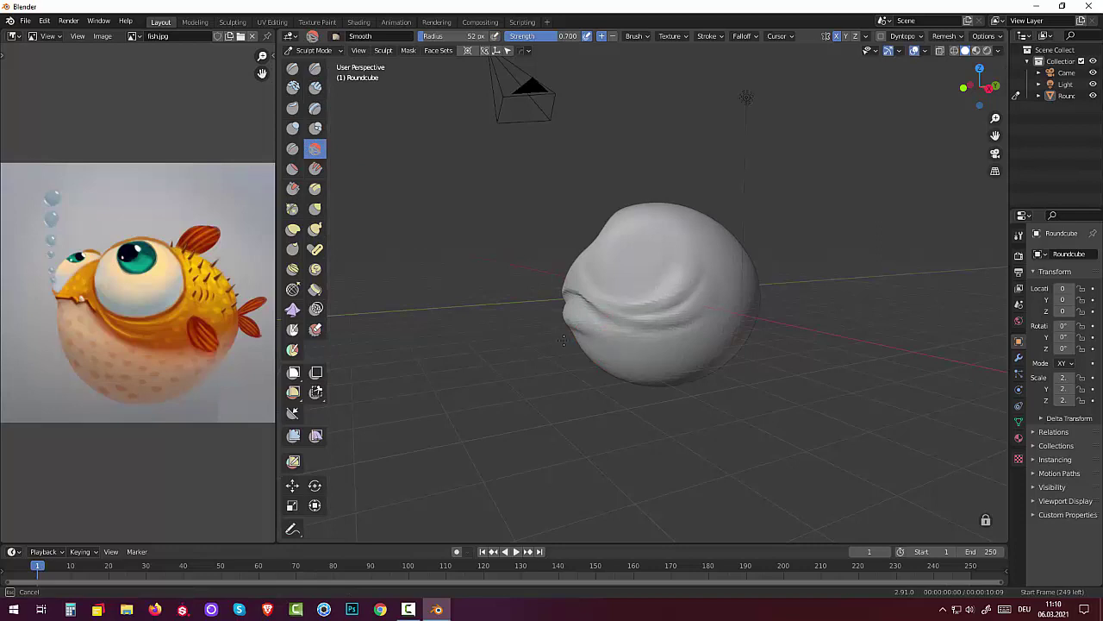
{"action": "mouse_move", "coordinate": [551, 297]}
{"action": "left_mouse_down"}
{"action": "mouse_move", "coordinate": [660, 328]}
{"action": "mouse_move", "coordinate": [725, 321]}
{"action": "left_mouse_up"}
{"action": "left_click_drag", "start_coordinate": [620, 360], "coordinate": [543, 350]}
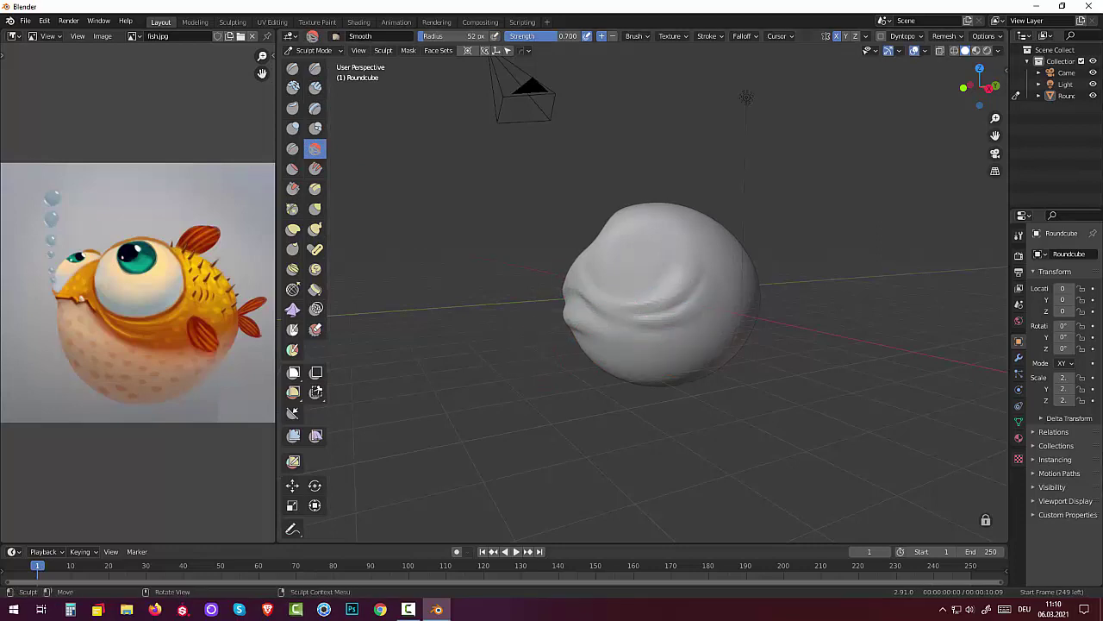
{"action": "middle_click_drag", "start_coordinate": [604, 327], "coordinate": [591, 345]}
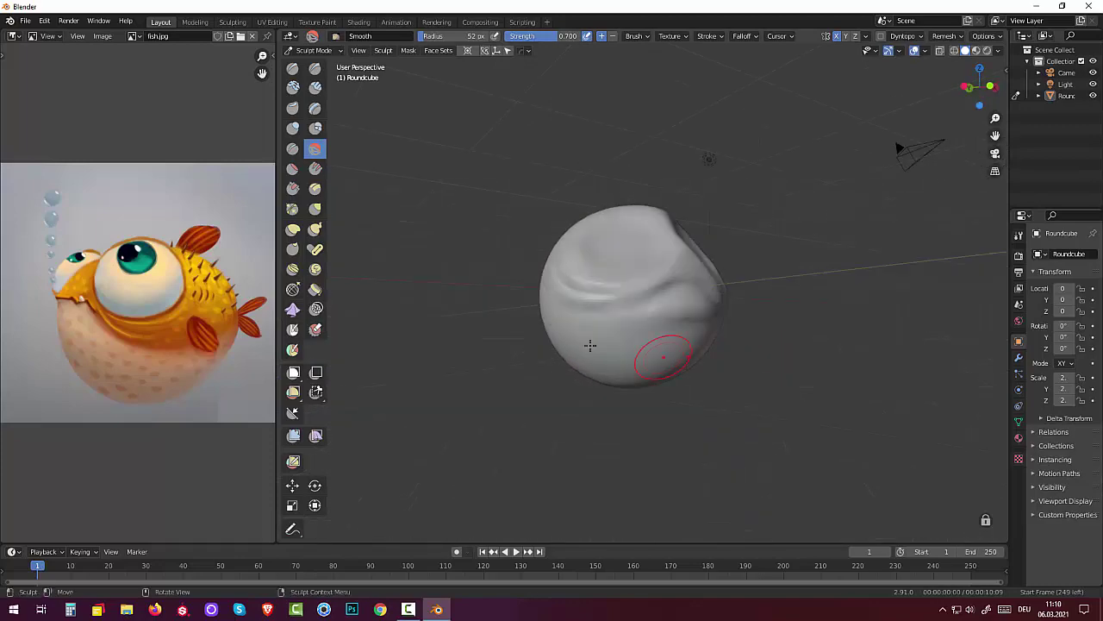
{"action": "mouse_move", "coordinate": [776, 362]}
{"action": "middle_mouse_down"}
{"action": "mouse_move", "coordinate": [947, 397]}
{"action": "mouse_move", "coordinate": [997, 330]}
{"action": "mouse_move", "coordinate": [938, 390]}
{"action": "middle_mouse_up"}
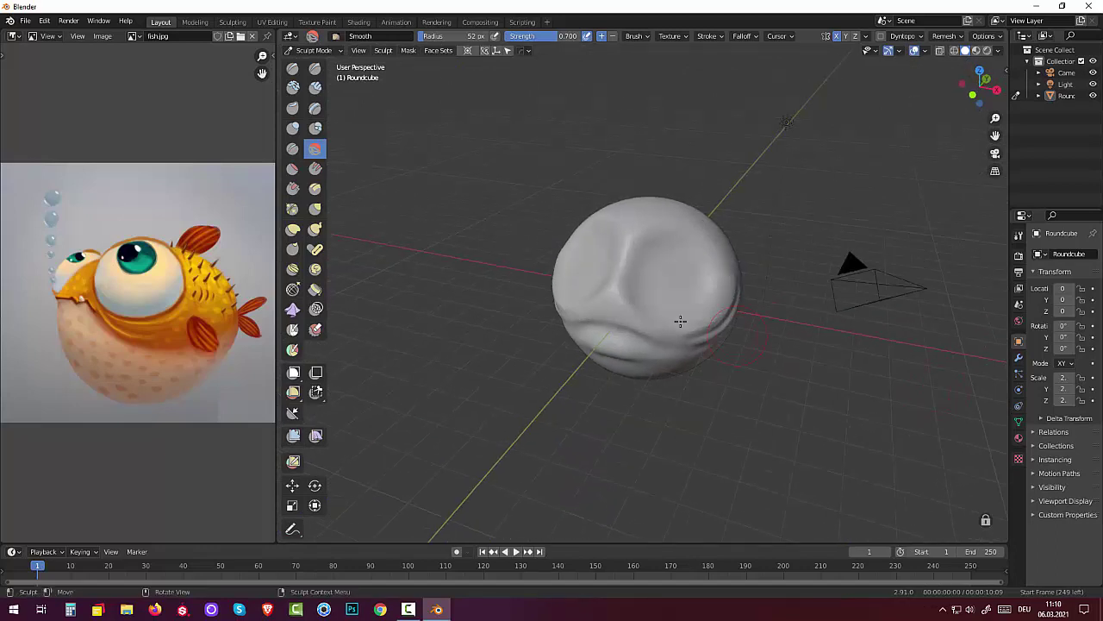
Sculpt a lip ridge along the lower mouth fold with the Draw brush at 14 px radius.
{"action": "left_click", "coordinate": [293, 68]}
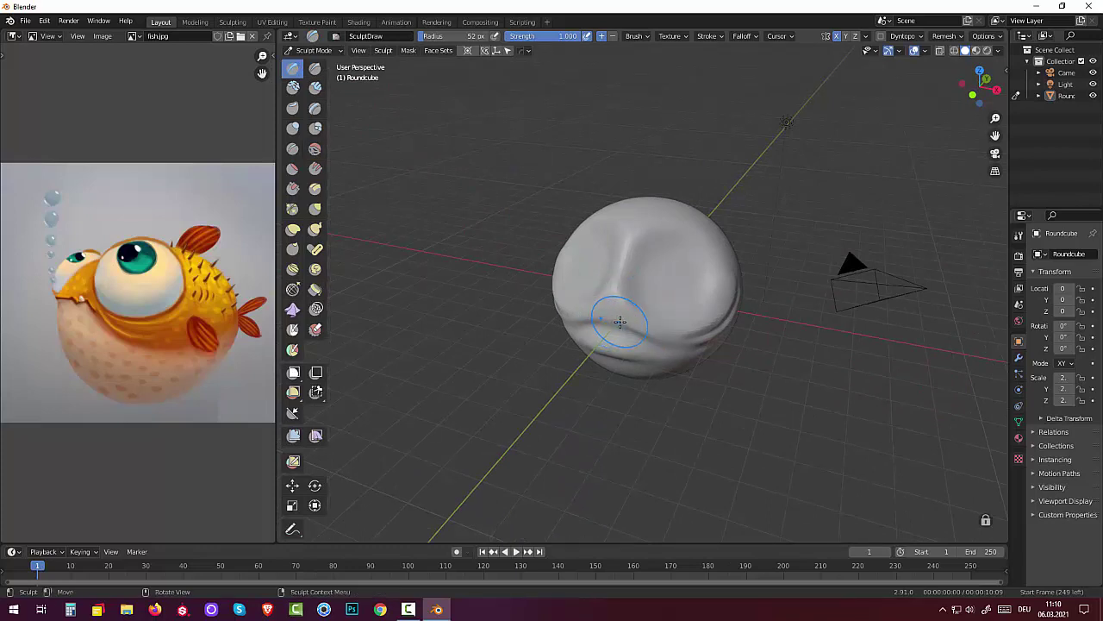
{"action": "key", "text": "f"}
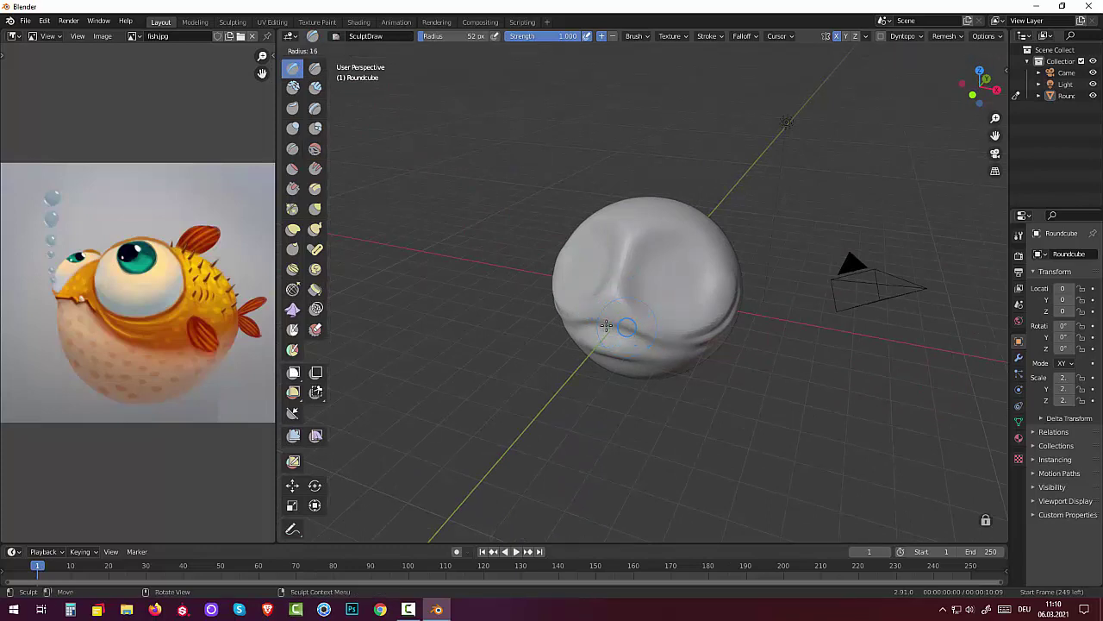
{"action": "left_click", "coordinate": [605, 328]}
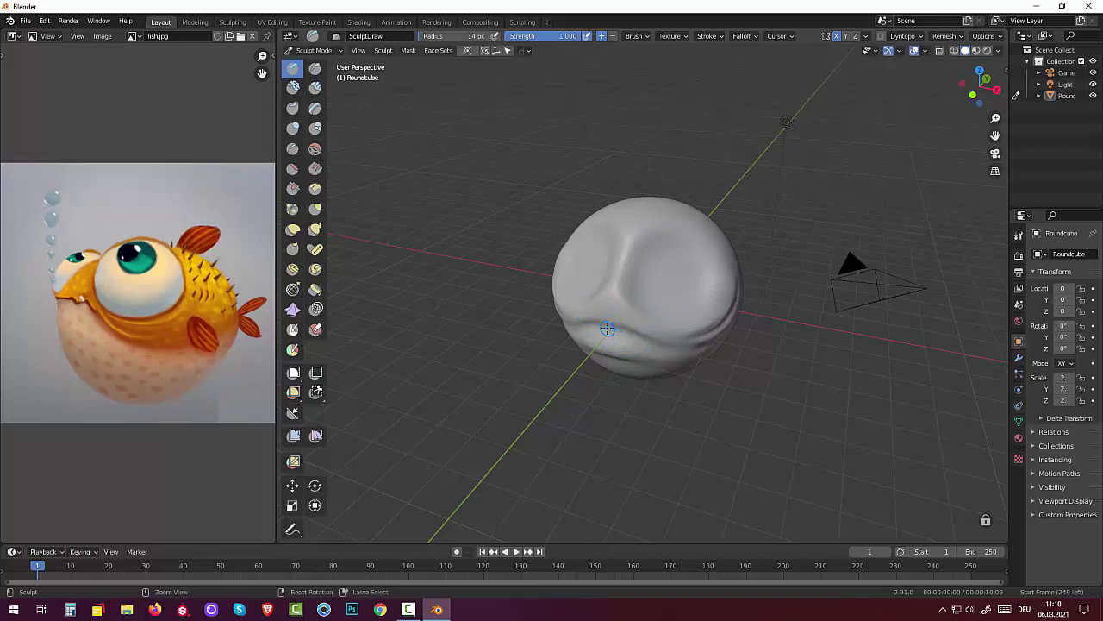
{"action": "mouse_move", "coordinate": [603, 328]}
{"action": "left_mouse_down"}
{"action": "mouse_move", "coordinate": [617, 333]}
{"action": "mouse_move", "coordinate": [590, 329]}
{"action": "mouse_move", "coordinate": [663, 345]}
{"action": "mouse_move", "coordinate": [589, 334]}
{"action": "left_mouse_up"}
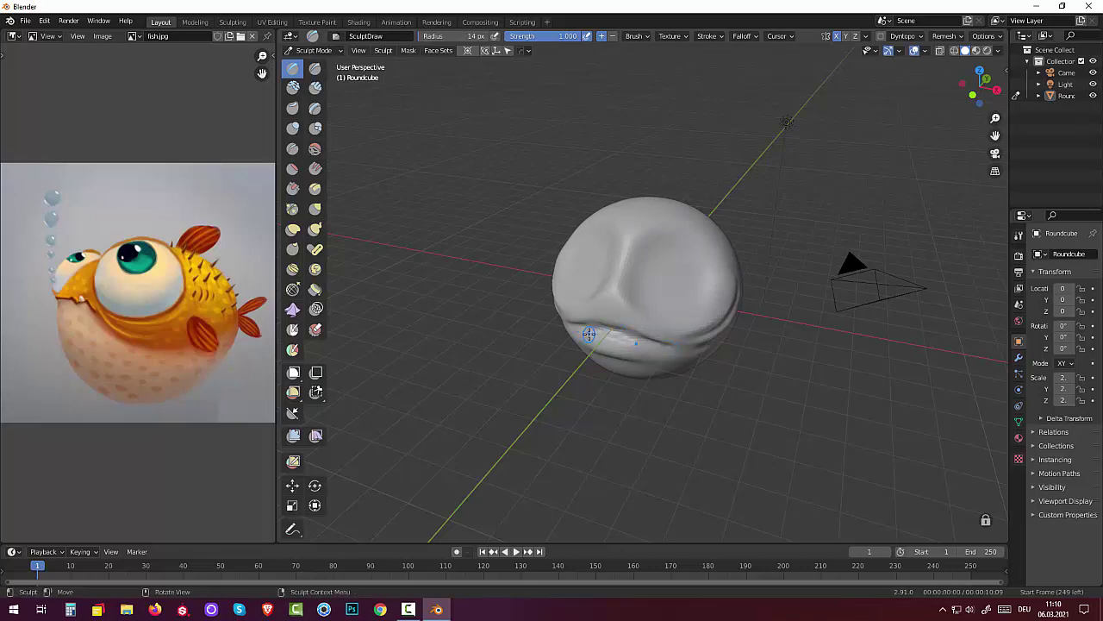
Try sculpting eye sockets on the face, then undo them.
{"action": "mouse_move", "coordinate": [759, 66]}
{"action": "middle_mouse_down"}
{"action": "mouse_move", "coordinate": [703, 290]}
{"action": "mouse_move", "coordinate": [821, 284]}
{"action": "middle_mouse_up"}
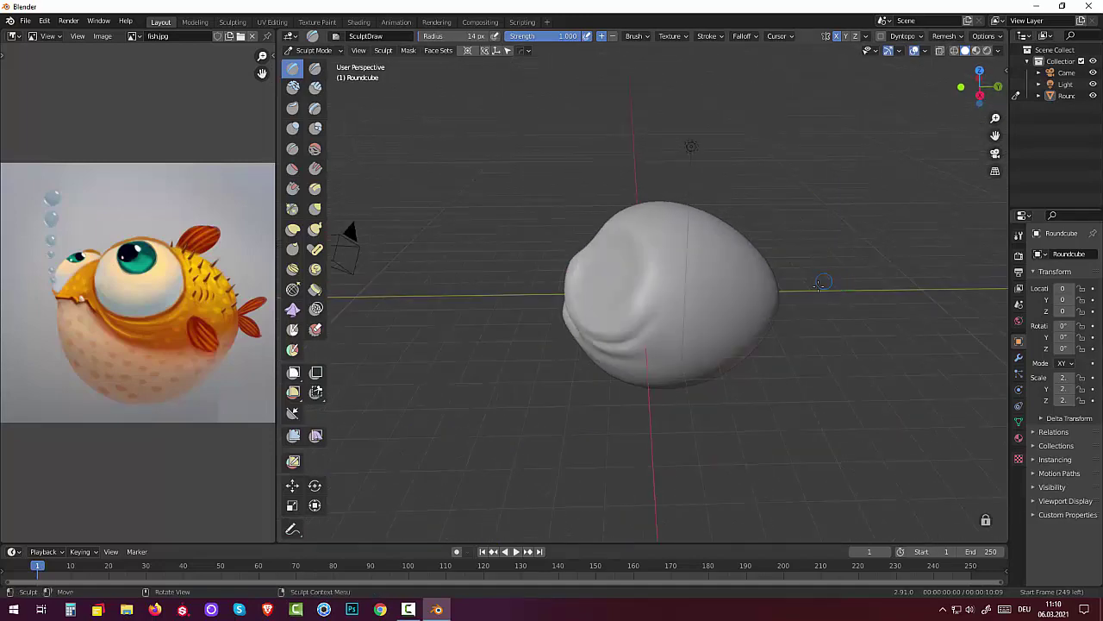
{"action": "middle_click_drag", "start_coordinate": [756, 297], "coordinate": [652, 265]}
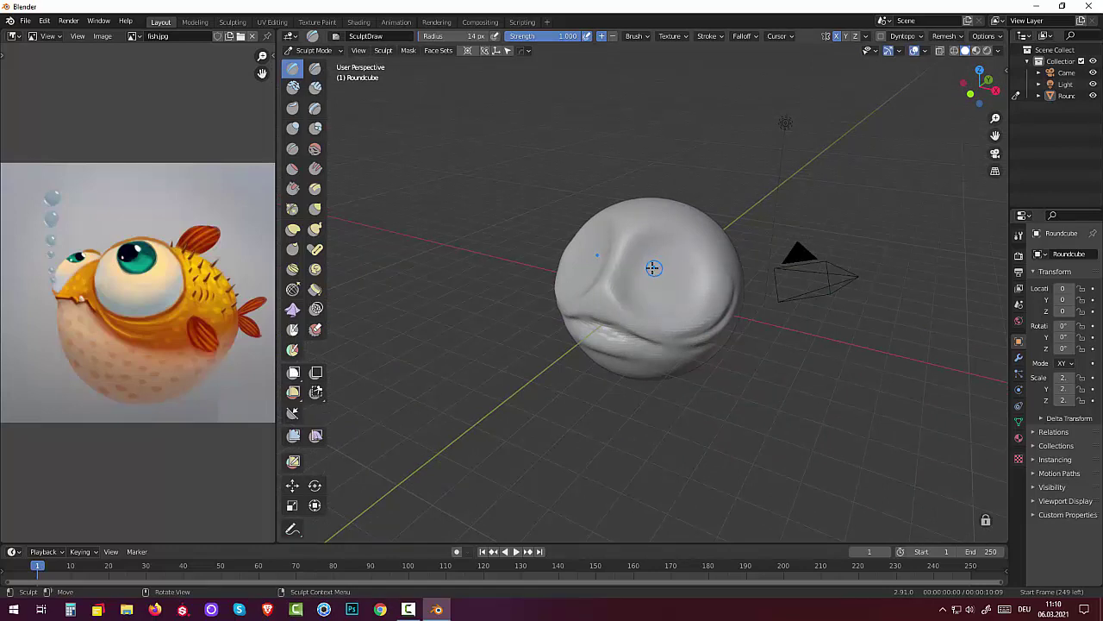
{"action": "middle_click_drag", "start_coordinate": [653, 268], "coordinate": [647, 257]}
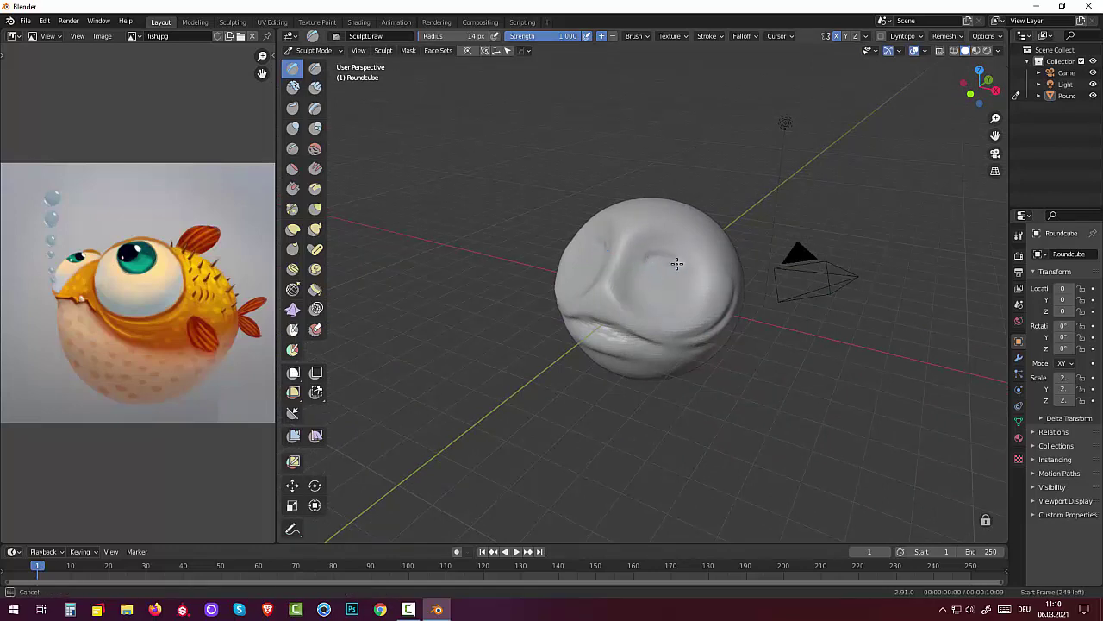
{"action": "mouse_move", "coordinate": [697, 290]}
{"action": "left_mouse_down"}
{"action": "mouse_move", "coordinate": [687, 308]}
{"action": "mouse_move", "coordinate": [636, 280]}
{"action": "mouse_move", "coordinate": [645, 260]}
{"action": "mouse_move", "coordinate": [712, 276]}
{"action": "left_mouse_up"}
{"action": "key", "text": "ctrl"}
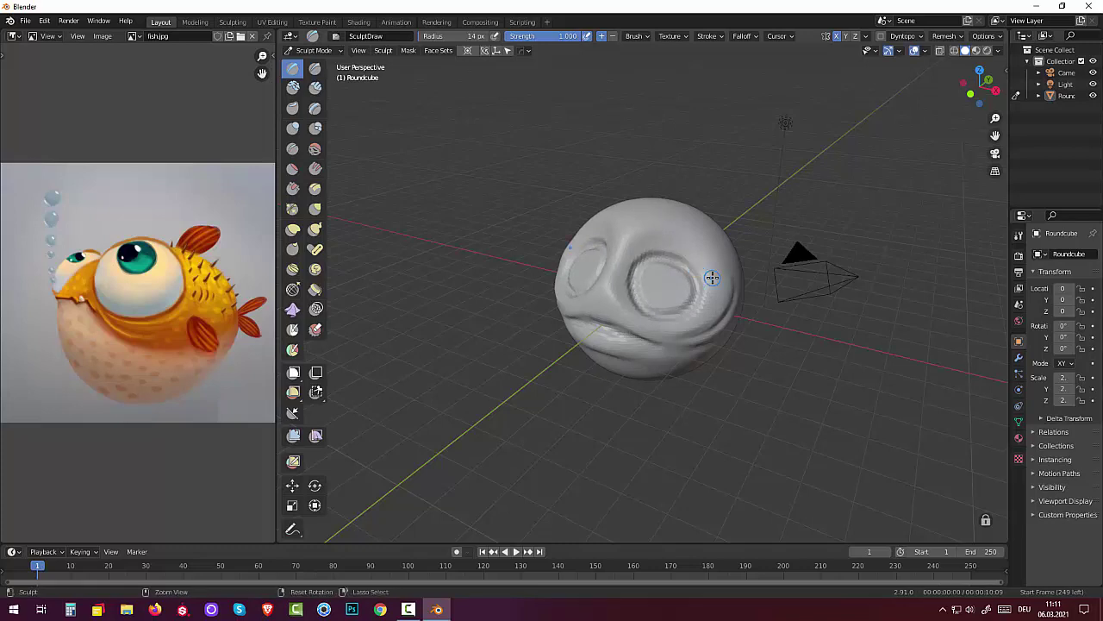
{"action": "key", "text": "ctrl+z"}
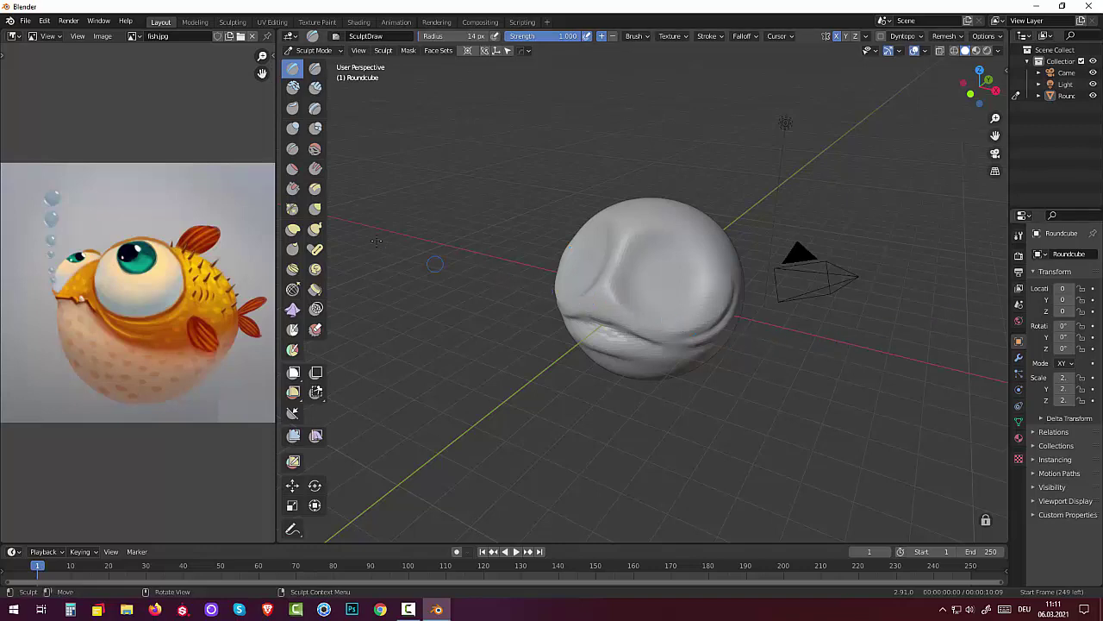
Smooth the mouth crease again with the Smooth brush.
{"action": "left_click", "coordinate": [315, 148]}
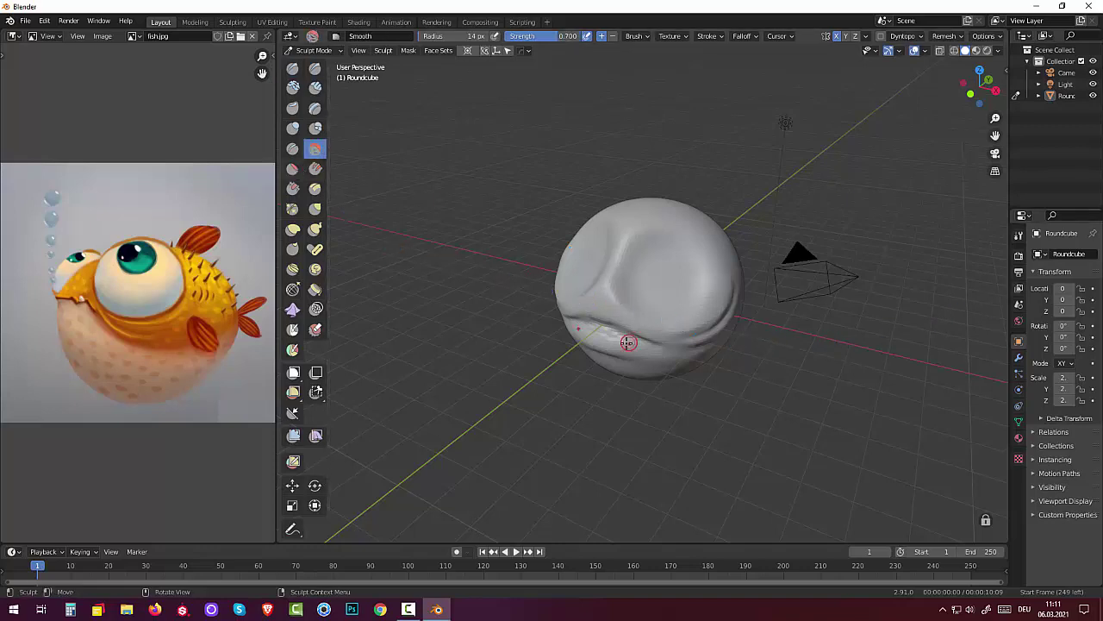
{"action": "mouse_move", "coordinate": [588, 322]}
{"action": "left_mouse_down"}
{"action": "mouse_move", "coordinate": [604, 325]}
{"action": "mouse_move", "coordinate": [582, 335]}
{"action": "left_mouse_up"}
{"action": "mouse_move", "coordinate": [556, 182]}
{"action": "middle_mouse_down"}
{"action": "mouse_move", "coordinate": [639, 238]}
{"action": "mouse_move", "coordinate": [582, 250]}
{"action": "middle_mouse_up"}
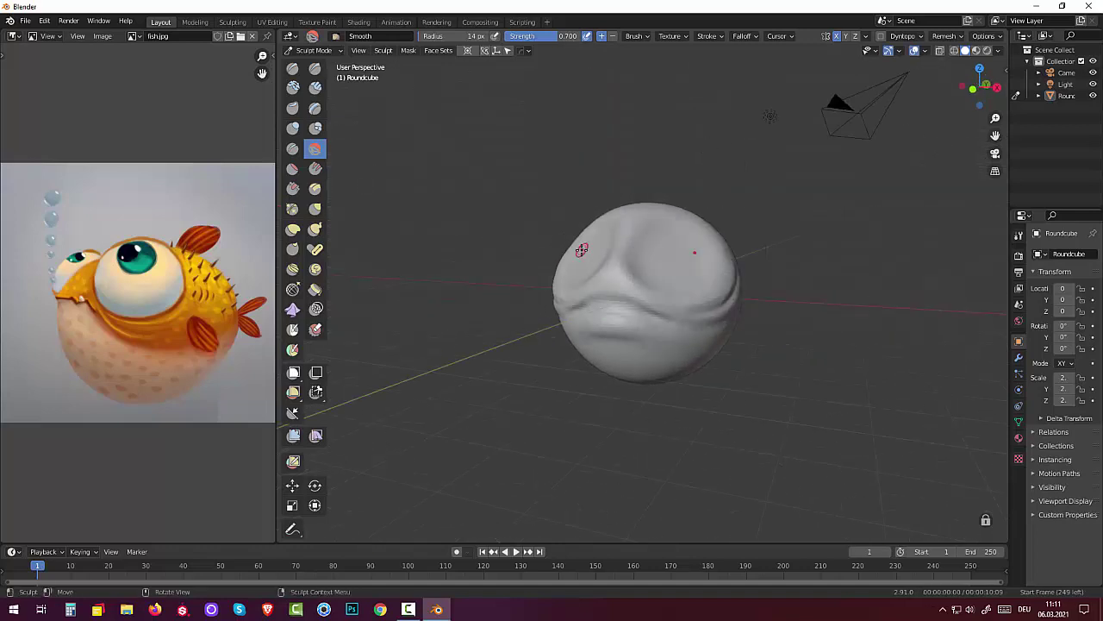
Pull a couple of test spikes with the Snake Hook brush, then undo them.
{"action": "left_click", "coordinate": [315, 229]}
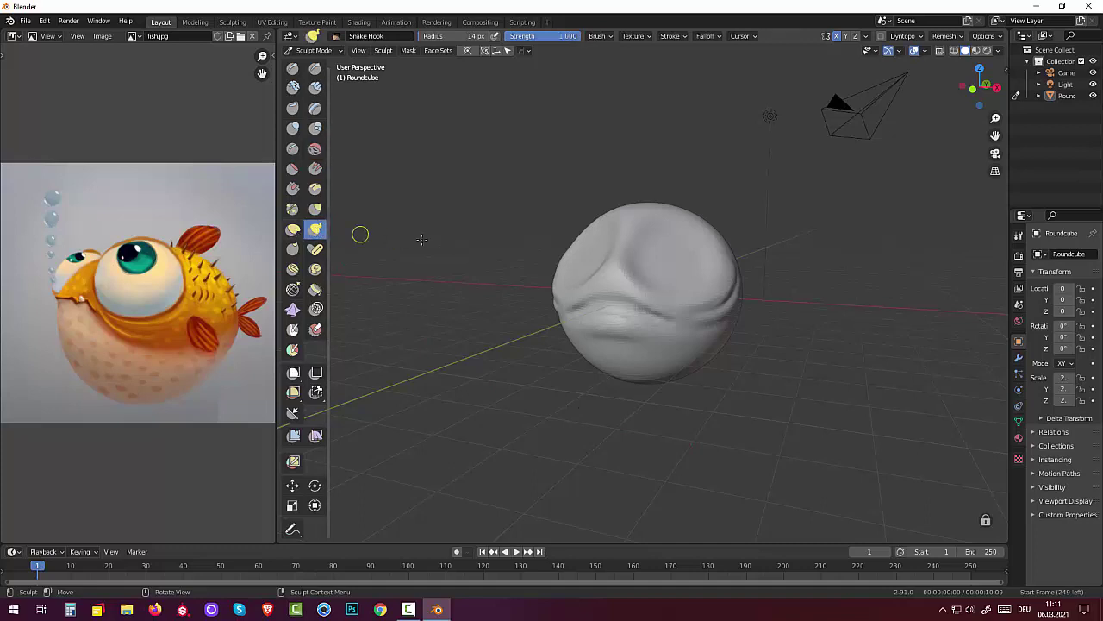
{"action": "middle_click_drag", "start_coordinate": [800, 405], "coordinate": [882, 183]}
{"action": "left_click_drag", "start_coordinate": [714, 247], "coordinate": [716, 255]}
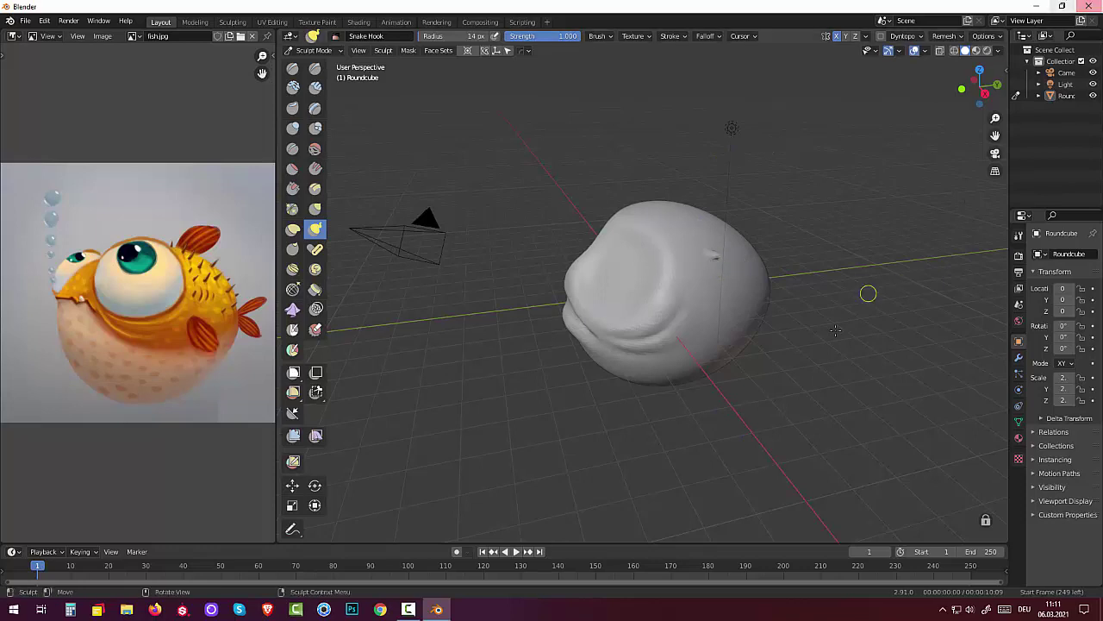
{"action": "middle_click_drag", "start_coordinate": [868, 294], "coordinate": [668, 340]}
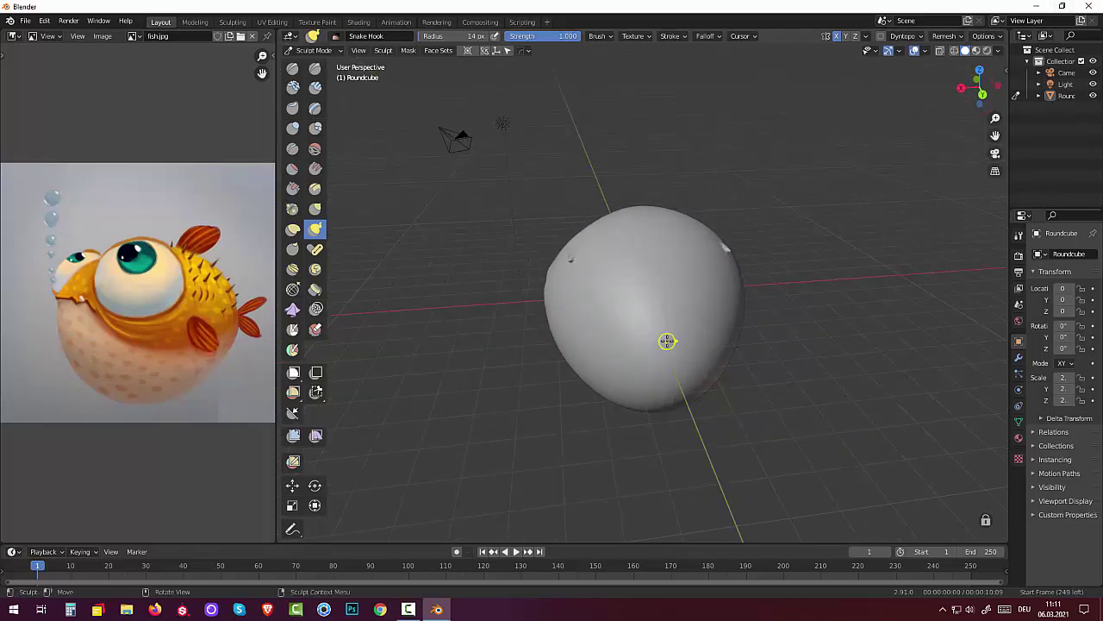
{"action": "key", "text": "ctrl+z"}
{"action": "key", "text": "ctrl+z"}
{"action": "key", "text": "ctrl+shift+z"}
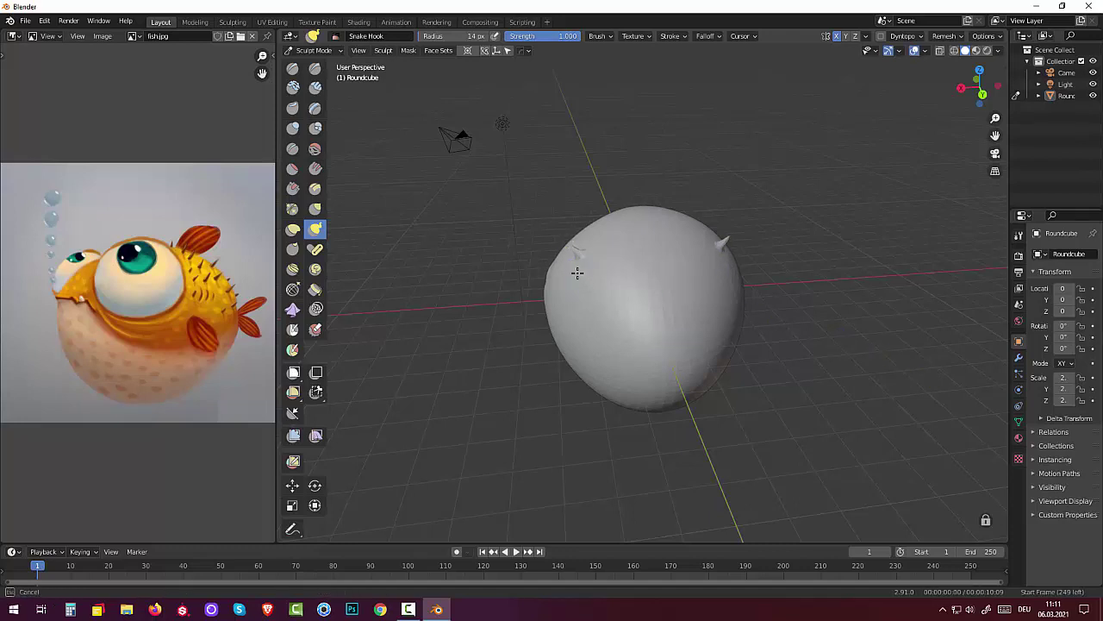
{"action": "mouse_move", "coordinate": [568, 268]}
{"action": "left_mouse_down"}
{"action": "mouse_move", "coordinate": [597, 290]}
{"action": "mouse_move", "coordinate": [557, 285]}
{"action": "left_mouse_up"}
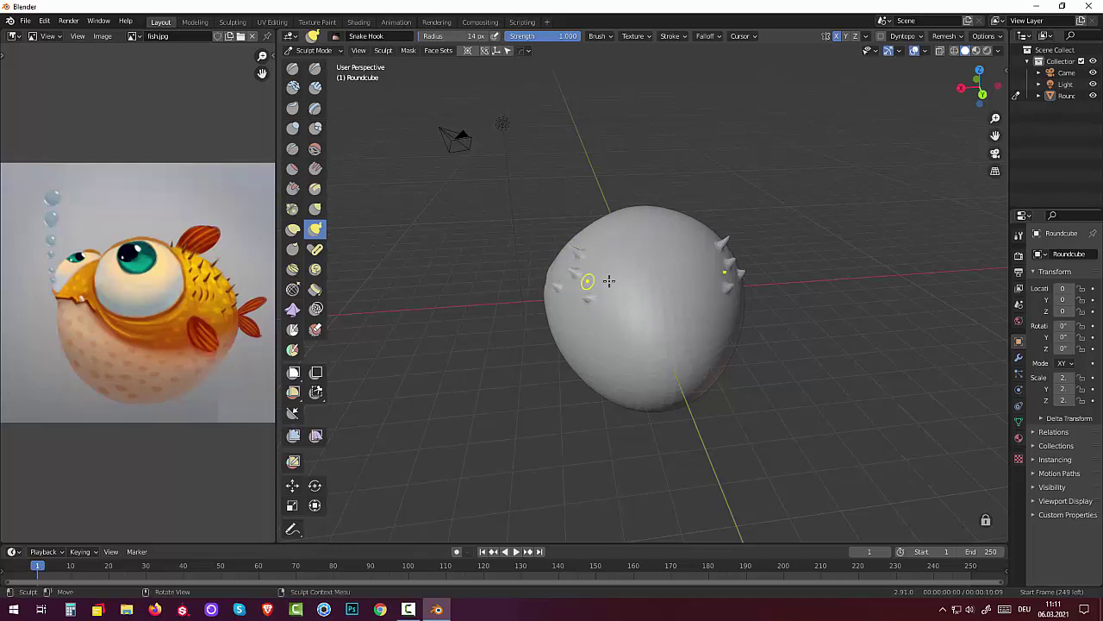
{"action": "mouse_move", "coordinate": [704, 493]}
{"action": "middle_mouse_down"}
{"action": "mouse_move", "coordinate": [894, 488]}
{"action": "mouse_move", "coordinate": [904, 97]}
{"action": "middle_mouse_up"}
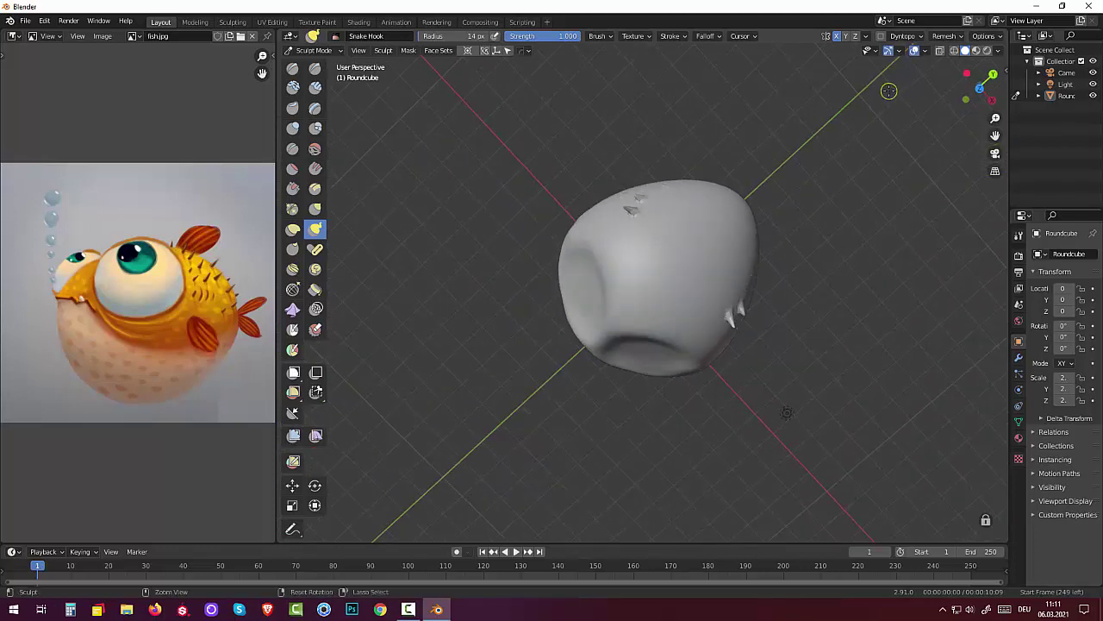
{"action": "key", "text": "ctrl+z"}
{"action": "key", "text": "ctrl+z"}
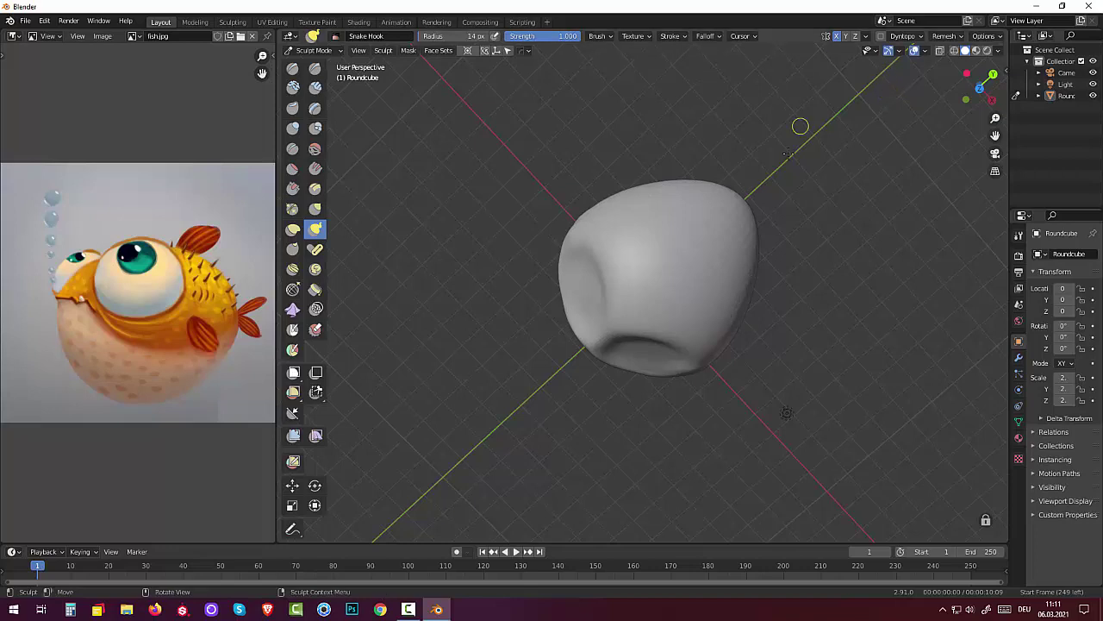
{"action": "middle_click_drag", "start_coordinate": [787, 154], "coordinate": [779, 72]}
{"action": "middle_click_drag", "start_coordinate": [782, 49], "coordinate": [696, 257]}
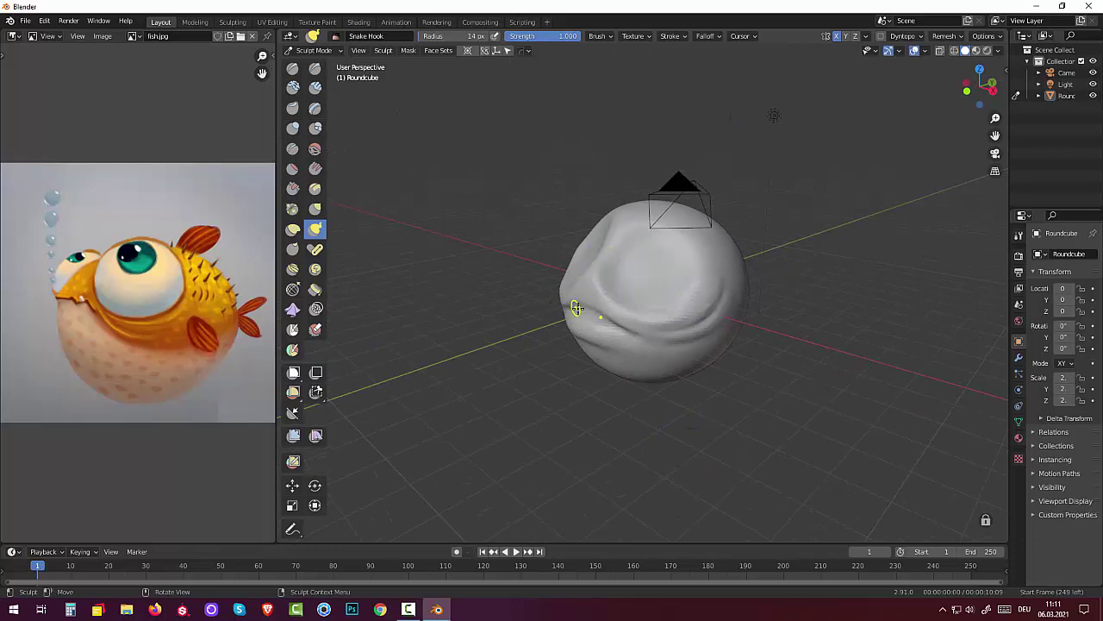
Deepen the crease between the lips with the Draw brush.
{"action": "left_click", "coordinate": [293, 69]}
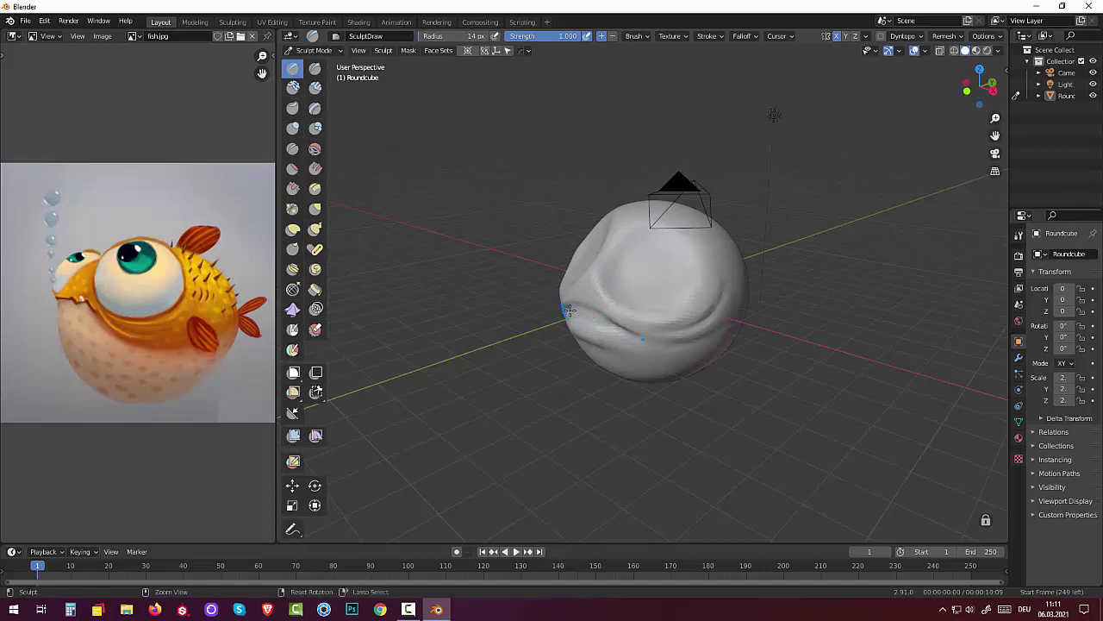
{"action": "left_click_drag", "start_coordinate": [572, 309], "coordinate": [587, 313]}
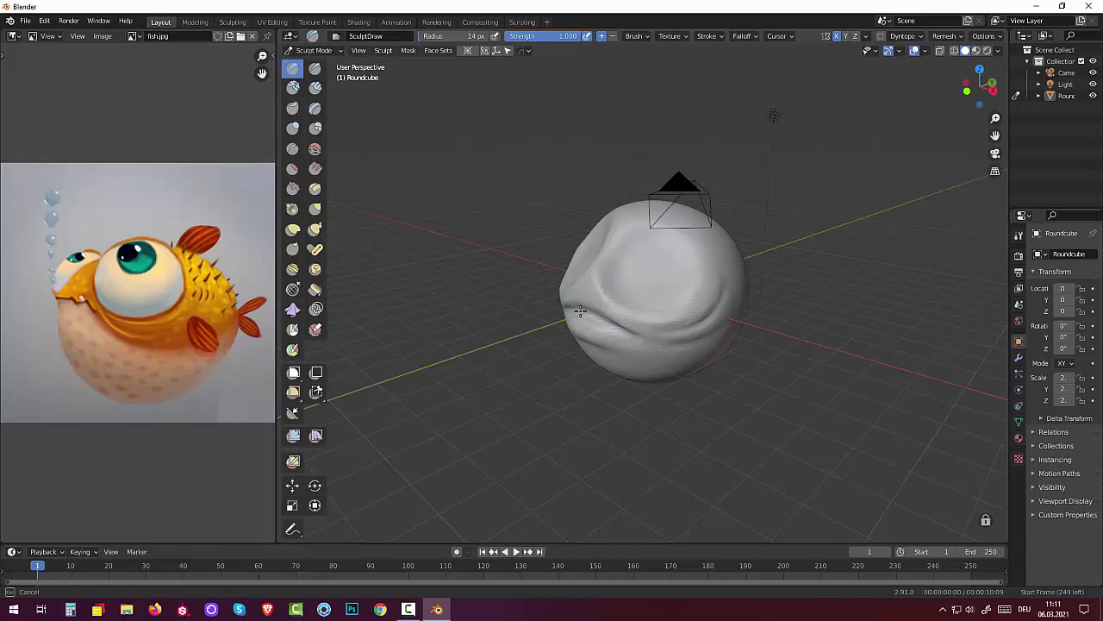
{"action": "left_click_drag", "start_coordinate": [577, 310], "coordinate": [655, 339]}
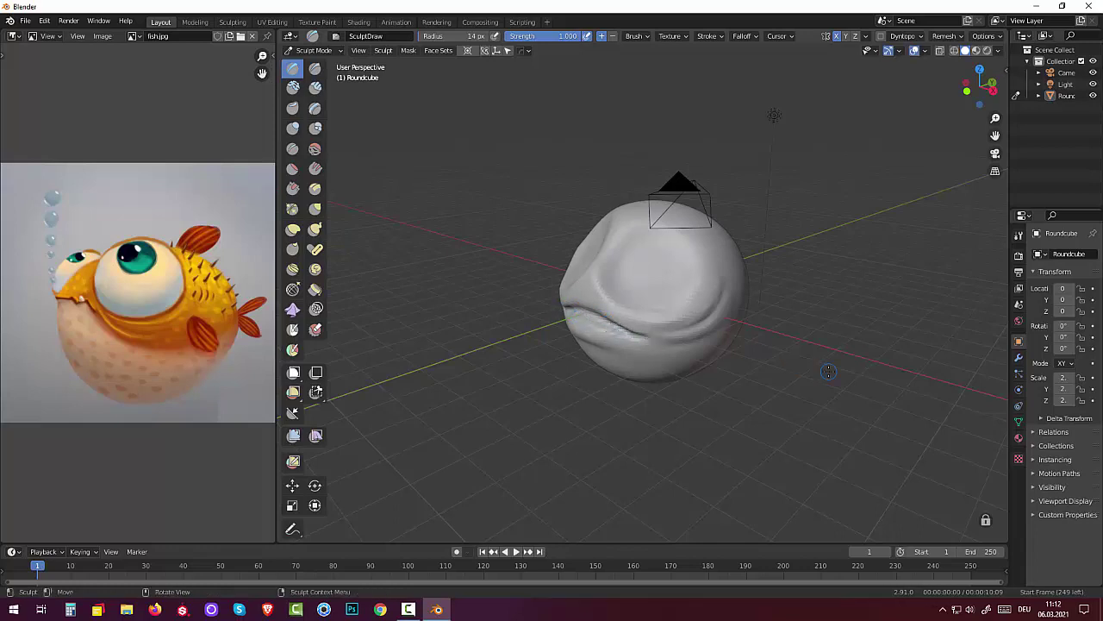
{"action": "mouse_move", "coordinate": [871, 271]}
{"action": "middle_mouse_down"}
{"action": "mouse_move", "coordinate": [924, 264]}
{"action": "mouse_move", "coordinate": [917, 272]}
{"action": "middle_mouse_up"}
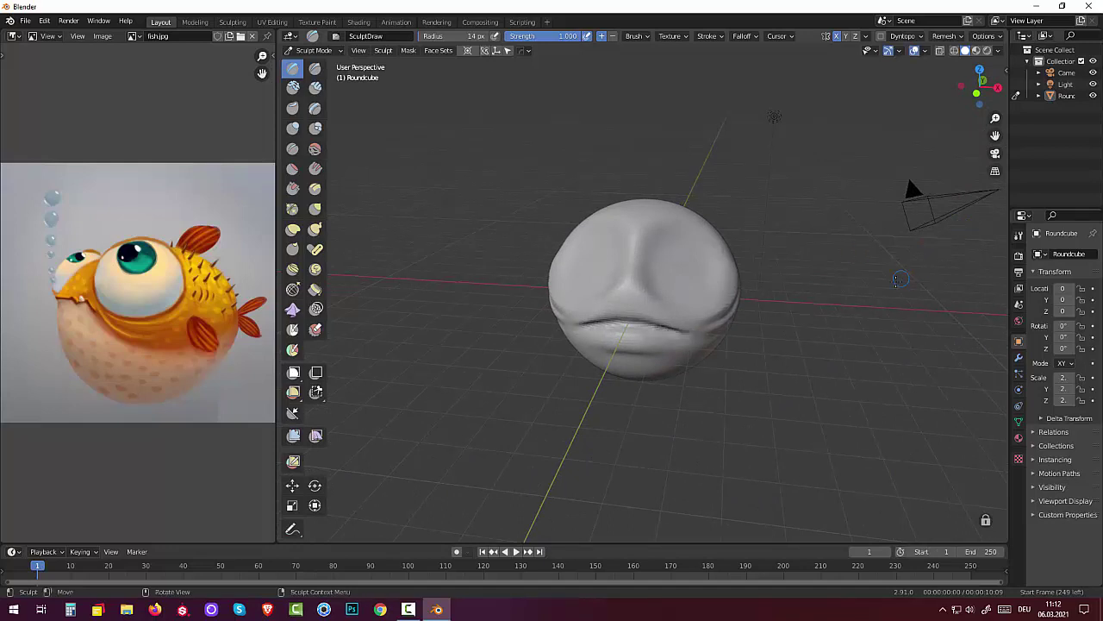
{"action": "mouse_move", "coordinate": [901, 279]}
{"action": "middle_mouse_down"}
{"action": "mouse_move", "coordinate": [816, 287]}
{"action": "mouse_move", "coordinate": [785, 263]}
{"action": "middle_mouse_up"}
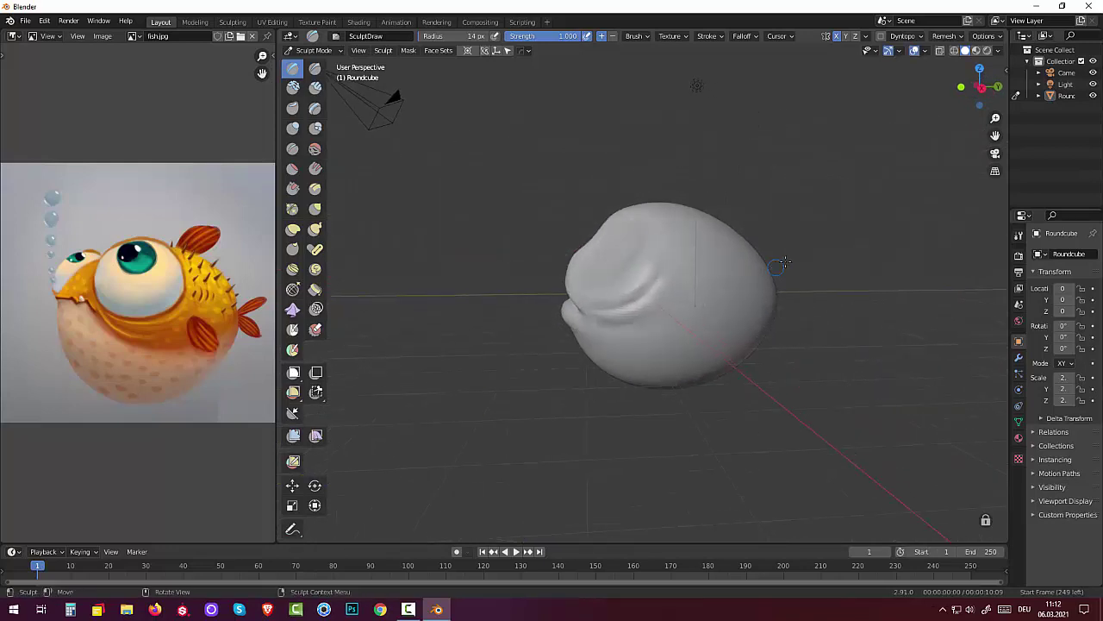
Select the Elastic Deform brush at 14 px and strength 0.500.
{"action": "left_click", "coordinate": [293, 228]}
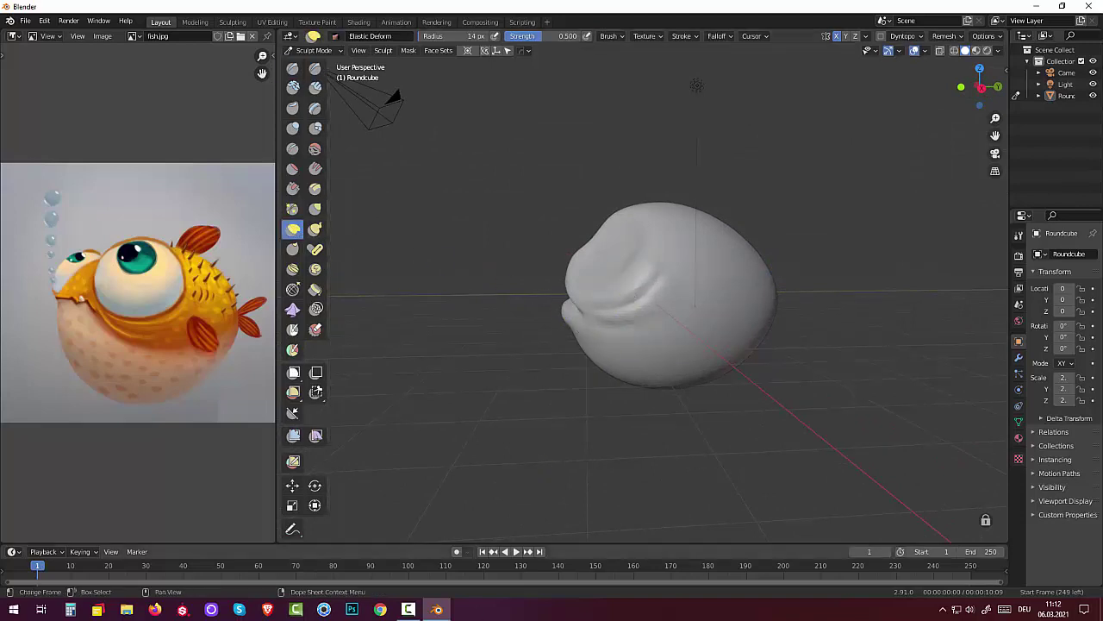
{"action": "left_click", "coordinate": [408, 609]}
{"action": "left_click", "coordinate": [408, 610]}
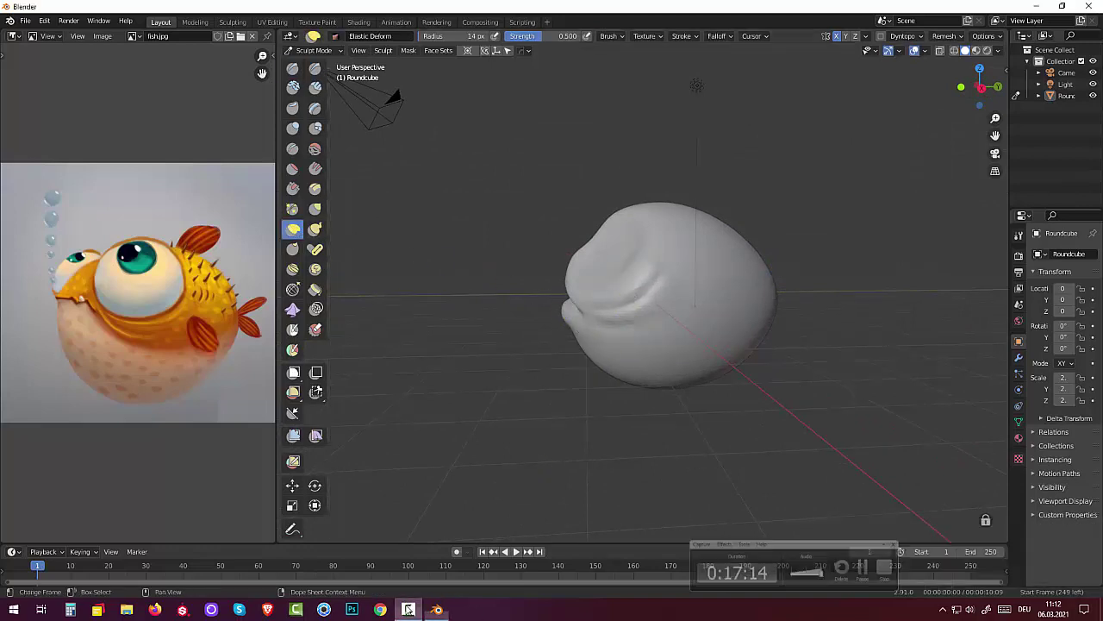
{"action": "mouse_move", "coordinate": [624, 408]}
{"action": "middle_mouse_down"}
{"action": "mouse_move", "coordinate": [588, 410]}
{"action": "mouse_move", "coordinate": [624, 419]}
{"action": "middle_mouse_up"}
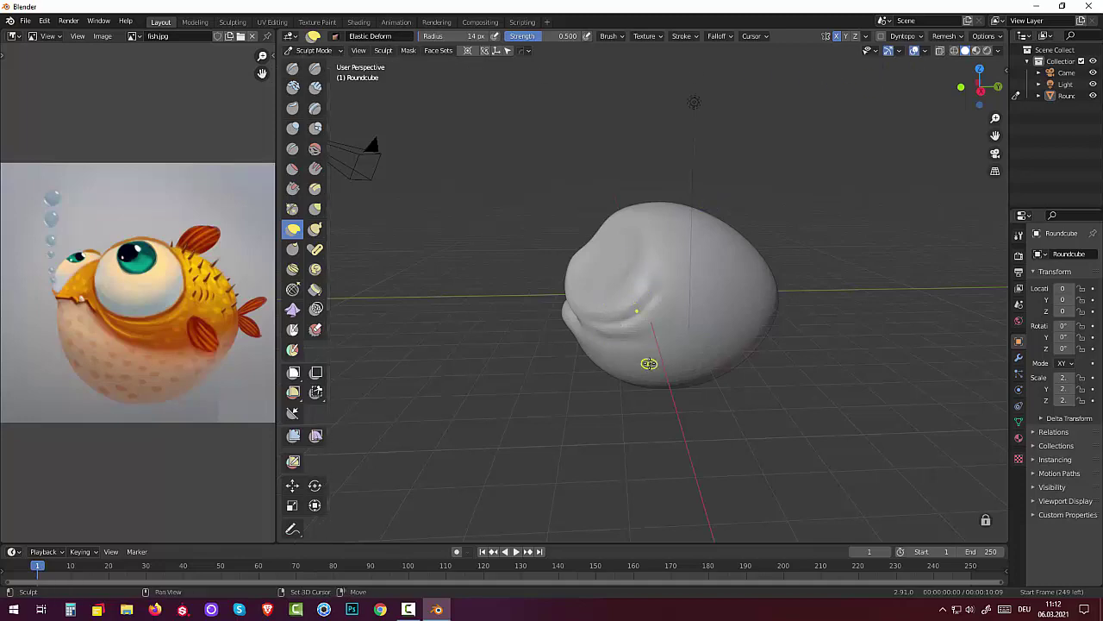
Remesh the fish body at 0.01048 m voxel size for a denser, even surface.
{"action": "key", "text": "r"}
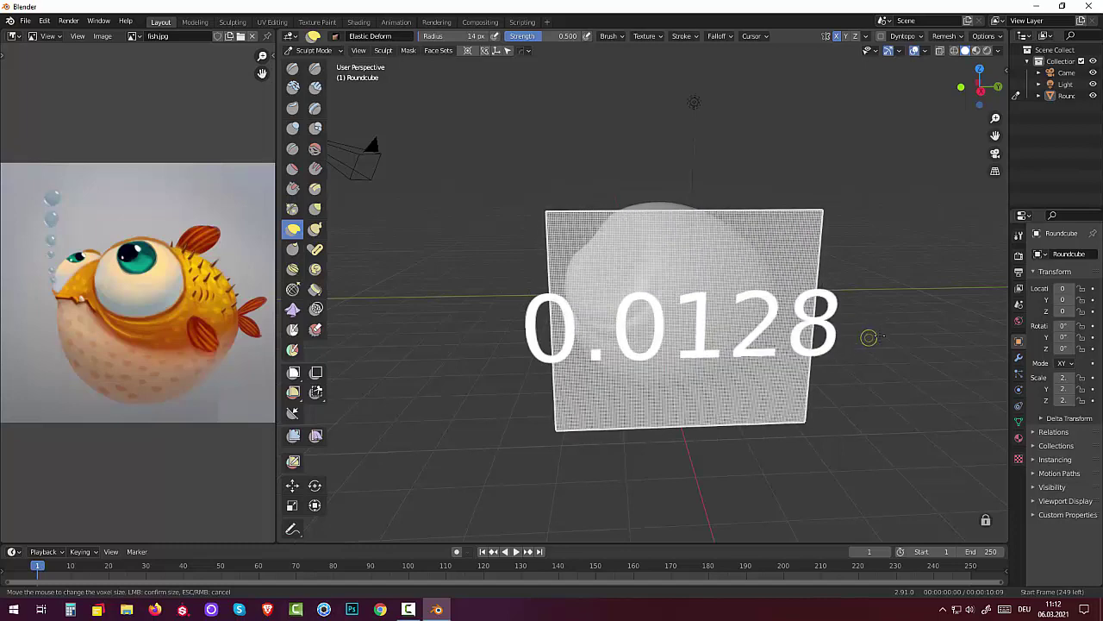
{"action": "left_click", "coordinate": [899, 329]}
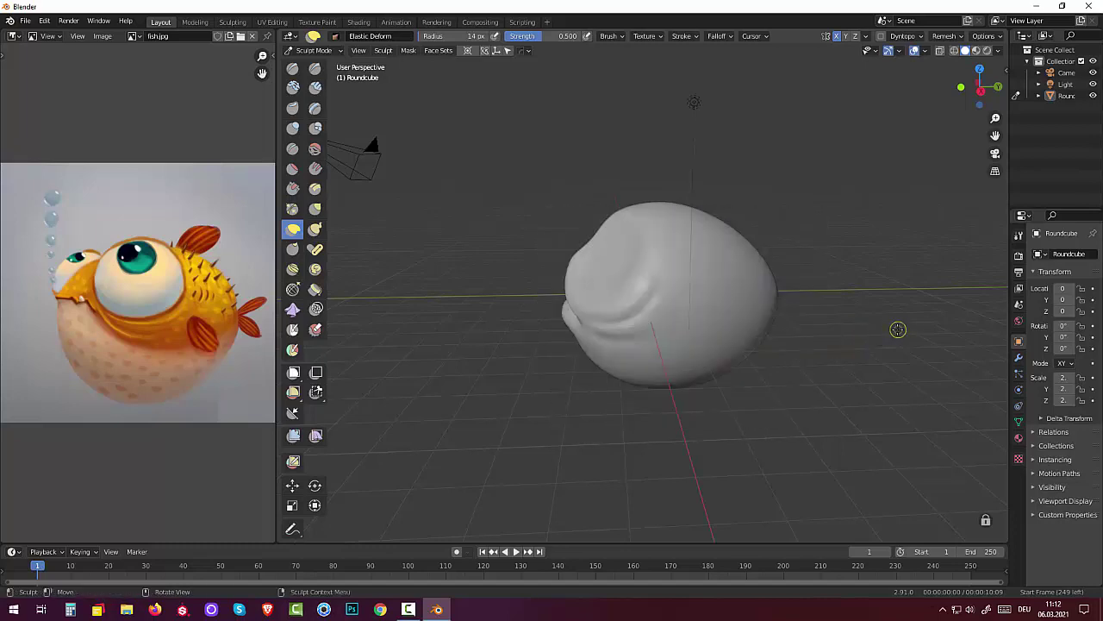
{"action": "left_click", "coordinate": [945, 38]}
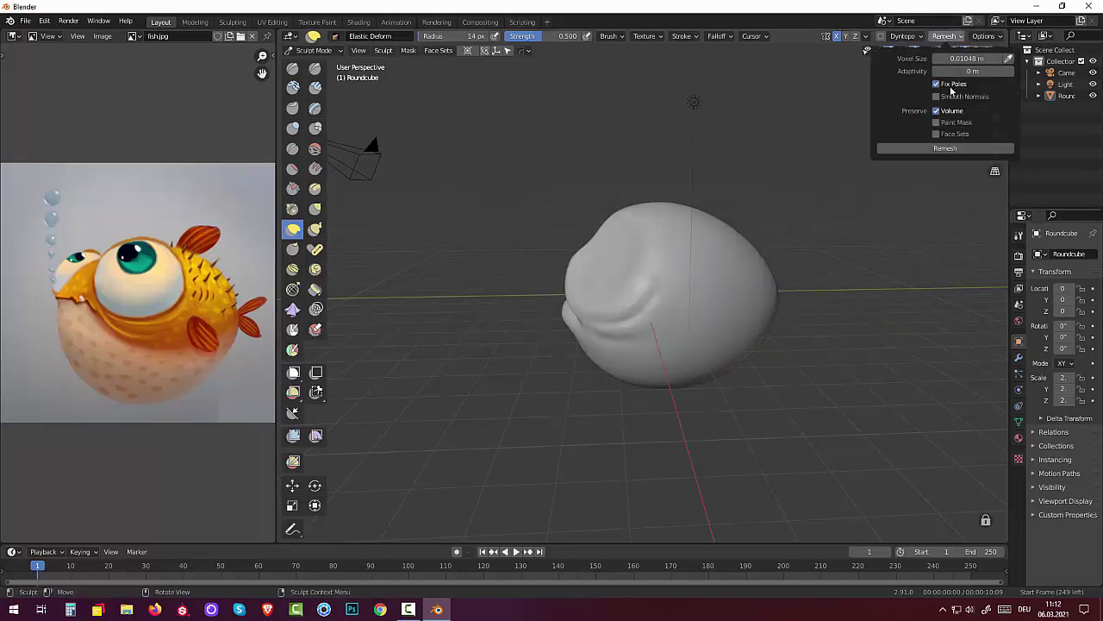
{"action": "left_click", "coordinate": [945, 145]}
{"action": "mouse_move", "coordinate": [820, 340]}
{"action": "middle_mouse_down"}
{"action": "mouse_move", "coordinate": [880, 355]}
{"action": "mouse_move", "coordinate": [882, 301]}
{"action": "middle_mouse_up"}
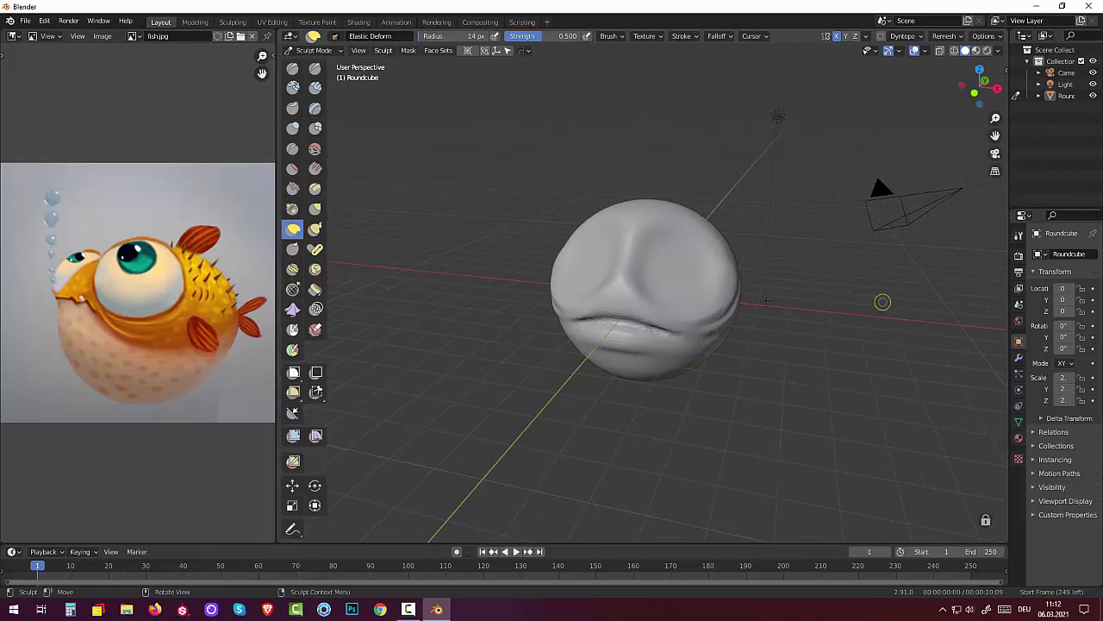
Soften the remeshed lower lip with Smooth brush strokes at strength 0.700.
{"action": "left_click", "coordinate": [315, 150]}
{"action": "mouse_move", "coordinate": [603, 320]}
{"action": "left_mouse_down"}
{"action": "mouse_move", "coordinate": [655, 331]}
{"action": "mouse_move", "coordinate": [567, 328]}
{"action": "left_mouse_up"}
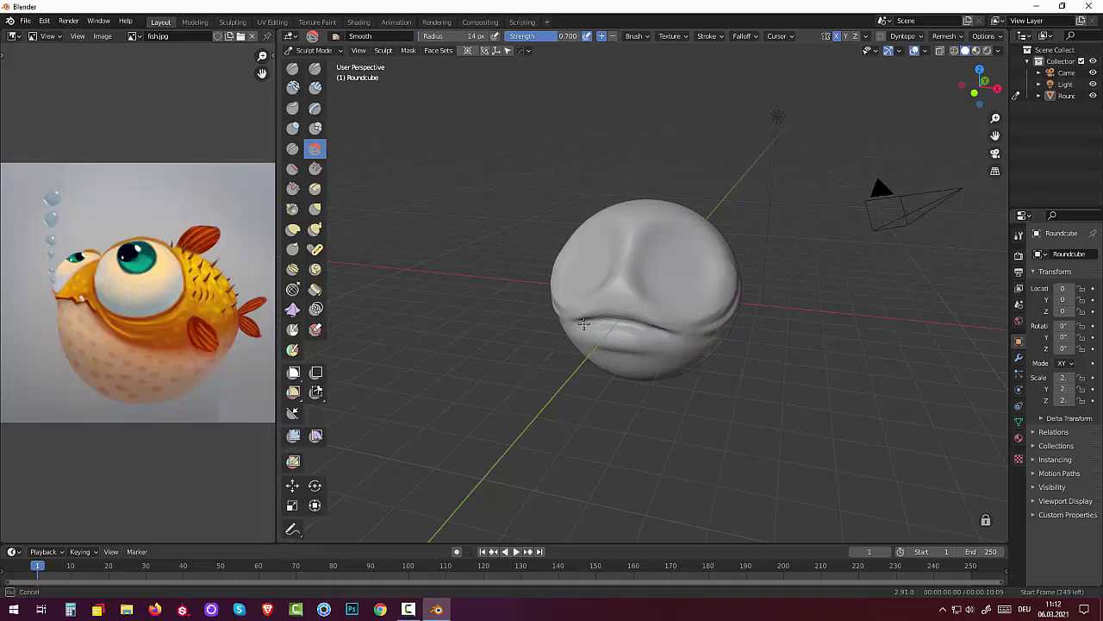
{"action": "mouse_move", "coordinate": [690, 342]}
{"action": "left_mouse_down"}
{"action": "mouse_move", "coordinate": [572, 327]}
{"action": "mouse_move", "coordinate": [611, 326]}
{"action": "left_mouse_up"}
{"action": "mouse_move", "coordinate": [771, 181]}
{"action": "middle_mouse_down"}
{"action": "mouse_move", "coordinate": [644, 280]}
{"action": "mouse_move", "coordinate": [741, 310]}
{"action": "middle_mouse_up"}
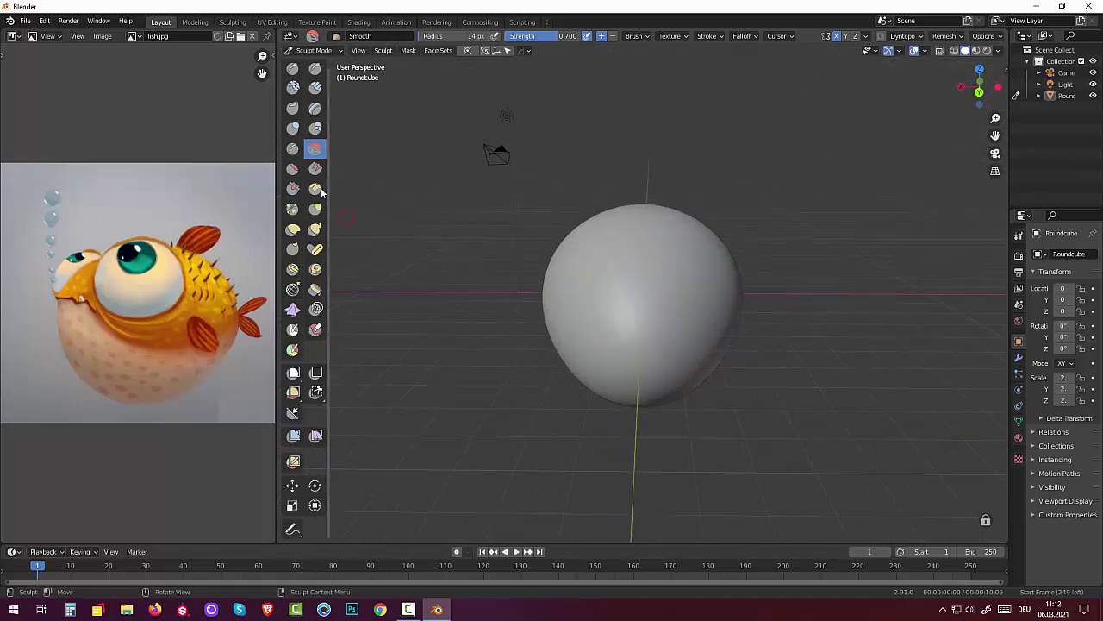
{"action": "left_click", "coordinate": [315, 229]}
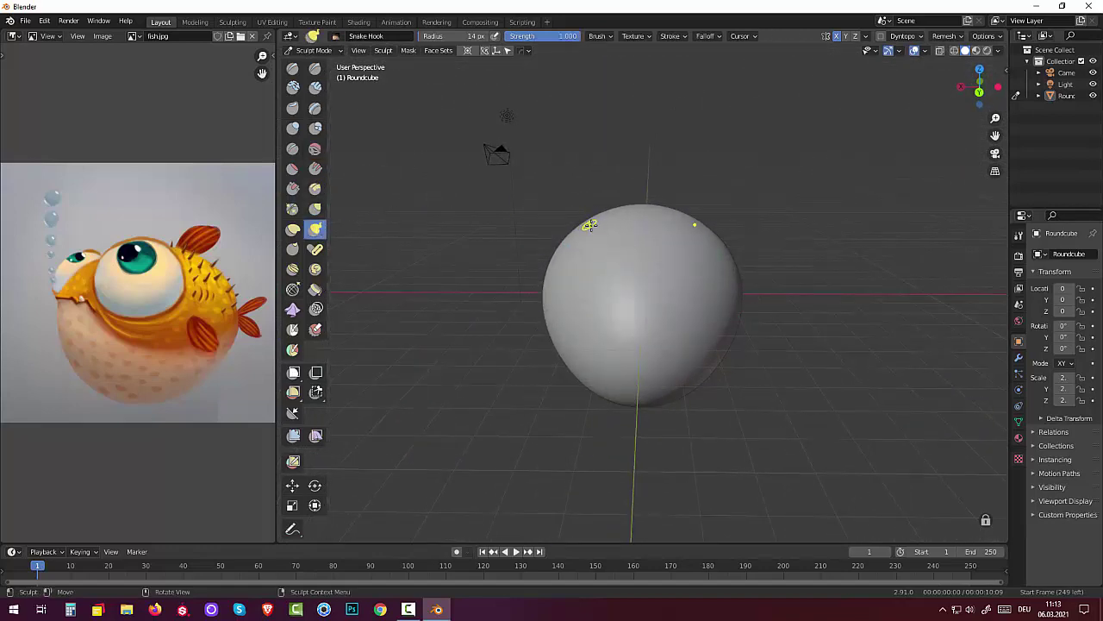
{"action": "left_click_drag", "start_coordinate": [588, 226], "coordinate": [580, 217]}
{"action": "scroll", "coordinate": [660, 212], "scroll_direction": "down", "scroll_amount": 2}
{"action": "mouse_move", "coordinate": [661, 212]}
{"action": "middle_mouse_down"}
{"action": "mouse_move", "coordinate": [799, 278]}
{"action": "mouse_move", "coordinate": [674, 270]}
{"action": "mouse_move", "coordinate": [966, 276]}
{"action": "middle_mouse_up"}
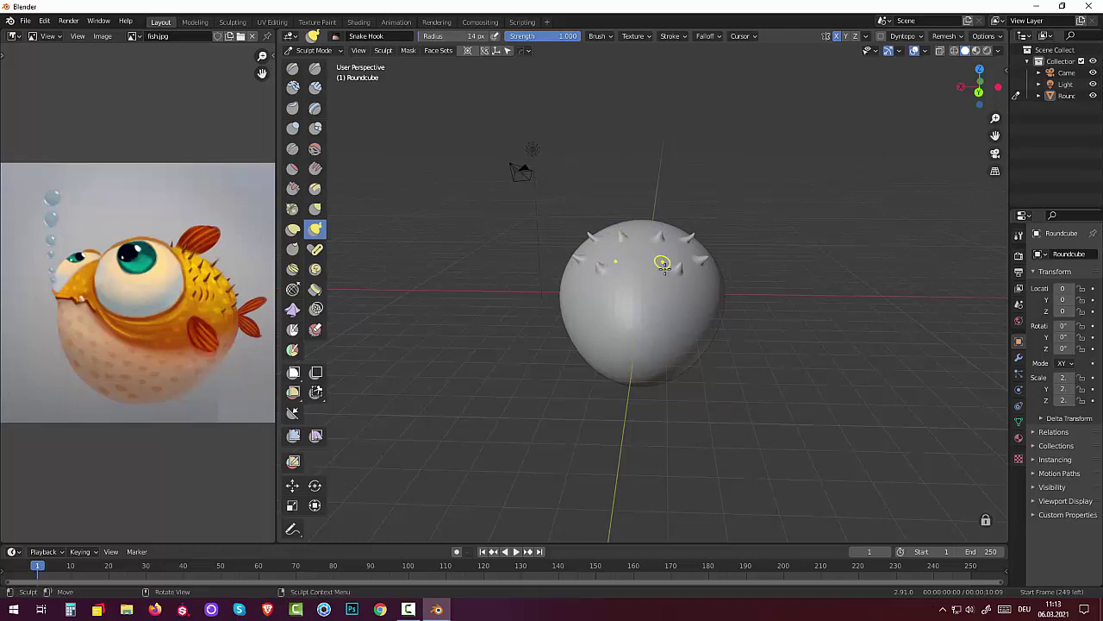
{"action": "left_click_drag", "start_coordinate": [686, 300], "coordinate": [687, 292]}
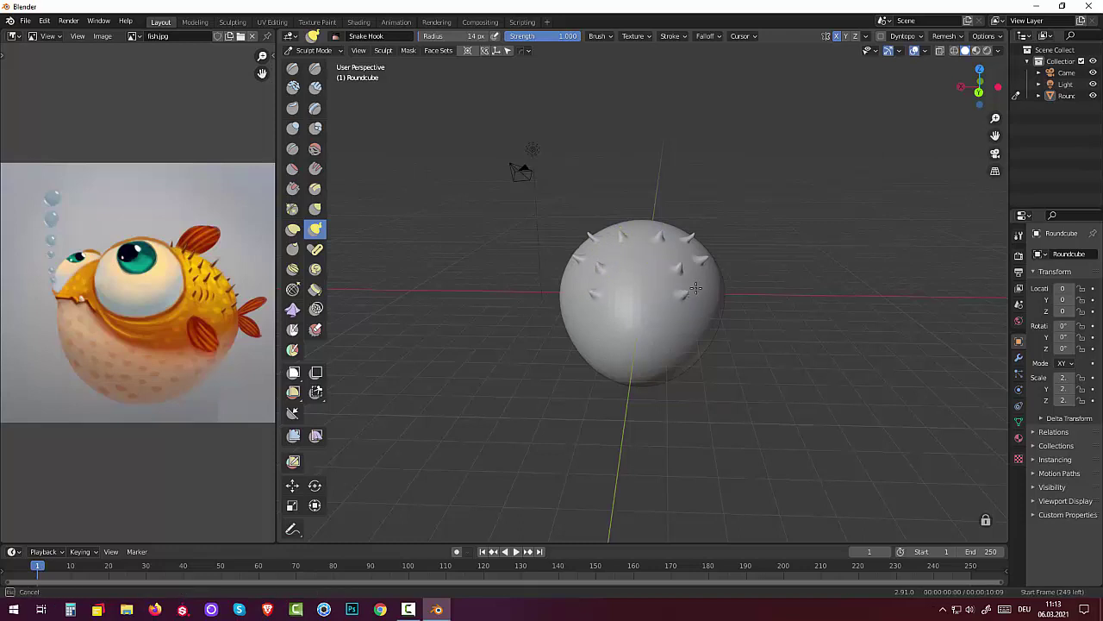
{"action": "mouse_move", "coordinate": [763, 261]}
{"action": "middle_mouse_down"}
{"action": "mouse_move", "coordinate": [862, 258]}
{"action": "mouse_move", "coordinate": [850, 260]}
{"action": "middle_mouse_up"}
{"action": "key", "text": "ctrl"}
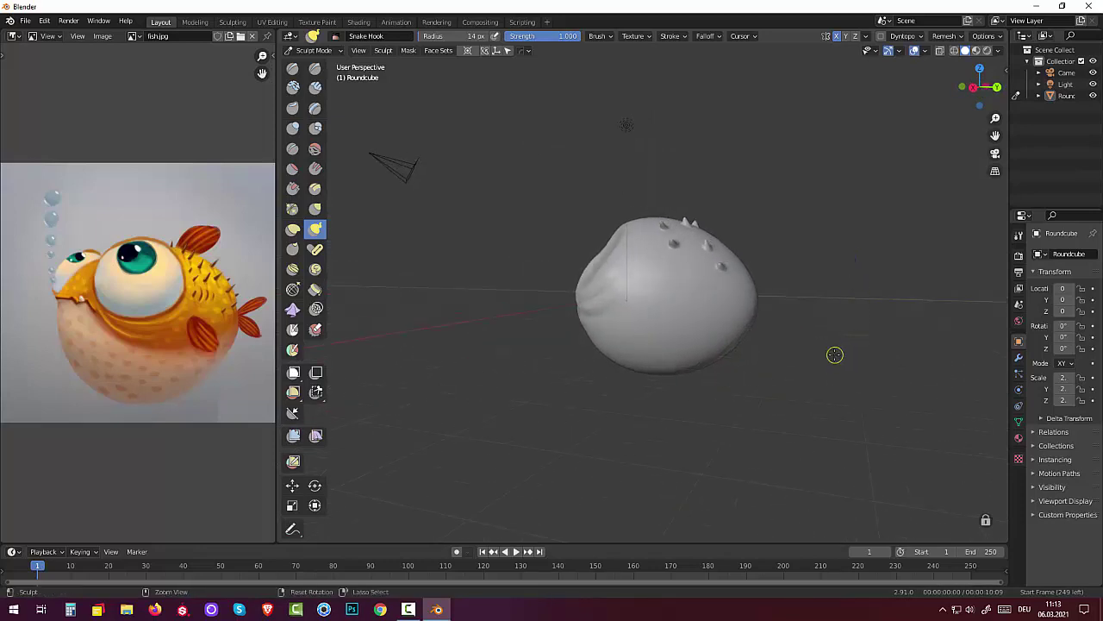
{"action": "key", "text": "ctrl"}
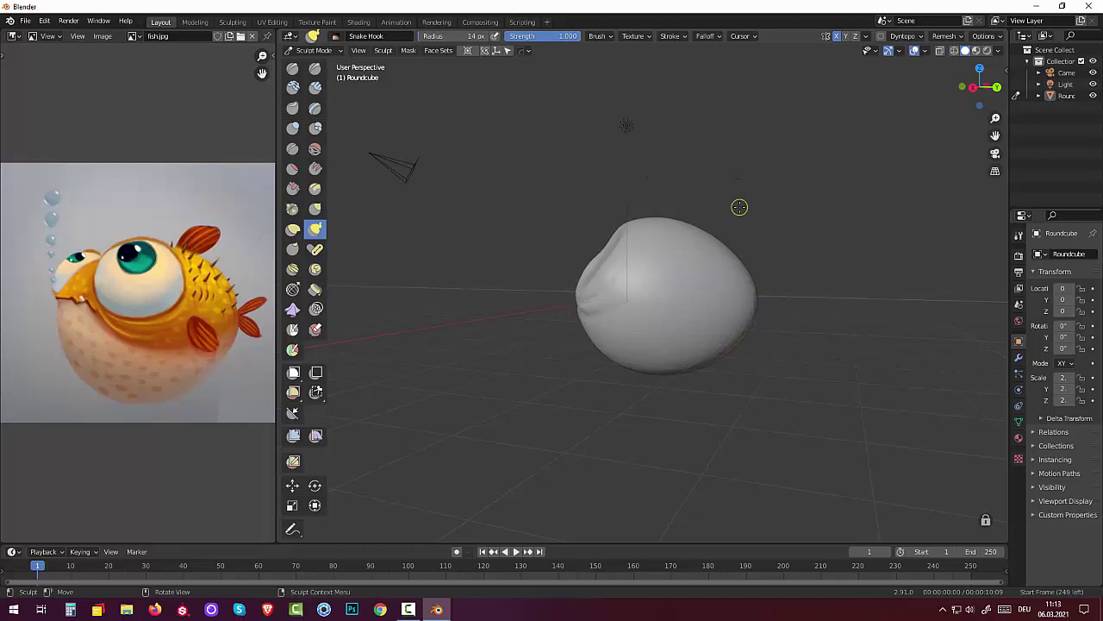
From the Right view, pull several spikes out of the body's top and shoulder.
{"action": "key", "text": "KP_3"}
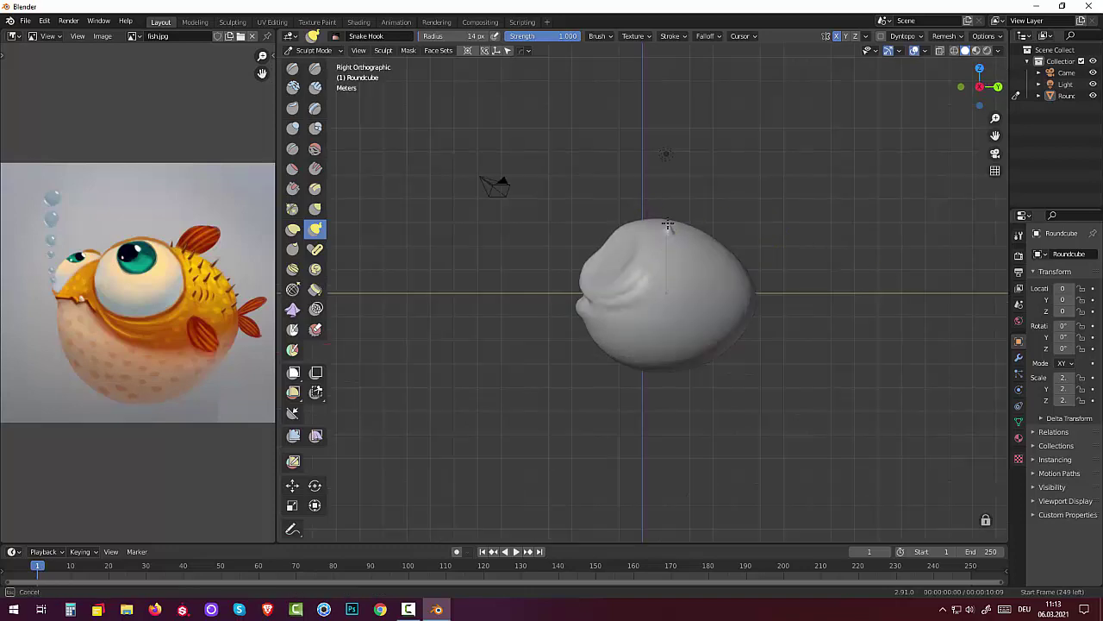
{"action": "left_click_drag", "start_coordinate": [670, 221], "coordinate": [723, 241]}
{"action": "left_click", "coordinate": [692, 230]}
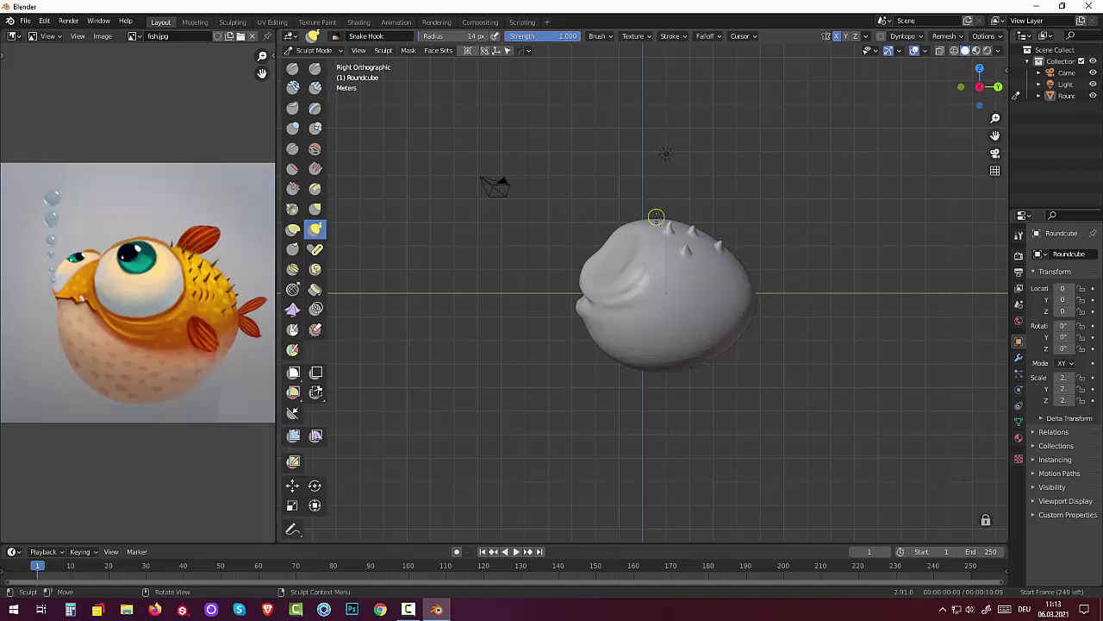
{"action": "left_click_drag", "start_coordinate": [656, 217], "coordinate": [709, 227]}
{"action": "left_click_drag", "start_coordinate": [746, 260], "coordinate": [712, 252]}
{"action": "mouse_move", "coordinate": [883, 214]}
{"action": "middle_mouse_down"}
{"action": "mouse_move", "coordinate": [987, 354]}
{"action": "mouse_move", "coordinate": [998, 344]}
{"action": "middle_mouse_up"}
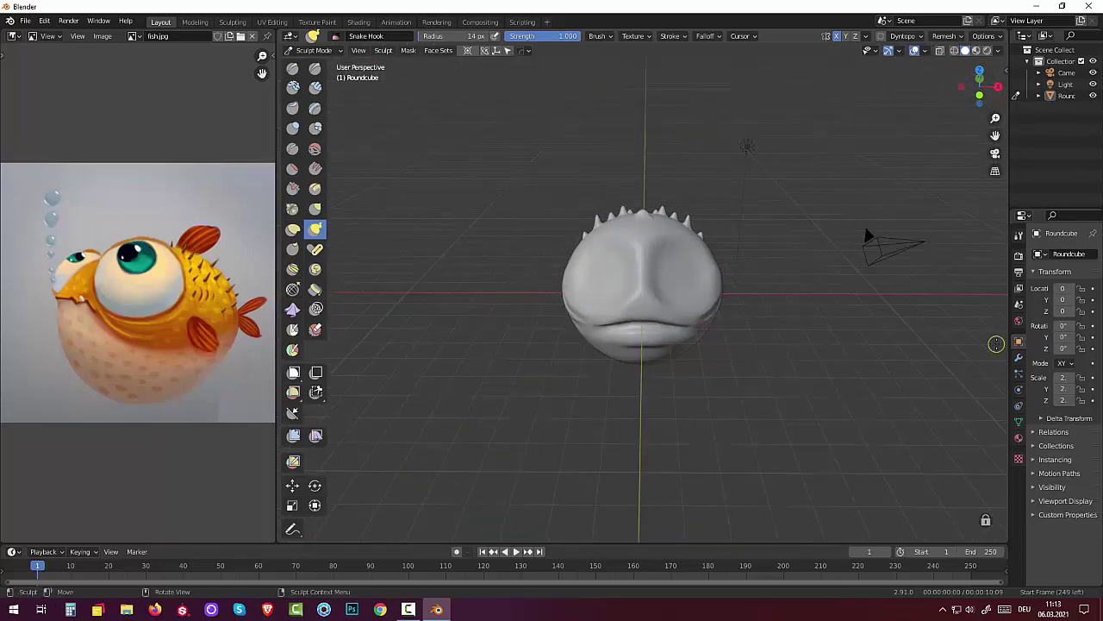
From the Back view, pull mirrored spikes along the left and right edges.
{"action": "key", "text": "KP_1"}
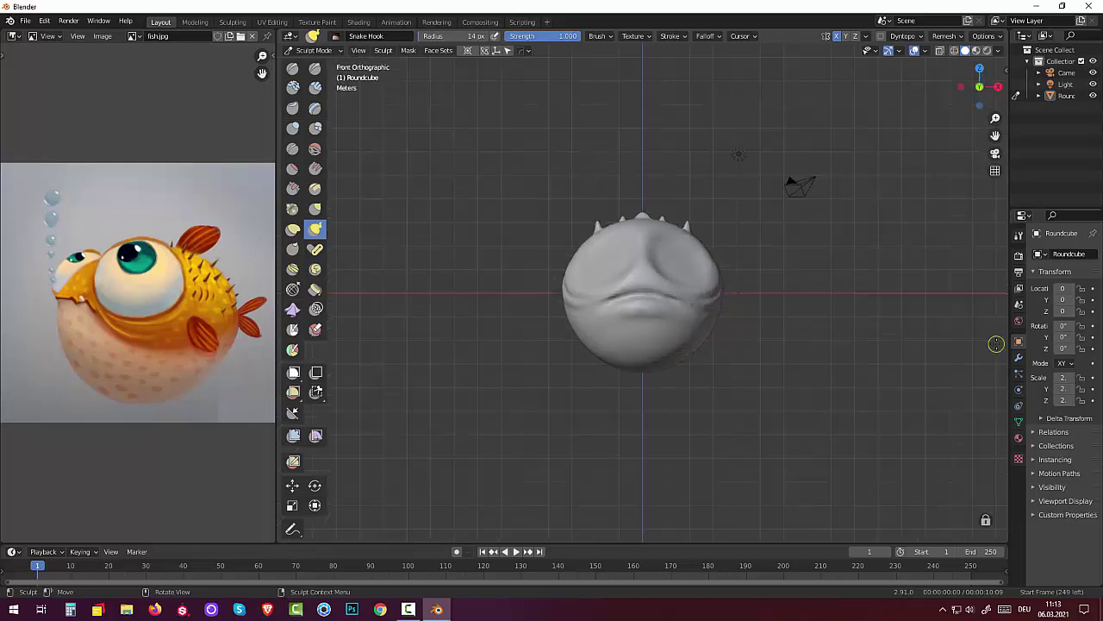
{"action": "key", "text": "ctrl+KP_1"}
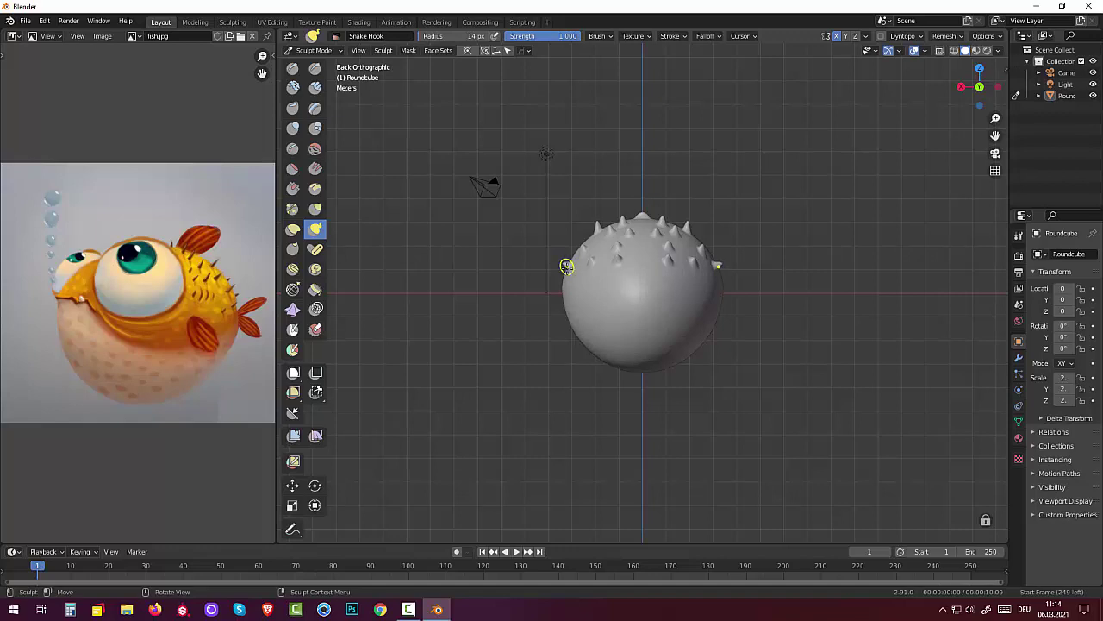
{"action": "mouse_move", "coordinate": [566, 264]}
{"action": "left_mouse_down"}
{"action": "mouse_move", "coordinate": [583, 278]}
{"action": "mouse_move", "coordinate": [606, 276]}
{"action": "mouse_move", "coordinate": [647, 240]}
{"action": "mouse_move", "coordinate": [758, 289]}
{"action": "left_mouse_up"}
{"action": "left_click_drag", "start_coordinate": [717, 291], "coordinate": [734, 294]}
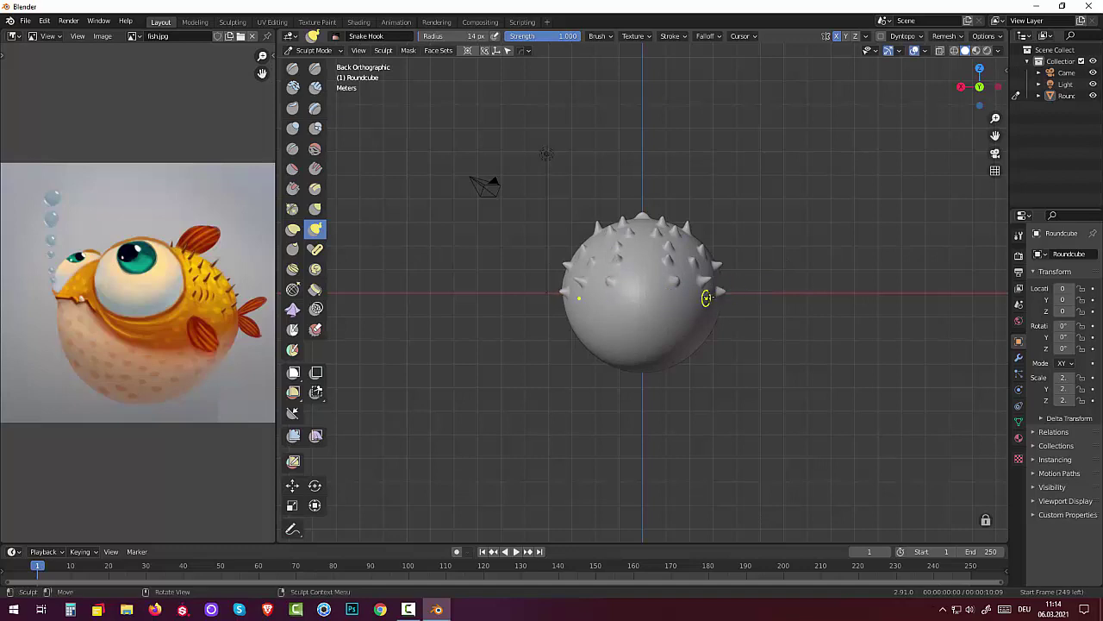
{"action": "mouse_move", "coordinate": [670, 286]}
{"action": "middle_mouse_down"}
{"action": "mouse_move", "coordinate": [735, 356]}
{"action": "mouse_move", "coordinate": [778, 362]}
{"action": "mouse_move", "coordinate": [739, 343]}
{"action": "middle_mouse_up"}
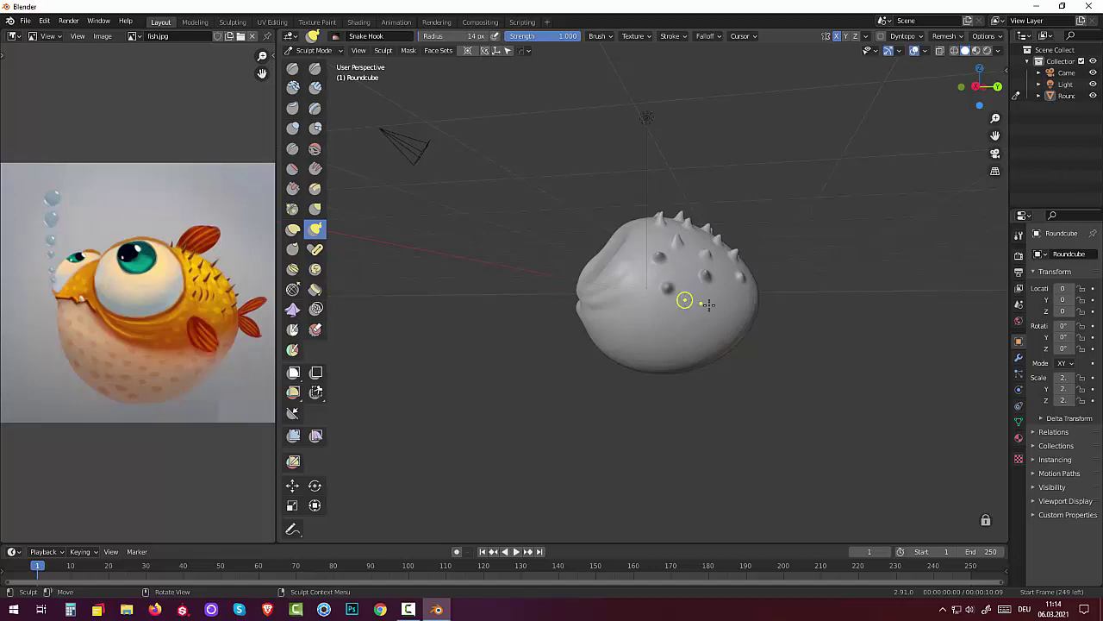
{"action": "middle_click_drag", "start_coordinate": [685, 300], "coordinate": [731, 317]}
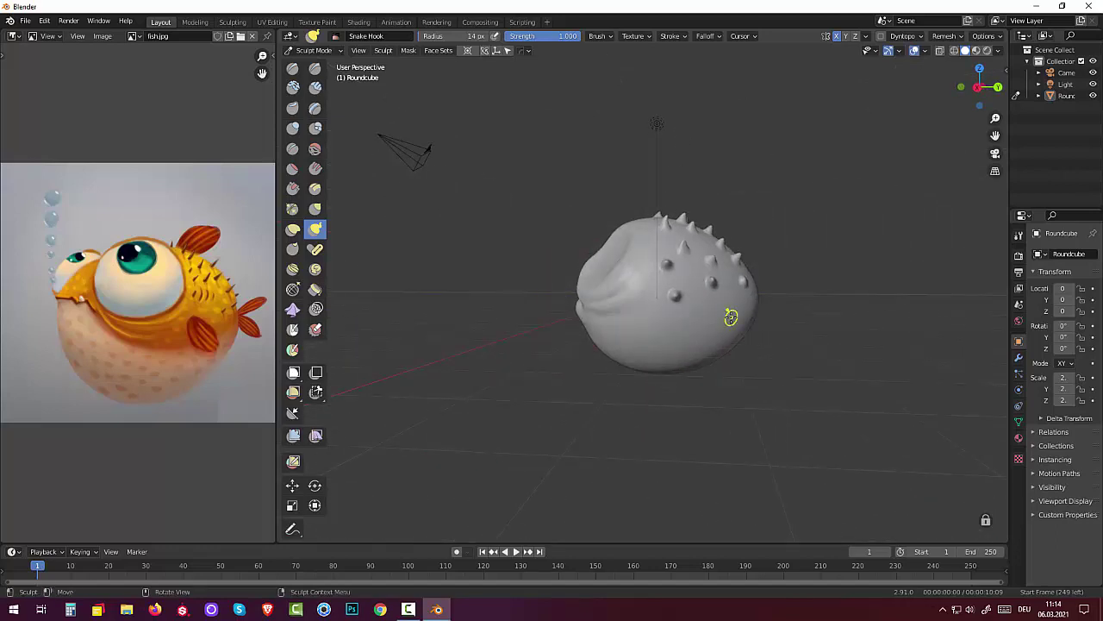
Switch to the Draw brush and undo the stray bump on the side.
{"action": "left_click", "coordinate": [293, 68]}
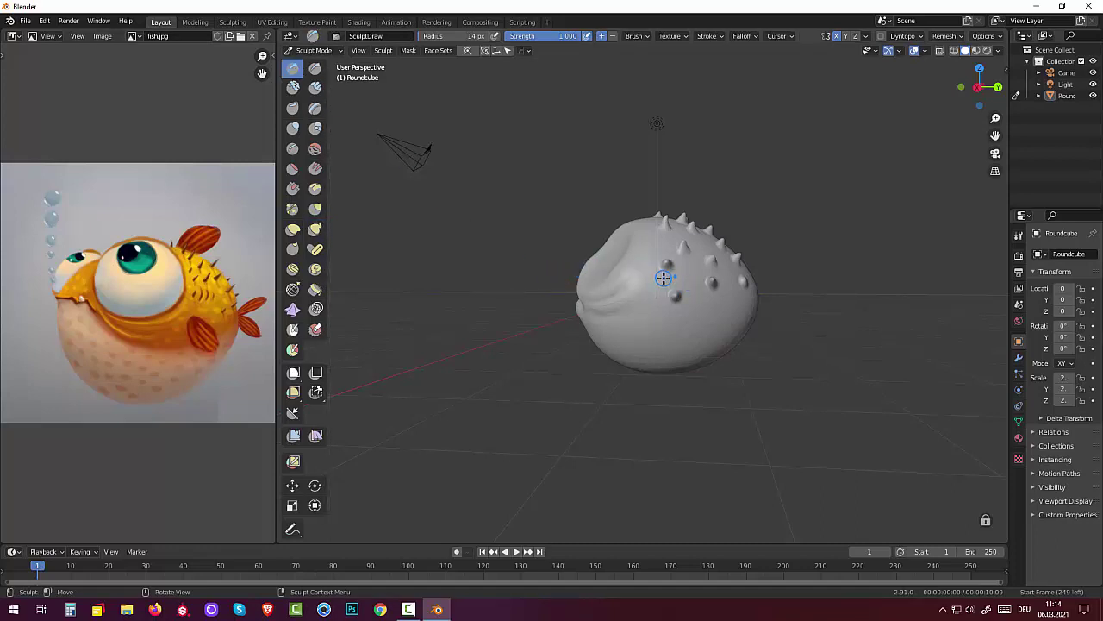
{"action": "key", "text": "ctrl"}
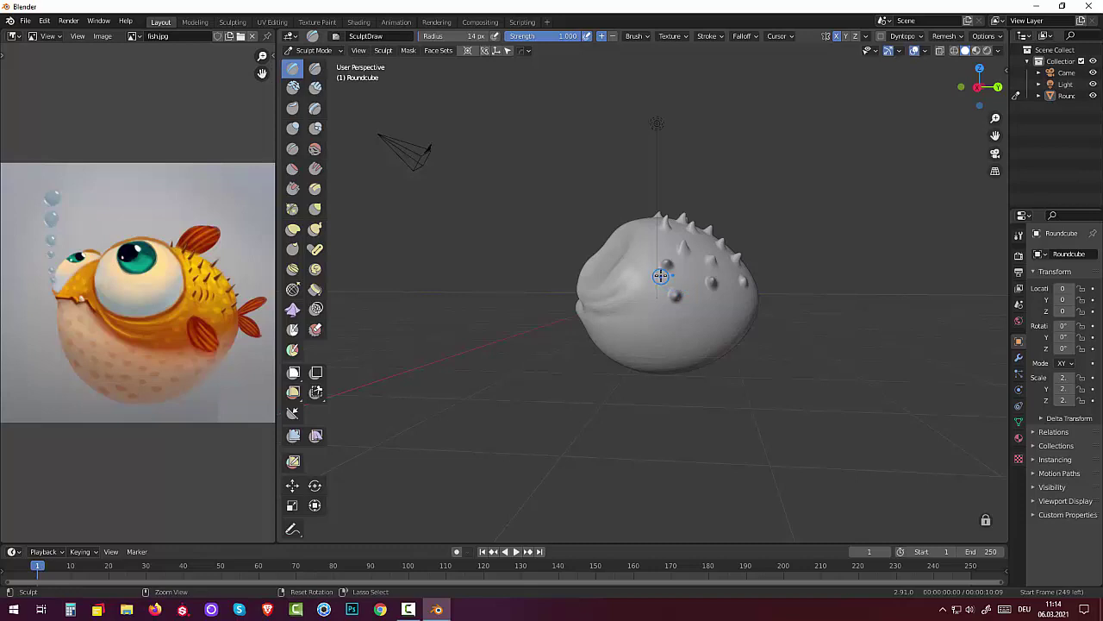
{"action": "mouse_move", "coordinate": [661, 276]}
{"action": "right_mouse_down", "text": "ctrl"}
{"action": "mouse_move", "coordinate": [677, 290]}
{"action": "mouse_move", "coordinate": [671, 303]}
{"action": "right_mouse_up", "text": "ctrl"}
{"action": "key", "text": "ctrl"}
{"action": "key", "text": "ctrl+z"}
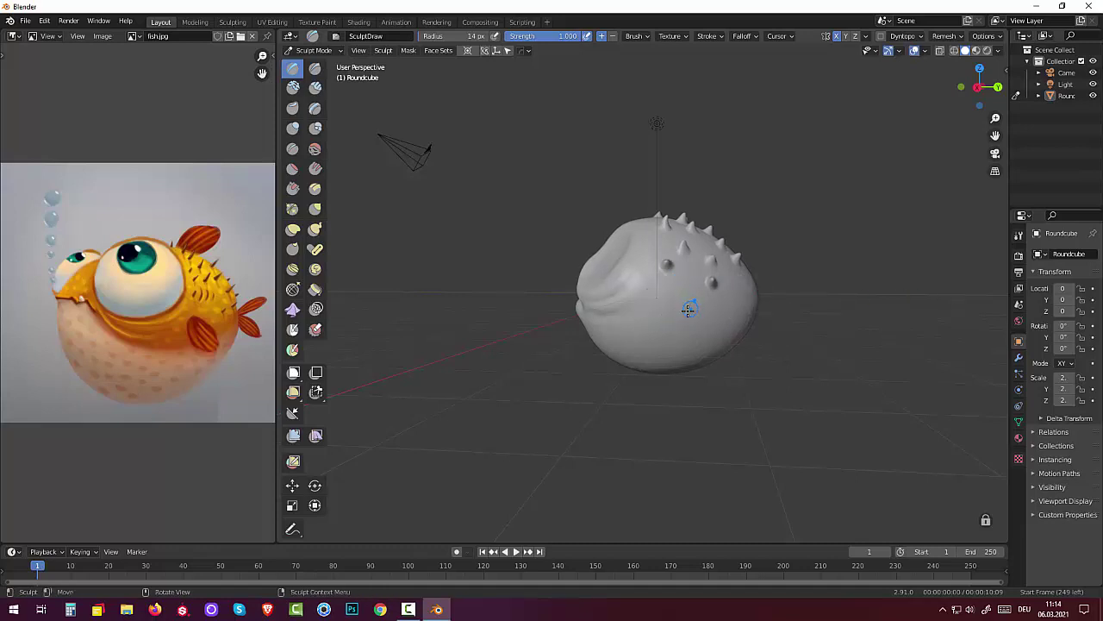
Shrink the Draw brush radius to 4 px, test a small mark and undo it.
{"action": "key", "text": "f"}
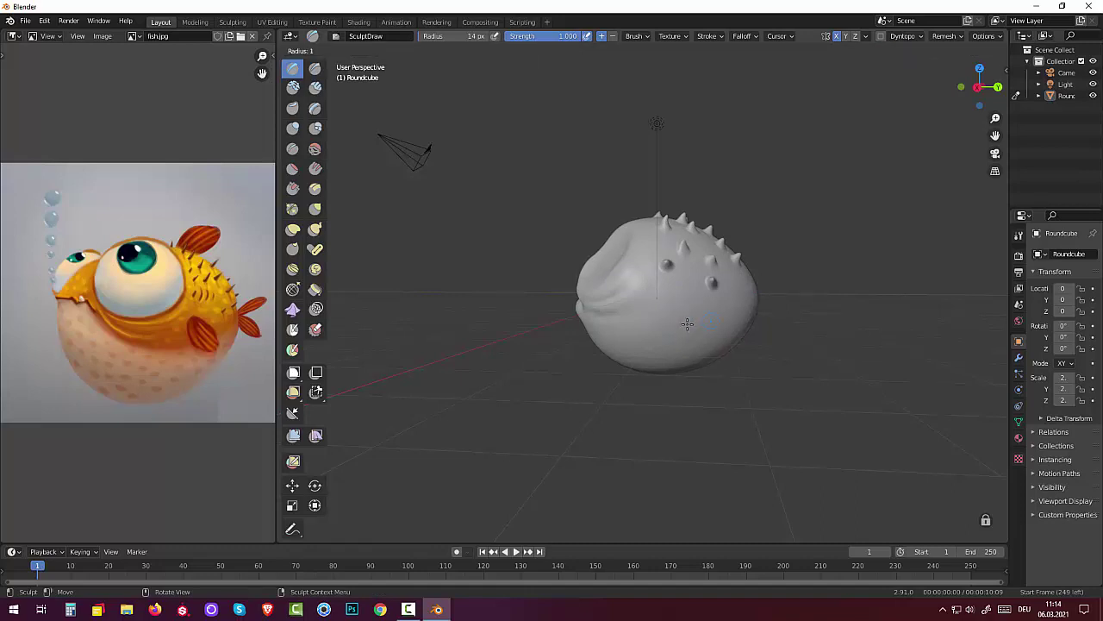
{"action": "left_click", "coordinate": [703, 325]}
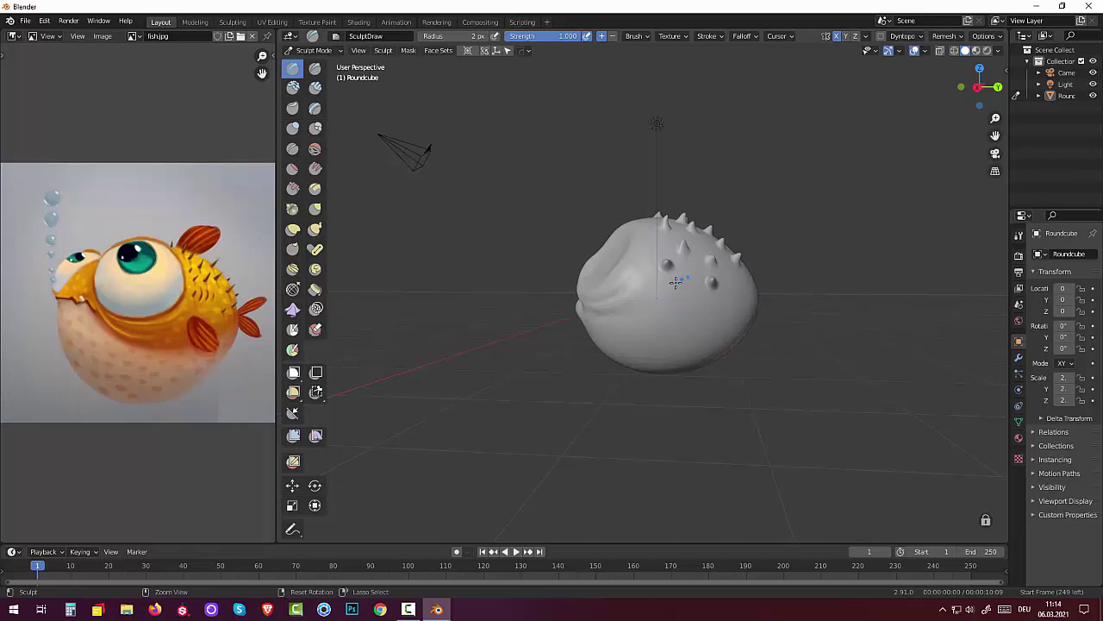
{"action": "left_click_drag", "start_coordinate": [665, 289], "coordinate": [727, 298], "text": "ctrl"}
{"action": "key", "text": "f"}
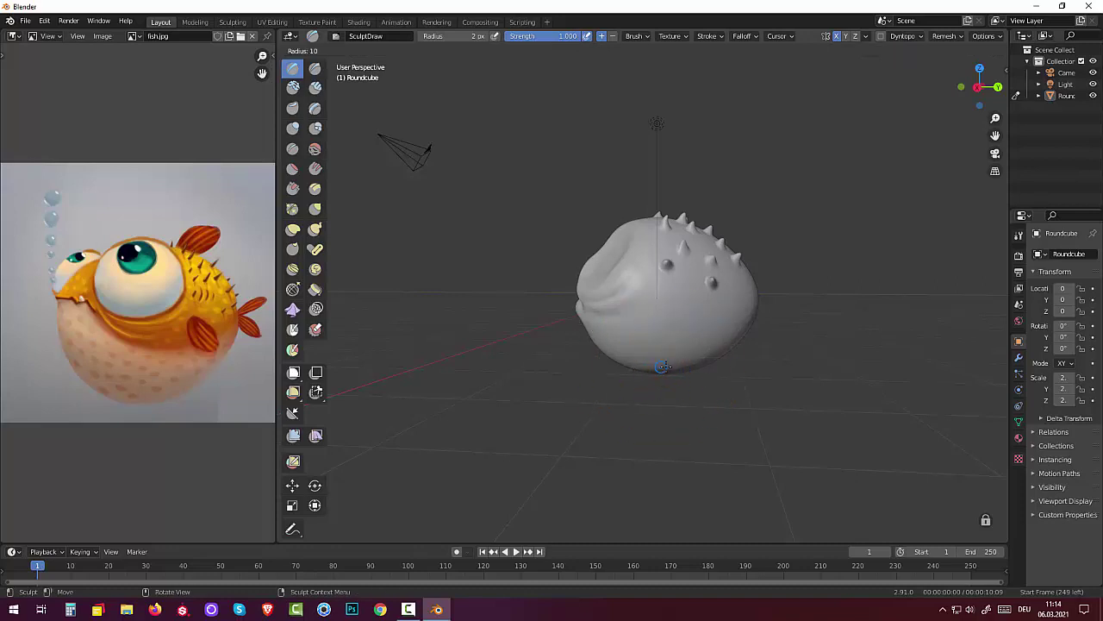
{"action": "left_click", "coordinate": [670, 366]}
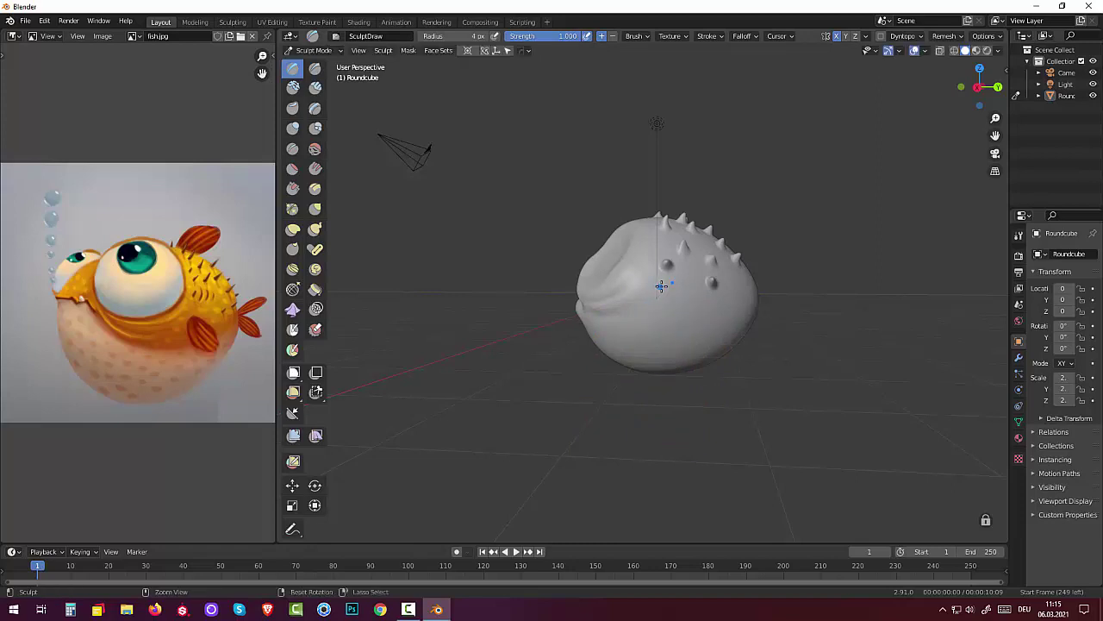
{"action": "left_click_drag", "start_coordinate": [661, 286], "coordinate": [662, 288], "text": "ctrl"}
{"action": "left_click_drag", "start_coordinate": [653, 304], "coordinate": [655, 302]}
{"action": "key", "text": "ctrl+z"}
{"action": "key", "text": "g"}
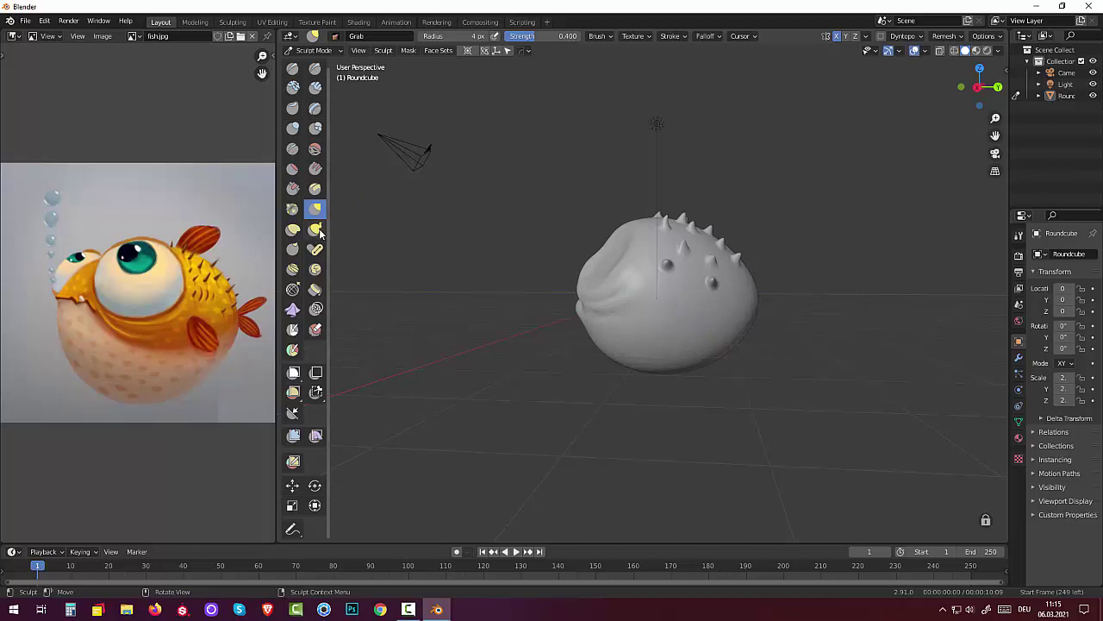
{"action": "left_click", "coordinate": [292, 69]}
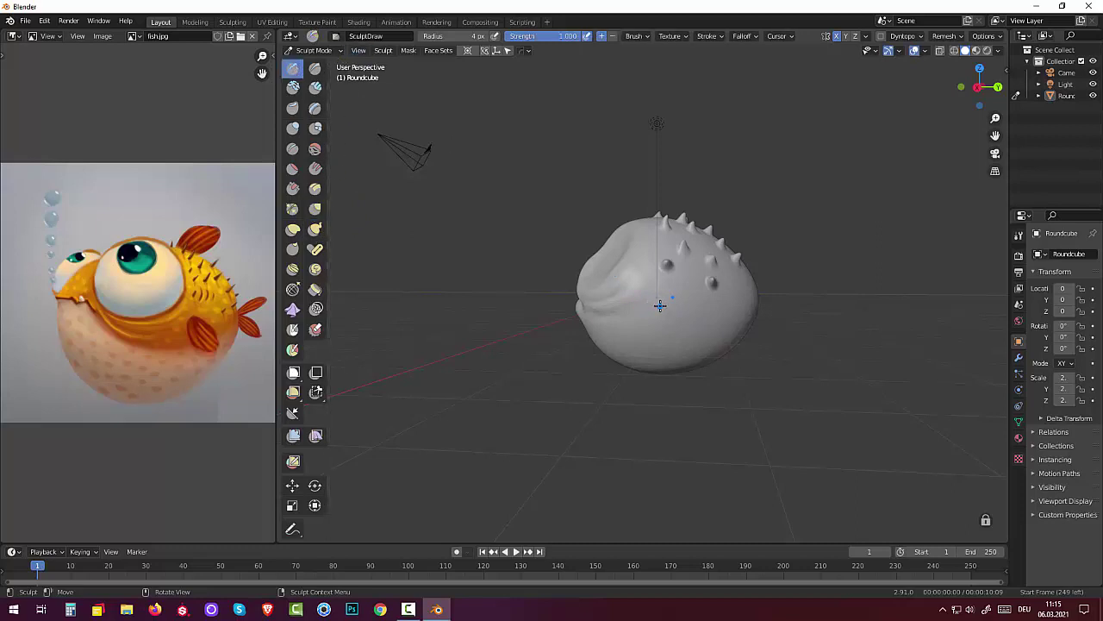
Carve a row of curved gill grooves into the fish's side with an 11 px Draw brush.
{"action": "key", "text": "f"}
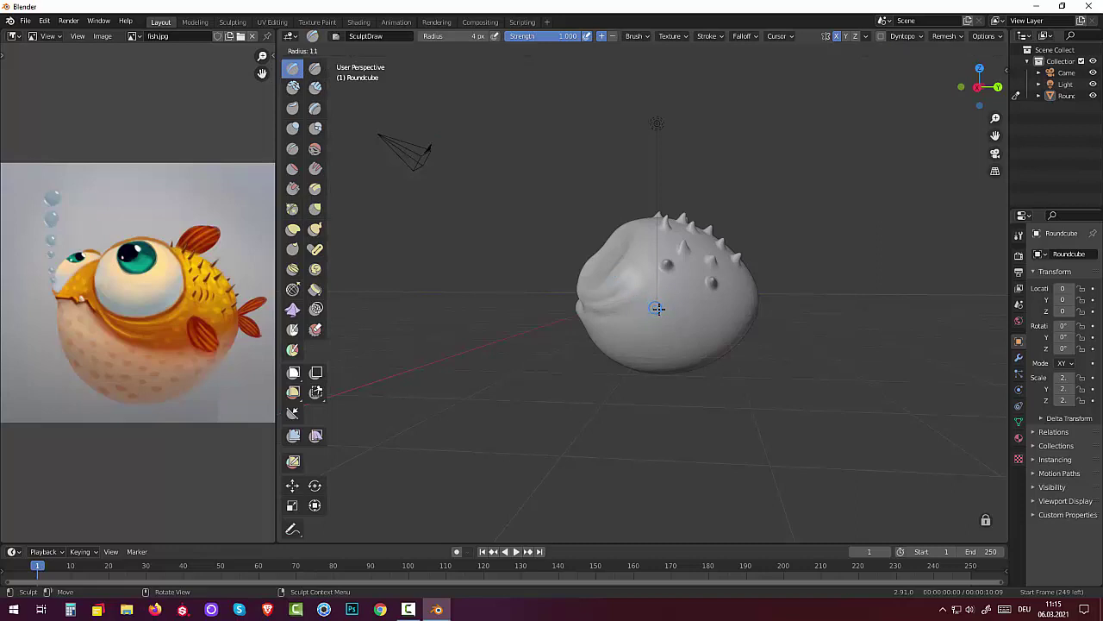
{"action": "left_click", "coordinate": [657, 308]}
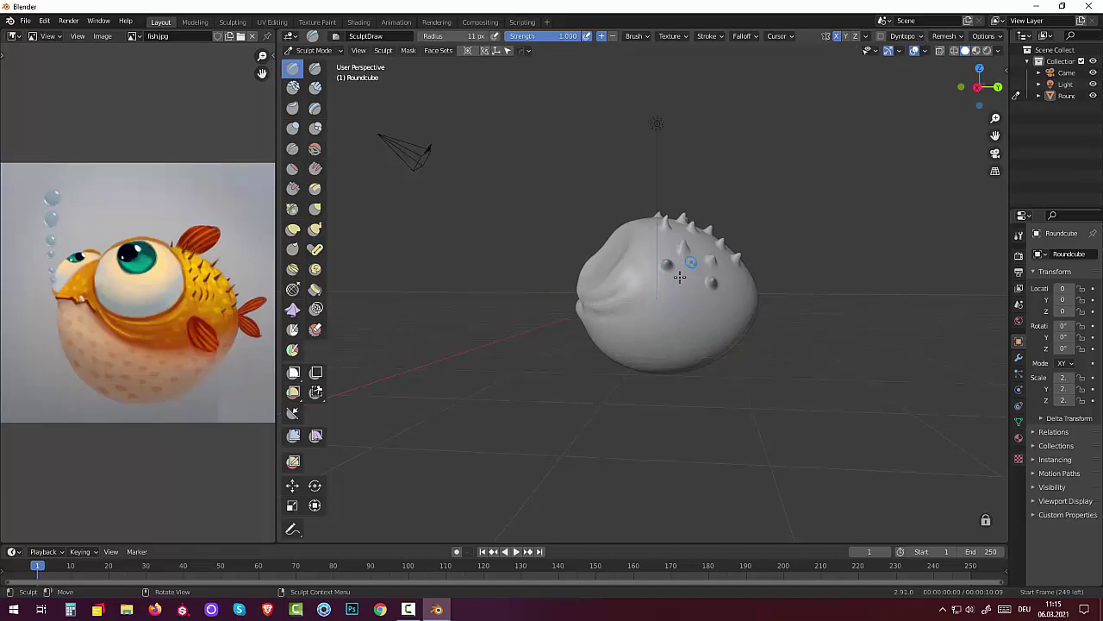
{"action": "key", "text": "ctrl"}
{"action": "left_click_drag", "start_coordinate": [661, 286], "coordinate": [661, 292], "text": "ctrl"}
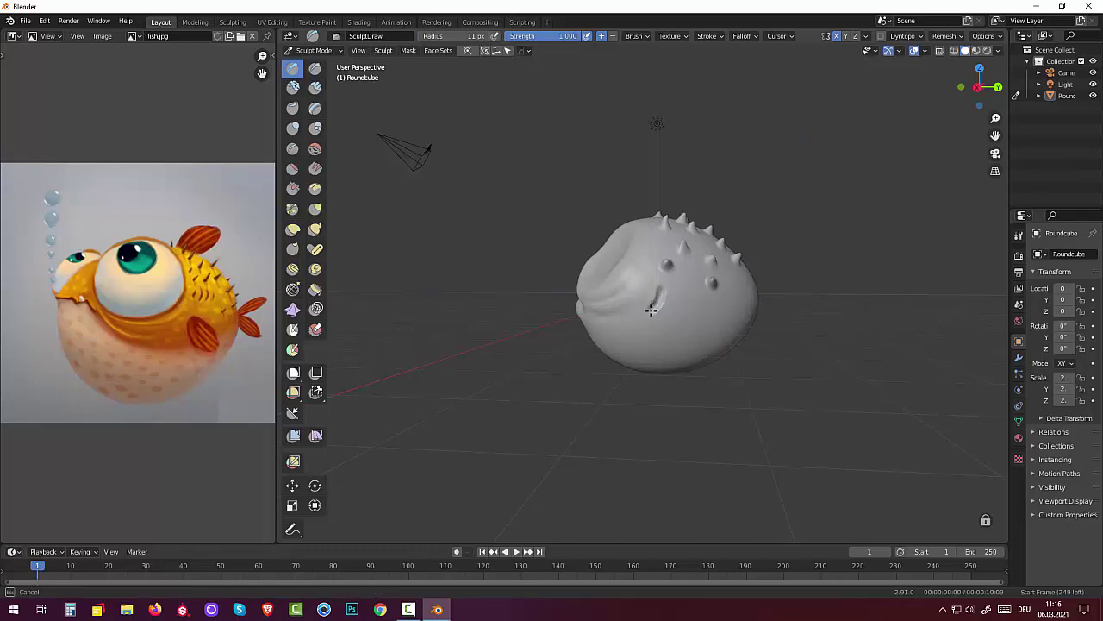
{"action": "left_click_drag", "start_coordinate": [648, 313], "coordinate": [676, 290], "text": "ctrl"}
{"action": "left_click_drag", "start_coordinate": [670, 313], "coordinate": [689, 294], "text": "ctrl"}
{"action": "left_click_drag", "start_coordinate": [689, 311], "coordinate": [705, 304], "text": "ctrl"}
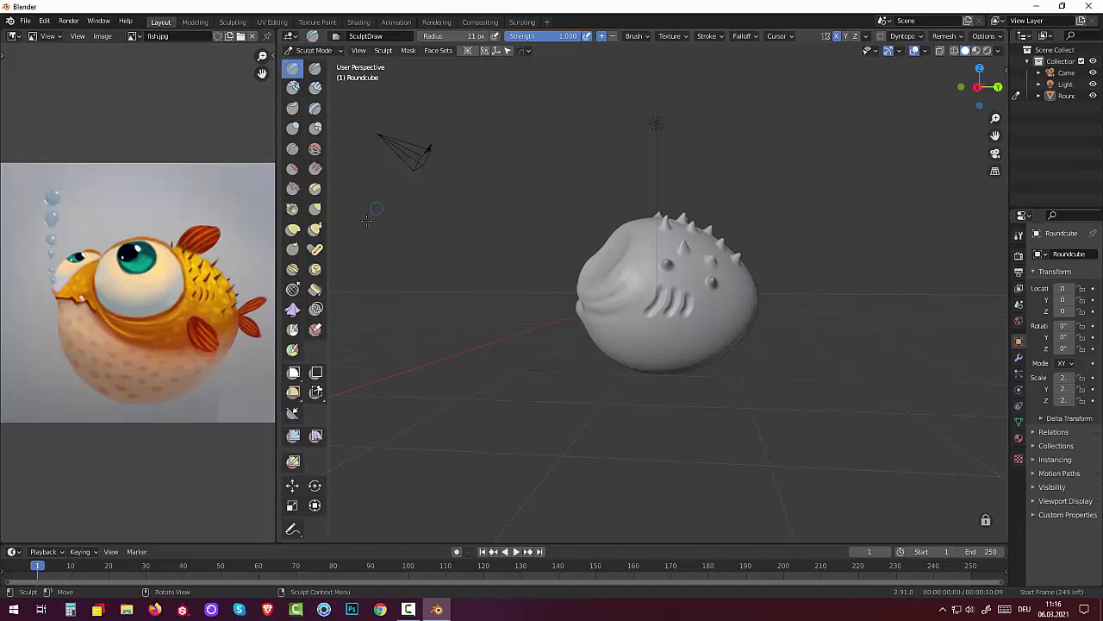
Pull two more spikes out of the fish's top and back with Snake Hook.
{"action": "left_click", "coordinate": [319, 230]}
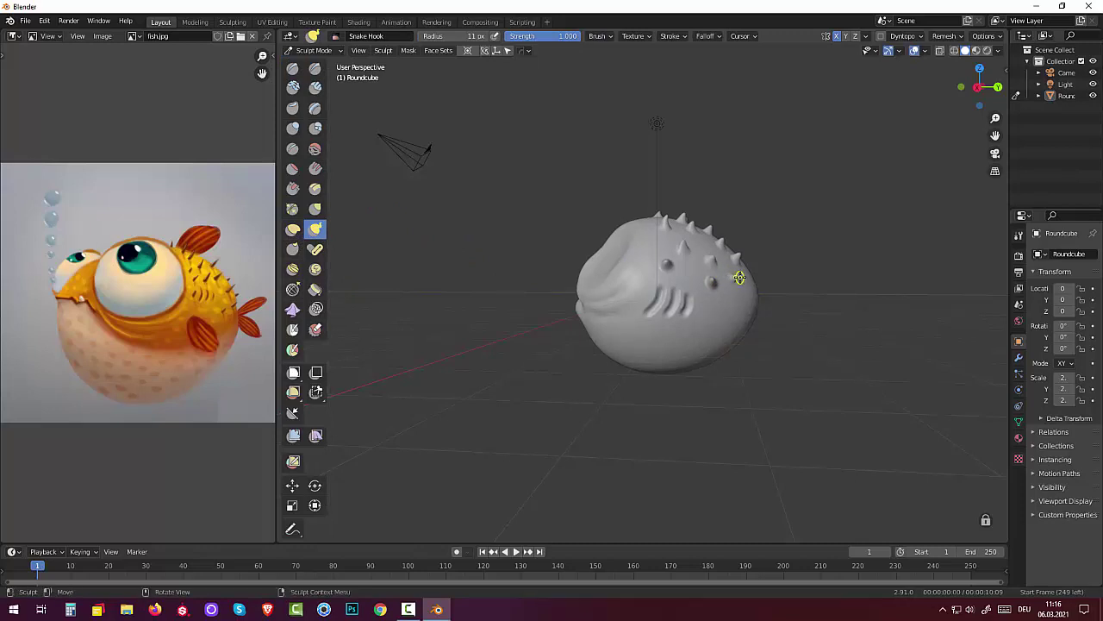
{"action": "left_click_drag", "start_coordinate": [661, 240], "coordinate": [665, 226]}
{"action": "middle_click_drag", "start_coordinate": [797, 262], "coordinate": [882, 283]}
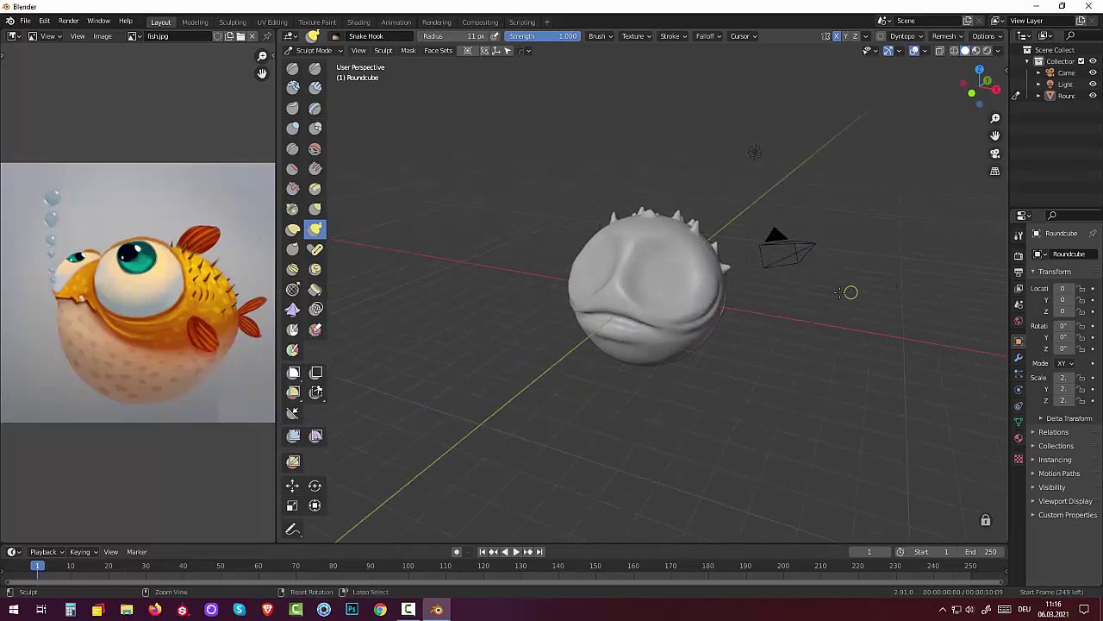
{"action": "mouse_move", "coordinate": [850, 290]}
{"action": "middle_mouse_down"}
{"action": "mouse_move", "coordinate": [837, 320]}
{"action": "mouse_move", "coordinate": [914, 306]}
{"action": "mouse_move", "coordinate": [926, 316]}
{"action": "mouse_move", "coordinate": [326, 268]}
{"action": "middle_mouse_up"}
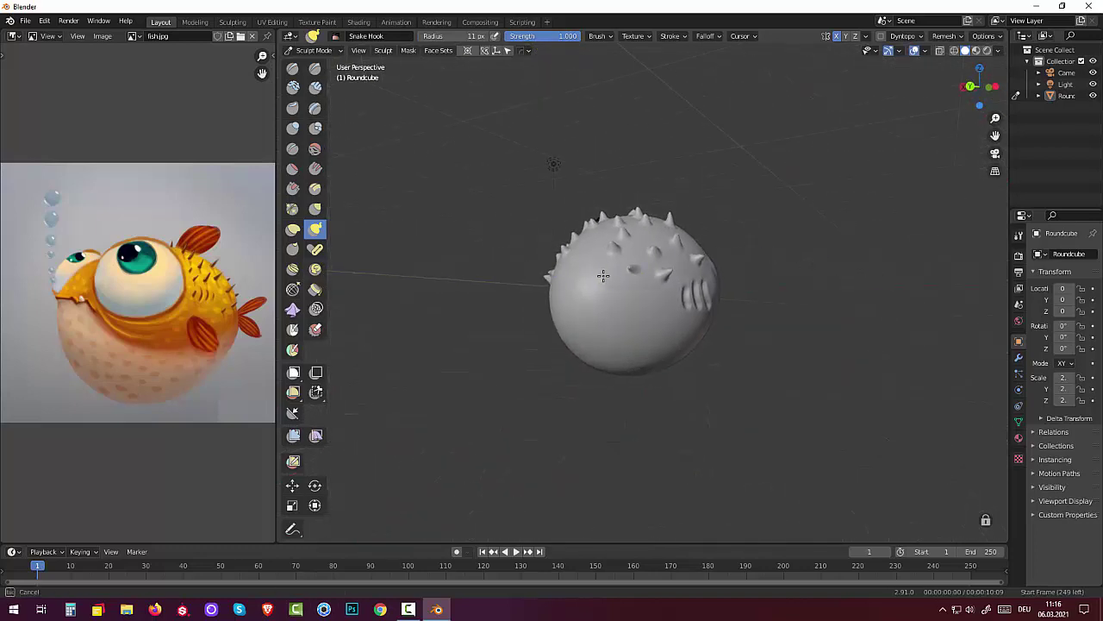
{"action": "mouse_move", "coordinate": [857, 333]}
{"action": "middle_mouse_down"}
{"action": "mouse_move", "coordinate": [757, 378]}
{"action": "mouse_move", "coordinate": [773, 377]}
{"action": "middle_mouse_up"}
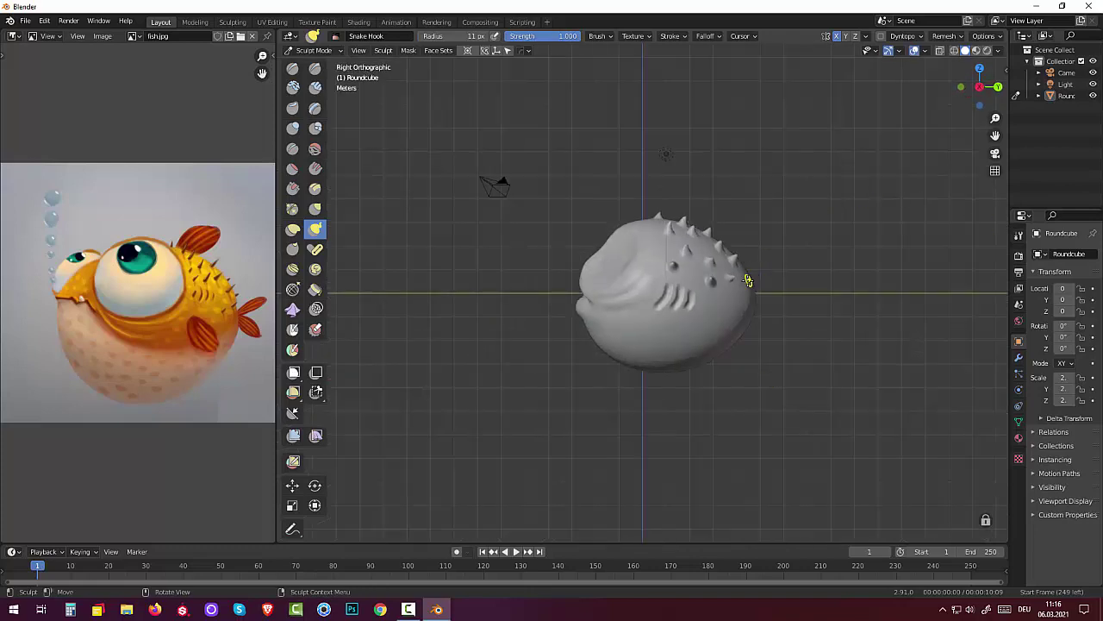
{"action": "left_click_drag", "start_coordinate": [745, 282], "coordinate": [768, 258]}
{"action": "middle_click_drag", "start_coordinate": [721, 374], "coordinate": [802, 383]}
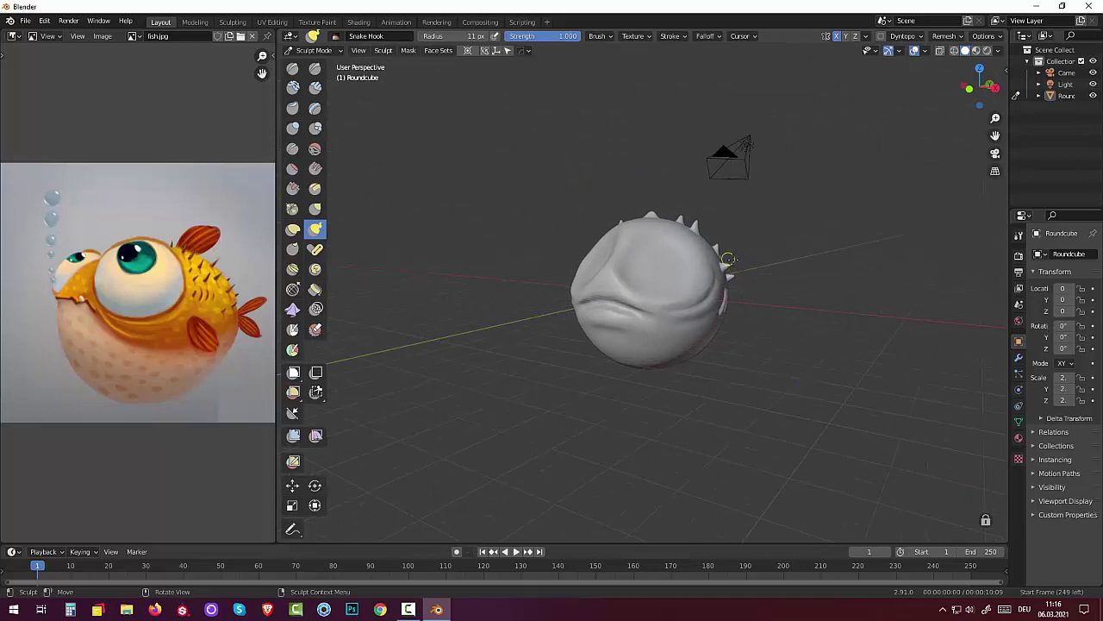
Deepen the crease of the fish's mouth with the Draw brush.
{"action": "left_click", "coordinate": [292, 68]}
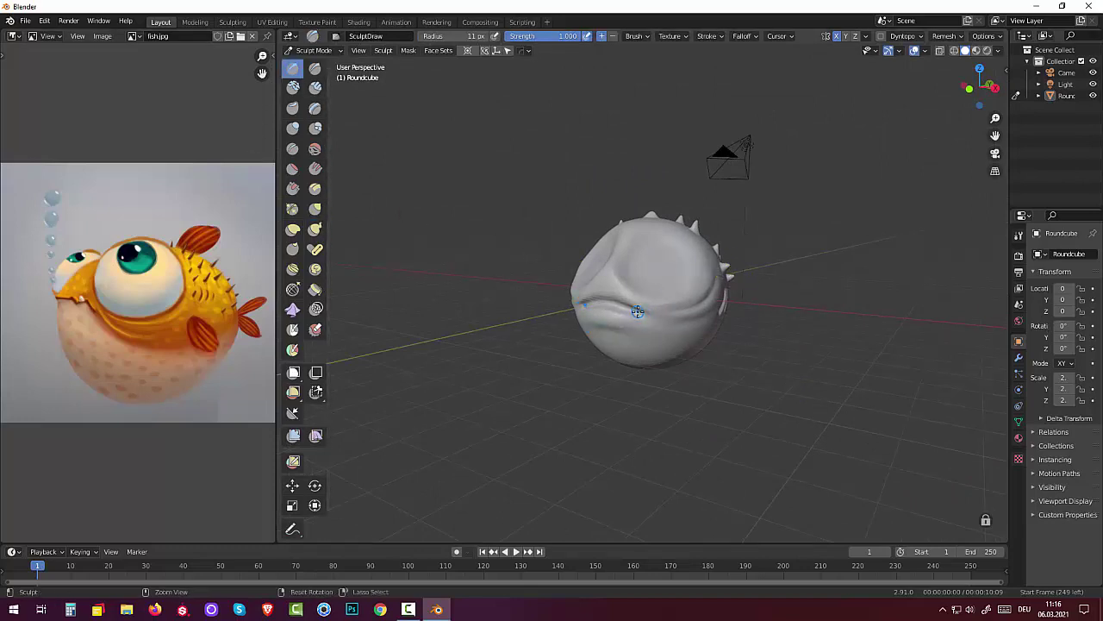
{"action": "mouse_move", "coordinate": [638, 311]}
{"action": "left_mouse_down"}
{"action": "mouse_move", "coordinate": [651, 318]}
{"action": "mouse_move", "coordinate": [614, 307]}
{"action": "left_mouse_up"}
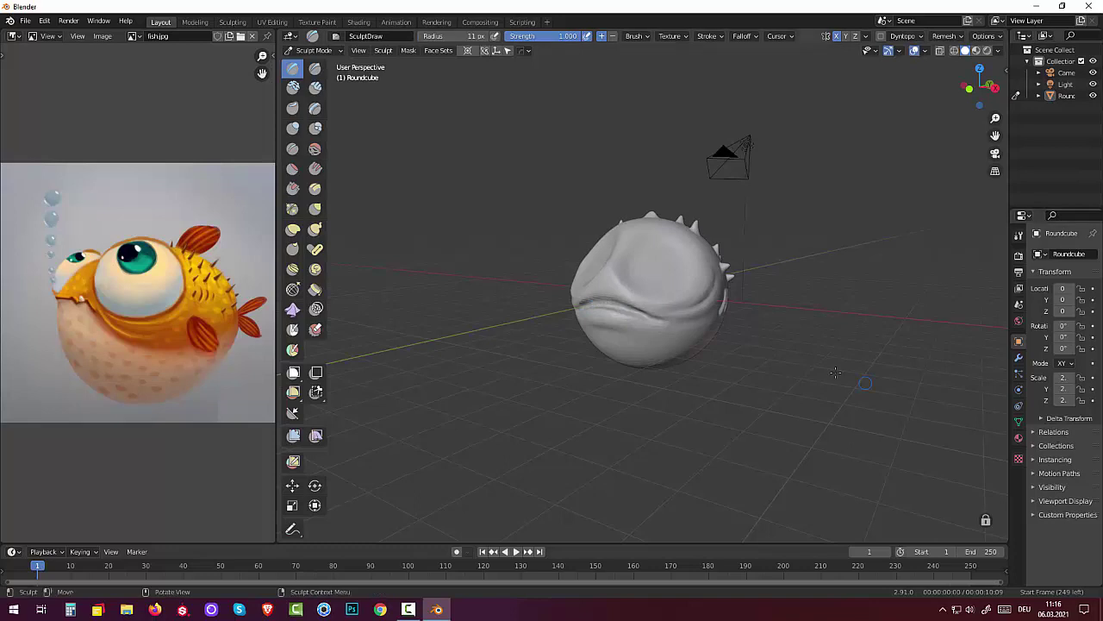
{"action": "middle_click_drag", "start_coordinate": [620, 130], "coordinate": [747, 391]}
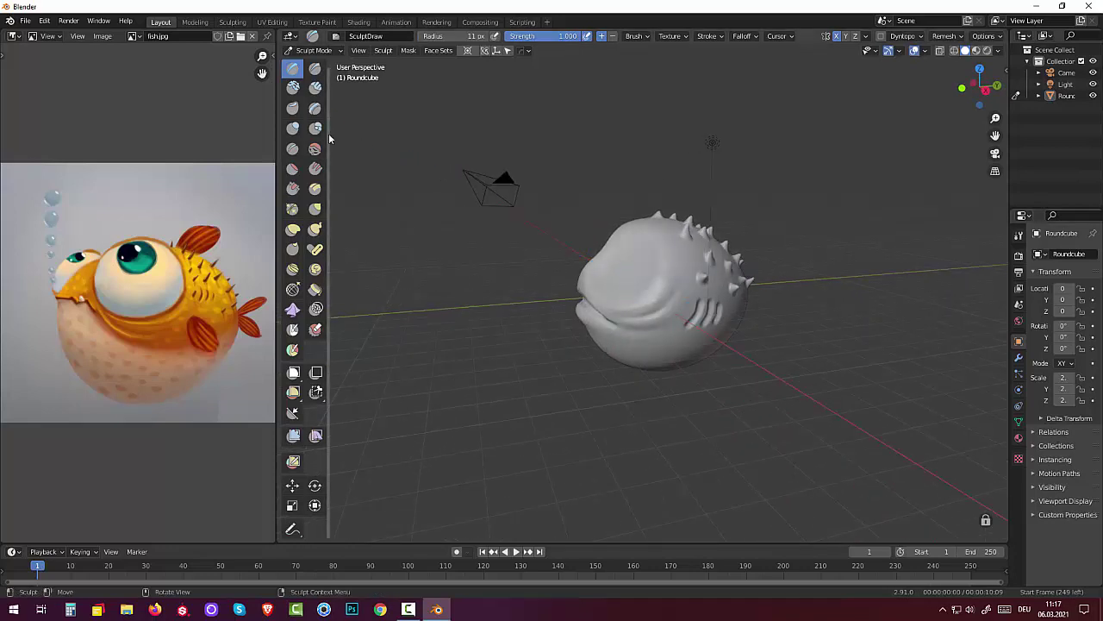
Flatten the fish's cheek with a 35 px Multi-plane Scrape brush.
{"action": "left_click", "coordinate": [314, 191]}
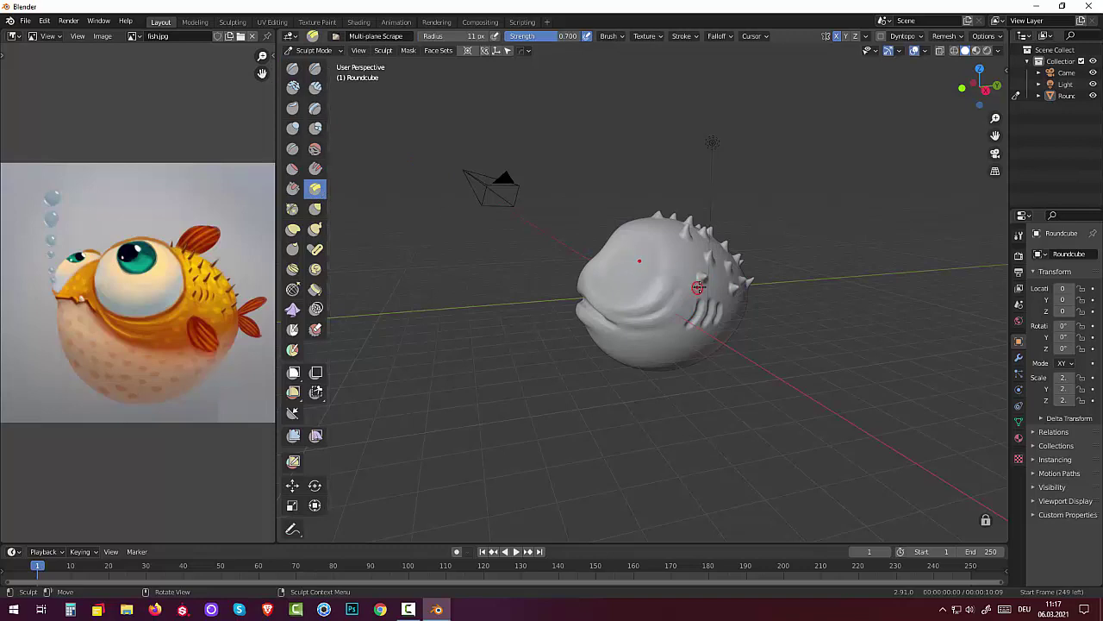
{"action": "key", "text": "g"}
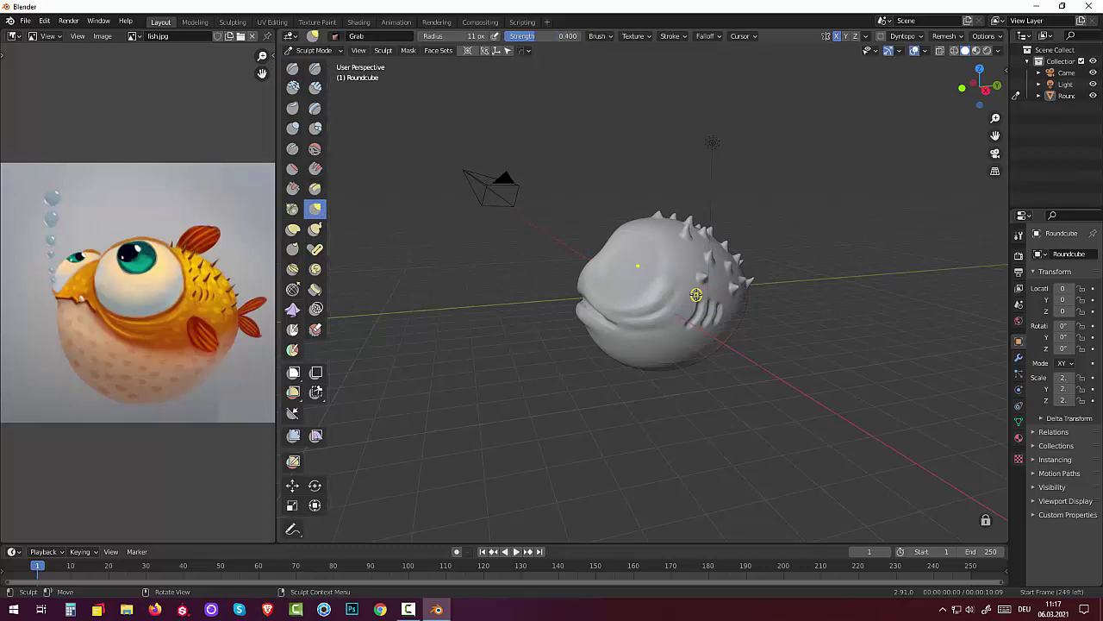
{"action": "key", "text": "f"}
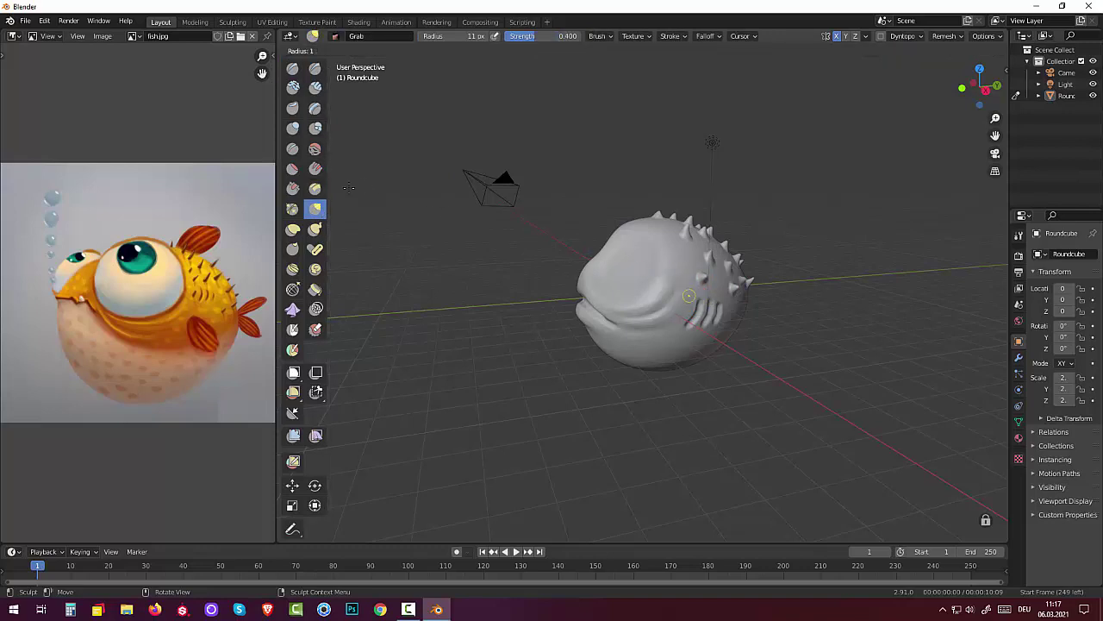
{"action": "left_click", "coordinate": [689, 295]}
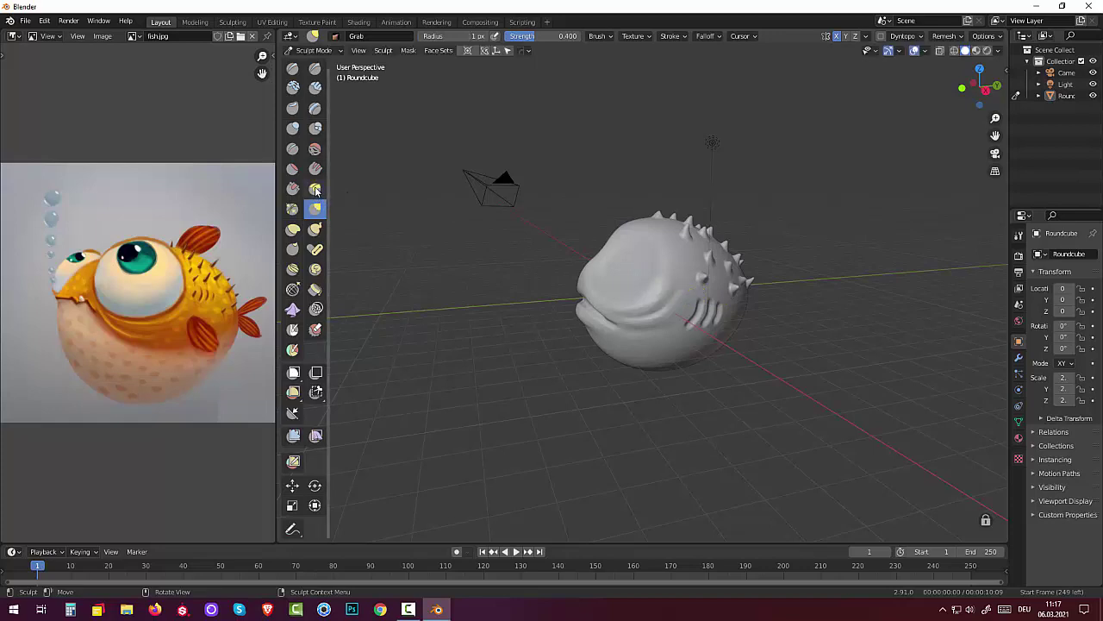
{"action": "left_click", "coordinate": [315, 189]}
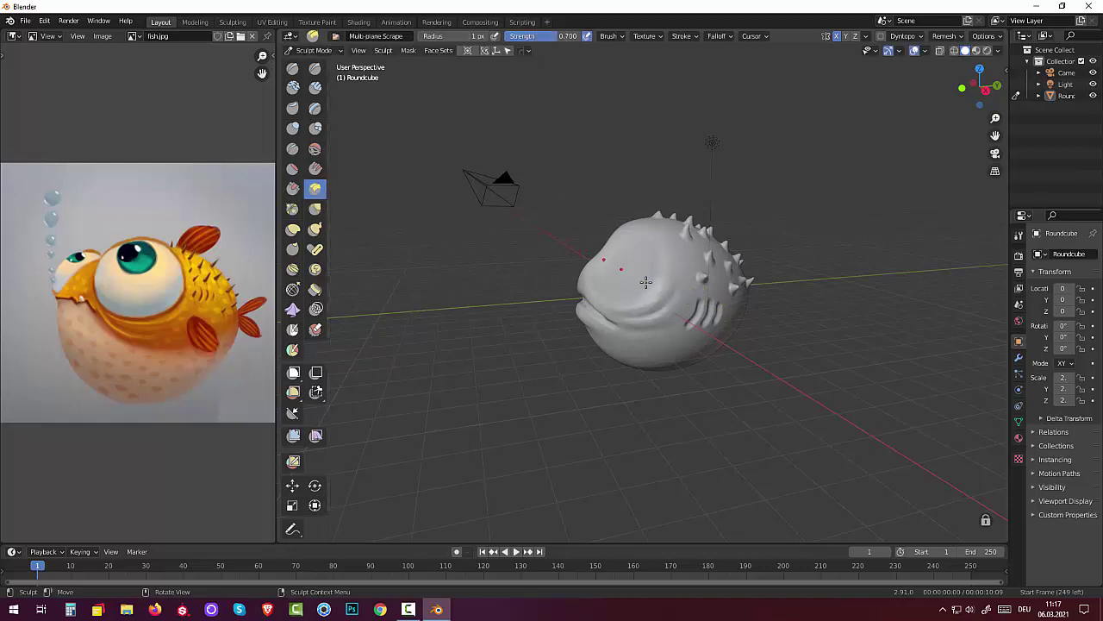
{"action": "key", "text": "f"}
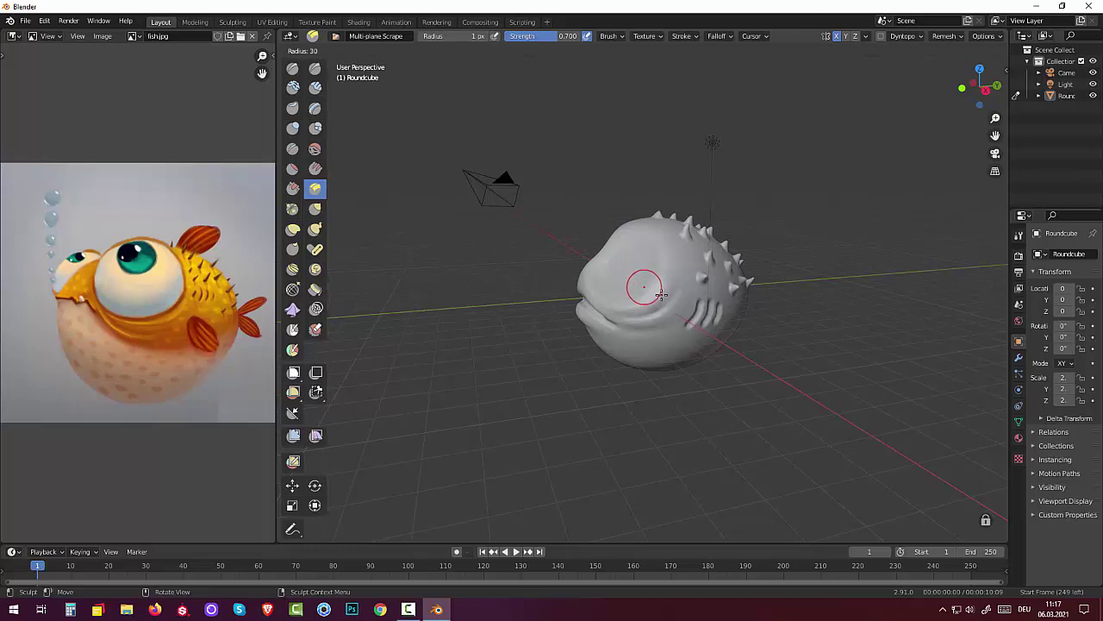
{"action": "left_click", "coordinate": [660, 289]}
{"action": "mouse_move", "coordinate": [662, 288]}
{"action": "left_mouse_down"}
{"action": "mouse_move", "coordinate": [606, 308]}
{"action": "mouse_move", "coordinate": [647, 301]}
{"action": "mouse_move", "coordinate": [661, 285]}
{"action": "mouse_move", "coordinate": [668, 334]}
{"action": "mouse_move", "coordinate": [672, 302]}
{"action": "mouse_move", "coordinate": [620, 324]}
{"action": "mouse_move", "coordinate": [690, 307]}
{"action": "left_mouse_up"}
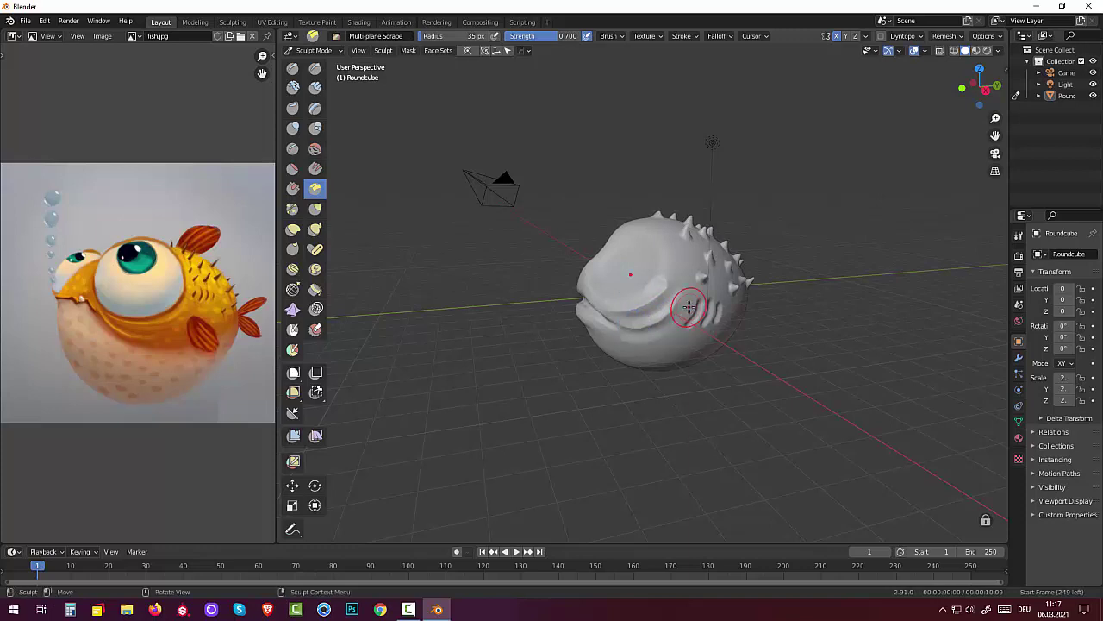
Start smoothing the fish's face with the Smooth brush.
{"action": "middle_click_drag", "start_coordinate": [689, 306], "coordinate": [764, 341]}
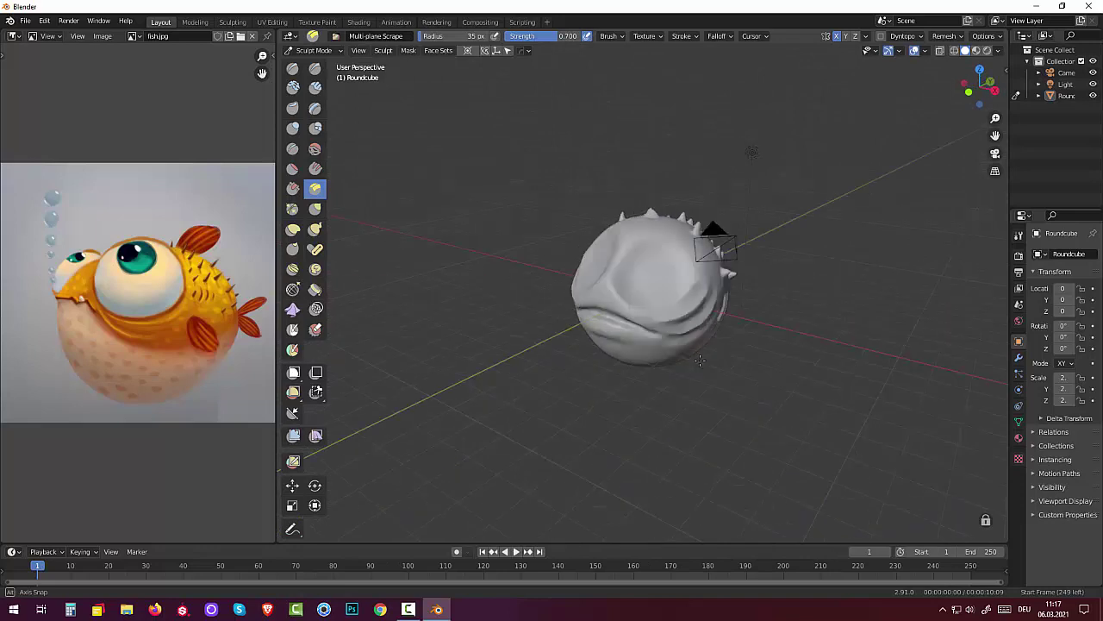
{"action": "middle_click_drag", "start_coordinate": [764, 341], "coordinate": [671, 337]}
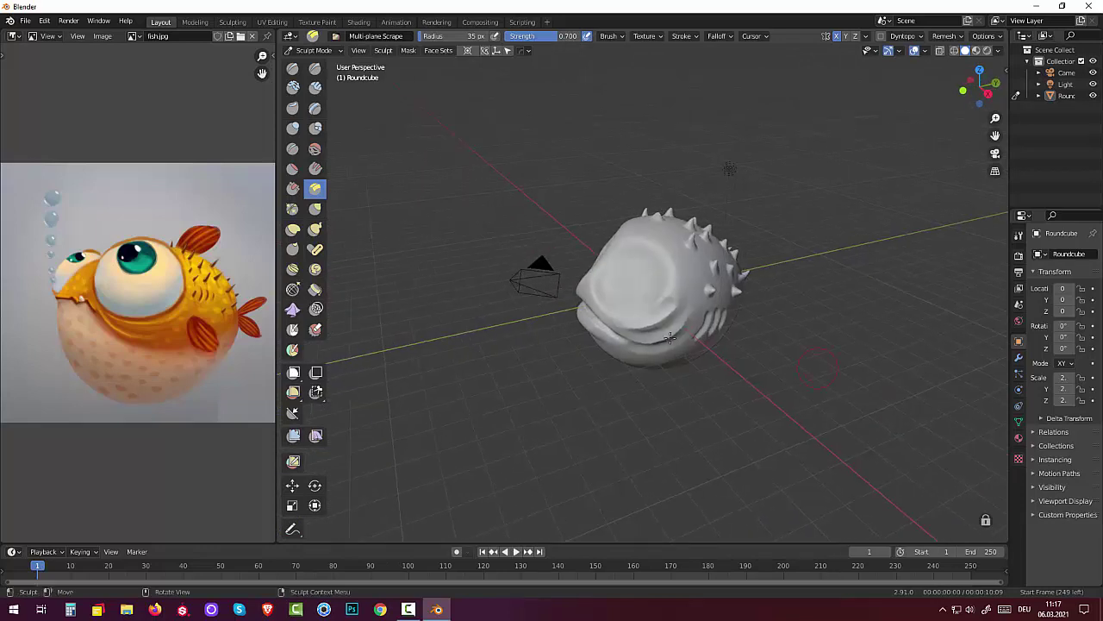
{"action": "left_click", "coordinate": [314, 148]}
{"action": "mouse_move", "coordinate": [686, 309]}
{"action": "left_mouse_down"}
{"action": "mouse_move", "coordinate": [678, 295]}
{"action": "mouse_move", "coordinate": [647, 320]}
{"action": "mouse_move", "coordinate": [680, 338]}
{"action": "left_mouse_up"}
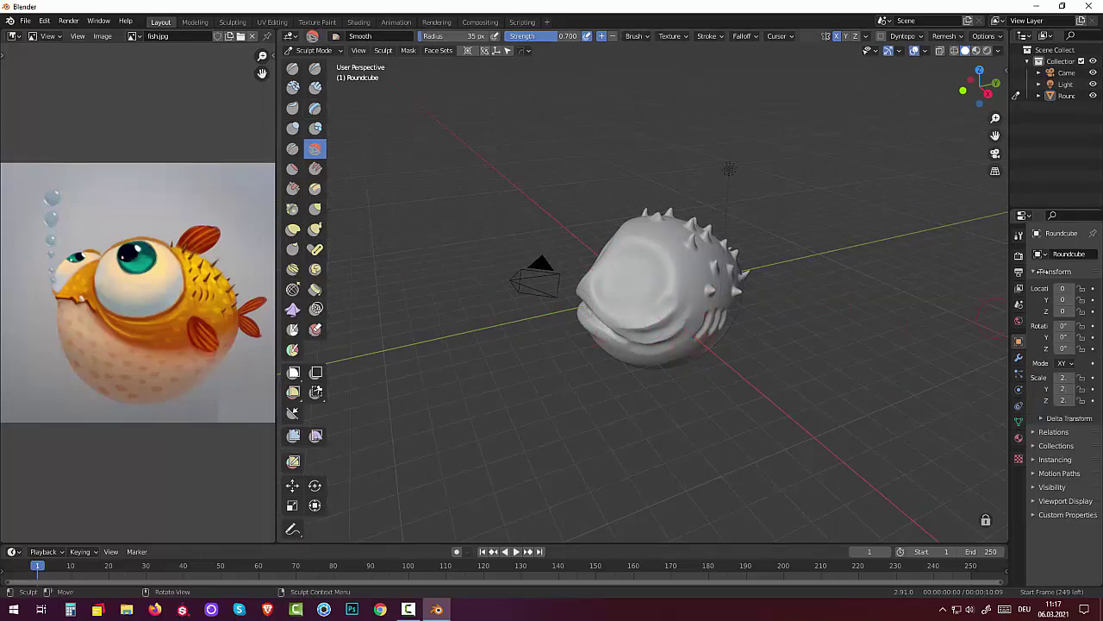
Smooth out the creases across the fish's face and front.
{"action": "mouse_move", "coordinate": [651, 172]}
{"action": "middle_mouse_down"}
{"action": "mouse_move", "coordinate": [692, 219]}
{"action": "mouse_move", "coordinate": [705, 219]}
{"action": "mouse_move", "coordinate": [685, 271]}
{"action": "middle_mouse_up"}
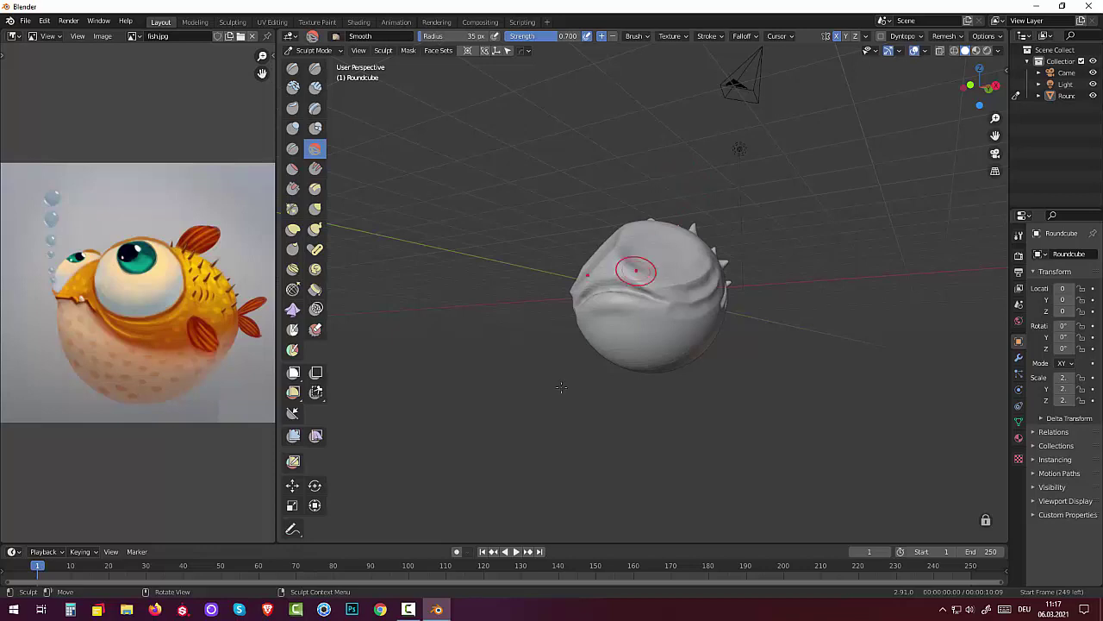
{"action": "left_click_drag", "start_coordinate": [685, 271], "coordinate": [616, 299]}
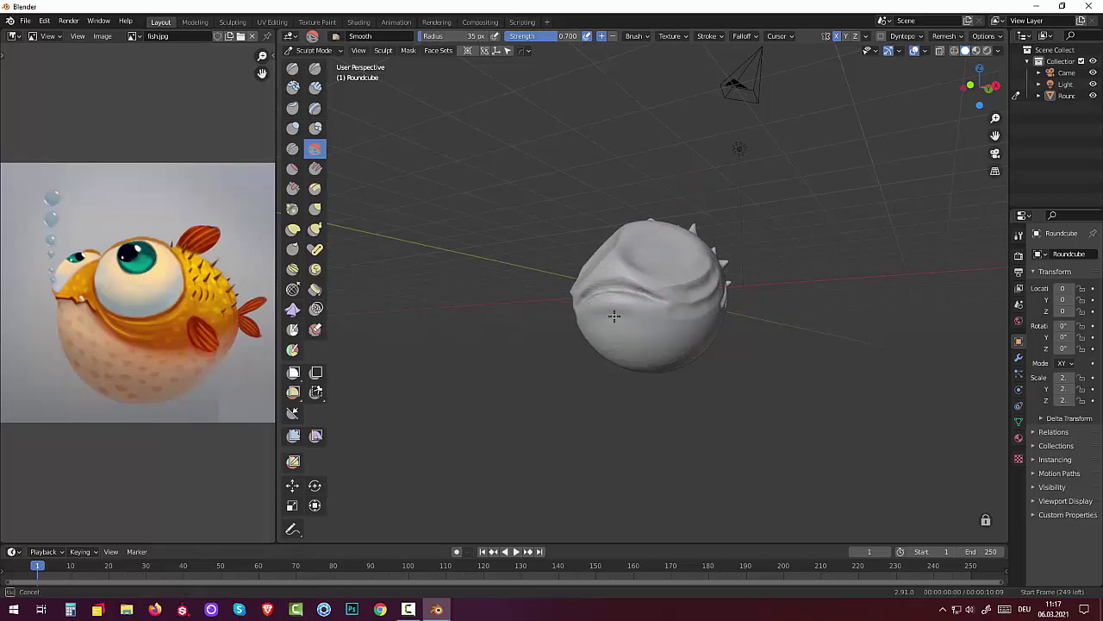
{"action": "left_click_drag", "start_coordinate": [613, 315], "coordinate": [648, 315]}
{"action": "mouse_move", "coordinate": [806, 34]}
{"action": "middle_mouse_down"}
{"action": "mouse_move", "coordinate": [892, 211]}
{"action": "mouse_move", "coordinate": [589, 334]}
{"action": "mouse_move", "coordinate": [603, 86]}
{"action": "middle_mouse_up"}
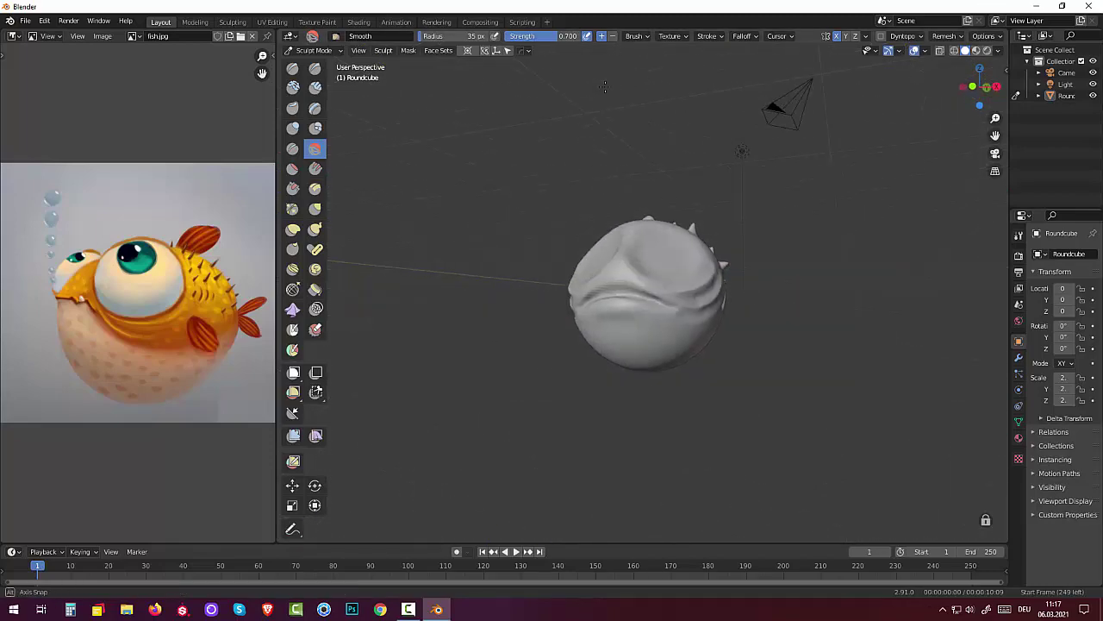
{"action": "mouse_move", "coordinate": [583, 292]}
{"action": "left_mouse_down"}
{"action": "mouse_move", "coordinate": [611, 284]}
{"action": "mouse_move", "coordinate": [594, 293]}
{"action": "mouse_move", "coordinate": [632, 303]}
{"action": "left_mouse_up"}
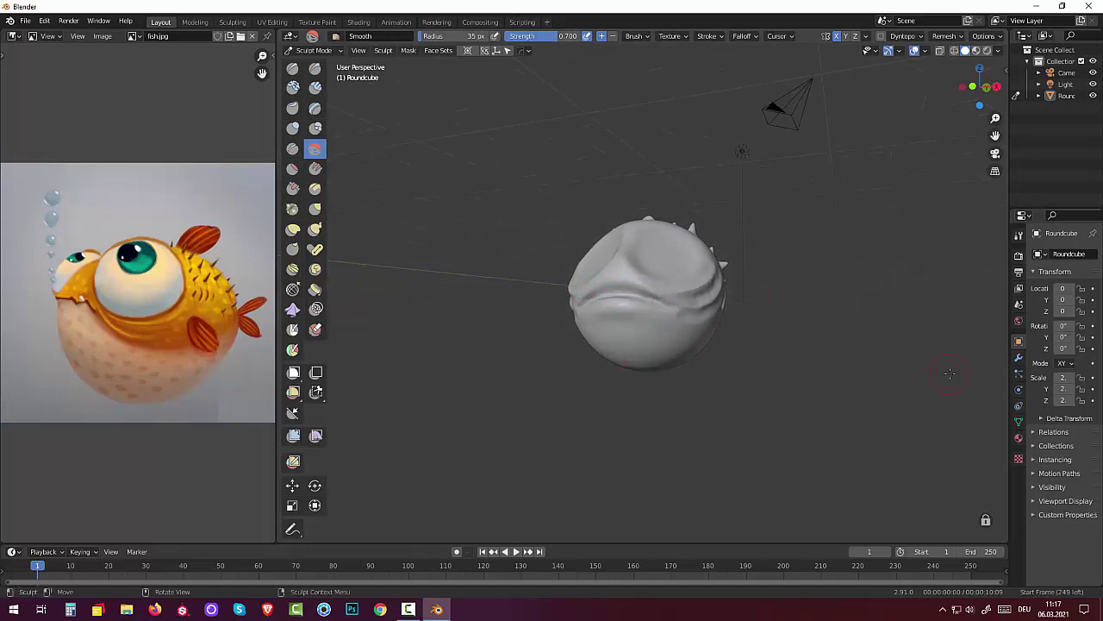
Smooth the lower front of the fish.
{"action": "middle_click_drag", "start_coordinate": [876, 368], "coordinate": [792, 393]}
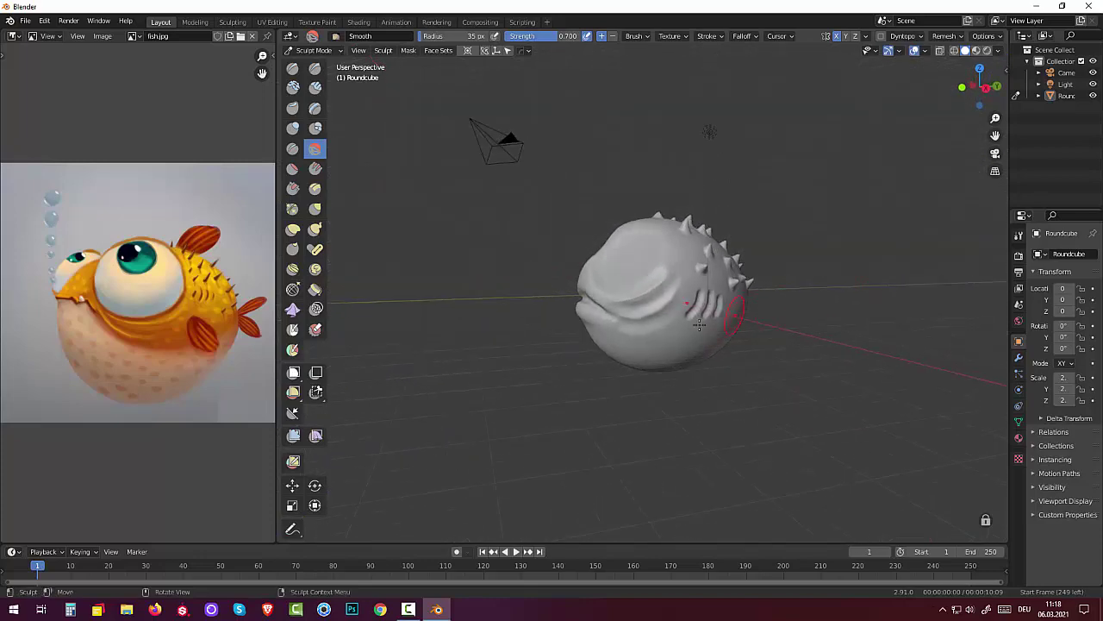
{"action": "mouse_move", "coordinate": [699, 323]}
{"action": "left_mouse_down"}
{"action": "mouse_move", "coordinate": [648, 332]}
{"action": "mouse_move", "coordinate": [716, 289]}
{"action": "mouse_move", "coordinate": [768, 232]}
{"action": "left_mouse_up"}
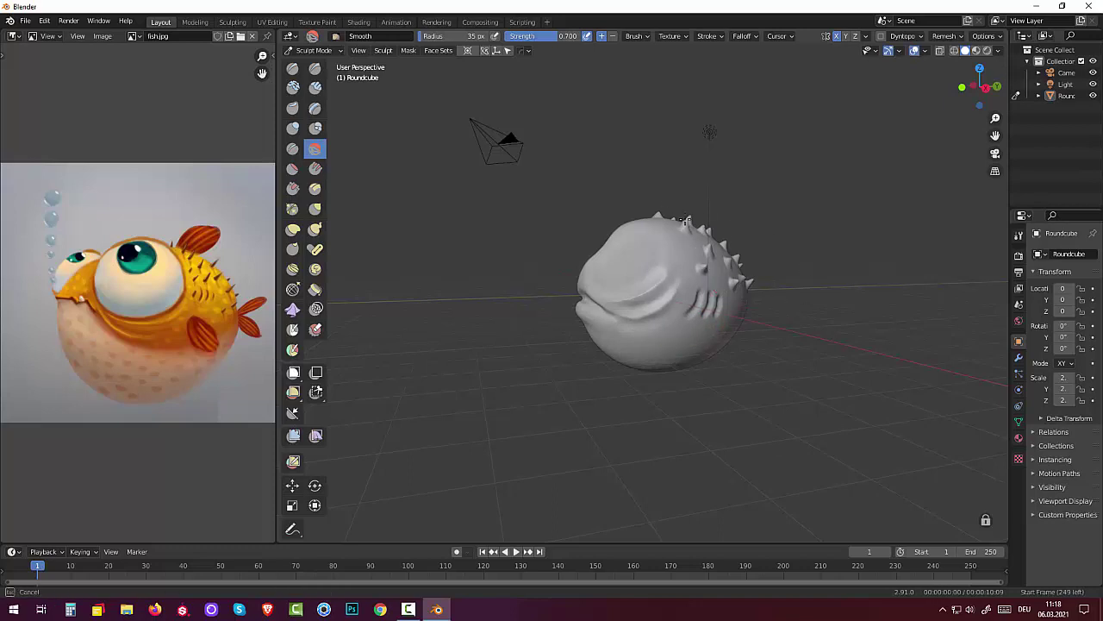
{"action": "left_click_drag", "start_coordinate": [634, 216], "coordinate": [541, 227]}
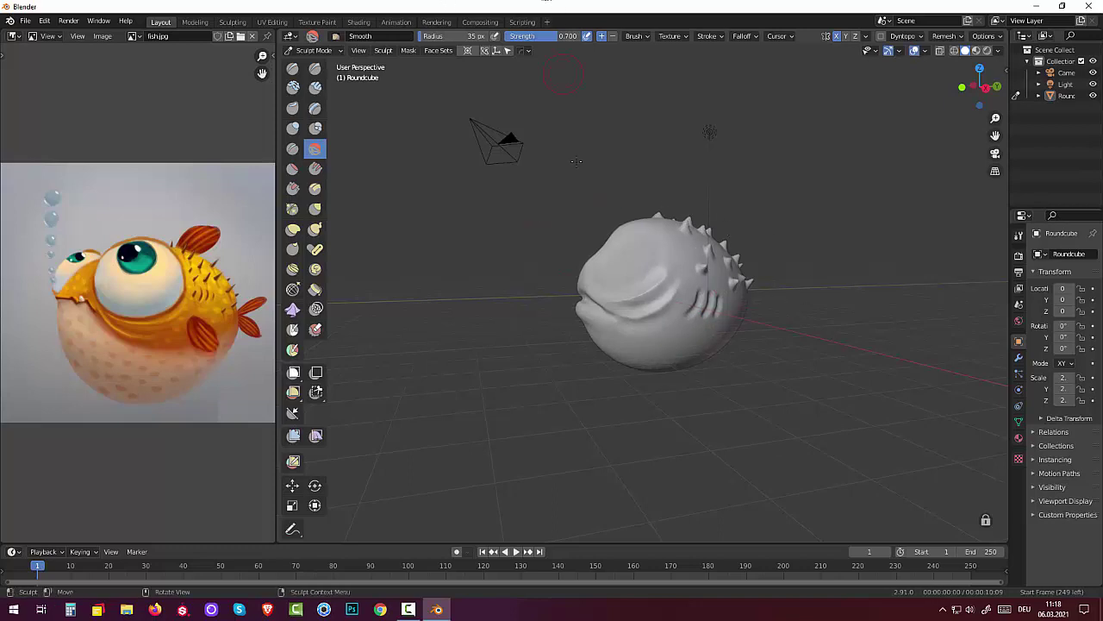
{"action": "mouse_move", "coordinate": [577, 160]}
{"action": "middle_mouse_down"}
{"action": "mouse_move", "coordinate": [571, 245]}
{"action": "mouse_move", "coordinate": [680, 258]}
{"action": "mouse_move", "coordinate": [682, 248]}
{"action": "mouse_move", "coordinate": [588, 252]}
{"action": "mouse_move", "coordinate": [621, 255]}
{"action": "middle_mouse_up"}
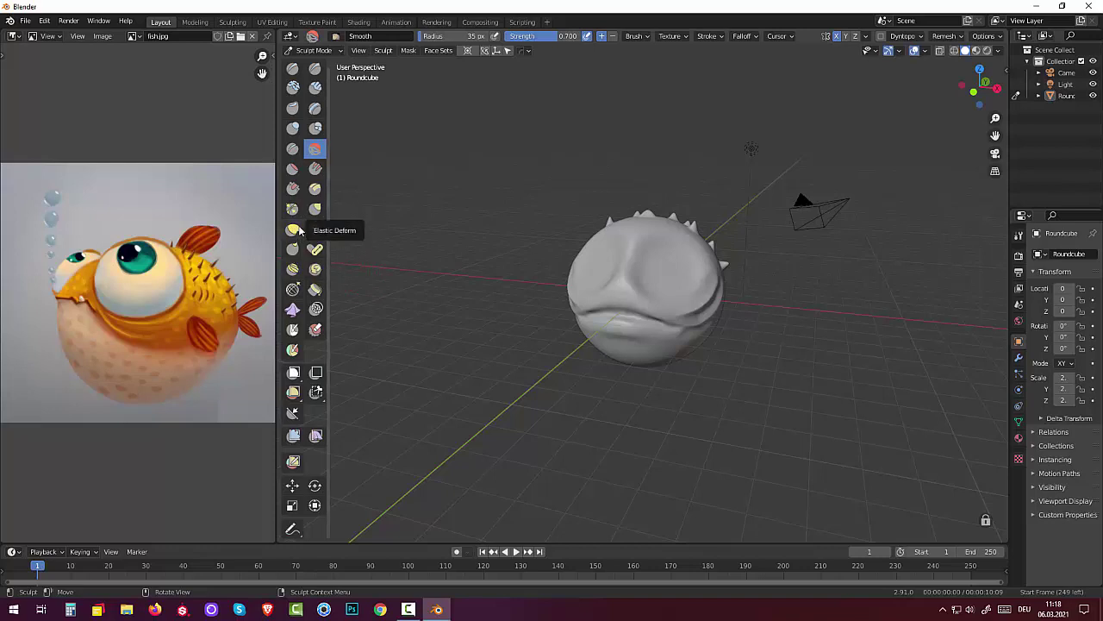
Reshape the mouth and lower lip with a 52 px Elastic Deform brush.
{"action": "left_click_drag", "start_coordinate": [645, 307], "coordinate": [623, 336]}
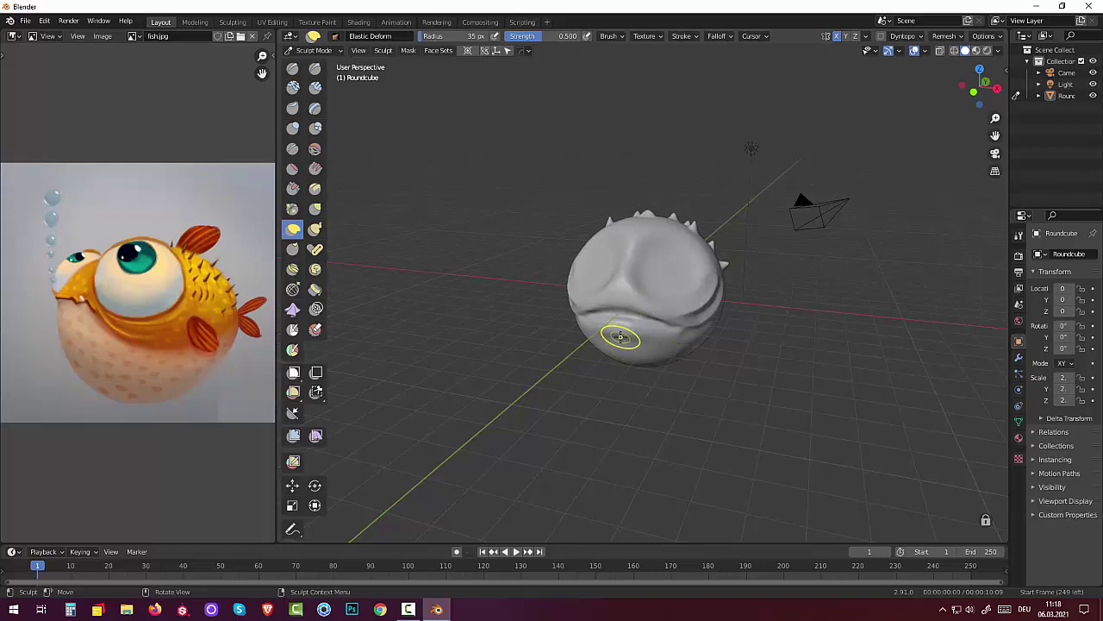
{"action": "key", "text": "f"}
{"action": "left_click", "coordinate": [621, 334]}
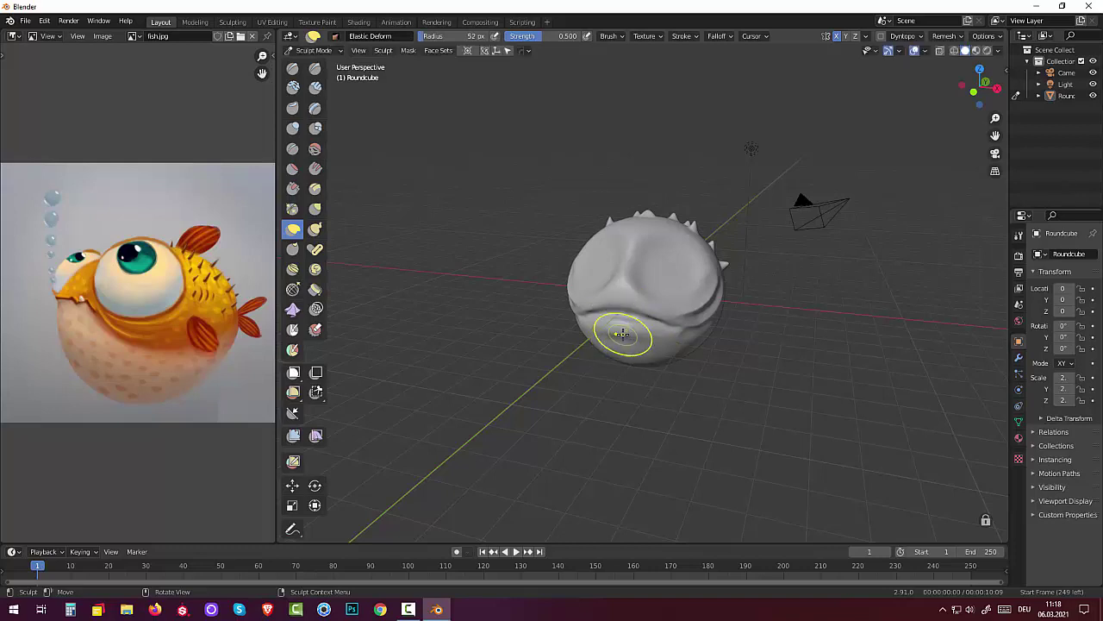
{"action": "left_click_drag", "start_coordinate": [621, 334], "coordinate": [620, 299]}
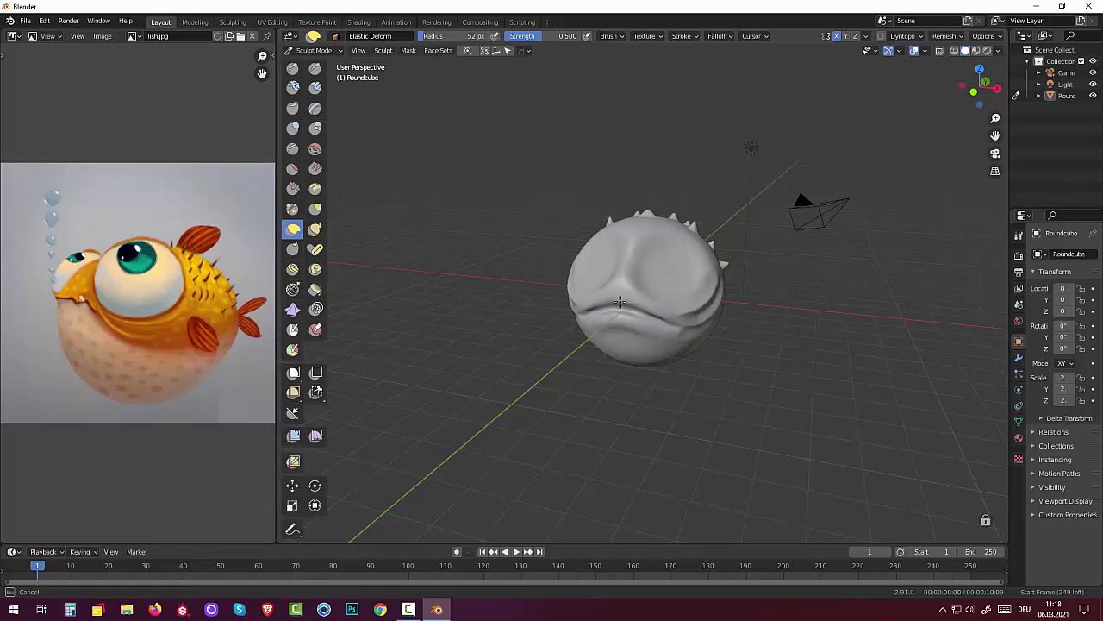
{"action": "left_click_drag", "start_coordinate": [678, 328], "coordinate": [661, 337]}
{"action": "left_click_drag", "start_coordinate": [592, 332], "coordinate": [590, 317]}
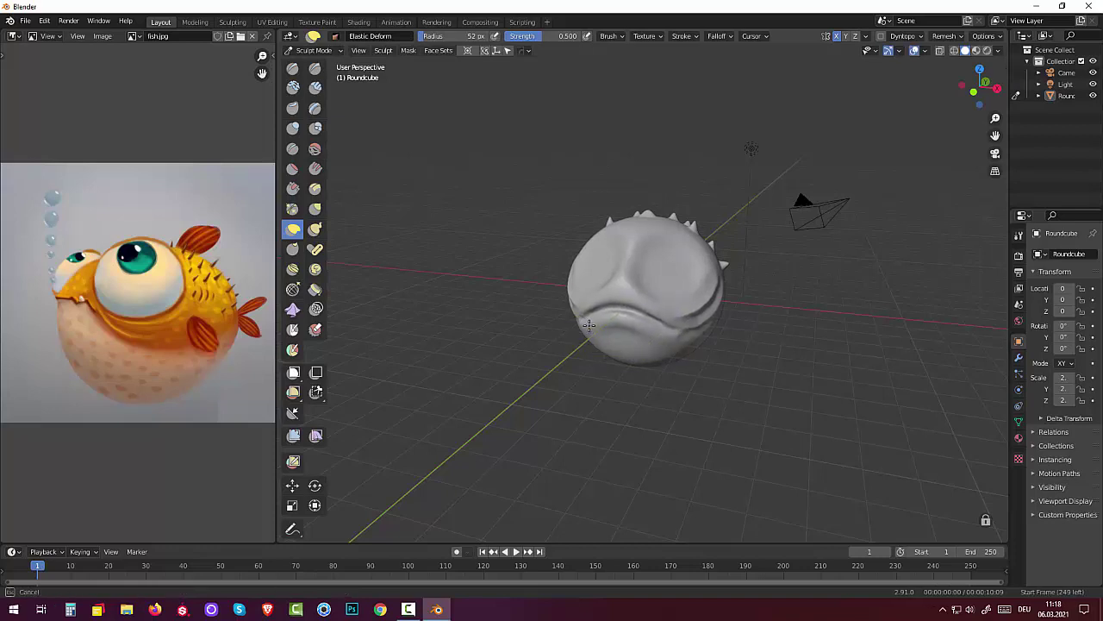
Refine the left lip and mouth area from side and front angles.
{"action": "middle_click_drag", "start_coordinate": [687, 386], "coordinate": [598, 332]}
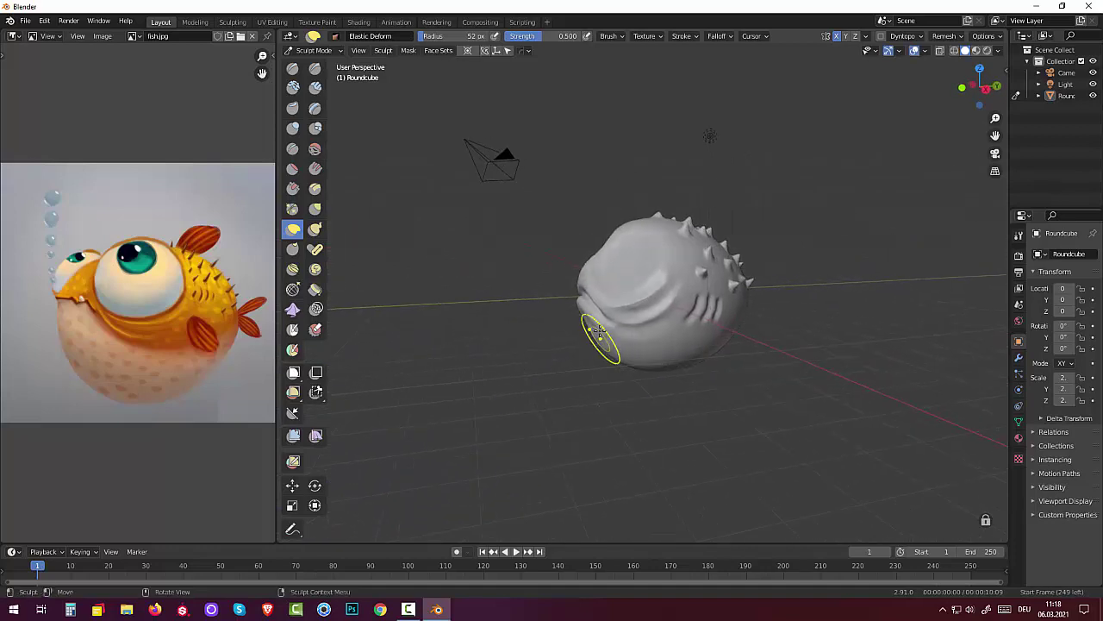
{"action": "left_click_drag", "start_coordinate": [582, 302], "coordinate": [591, 330]}
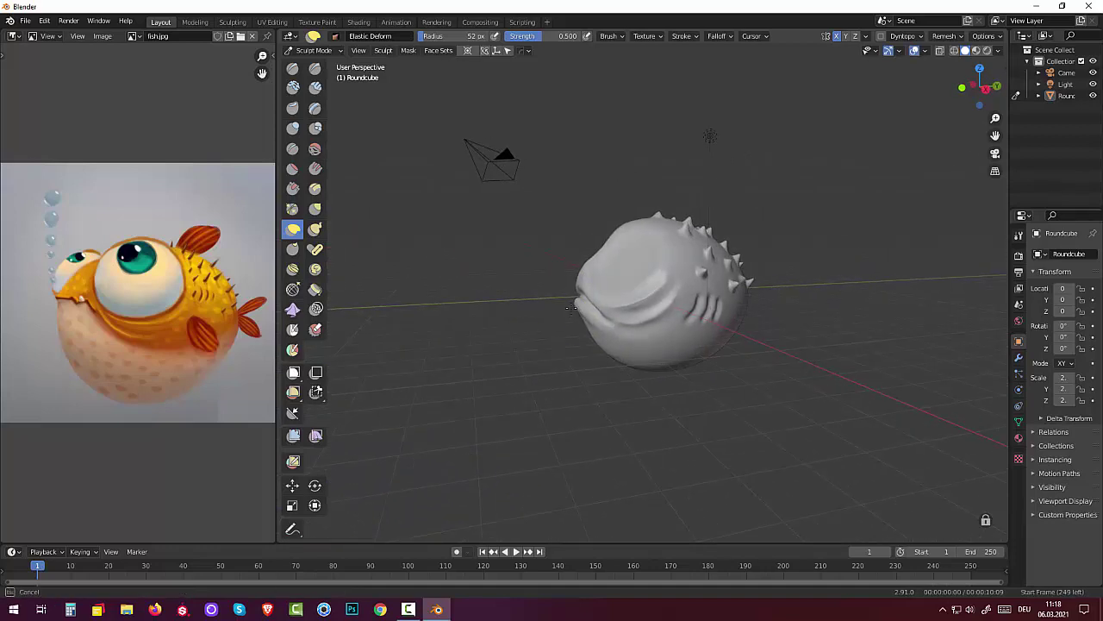
{"action": "mouse_move", "coordinate": [590, 331]}
{"action": "middle_mouse_down", "text": "alt"}
{"action": "mouse_move", "coordinate": [796, 378]}
{"action": "mouse_move", "coordinate": [784, 377]}
{"action": "middle_mouse_up", "text": "alt"}
{"action": "left_click_drag", "start_coordinate": [709, 328], "coordinate": [666, 304]}
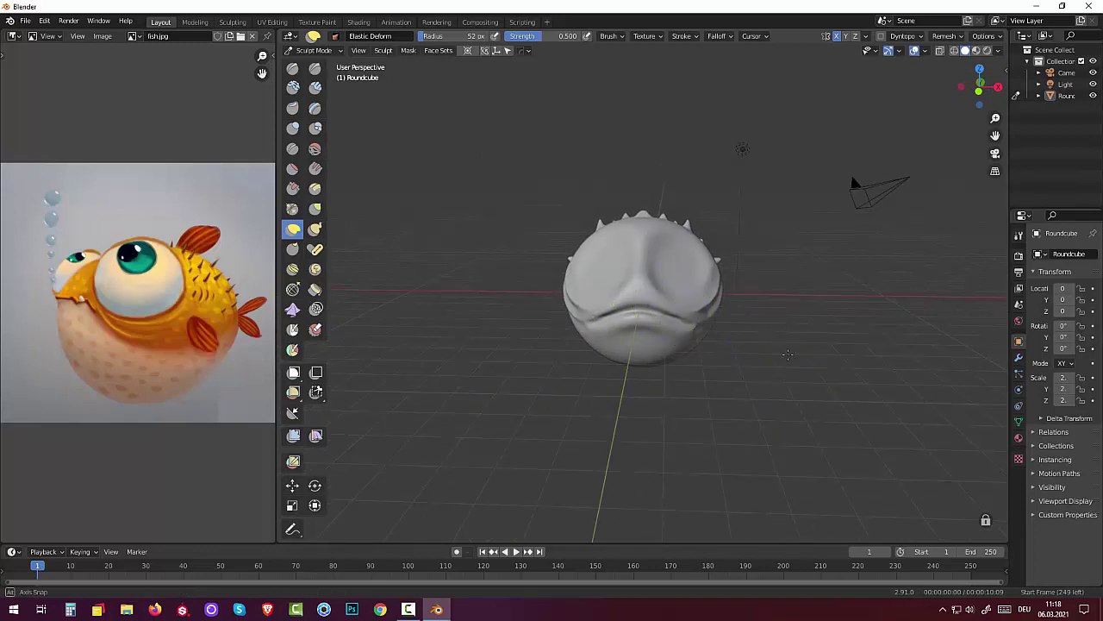
{"action": "middle_click_drag", "start_coordinate": [660, 302], "coordinate": [710, 364], "text": "alt"}
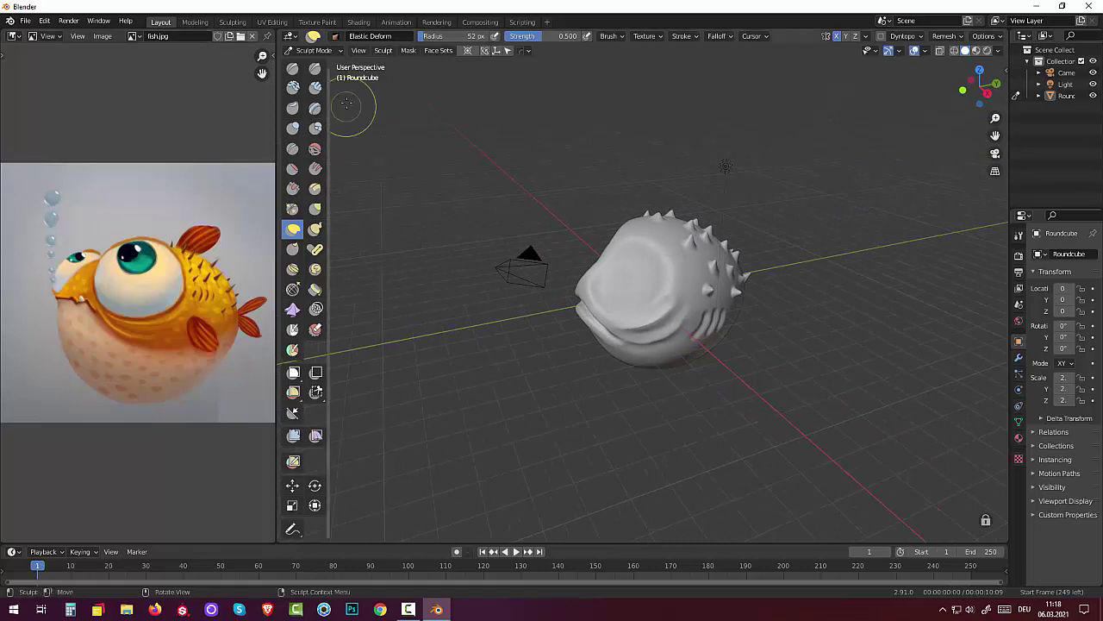
{"action": "left_click", "coordinate": [301, 50]}
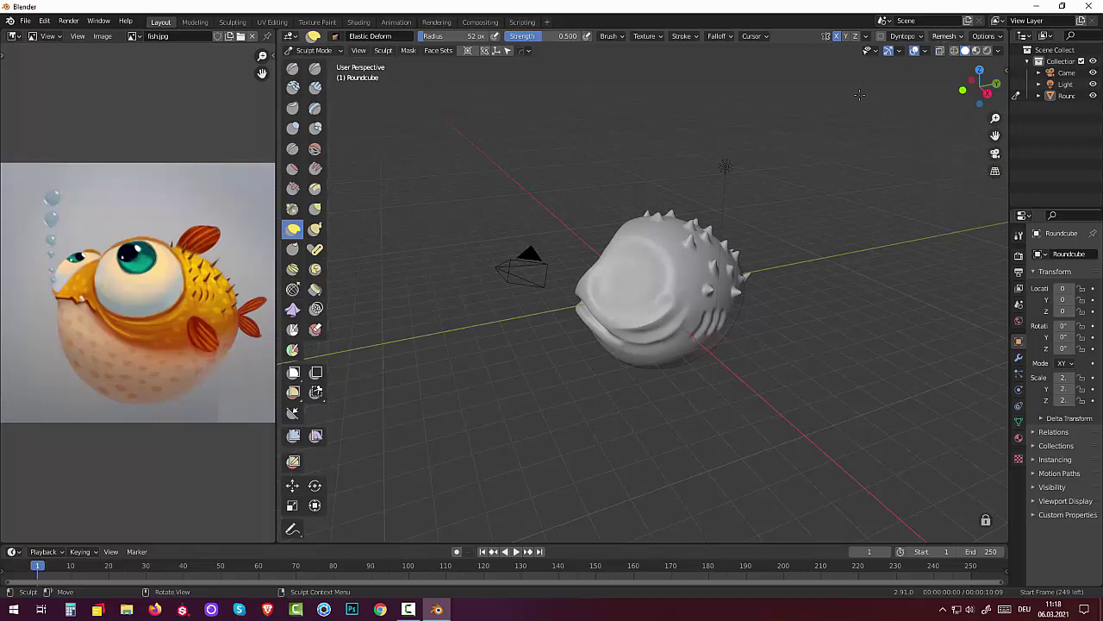
{"action": "middle_click_drag", "start_coordinate": [797, 223], "coordinate": [852, 217]}
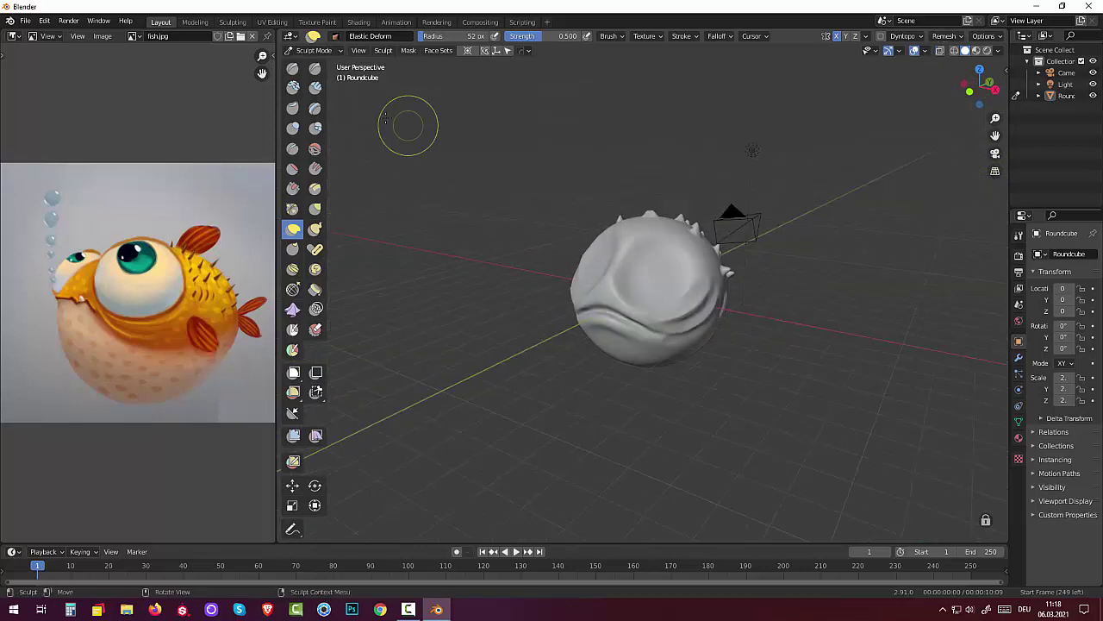
{"action": "left_click", "coordinate": [307, 50]}
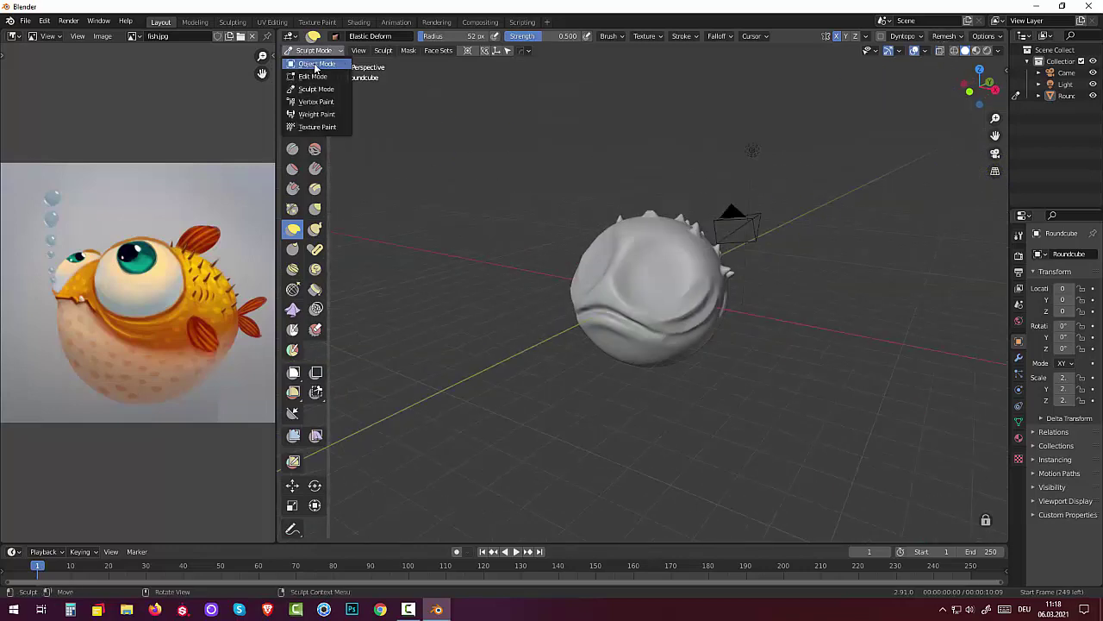
Switch from Sculpt Mode to Object Mode and bring up the Shift+A add menu.
{"action": "left_click", "coordinate": [316, 65]}
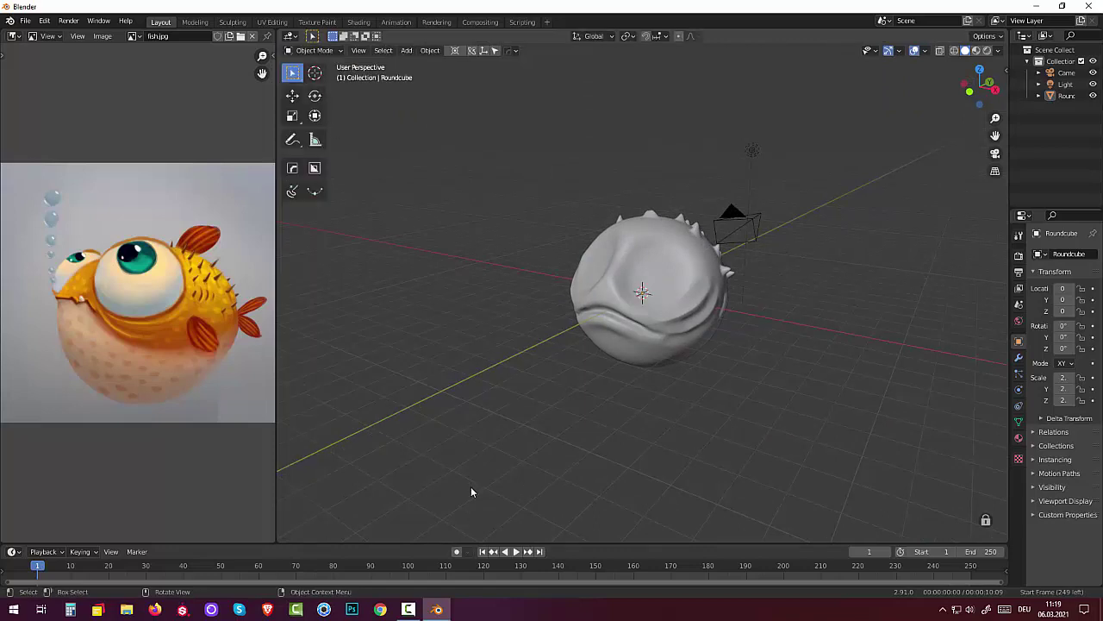
{"action": "middle_click_drag", "start_coordinate": [705, 426], "coordinate": [688, 428]}
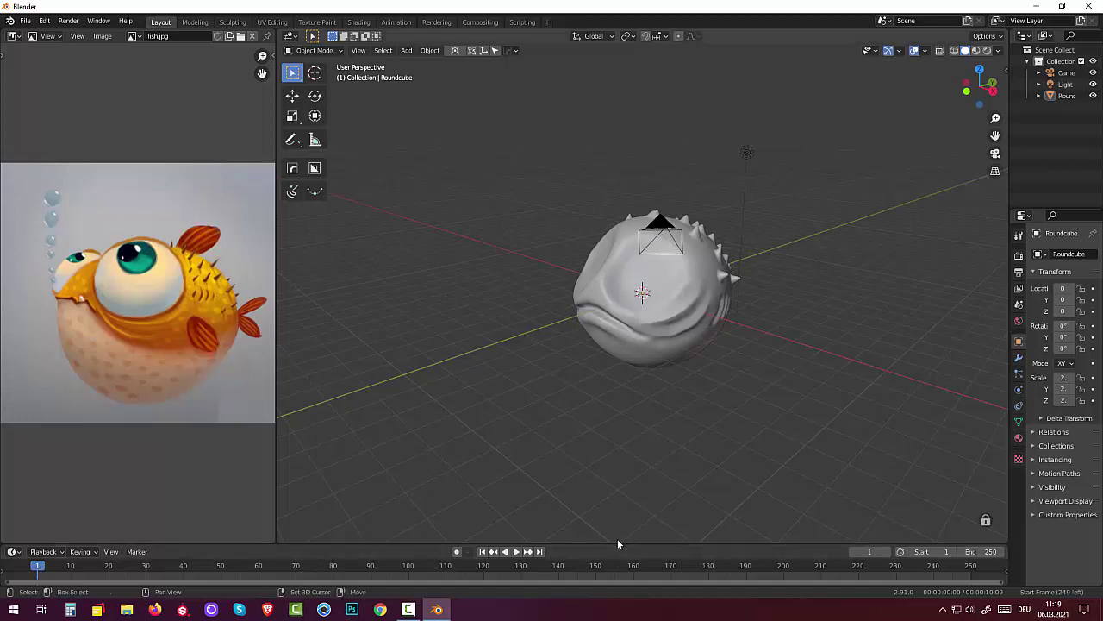
{"action": "key", "text": "shift+a"}
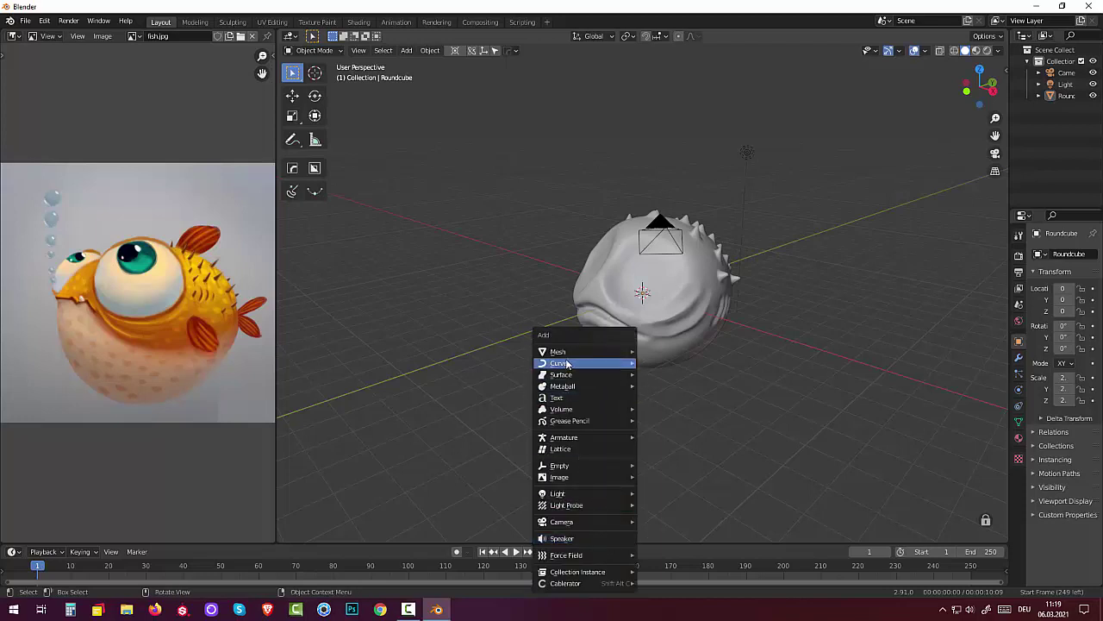
{"action": "mouse_move", "coordinate": [574, 352]}
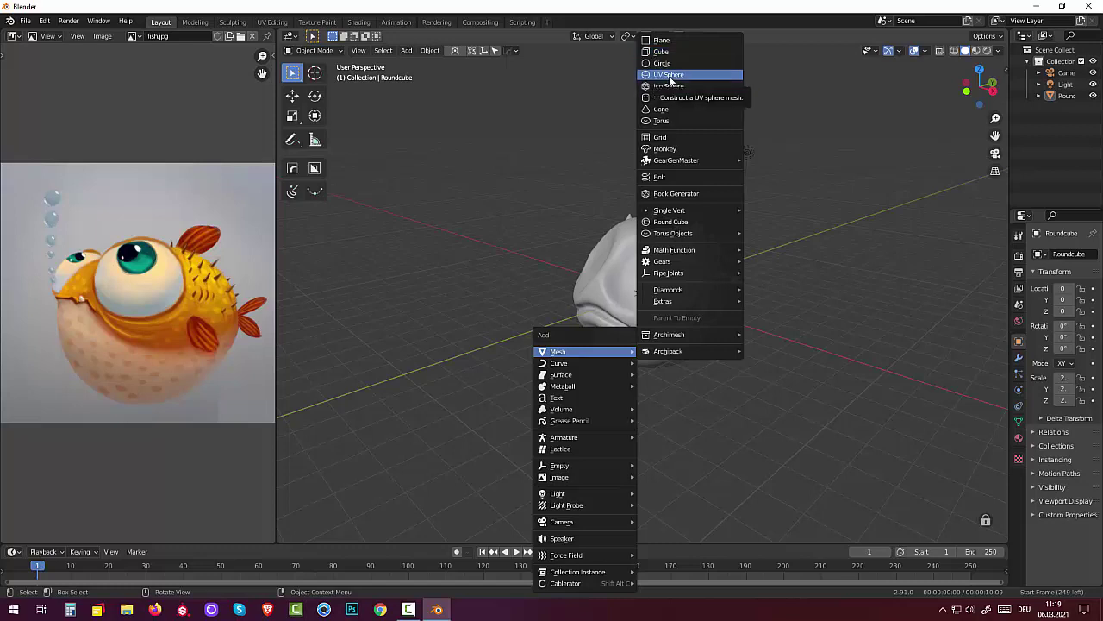
Add a UV sphere and place it on the fish's face using the front view.
{"action": "left_click", "coordinate": [670, 81]}
{"action": "middle_click_drag", "start_coordinate": [821, 232], "coordinate": [758, 231]}
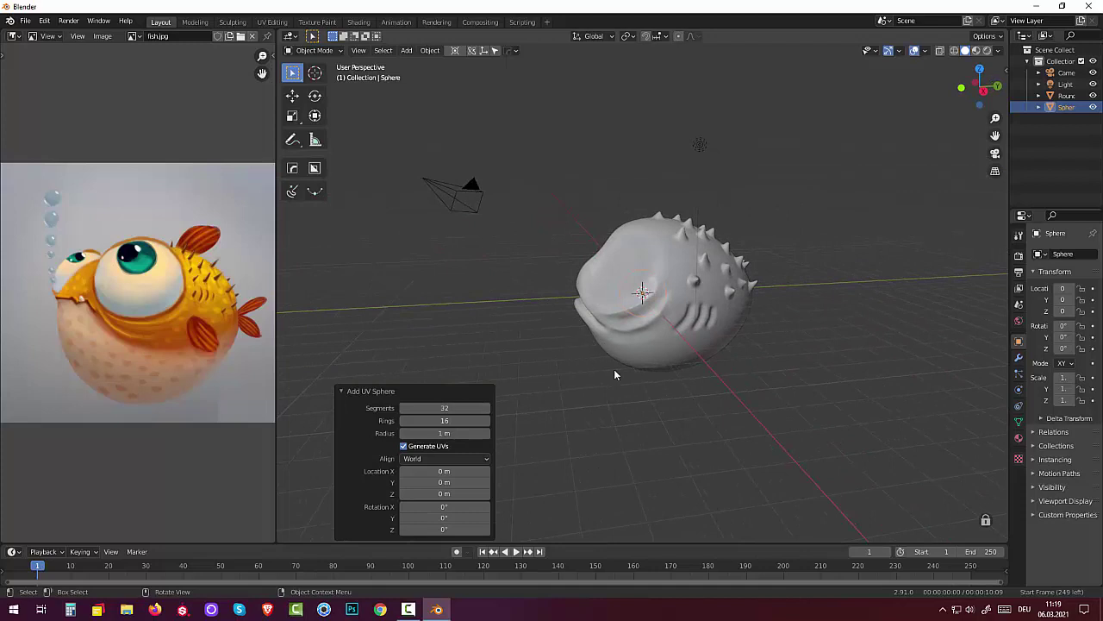
{"action": "key", "text": "g"}
{"action": "key", "text": "z"}
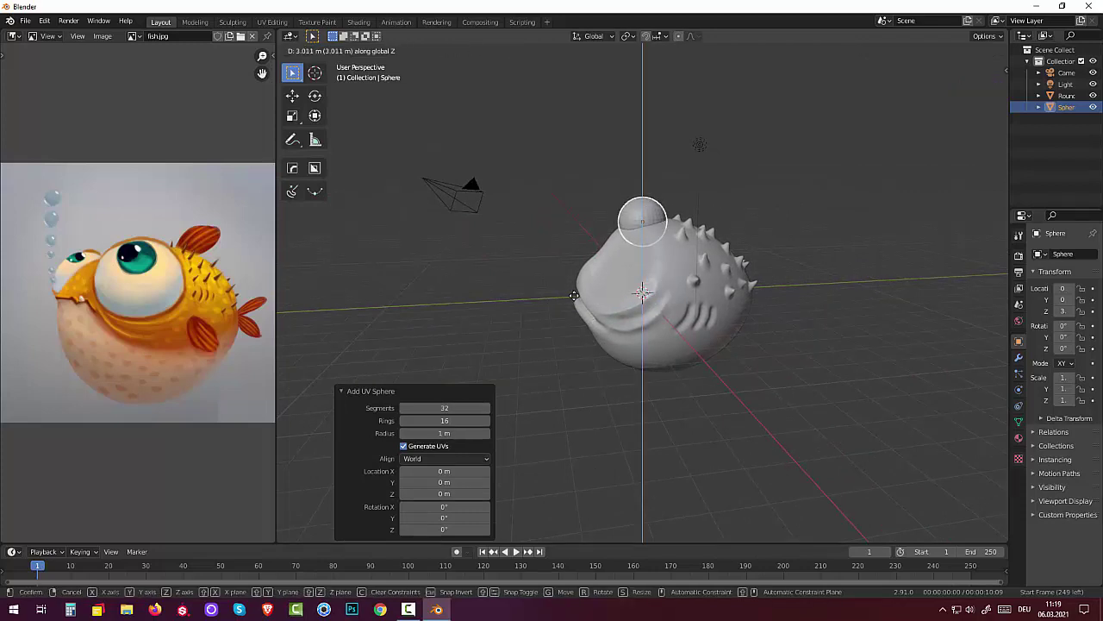
{"action": "left_click", "coordinate": [566, 286]}
{"action": "mouse_move", "coordinate": [568, 292]}
{"action": "middle_mouse_down"}
{"action": "mouse_move", "coordinate": [780, 305]}
{"action": "mouse_move", "coordinate": [719, 301]}
{"action": "middle_mouse_up"}
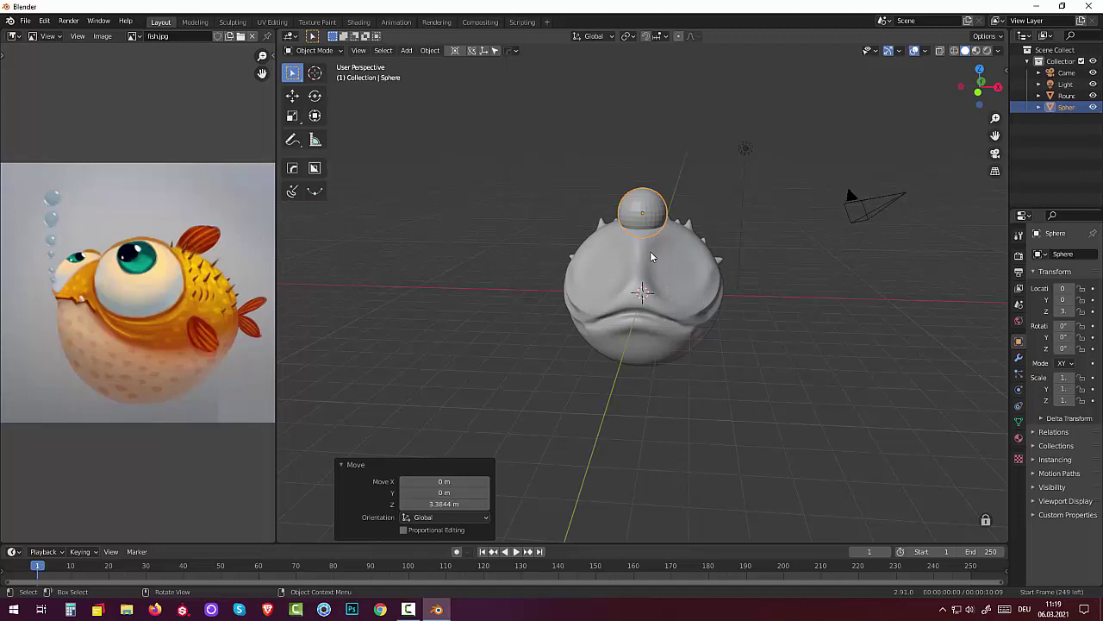
{"action": "key", "text": "KP_1"}
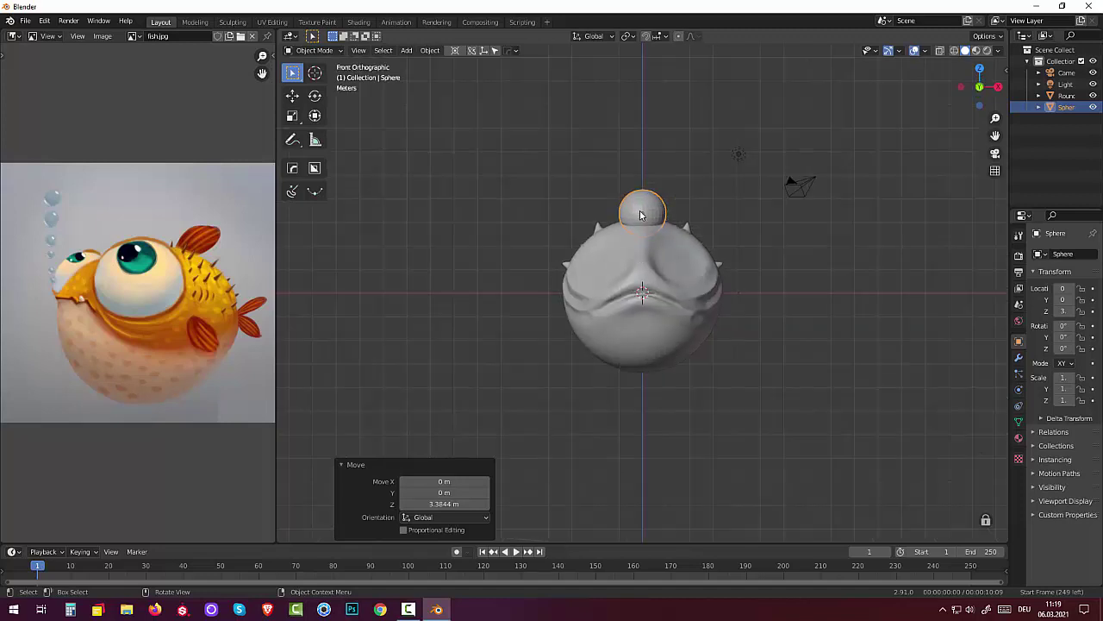
{"action": "key", "text": "g"}
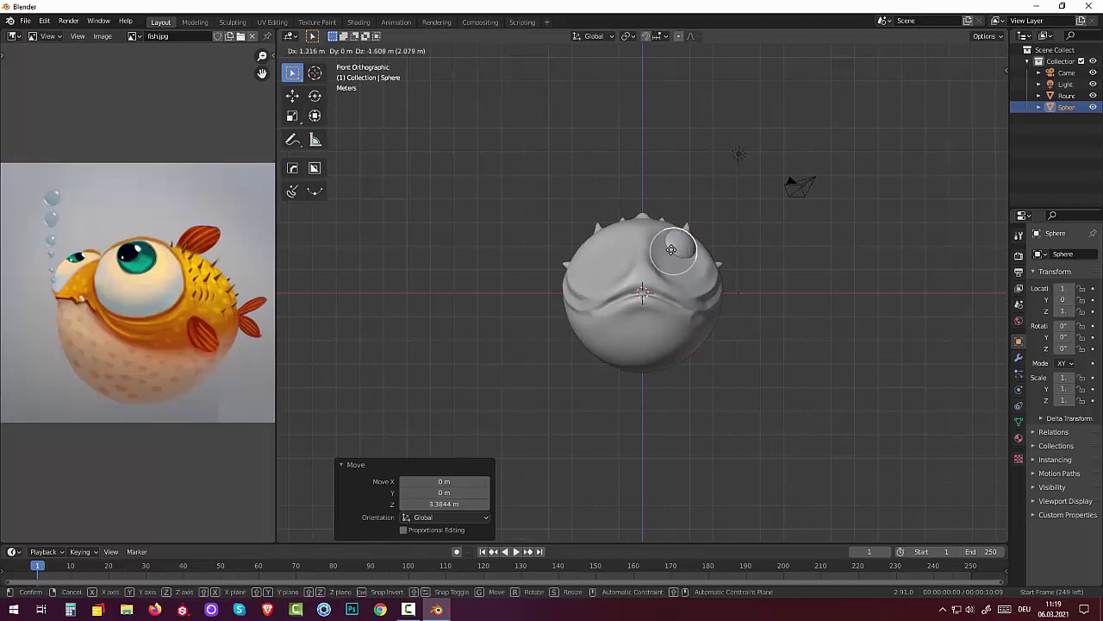
{"action": "left_click", "coordinate": [674, 263]}
{"action": "middle_click_drag", "start_coordinate": [674, 263], "coordinate": [603, 294]}
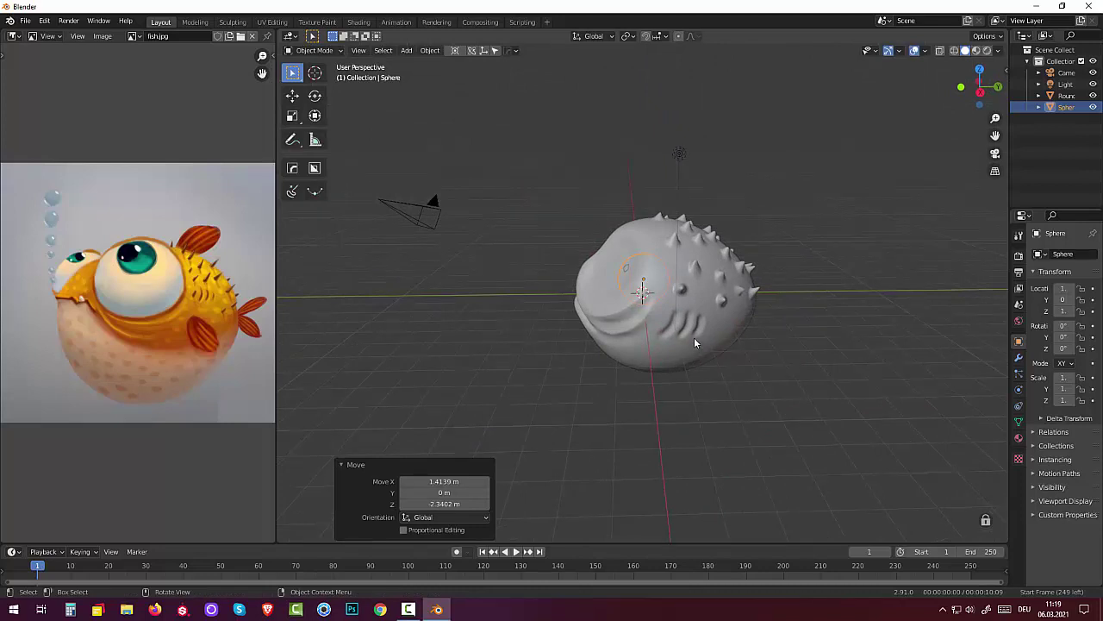
Rotate the sphere 90° about the X axis.
{"action": "key", "text": "r"}
{"action": "type", "text": "x"}
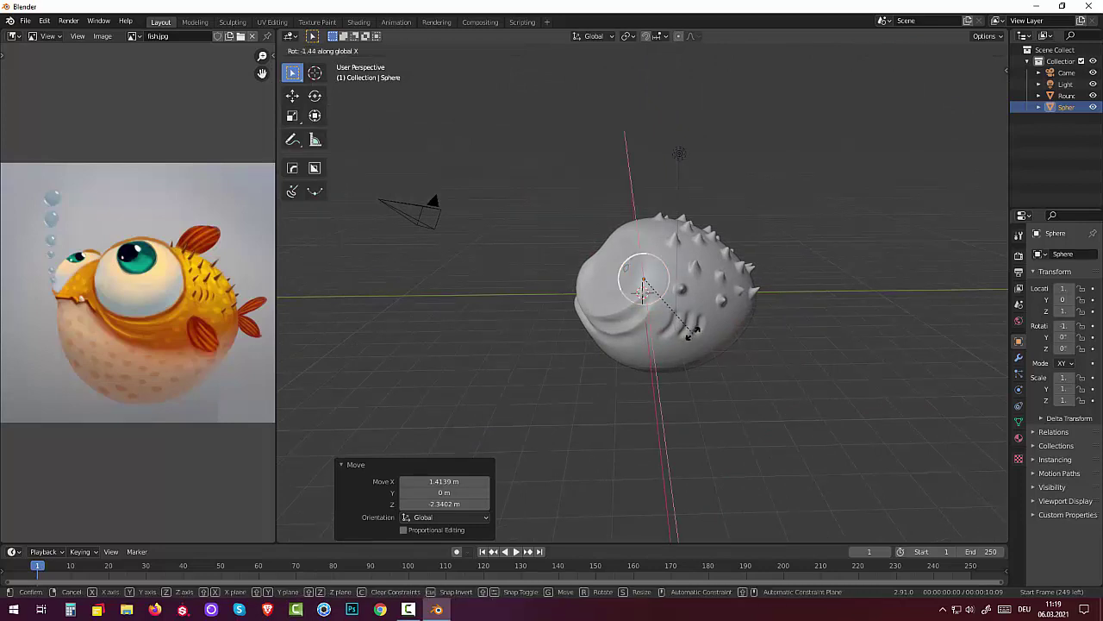
{"action": "type", "text": "90"}
{"action": "key", "text": "Return"}
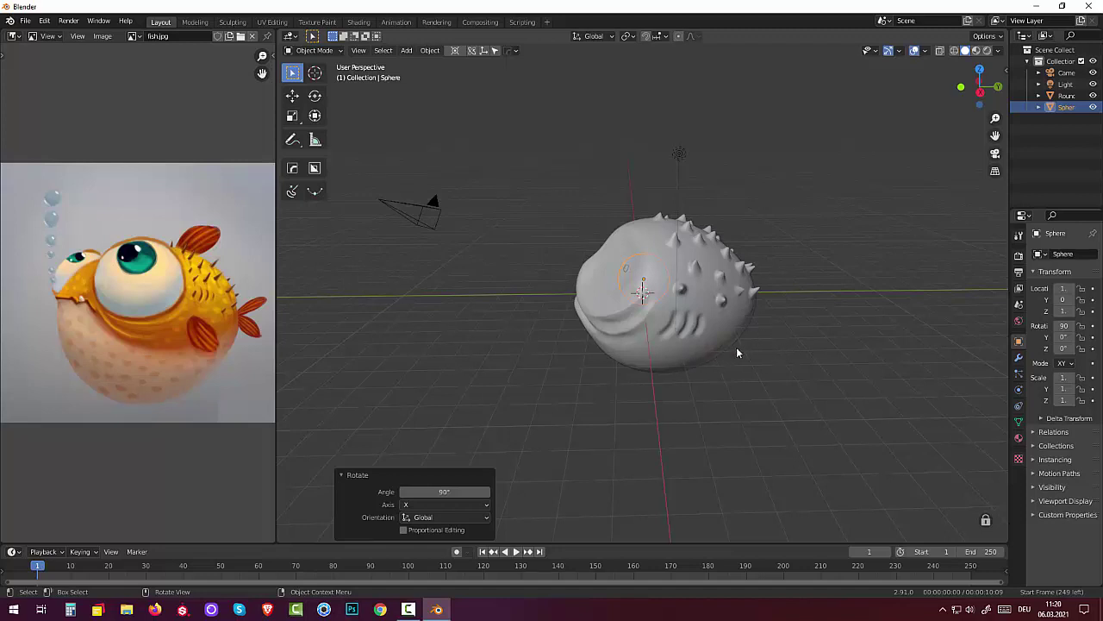
Move the eye sphere forward, clear its rotation and keep it atop the head.
{"action": "key", "text": "g"}
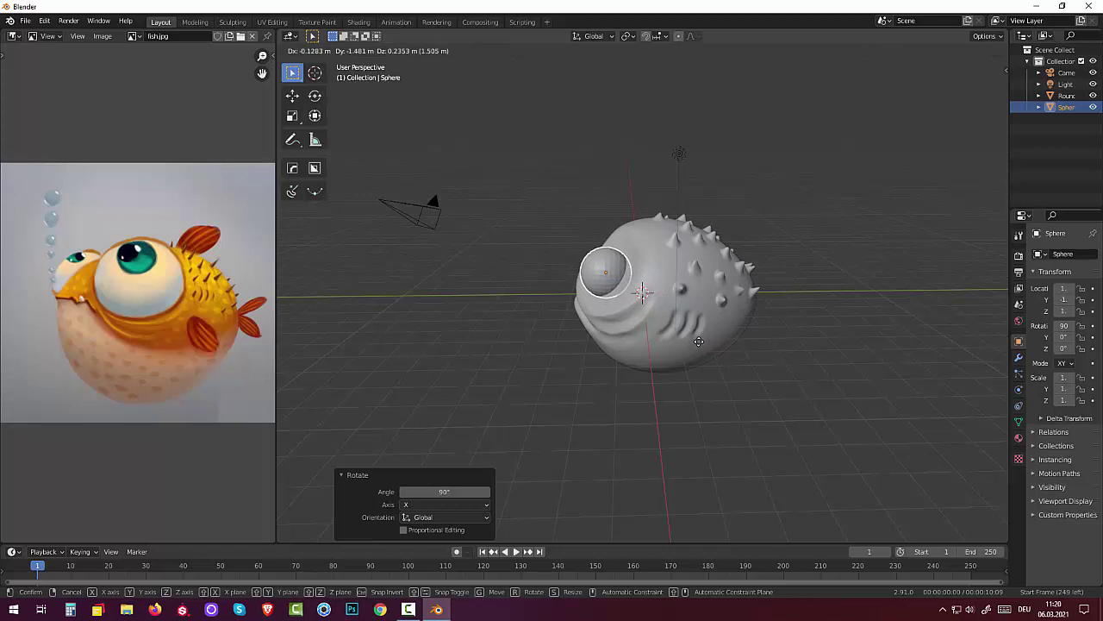
{"action": "left_click", "coordinate": [694, 344]}
{"action": "mouse_move", "coordinate": [694, 343]}
{"action": "middle_mouse_down"}
{"action": "mouse_move", "coordinate": [747, 329]}
{"action": "mouse_move", "coordinate": [826, 337]}
{"action": "mouse_move", "coordinate": [725, 345]}
{"action": "middle_mouse_up"}
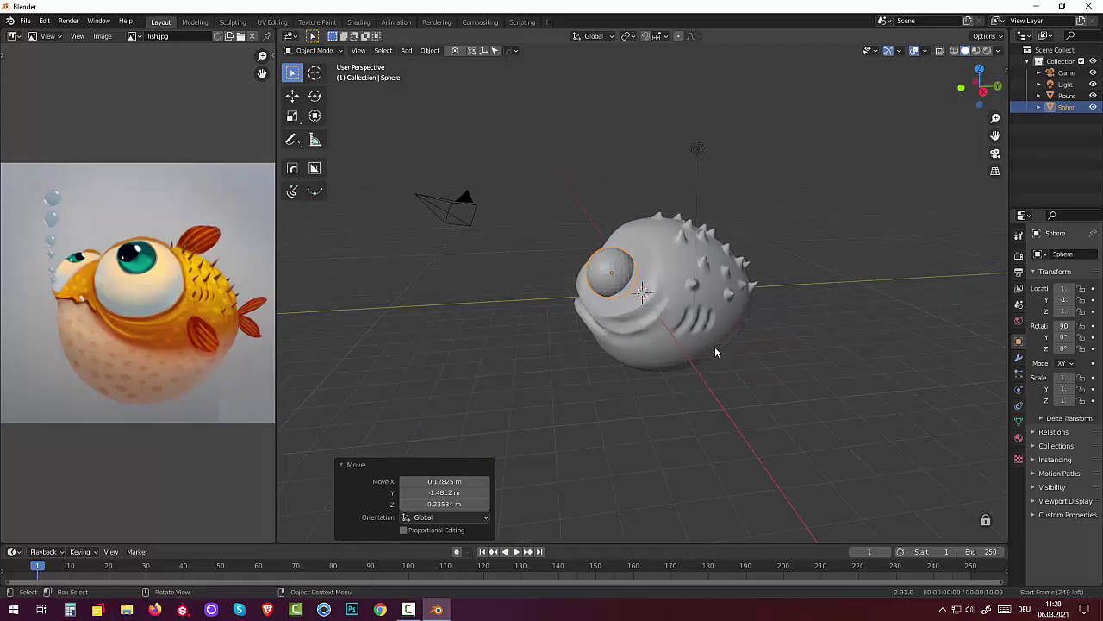
{"action": "key", "text": "alt+g"}
{"action": "key", "text": "alt+r"}
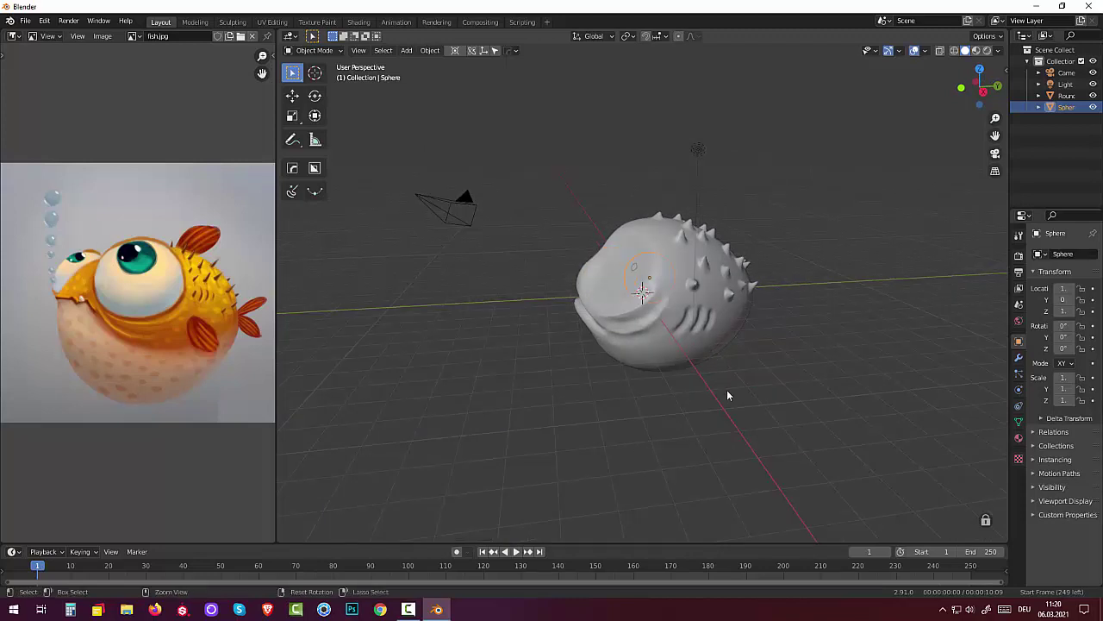
{"action": "key", "text": "ctrl+z"}
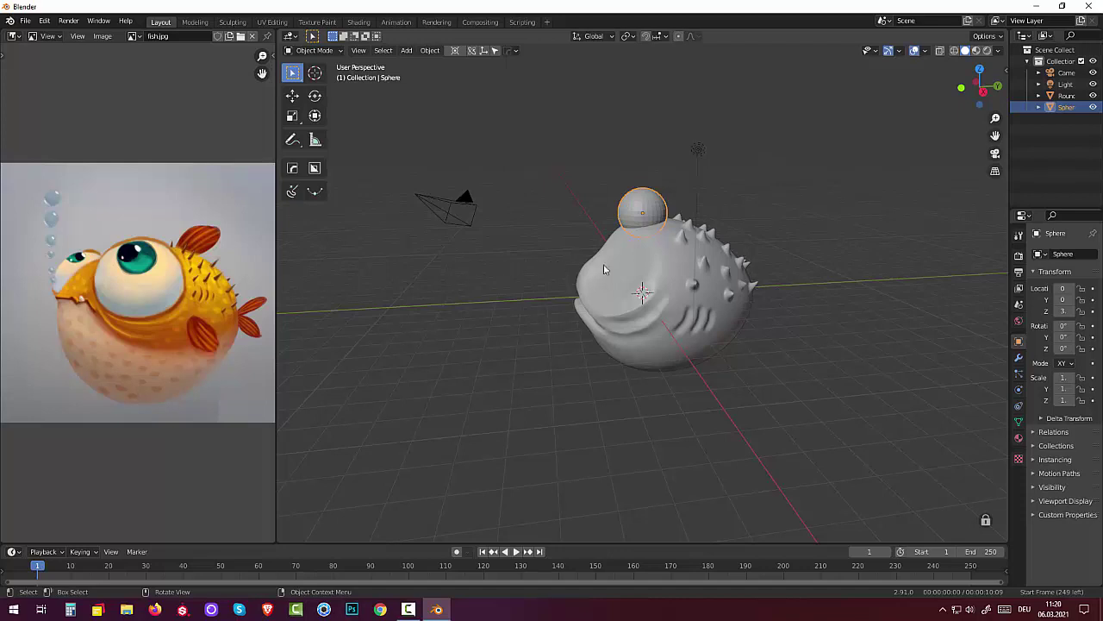
{"action": "mouse_move", "coordinate": [604, 270]}
{"action": "middle_mouse_down"}
{"action": "mouse_move", "coordinate": [754, 246]}
{"action": "mouse_move", "coordinate": [736, 258]}
{"action": "middle_mouse_up"}
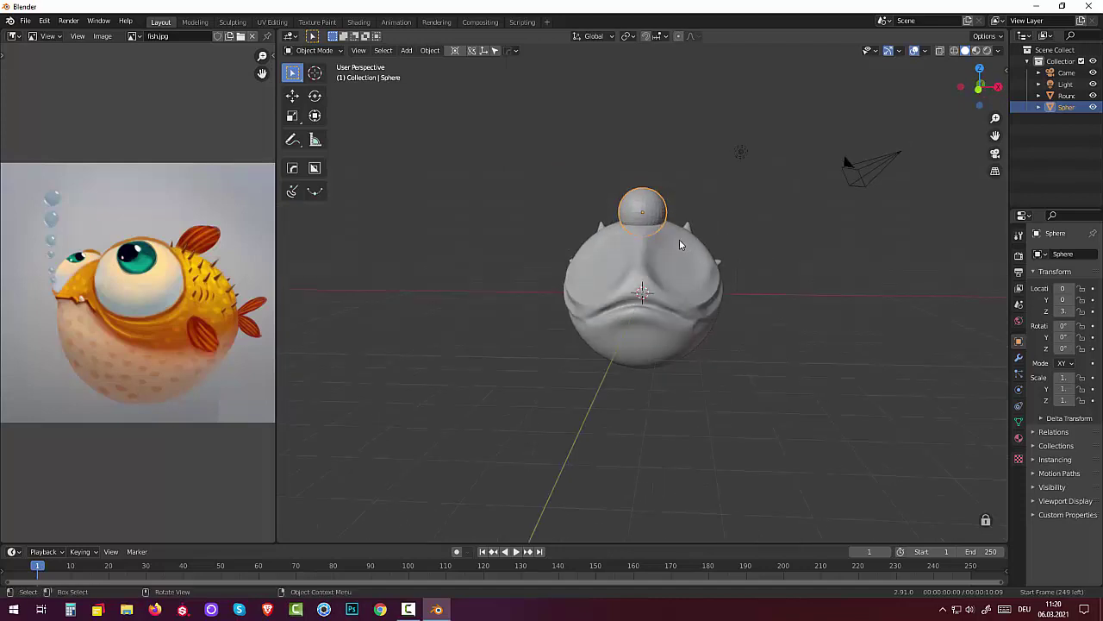
Scale the eye sphere up to 1.33 and check it from the right side view.
{"action": "key", "text": "s"}
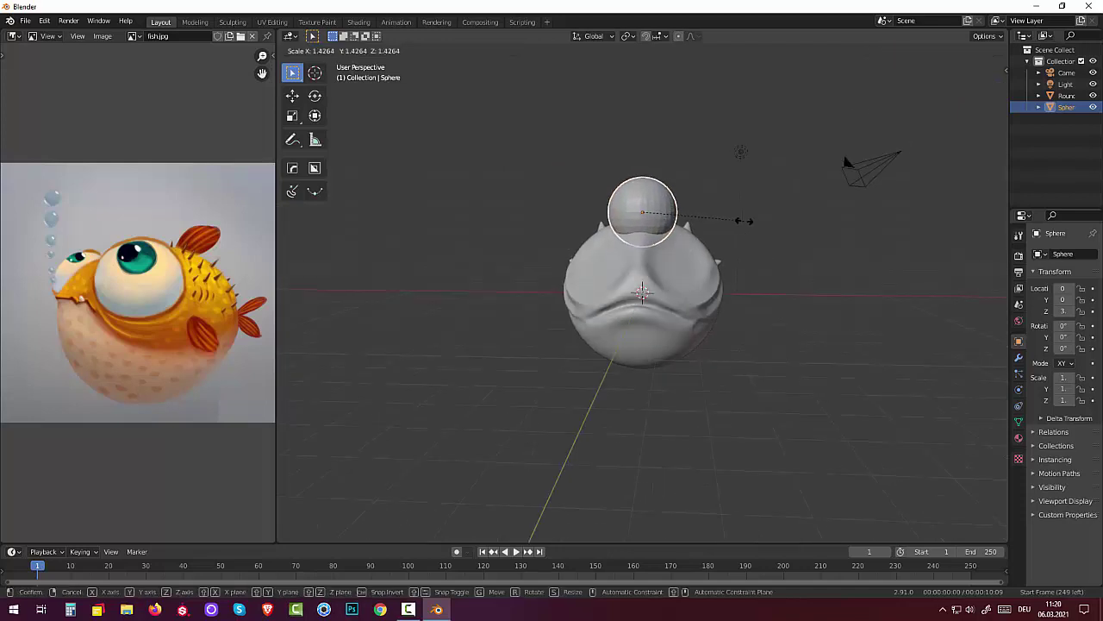
{"action": "left_click", "coordinate": [734, 220]}
{"action": "middle_click_drag", "start_coordinate": [735, 220], "coordinate": [604, 225]}
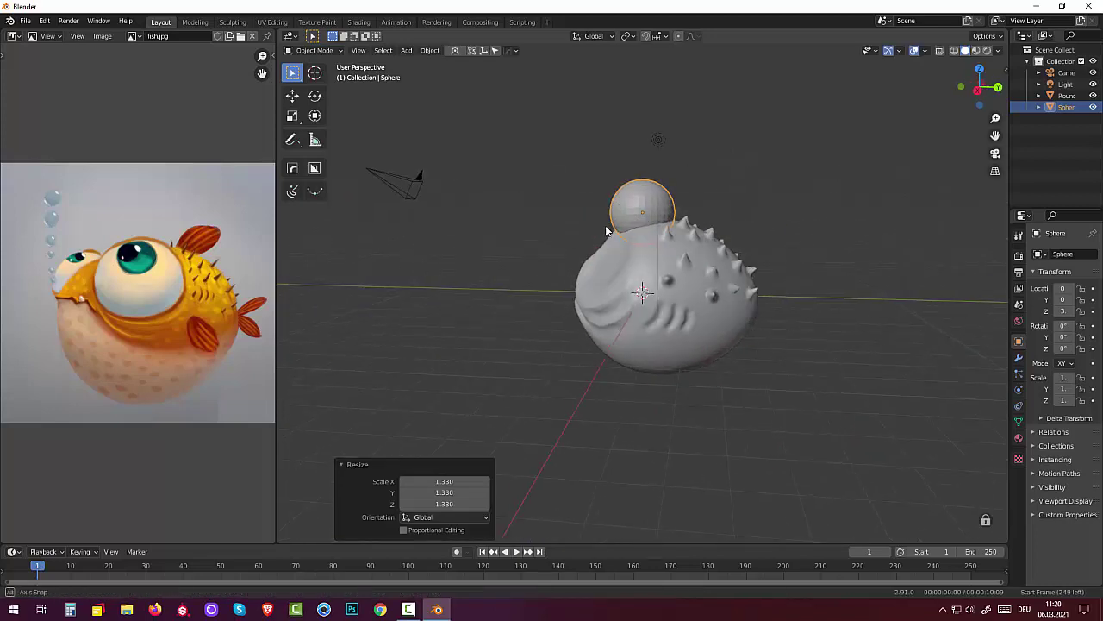
{"action": "key", "text": "KP_3"}
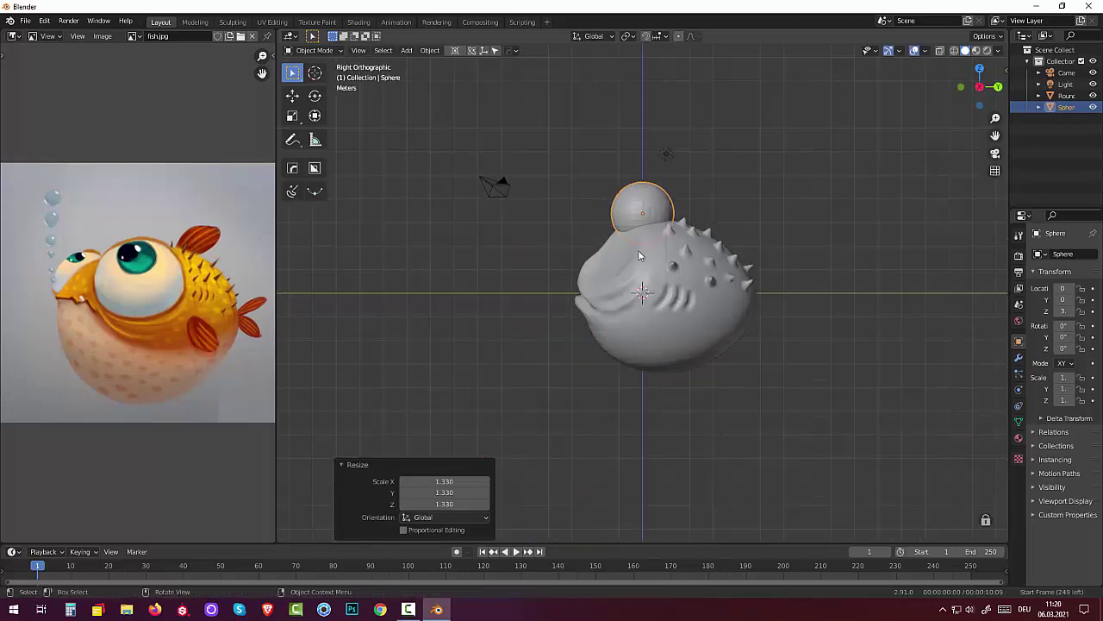
{"action": "left_click", "coordinate": [411, 610]}
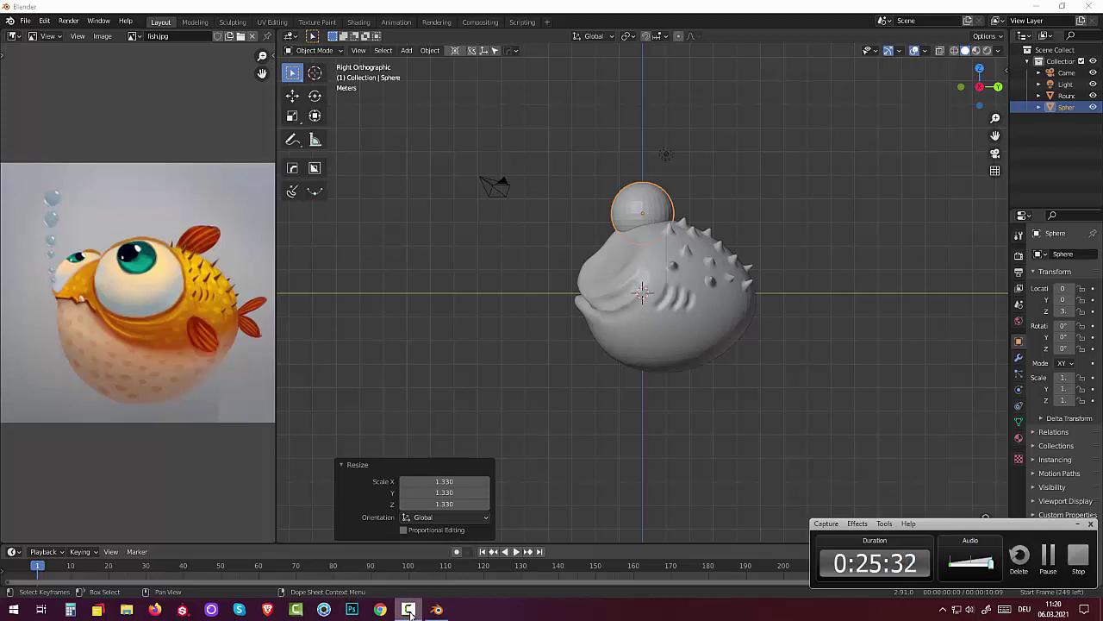